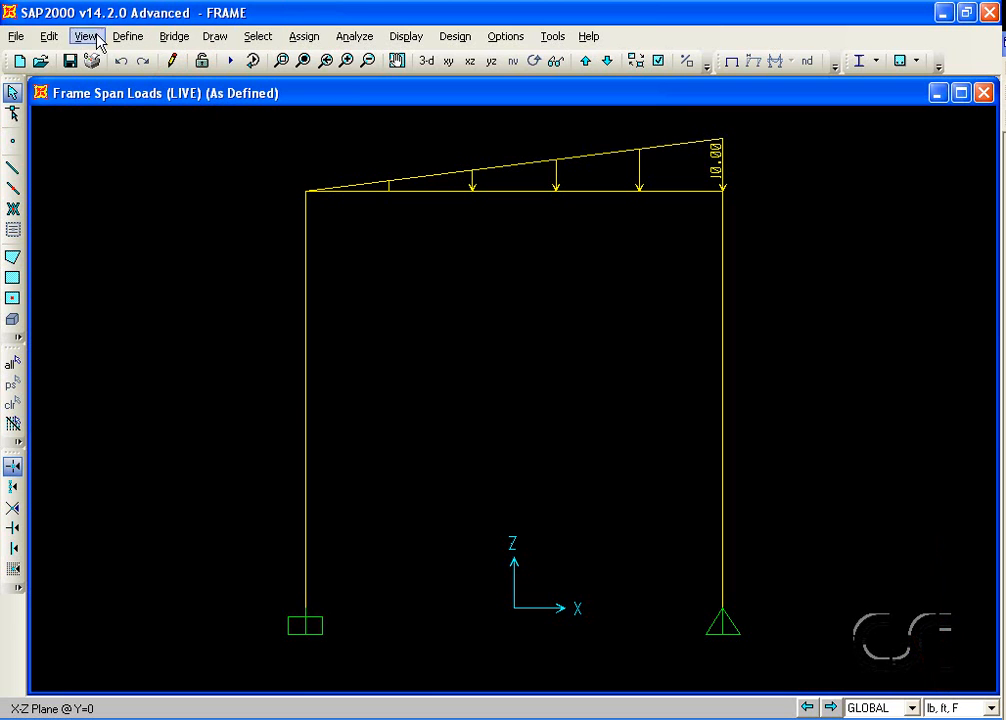
Step: Run the analysis of the frame model for the DEAD, MODAL, QUAKE and LIVE load cases
click(15, 37)
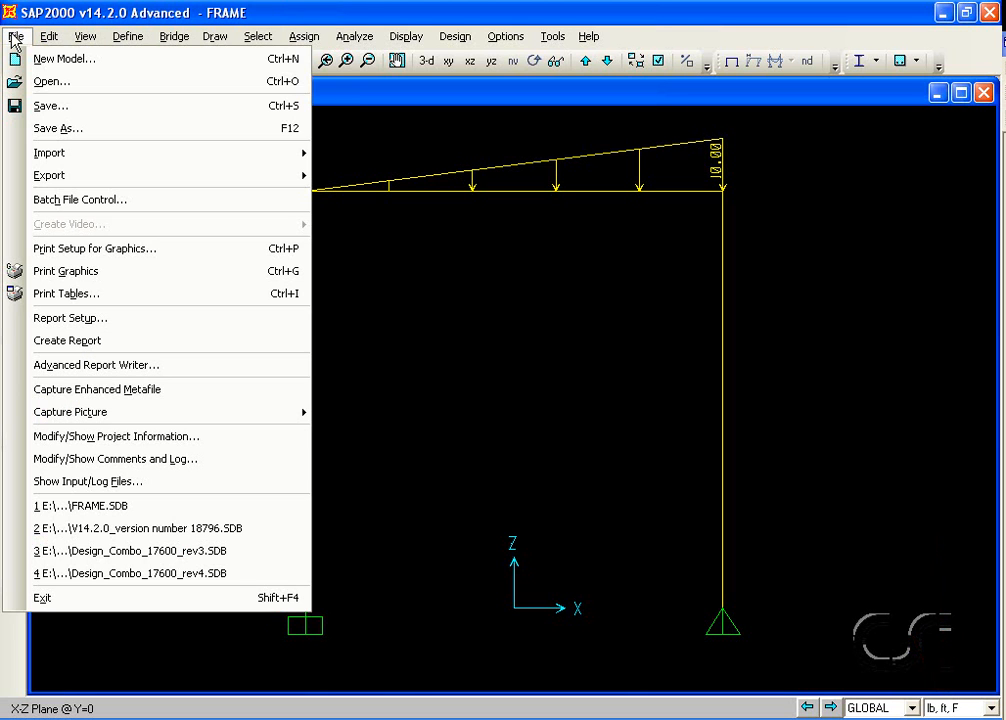
mouse_move(35, 176)
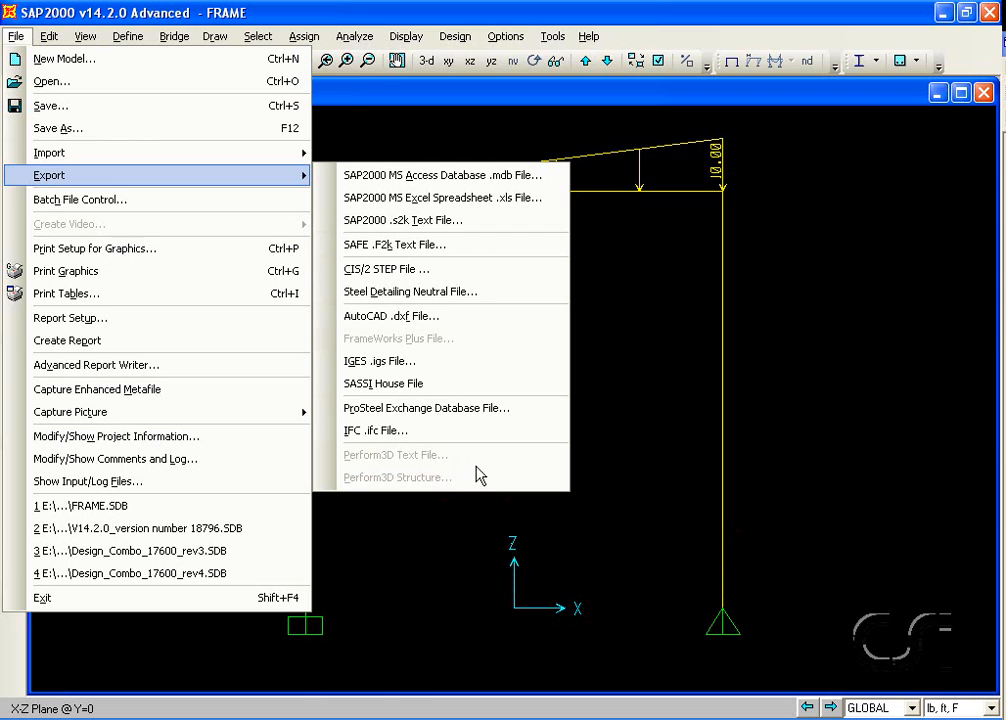
click(357, 37)
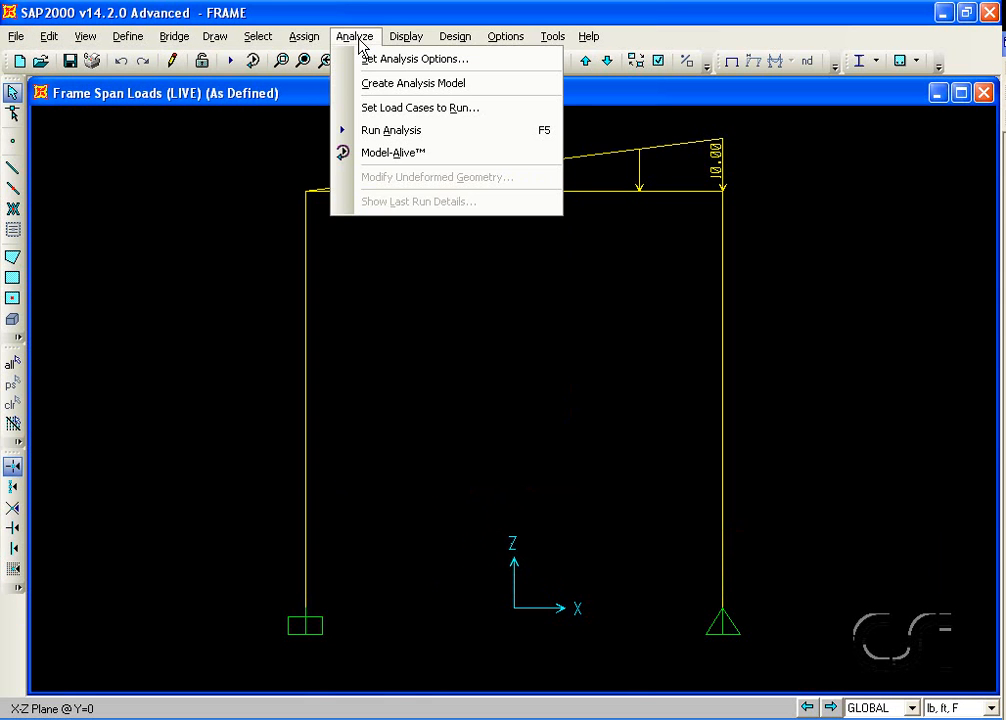
click(411, 132)
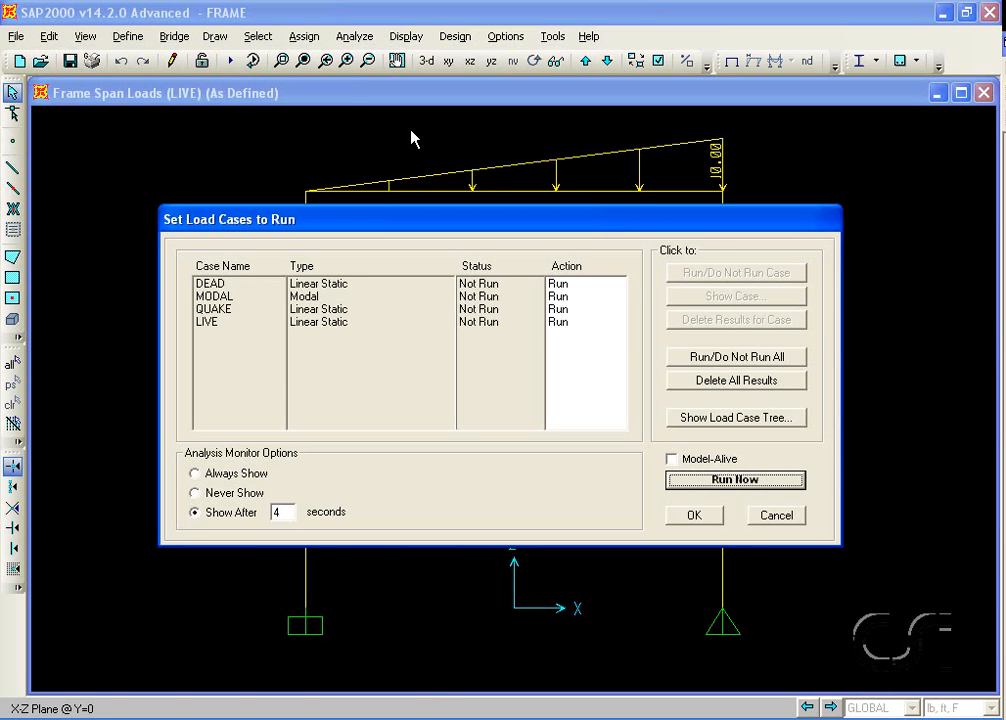
click(735, 481)
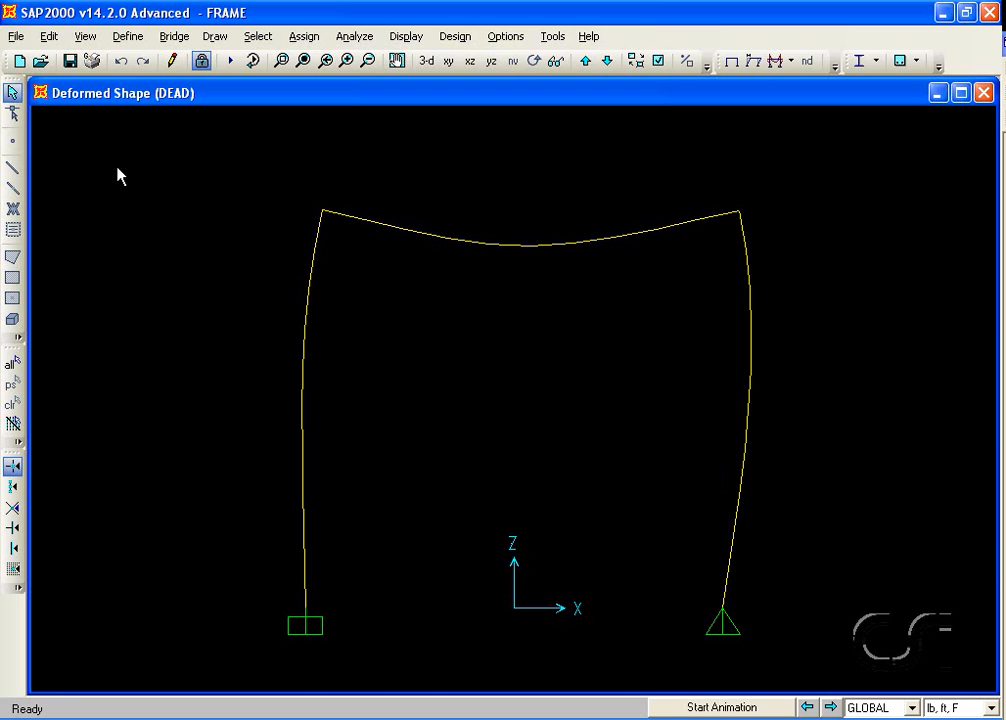
Step: Export the analyzed model as a Perform3D structure to the Sap2Perf directory inside the Model folder, reviewing the transfer instructions first
click(17, 37)
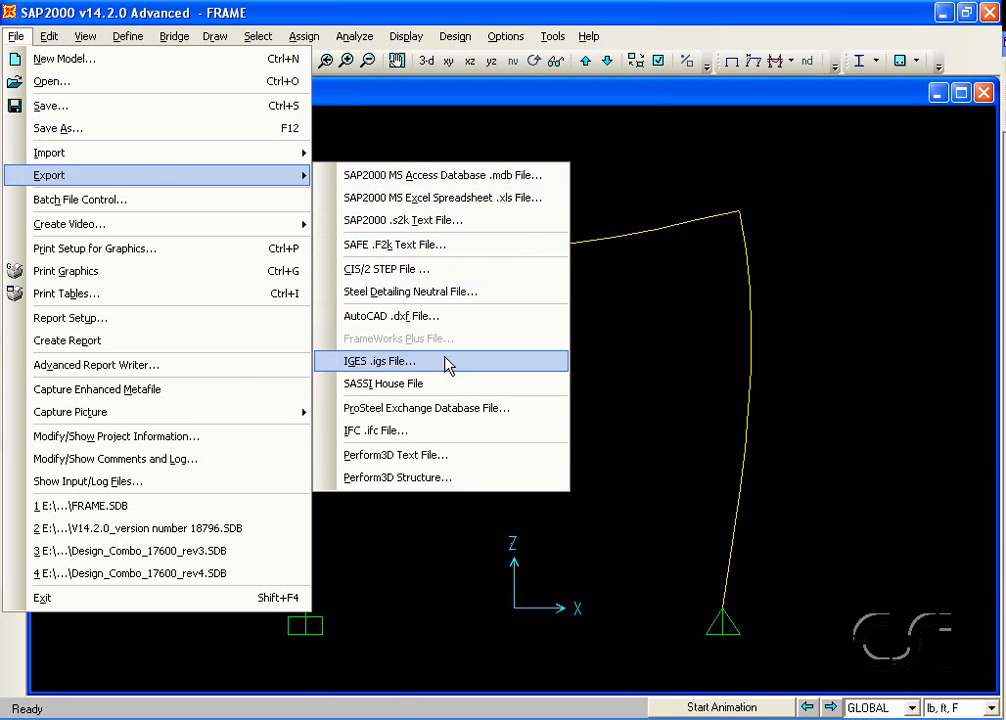
click(461, 479)
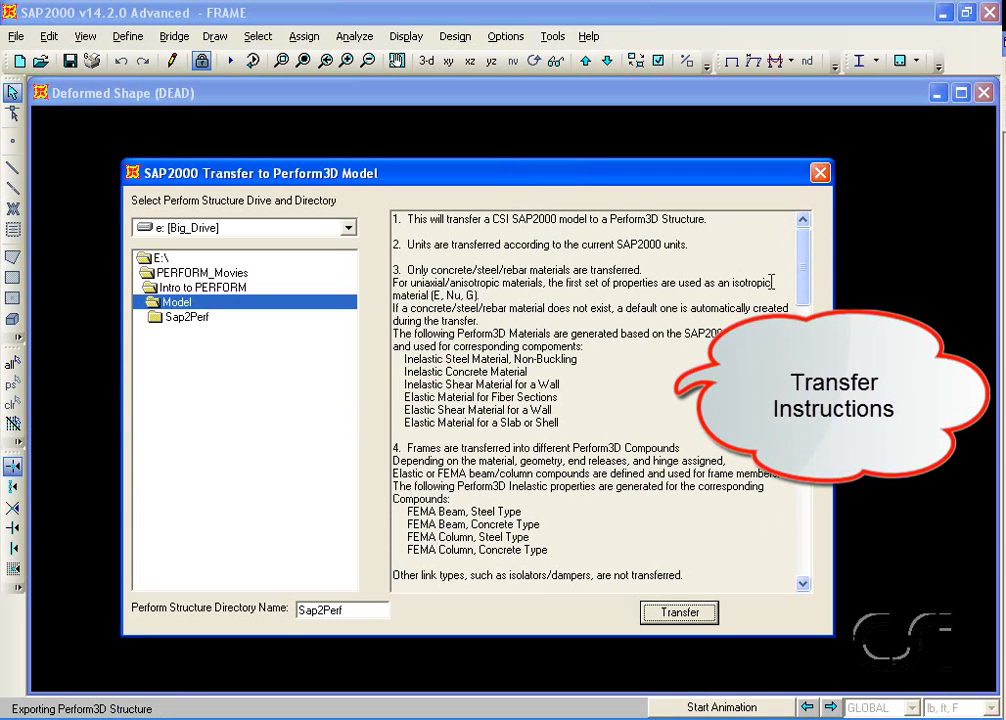
drag(806, 278, 808, 478)
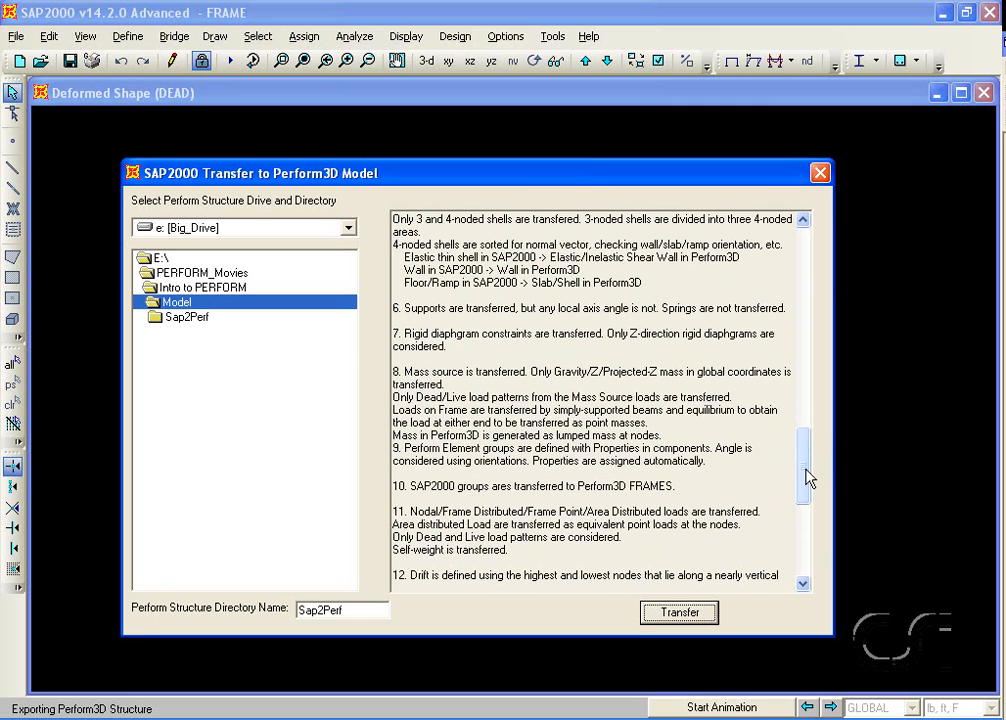
click(680, 612)
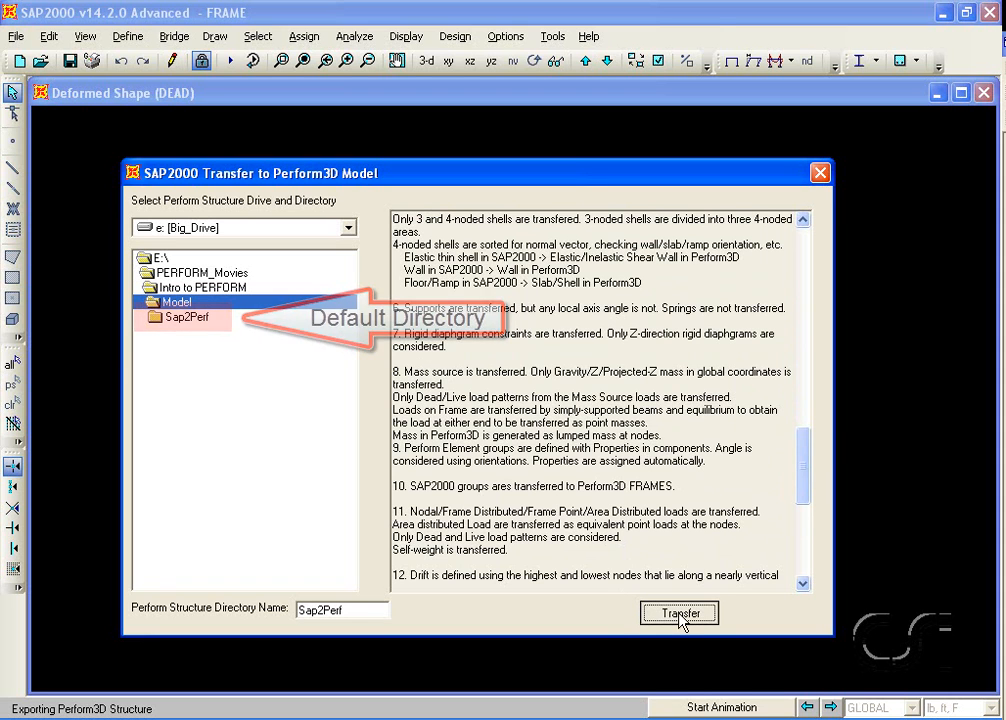
click(496, 405)
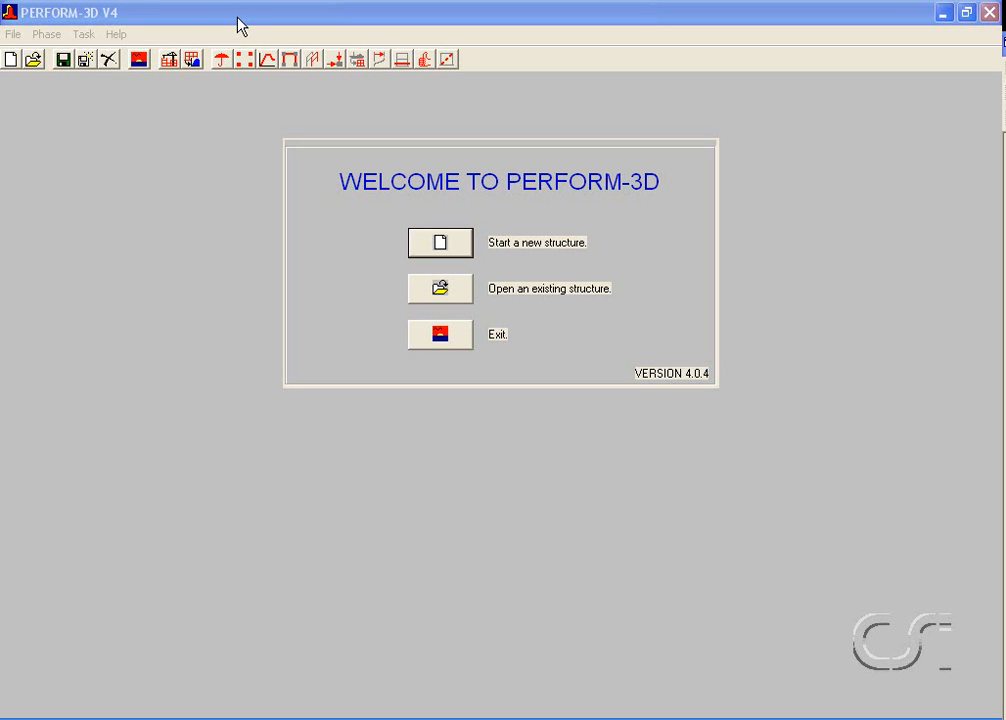
Step: In PERFORM-3D, open the existing recent structure Sap2Perf and accept its overall structure settings
click(435, 291)
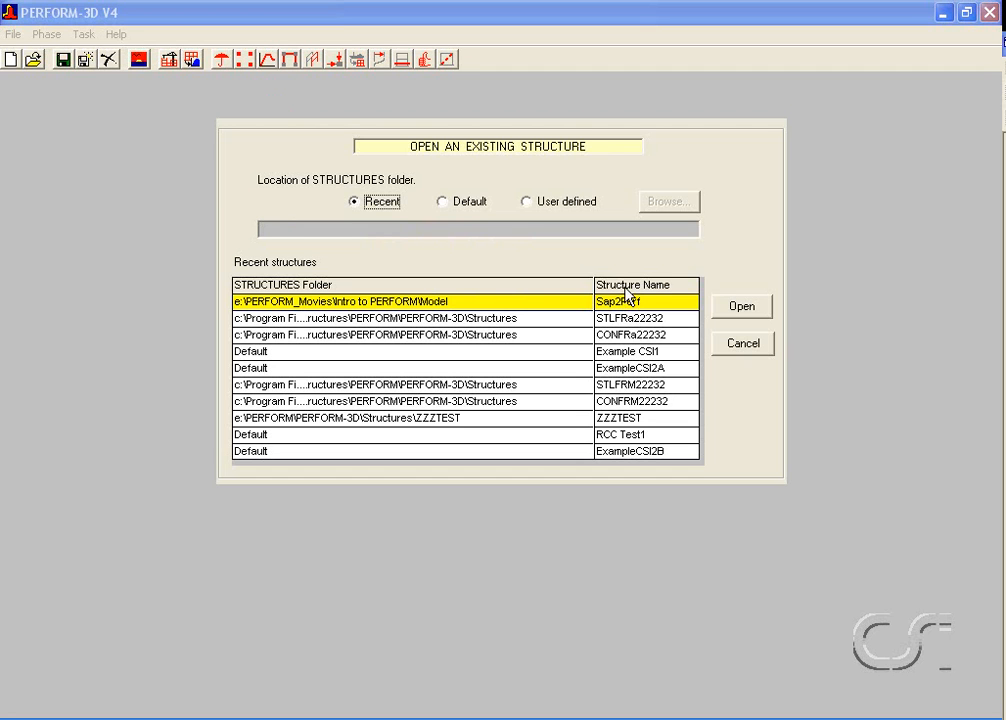
click(742, 307)
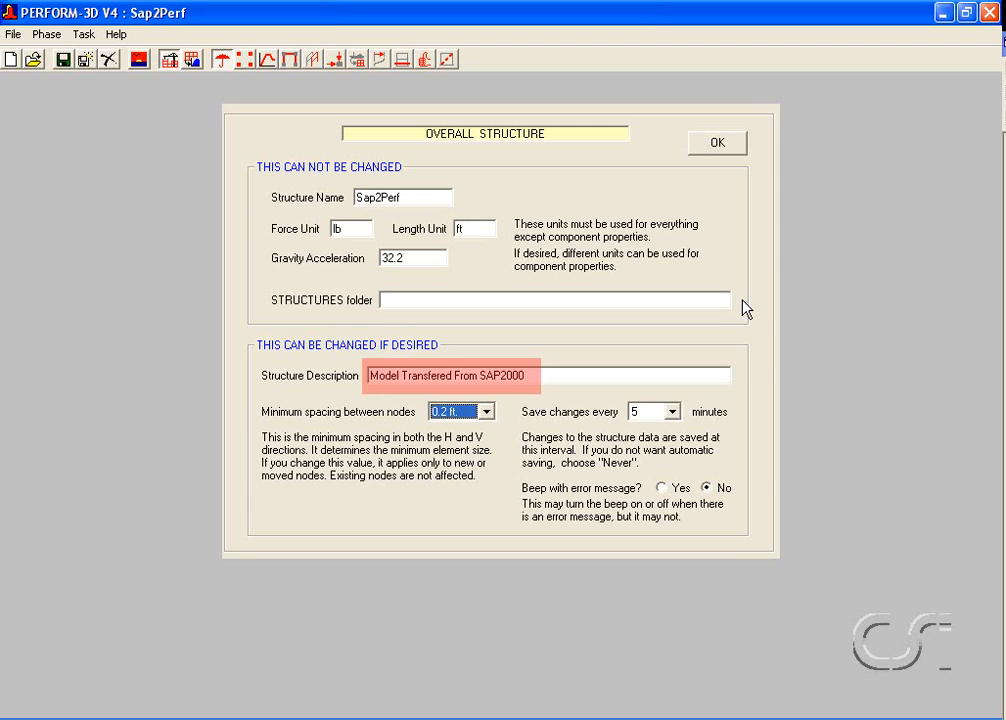
click(718, 148)
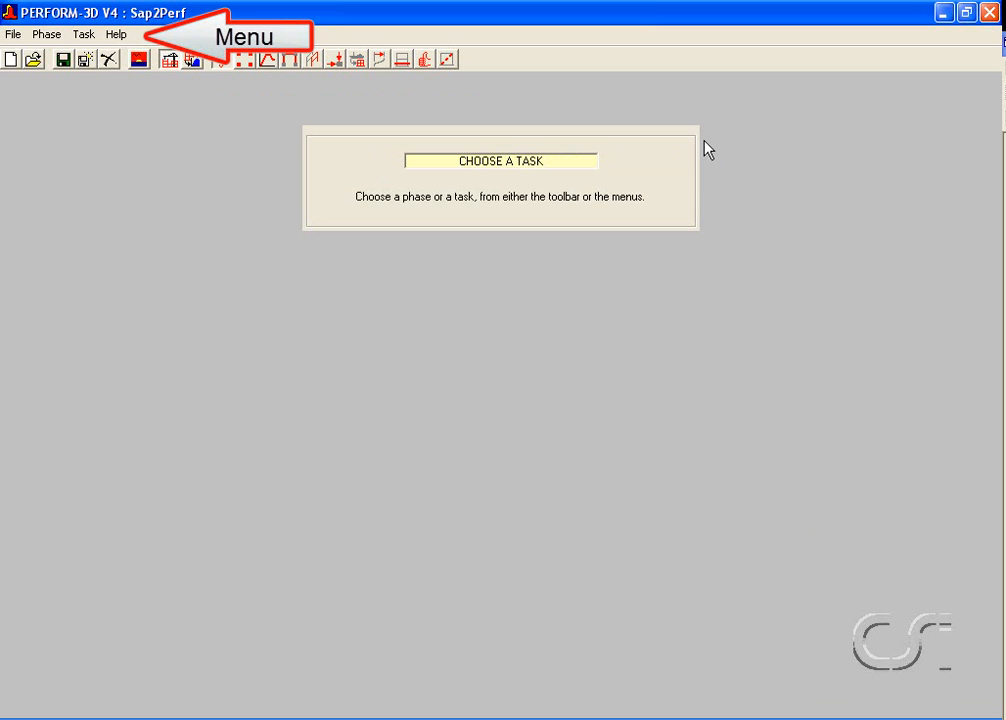
Step: Look over the tasks available in the analysis phase and return to the modeling phase
click(49, 38)
mouse_move(110, 36)
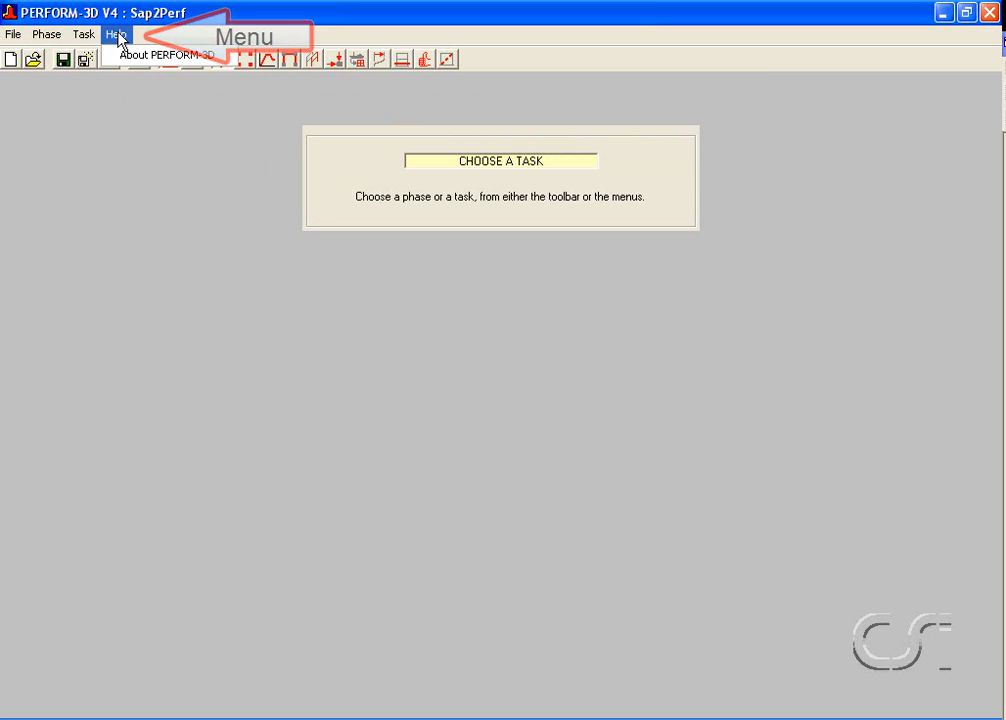
click(524, 62)
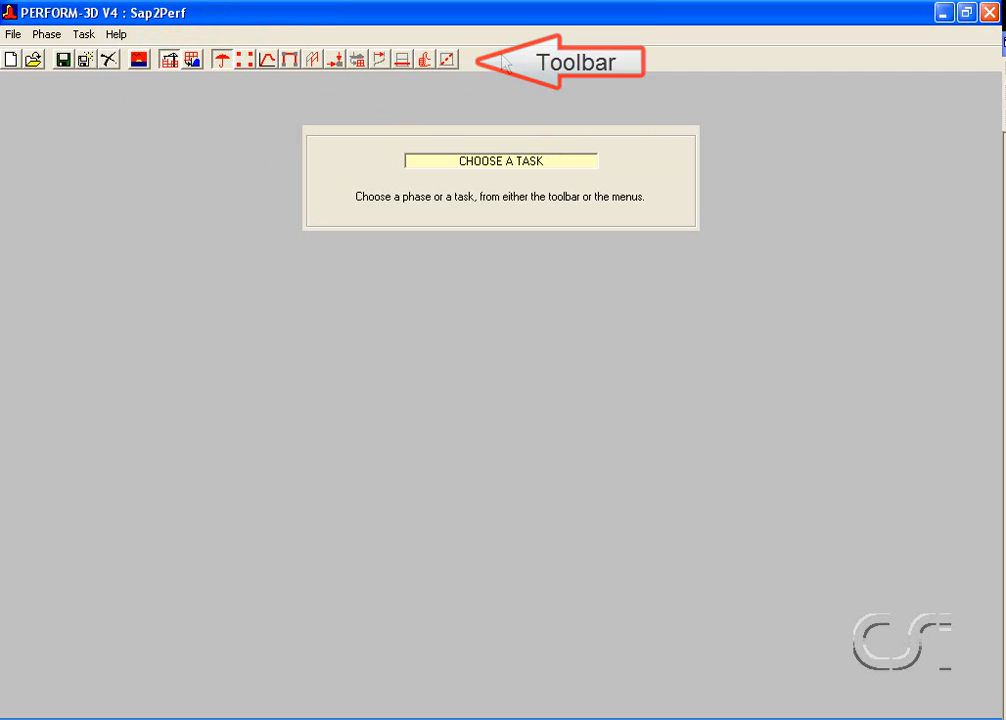
click(193, 60)
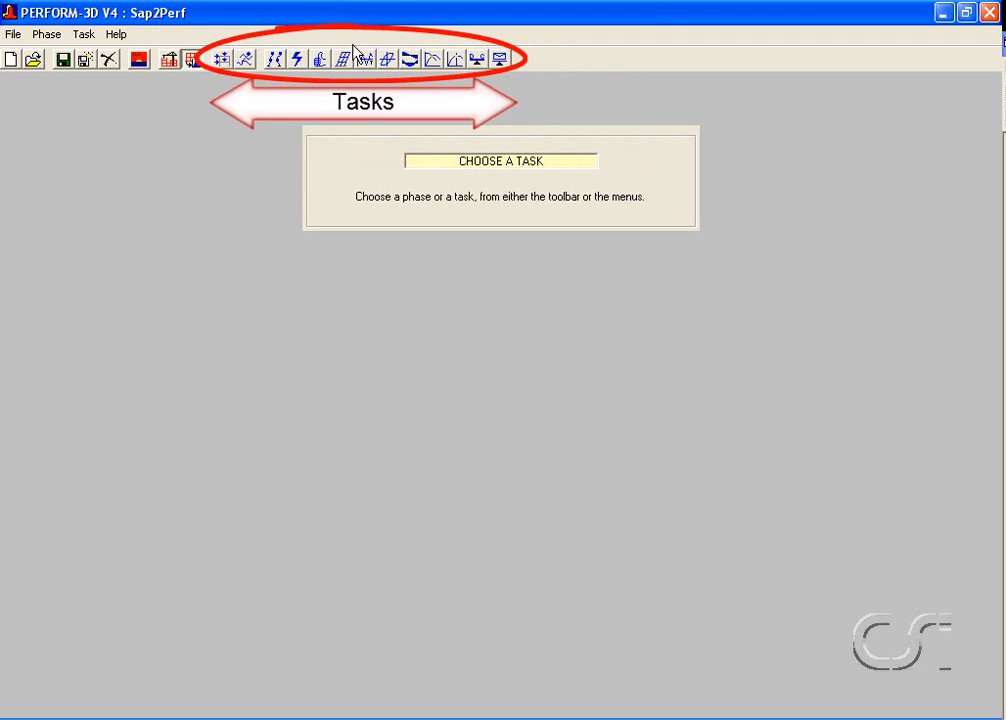
click(170, 61)
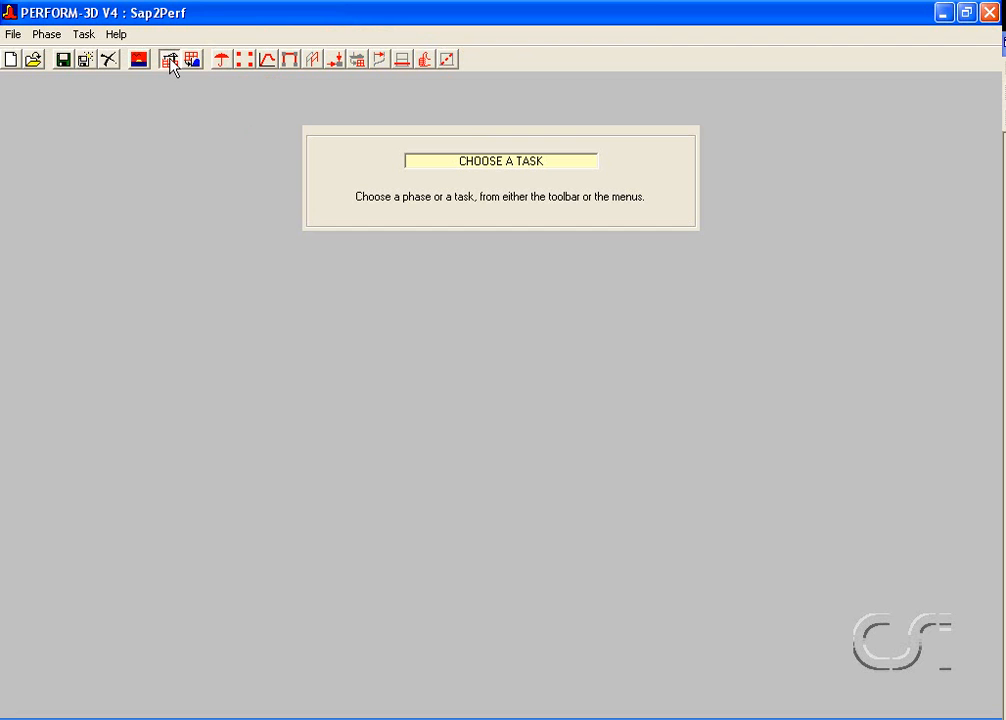
Step: Review the overall structure data and the frame's nodes, viewing them in the H2 standard view before restoring the Basic view
click(221, 60)
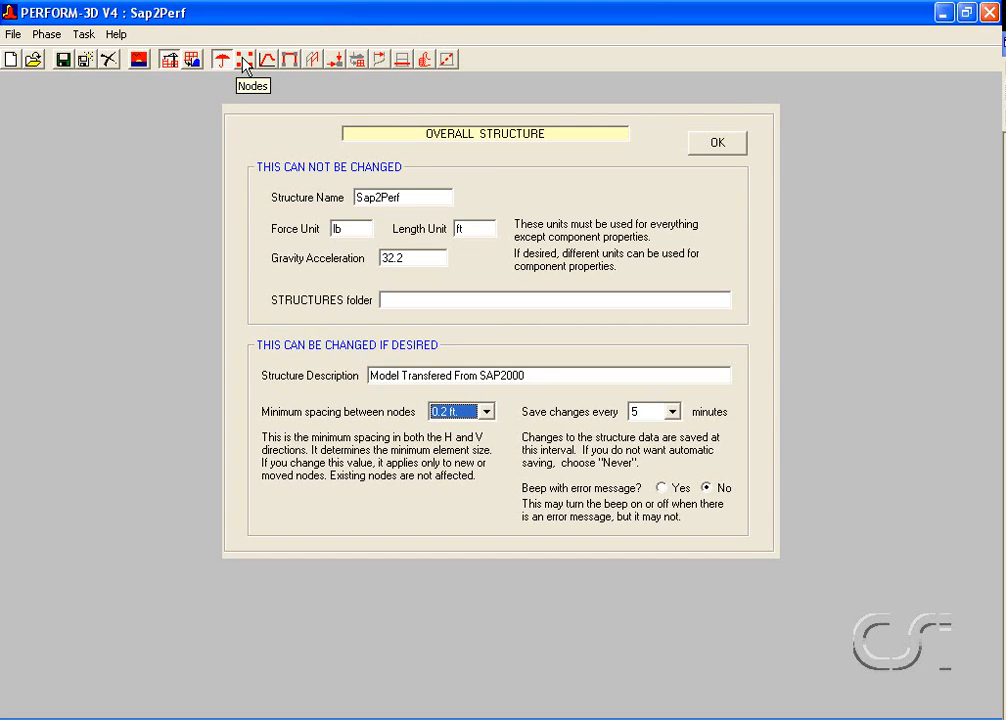
click(245, 62)
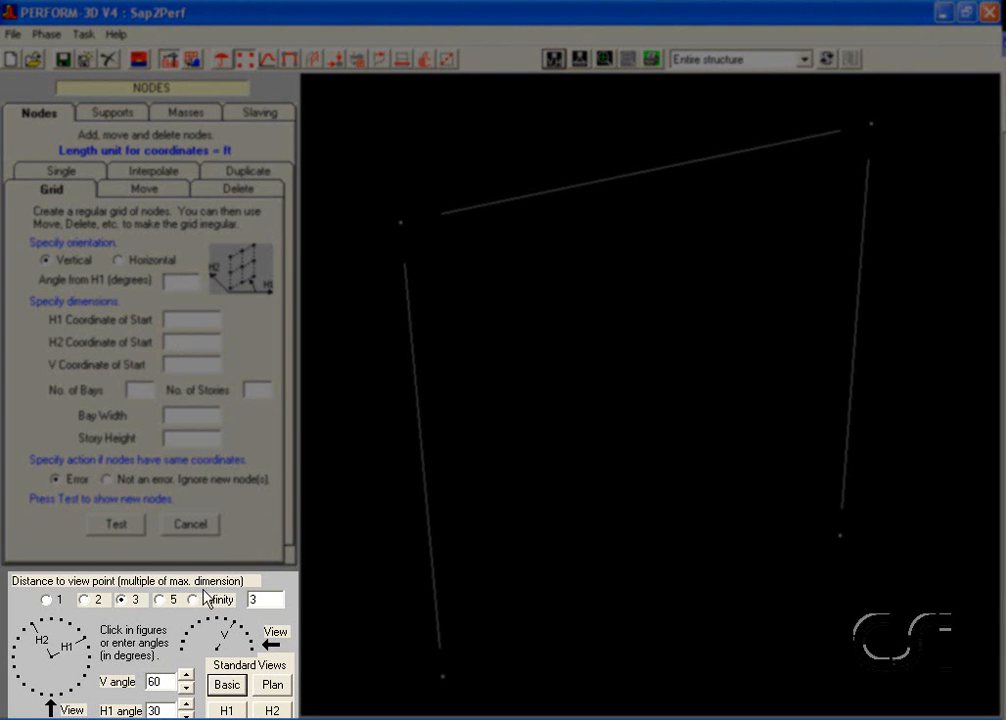
click(262, 707)
click(270, 709)
click(272, 710)
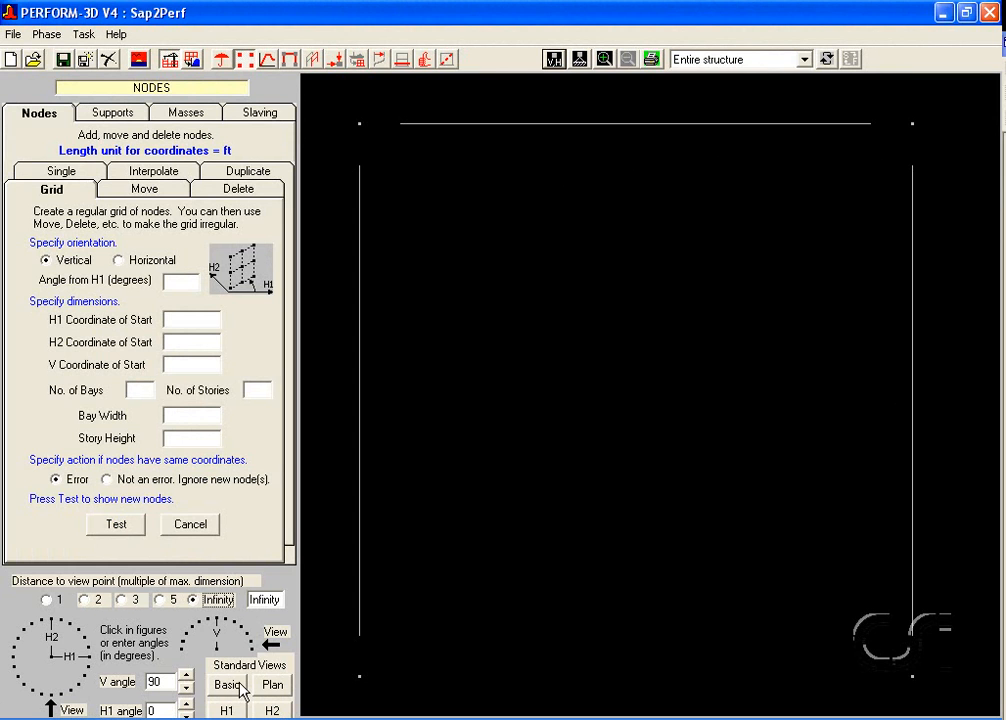
click(238, 686)
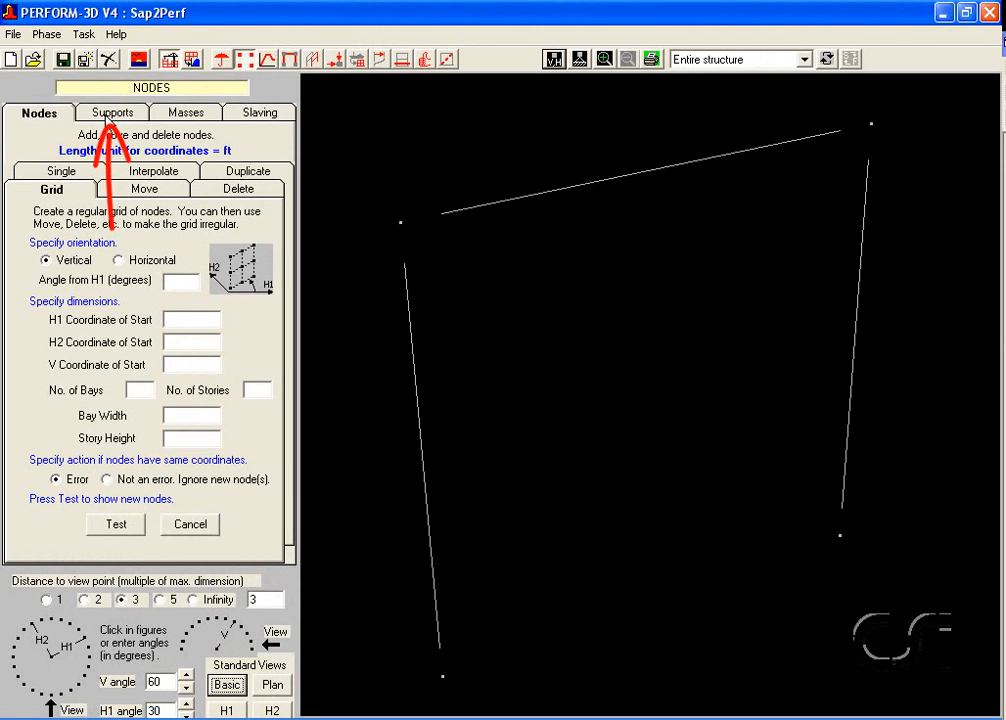
Step: Examine the node supports and the Nodal Mass pattern, comparing mass units with weight units
click(107, 118)
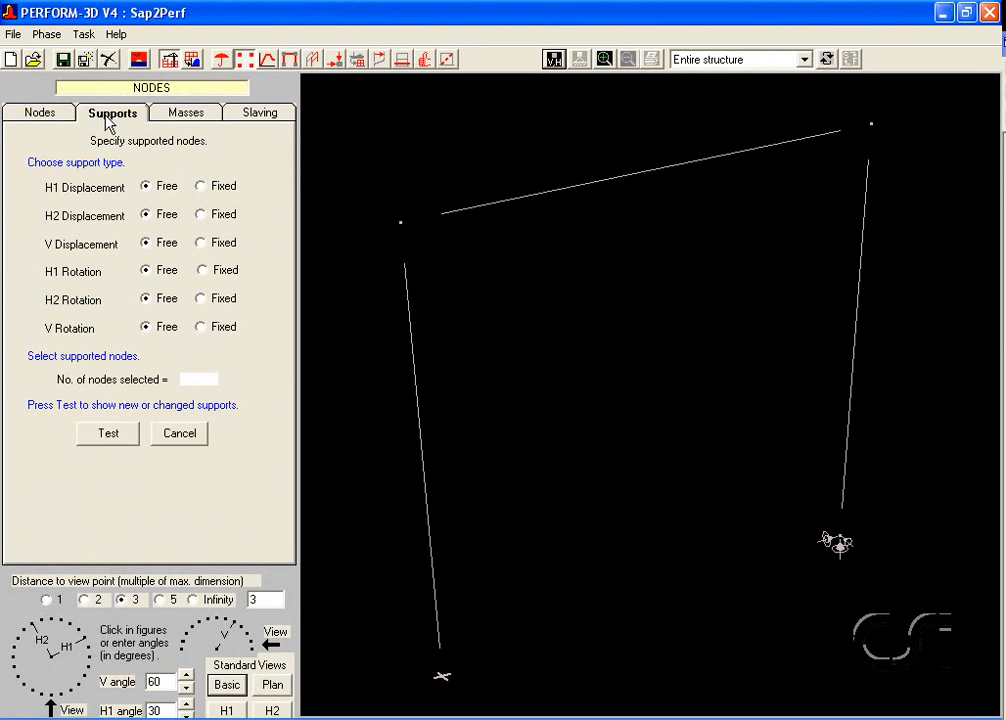
click(181, 117)
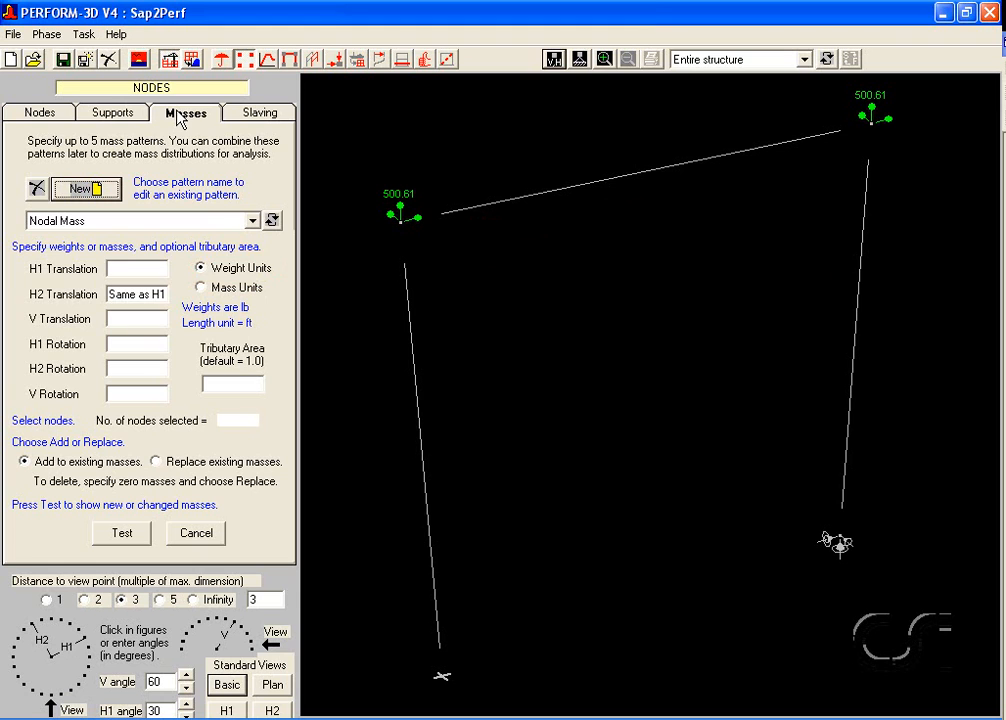
click(204, 290)
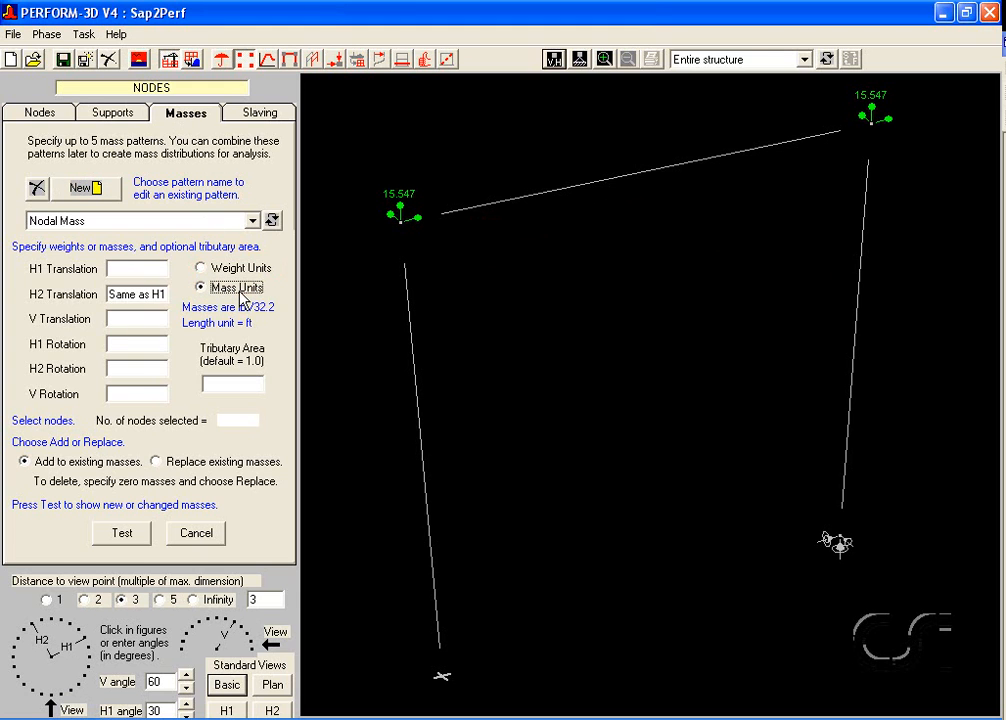
click(201, 270)
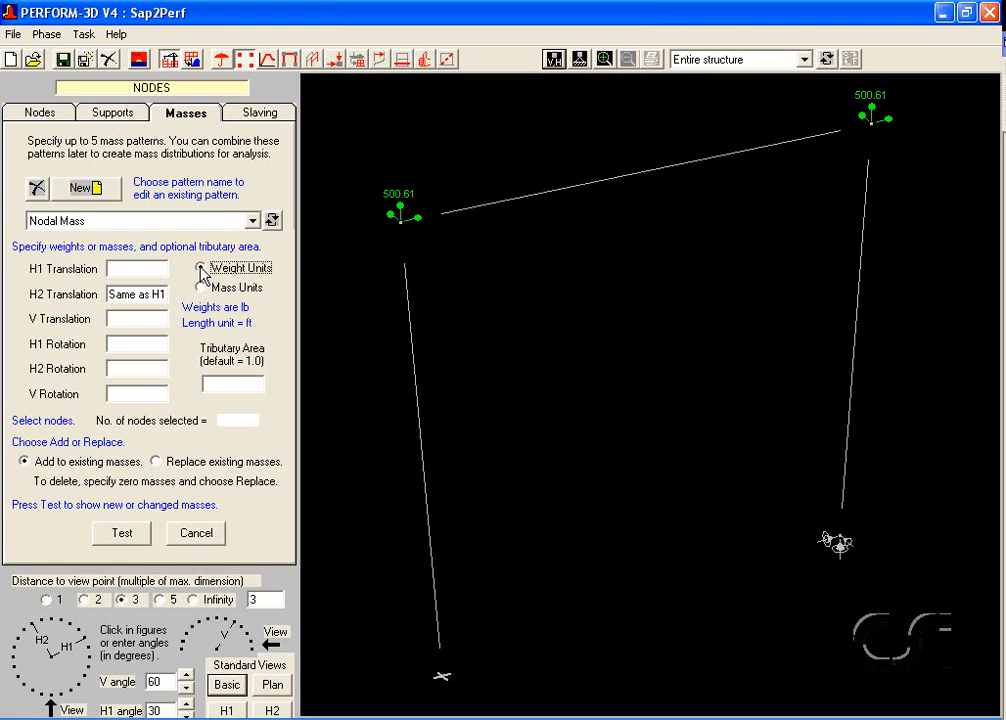
Step: Examine the component properties of the cross section XecBmS-W18X50, of type Beam, Steel Type, Nonstandard Section
click(267, 58)
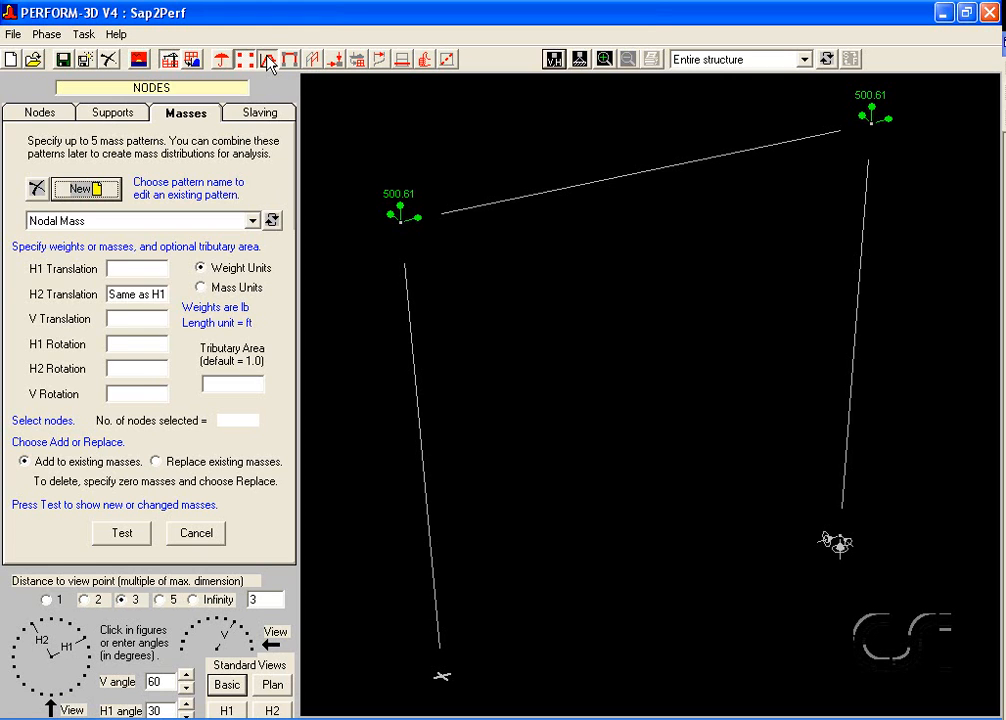
click(267, 60)
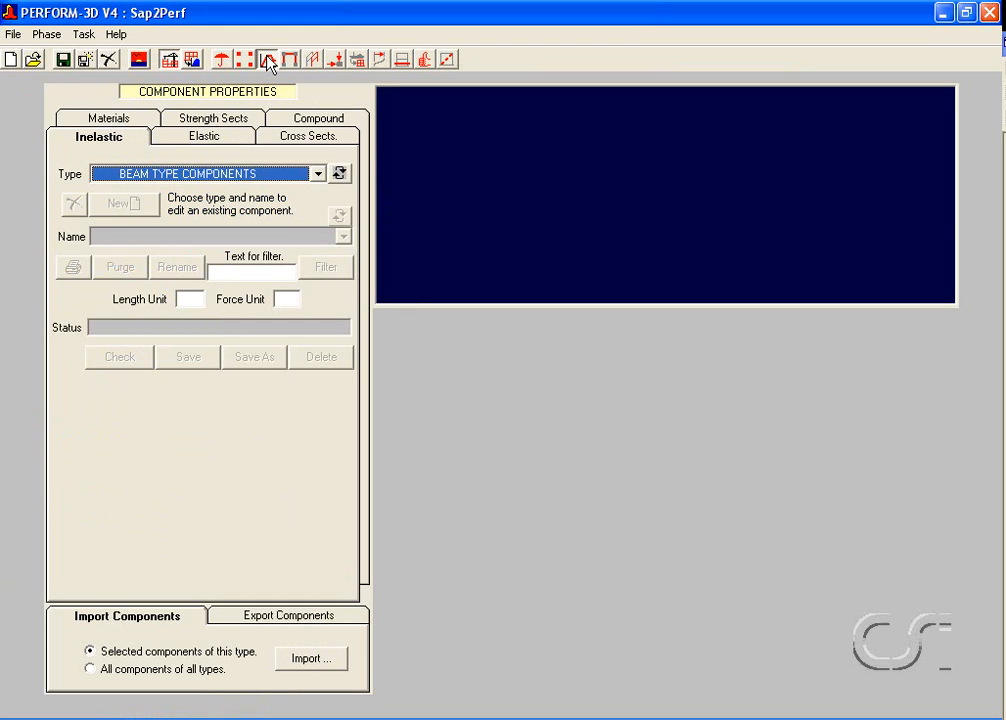
click(297, 146)
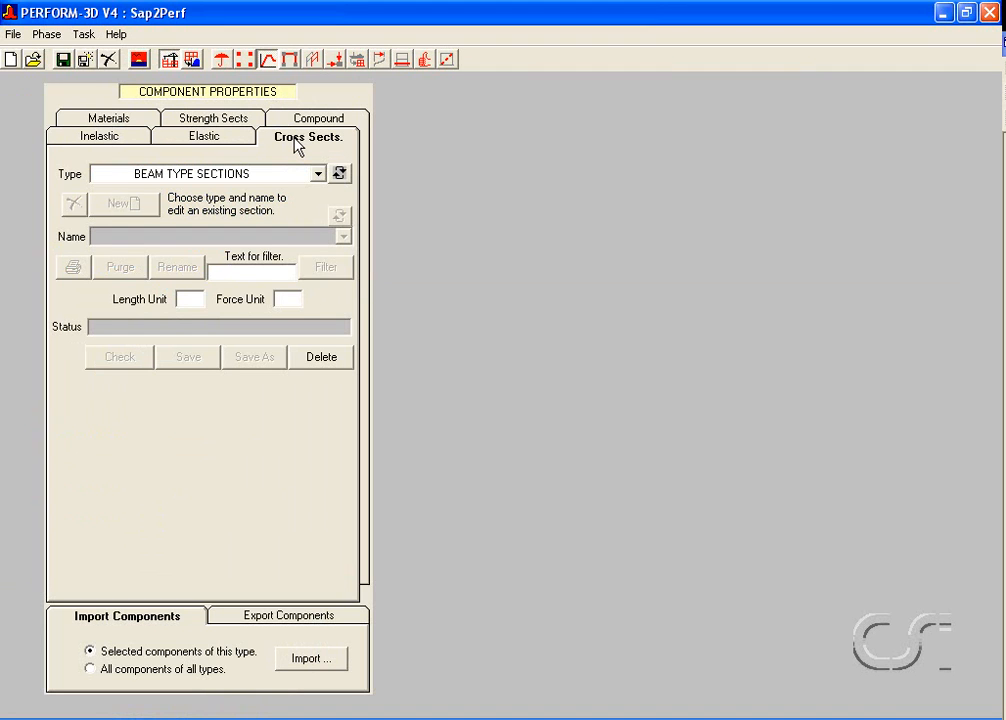
click(272, 178)
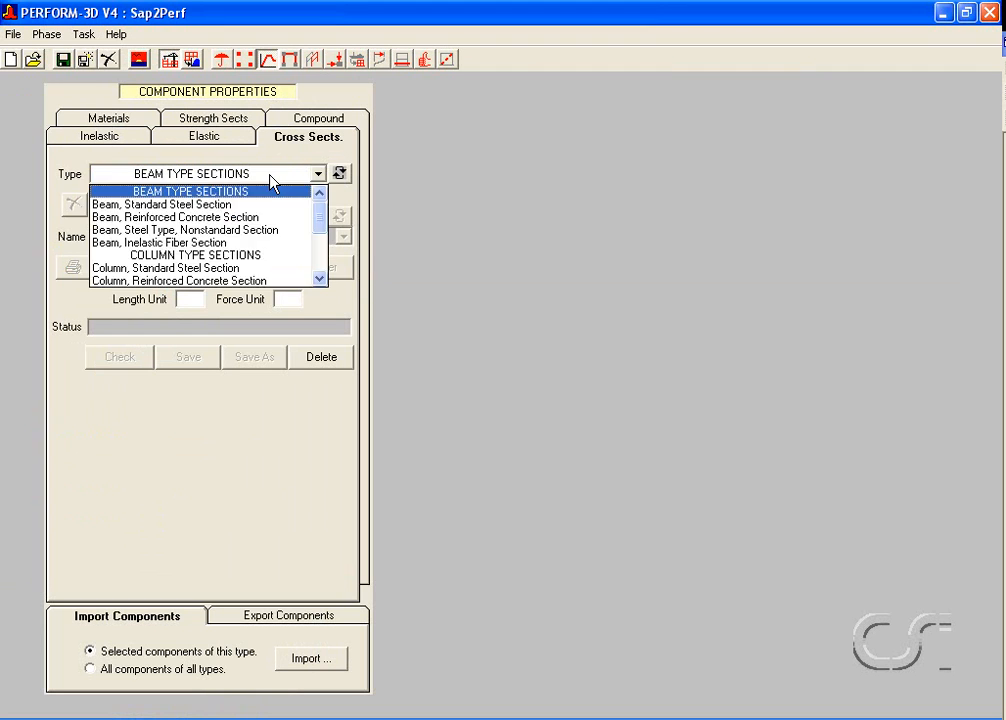
click(241, 231)
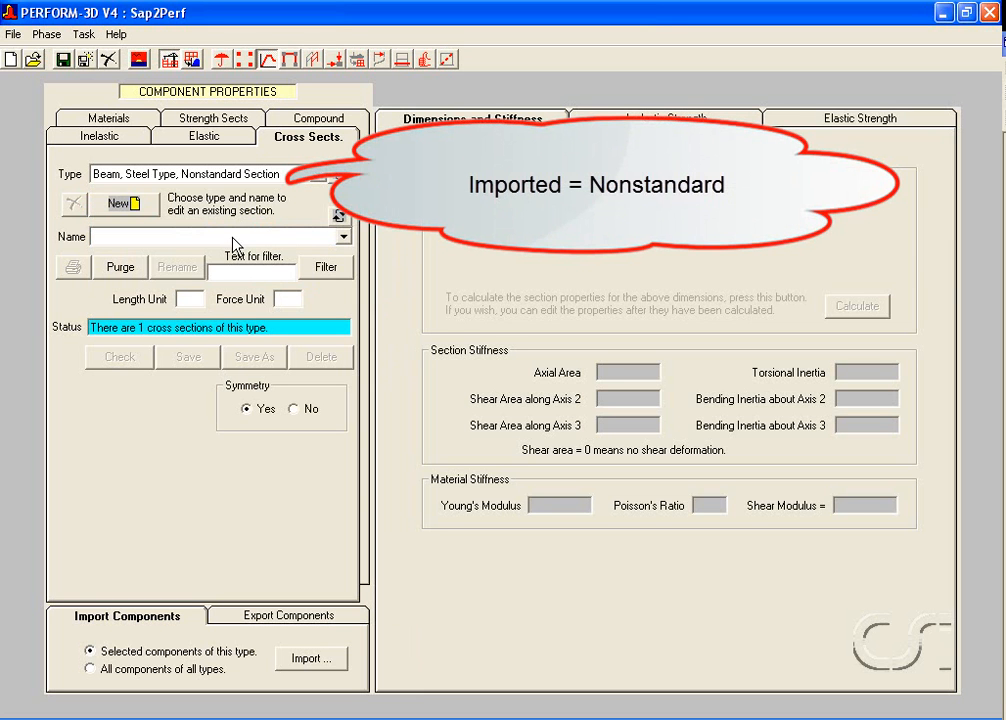
click(236, 240)
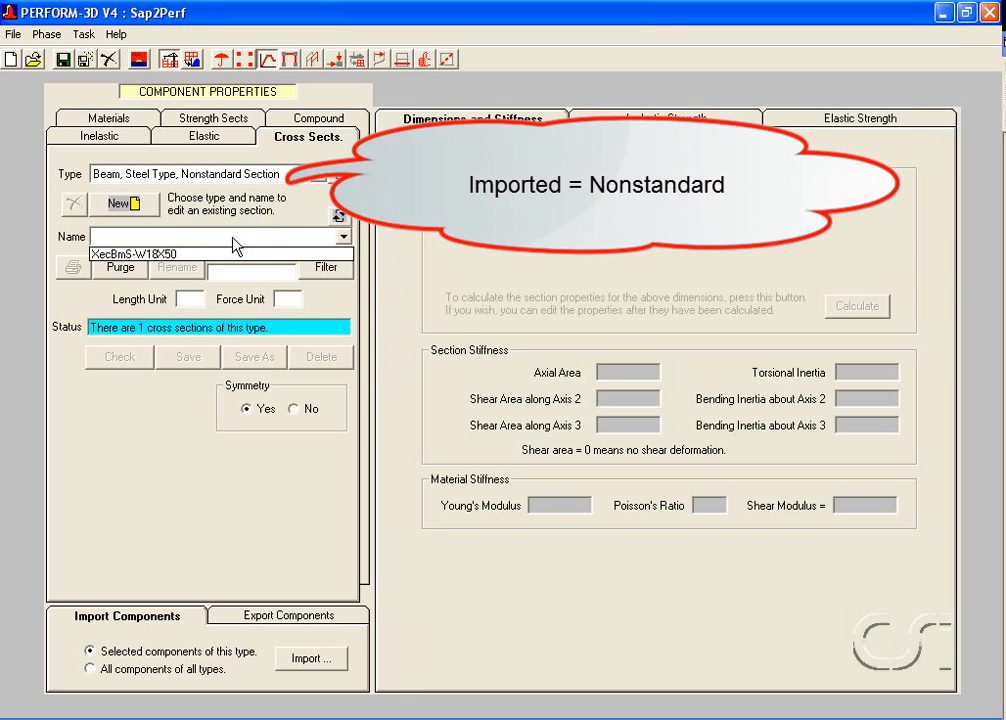
click(165, 257)
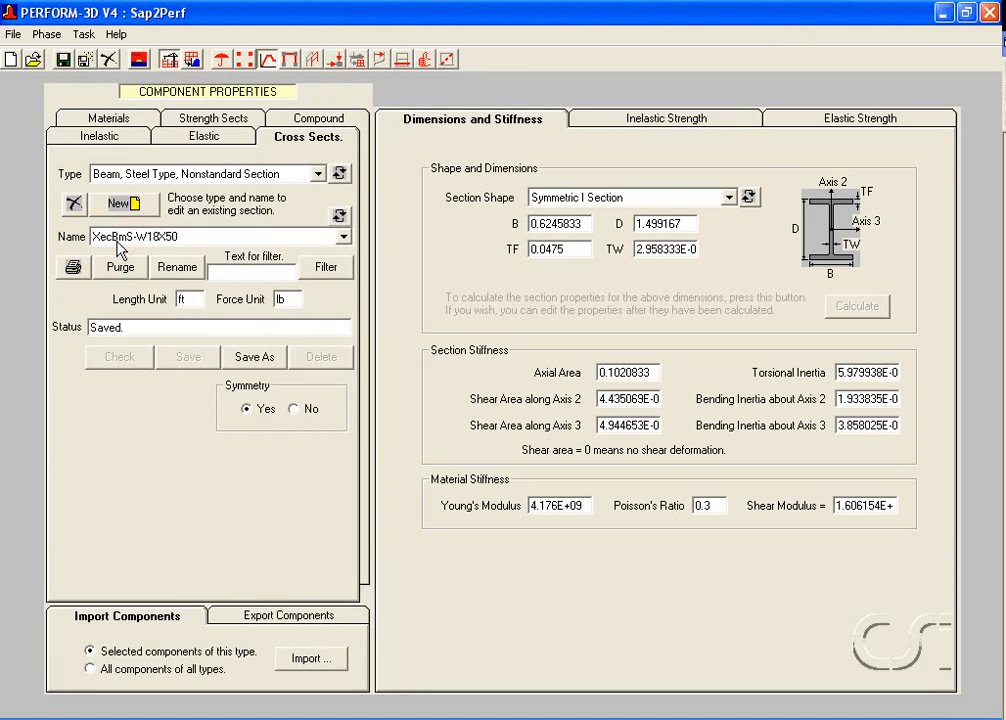
Step: Examine the inelastic component IneFemaBmS-W18X50 of type FEMA Beam, Steel Type
click(121, 142)
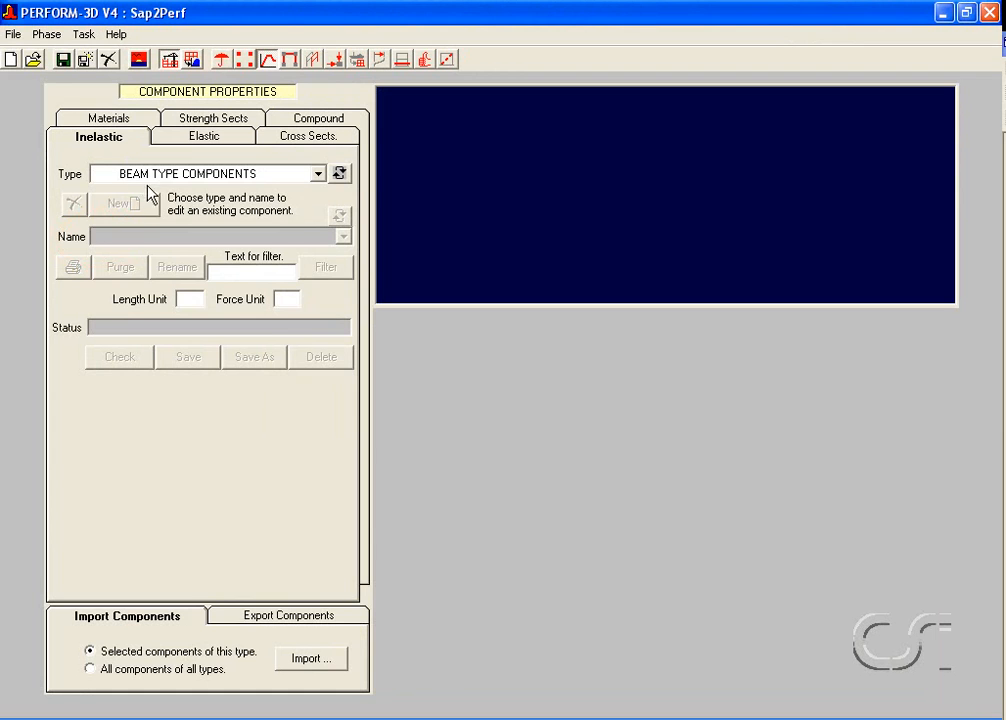
click(151, 177)
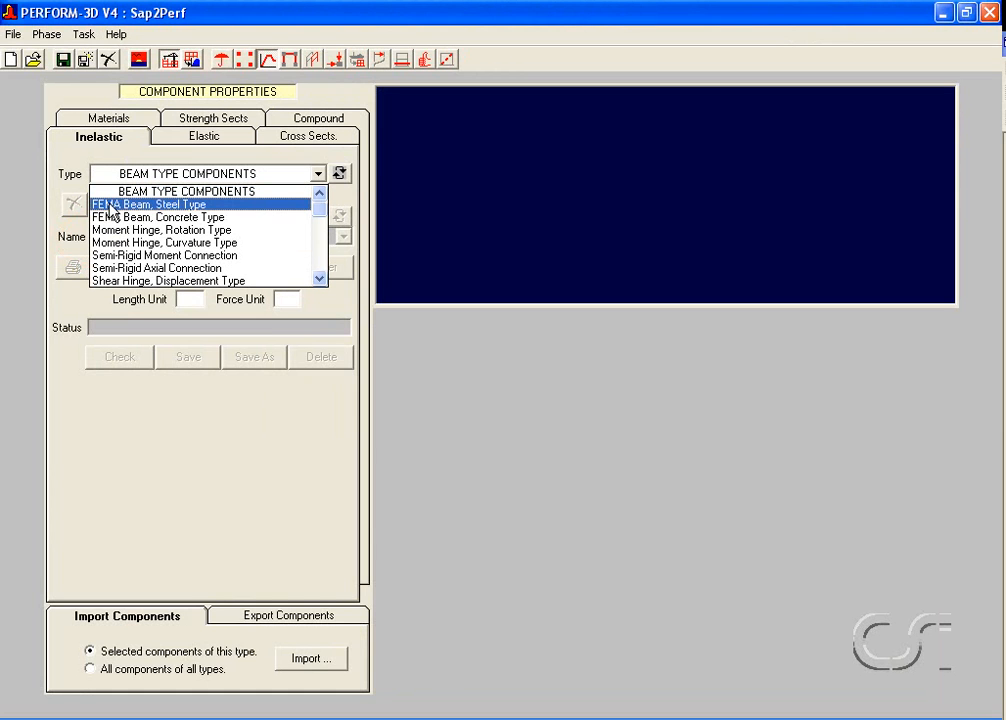
click(163, 208)
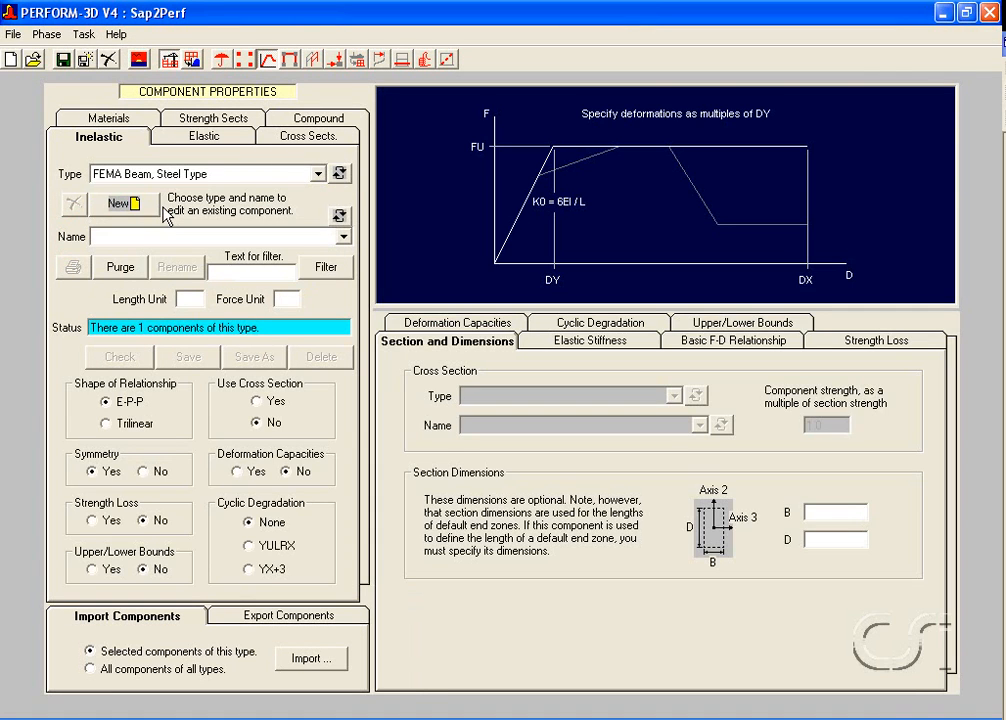
click(157, 237)
click(158, 254)
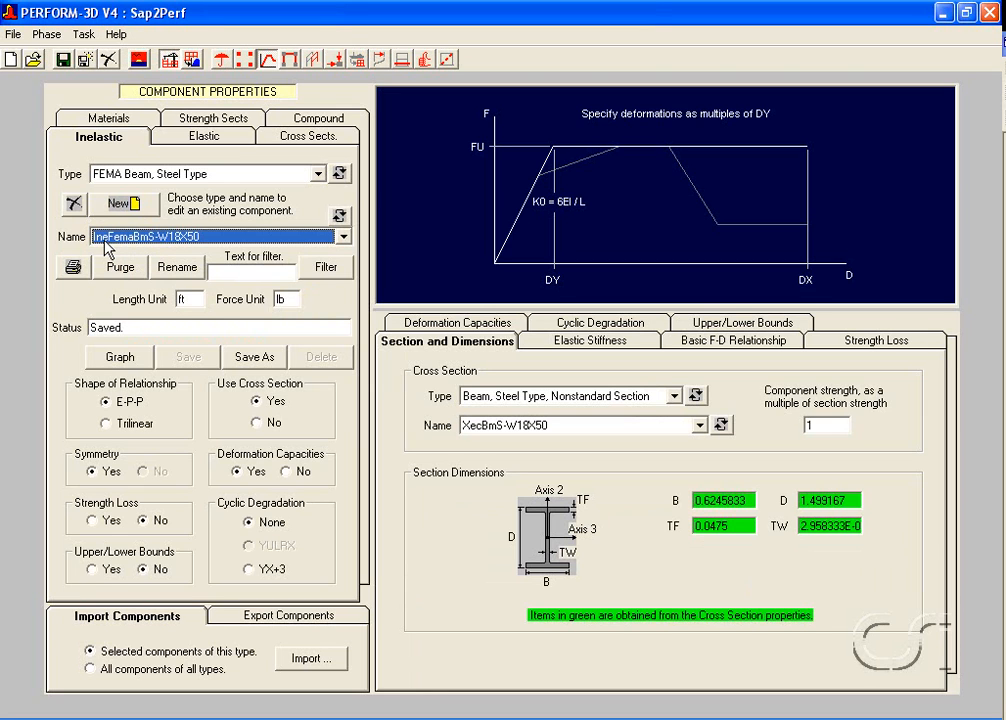
Step: Examine the basic components of the Frame Member Compound Component CpdColS-W18X50
click(328, 120)
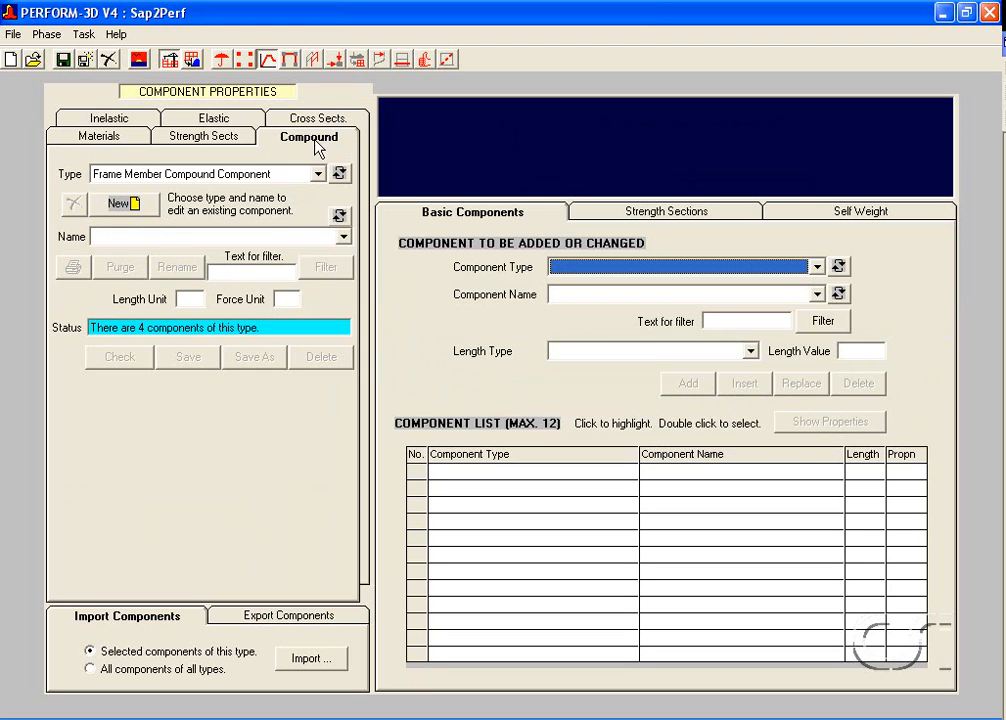
click(286, 174)
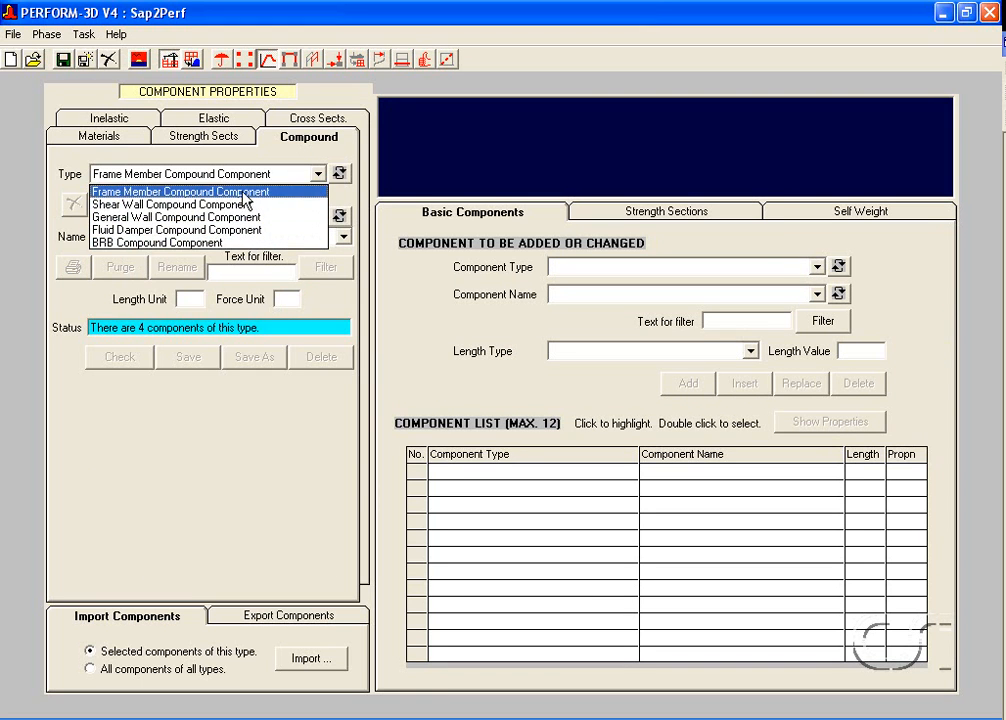
click(245, 192)
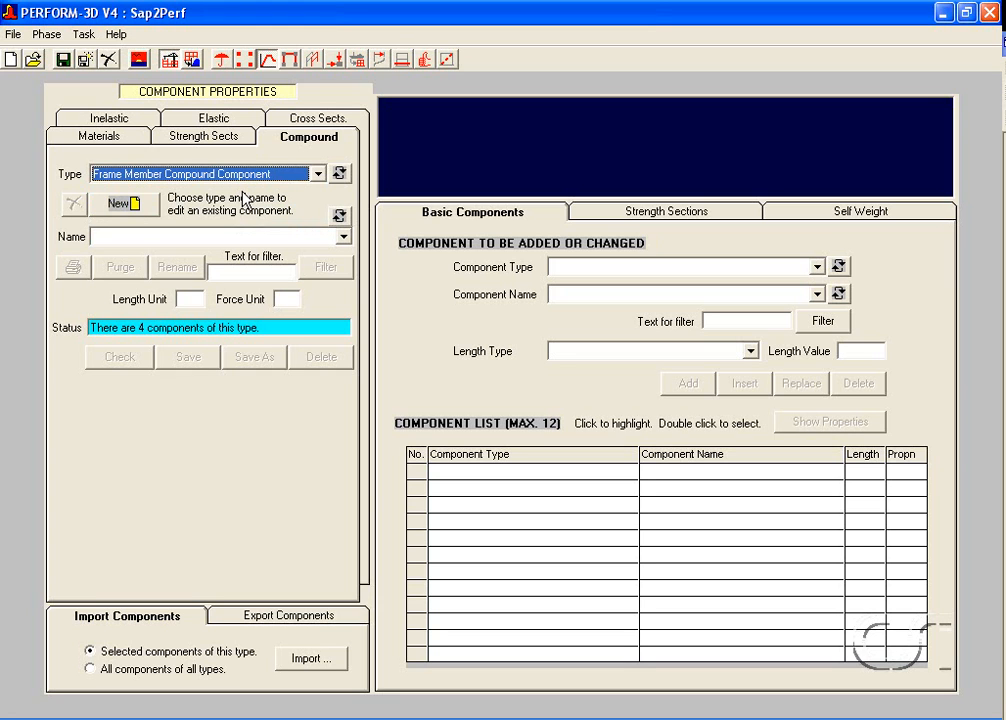
click(226, 238)
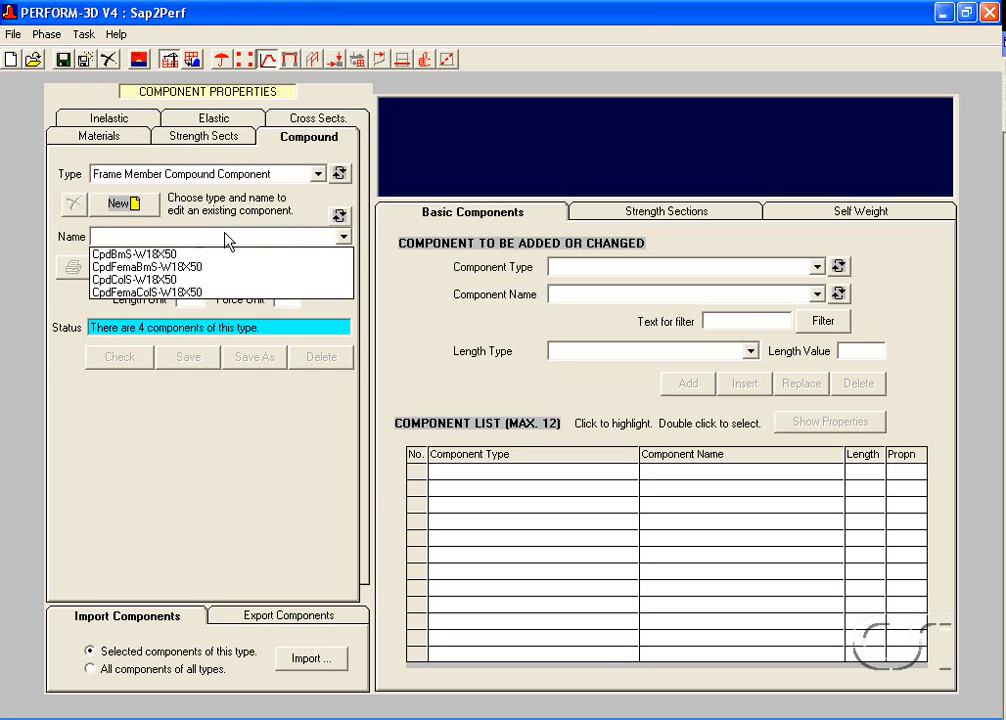
click(170, 281)
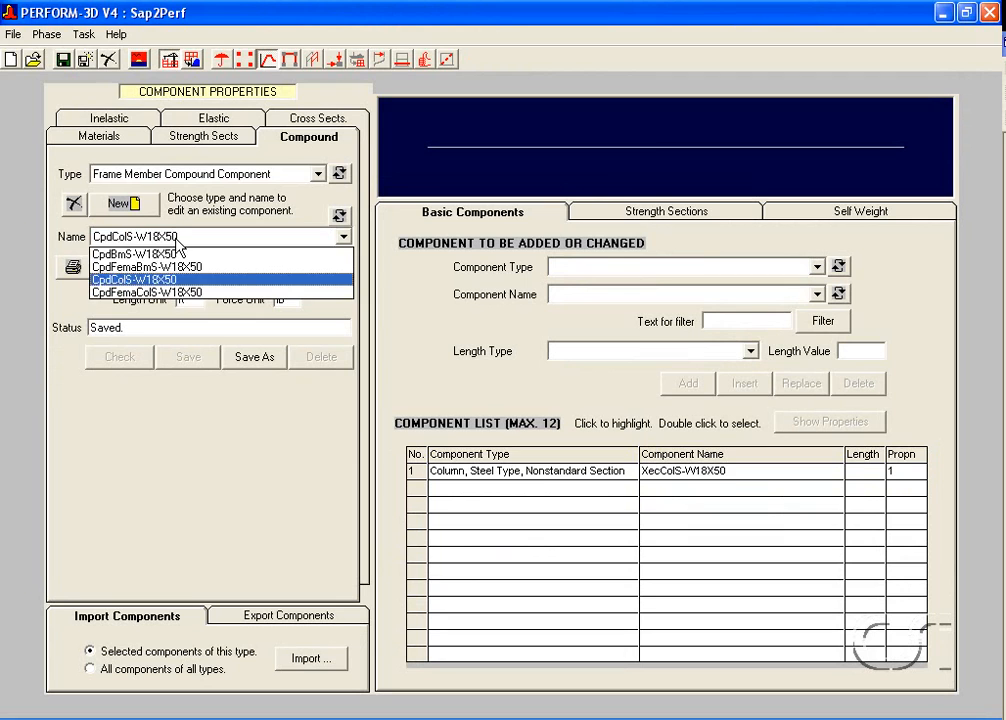
Step: Examine the compound component CpdFemaColS-W18X50, including the basic component types that can be added and its self weight
click(160, 291)
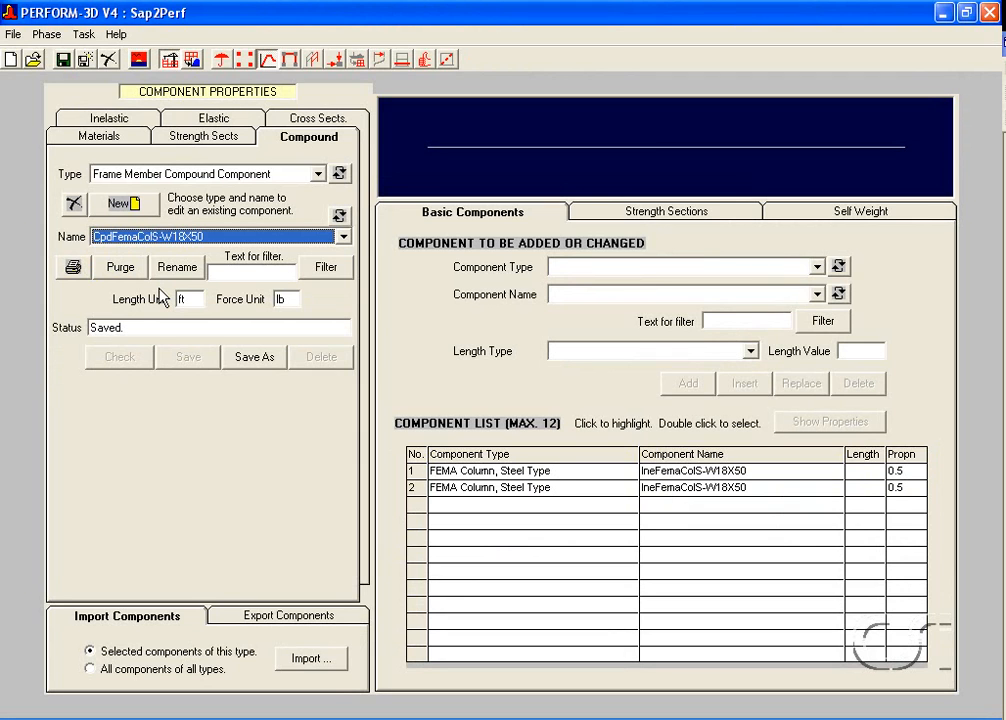
click(799, 268)
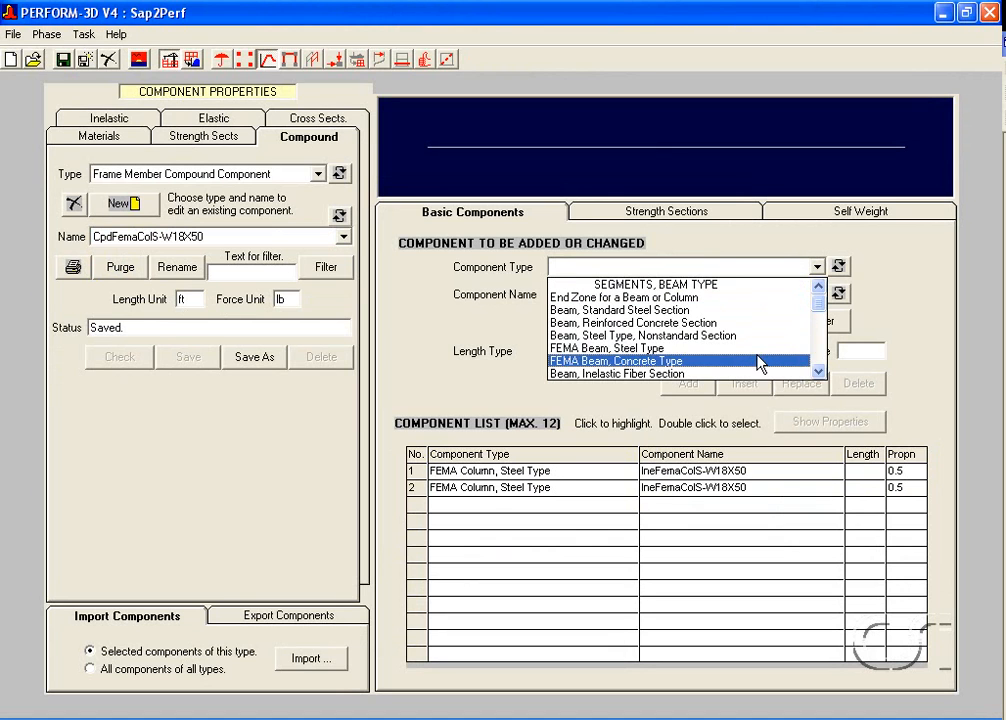
click(757, 271)
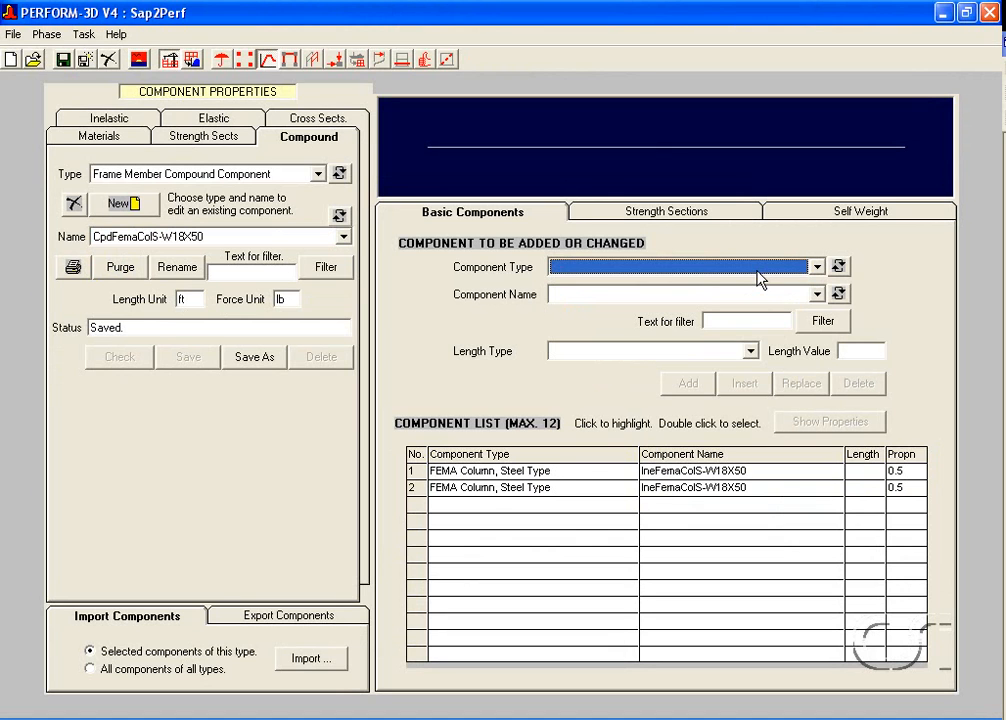
click(862, 213)
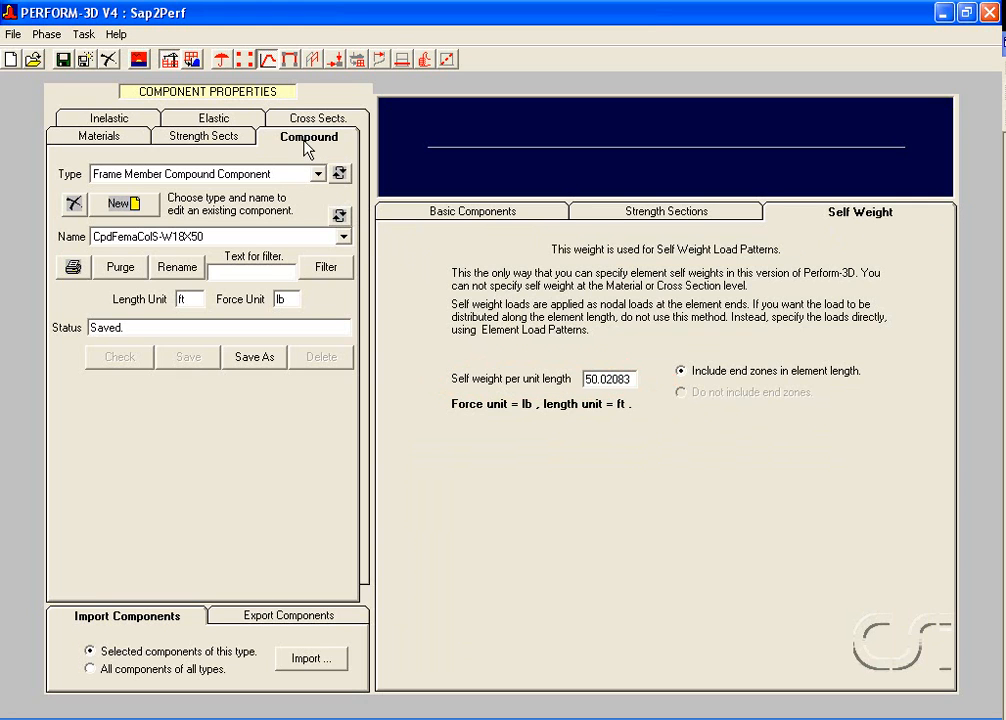
Step: Review the frame's element groups, cycling between ElemSteelCol and ElemSteelBeam
click(289, 61)
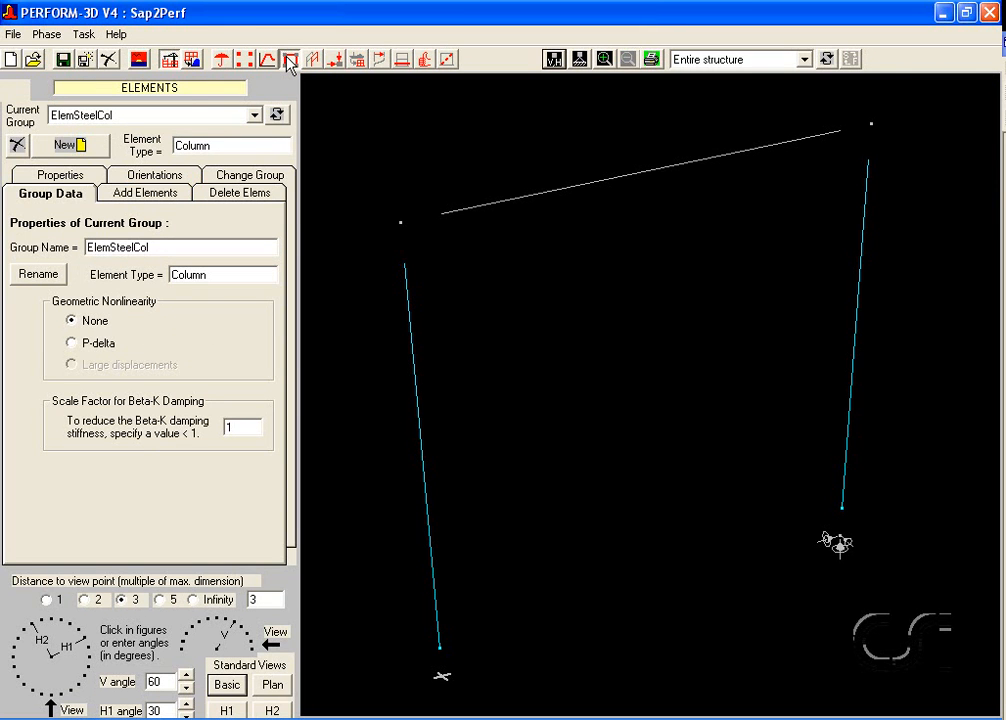
click(277, 116)
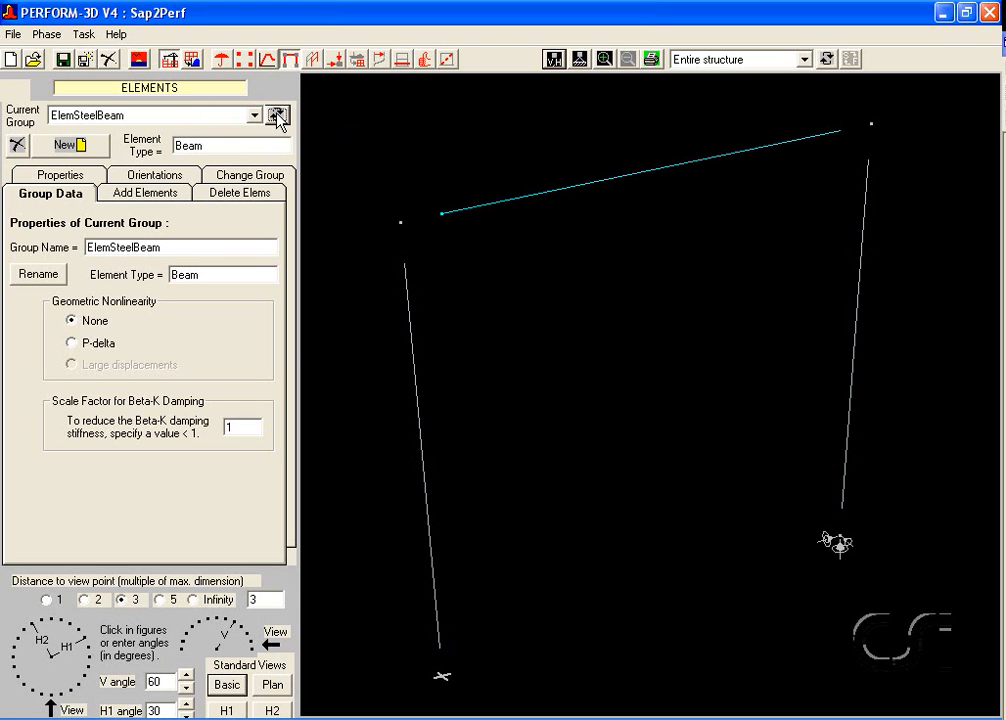
click(277, 116)
click(277, 116)
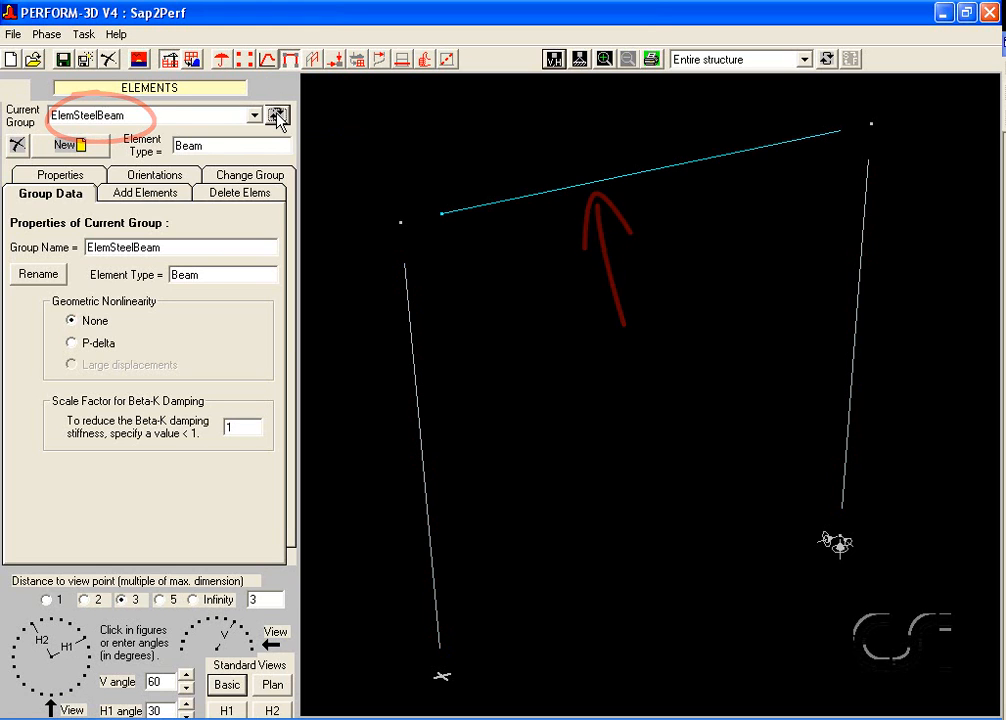
click(277, 116)
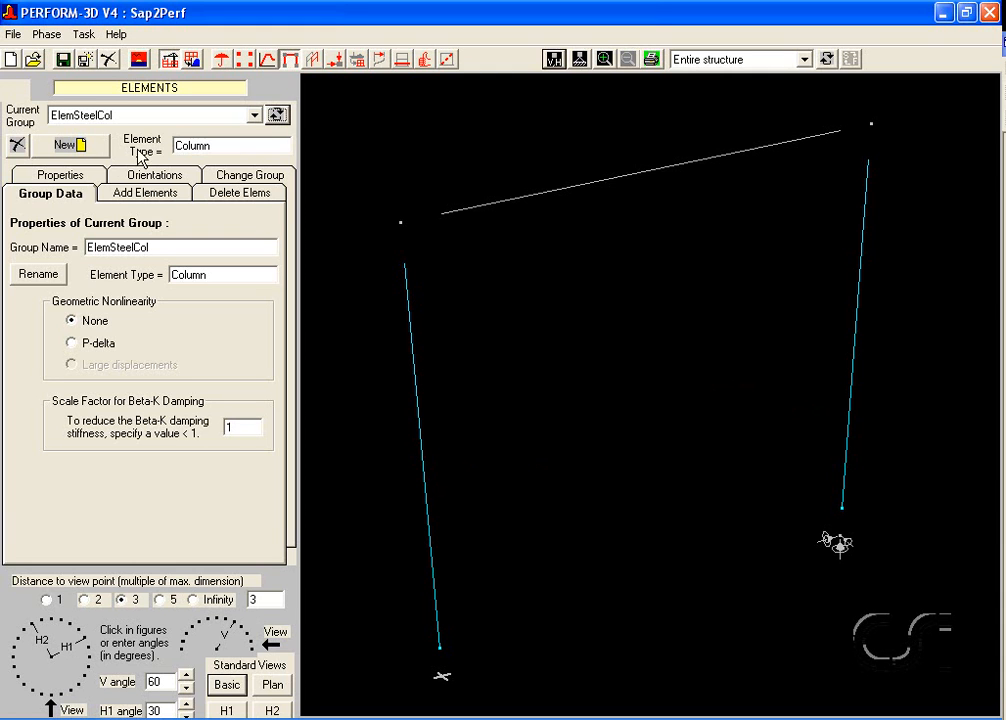
Step: Check the compound components assigned to one column and the beam, and view the beam's local axis orientation
click(89, 180)
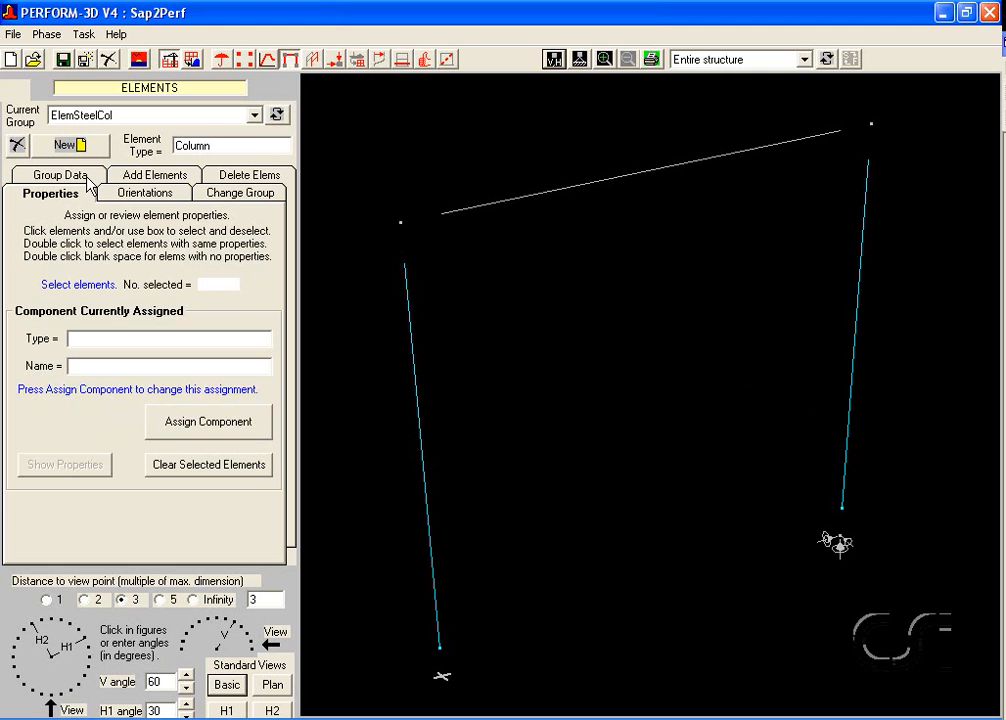
click(410, 317)
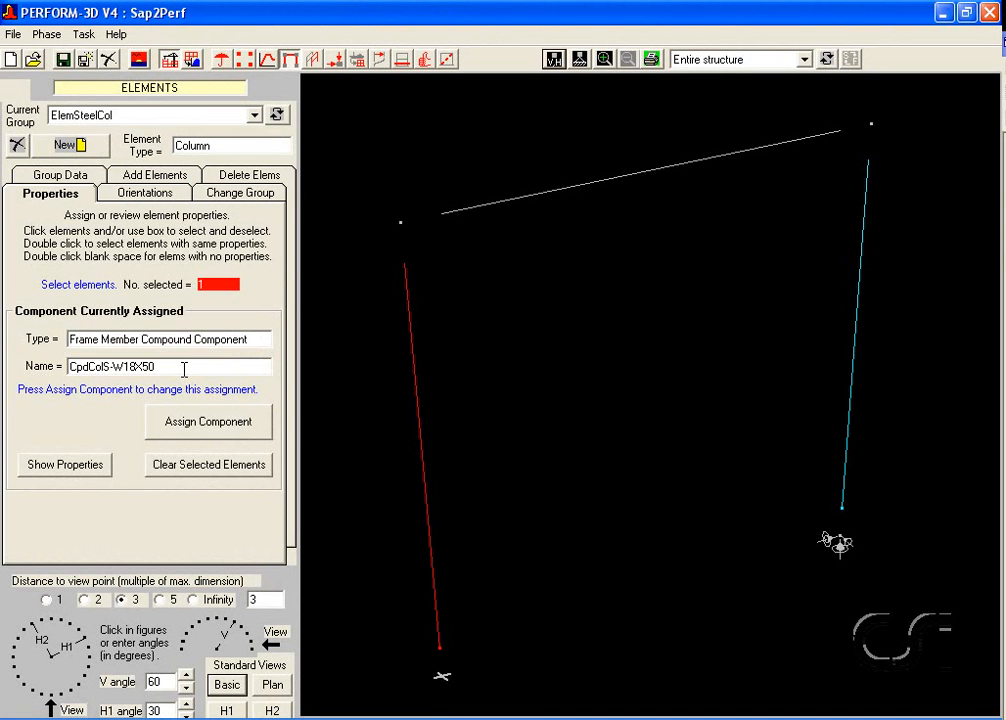
click(278, 116)
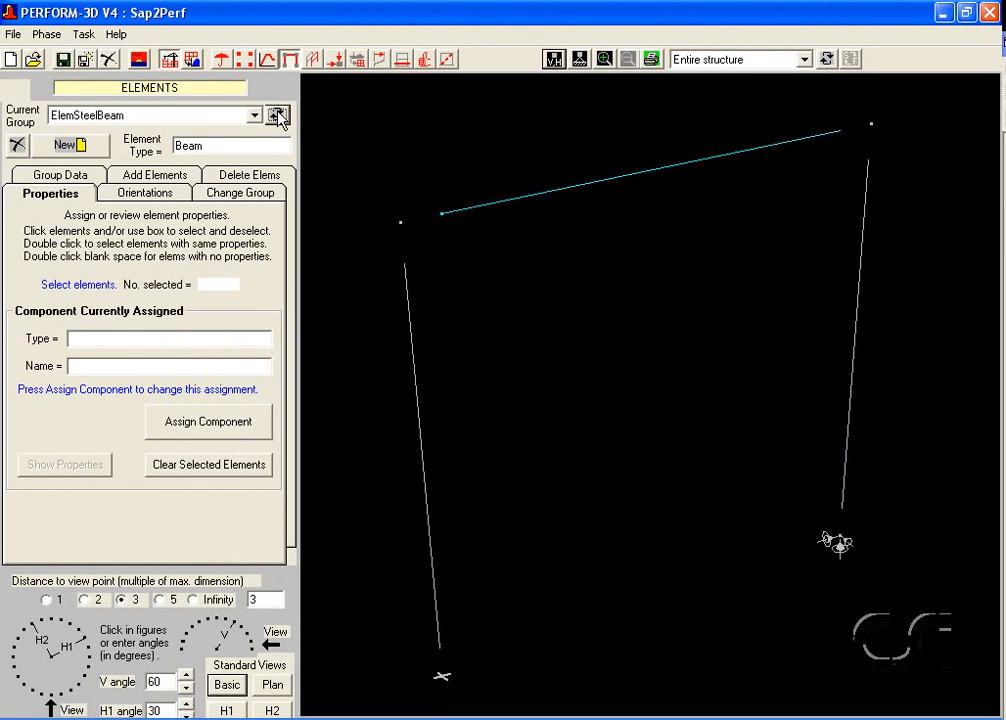
click(474, 214)
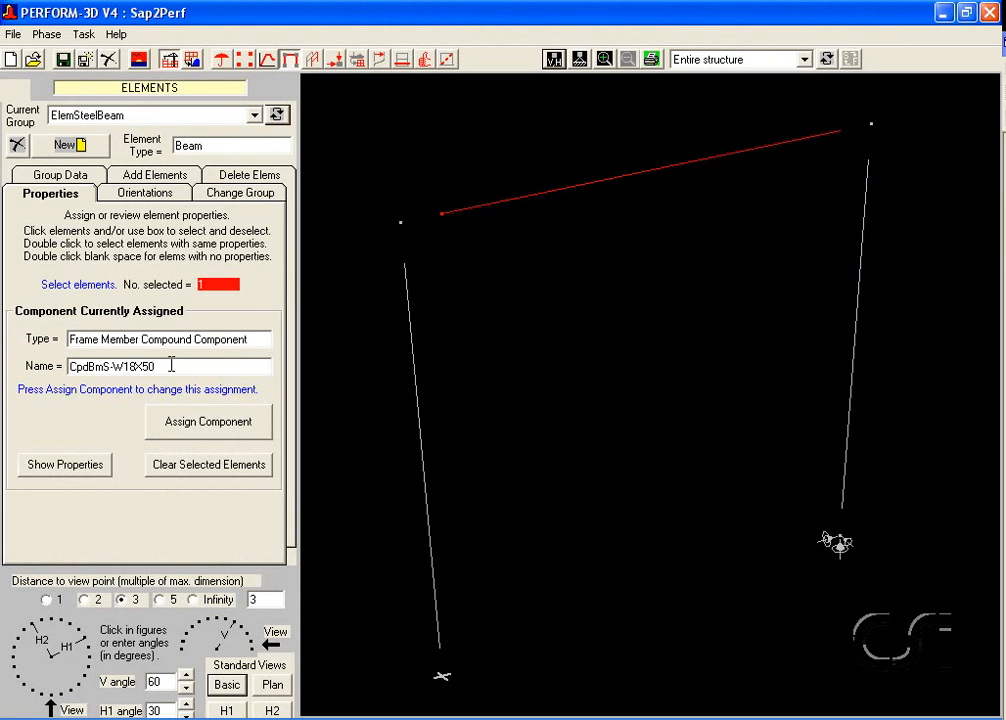
click(123, 195)
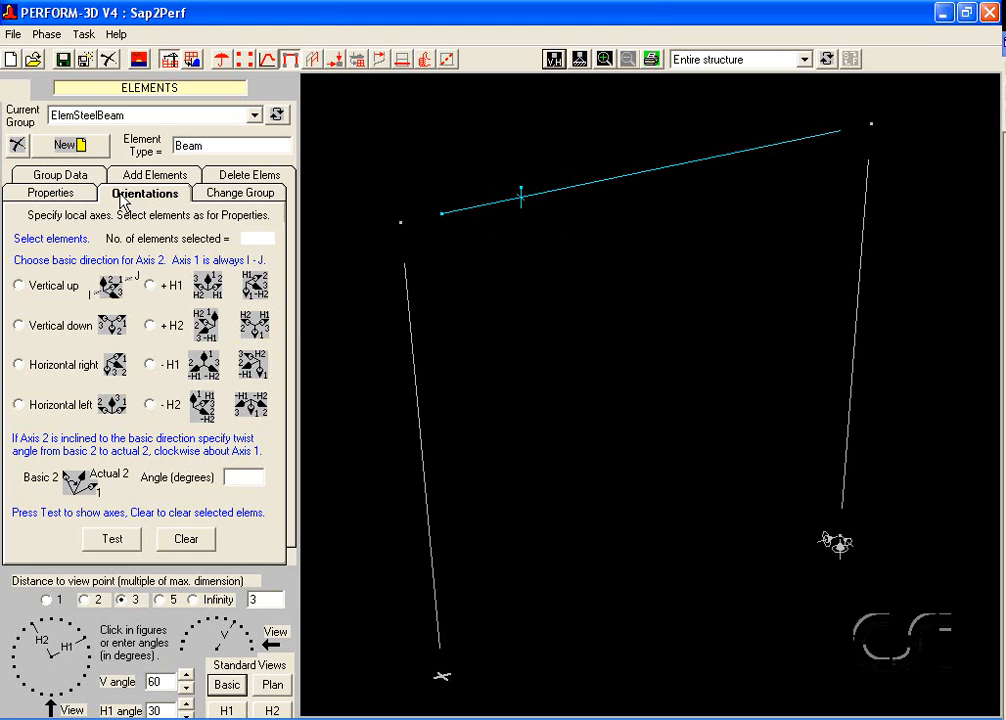
Step: Review the defined frames, keeping Entire structure as the current frame
click(312, 60)
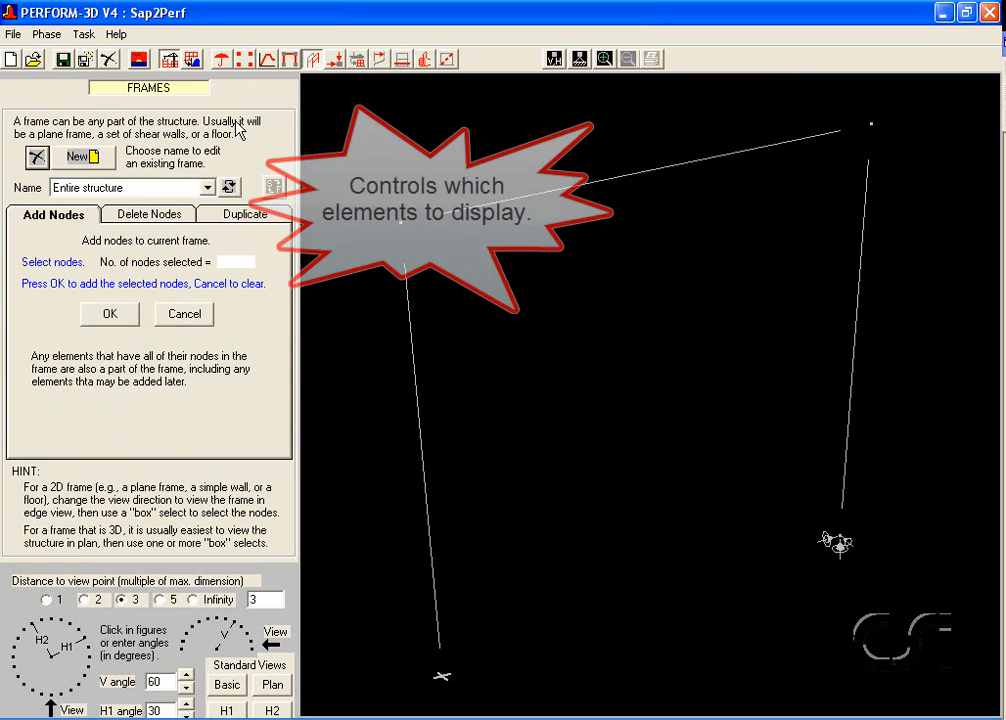
click(208, 188)
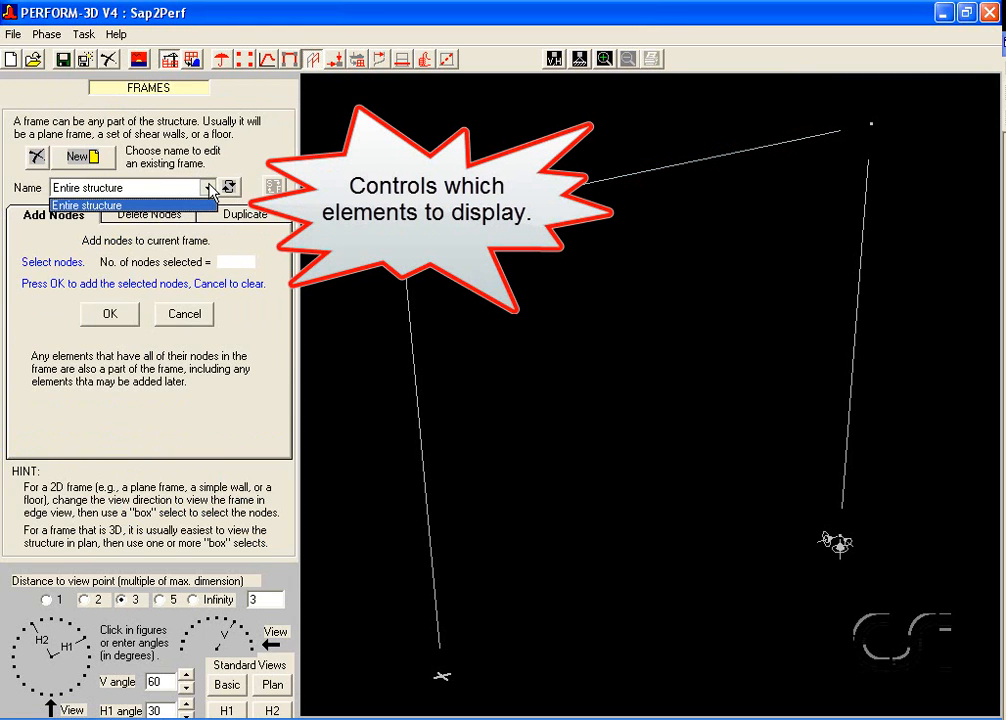
click(104, 206)
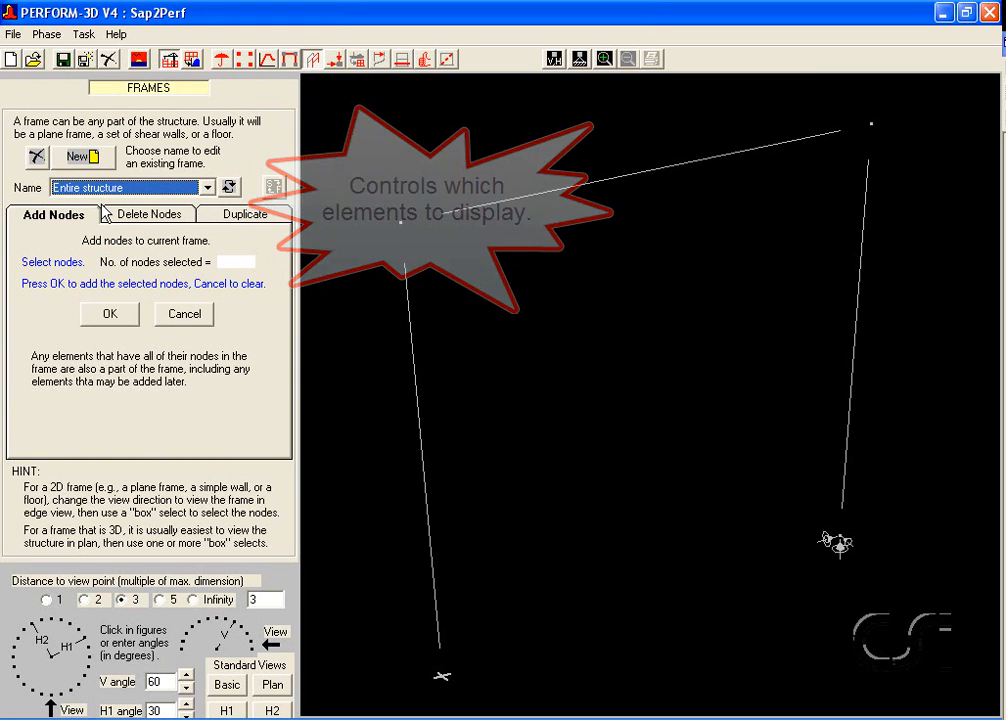
Step: Compare the nodal load patterns LoadNode-QUAKE, AccelUX and AccelUY, ending on LoadNode-QUAKE
click(337, 60)
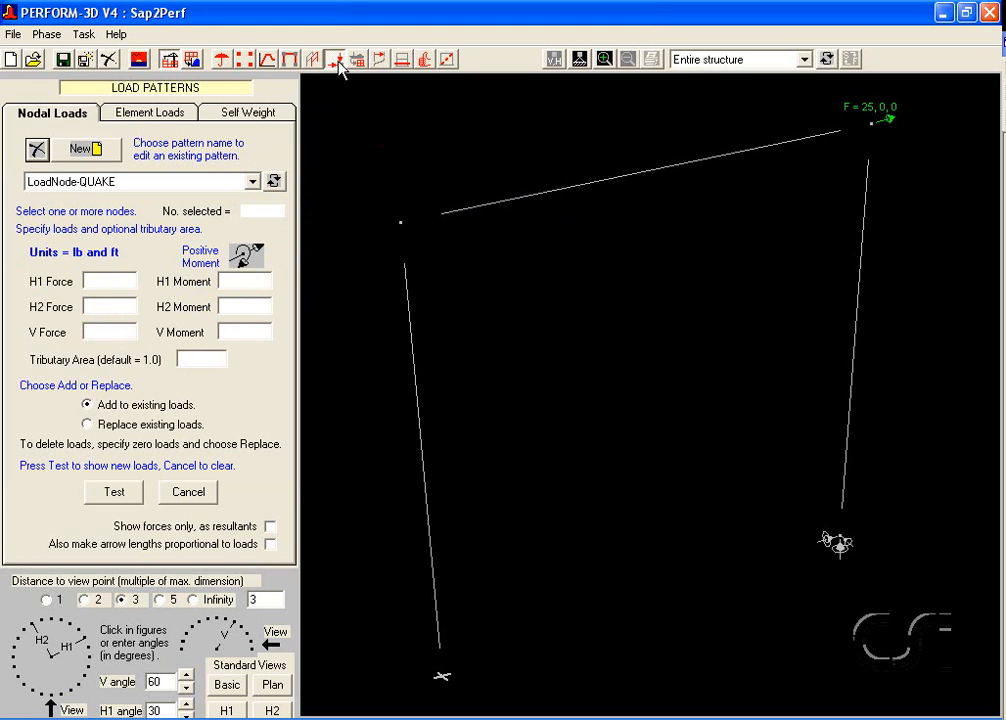
click(173, 183)
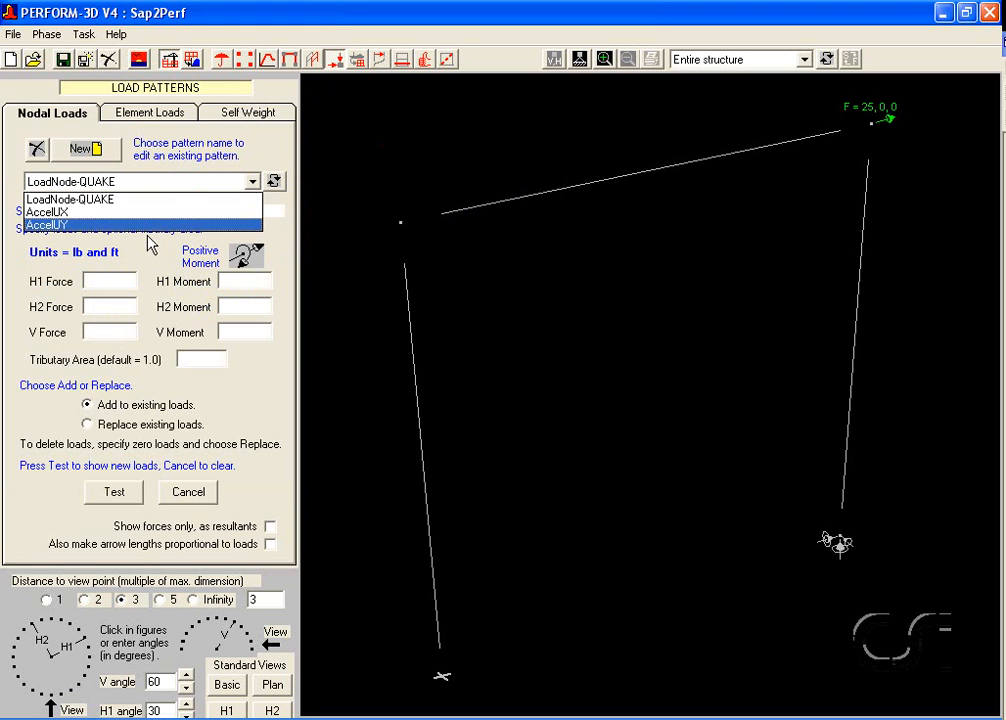
click(149, 201)
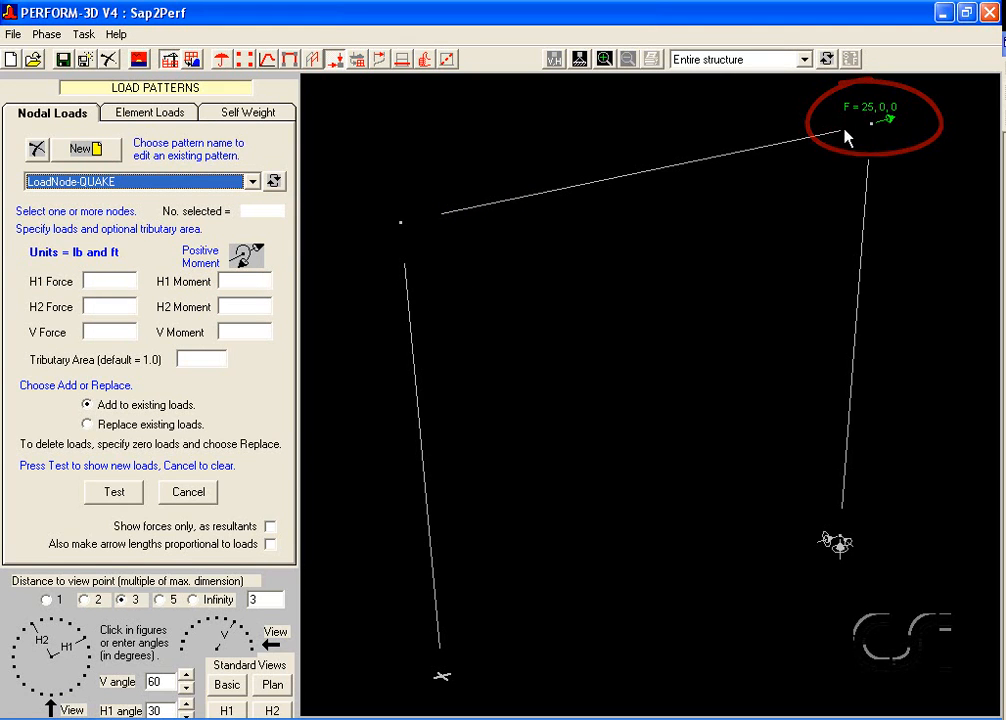
click(200, 181)
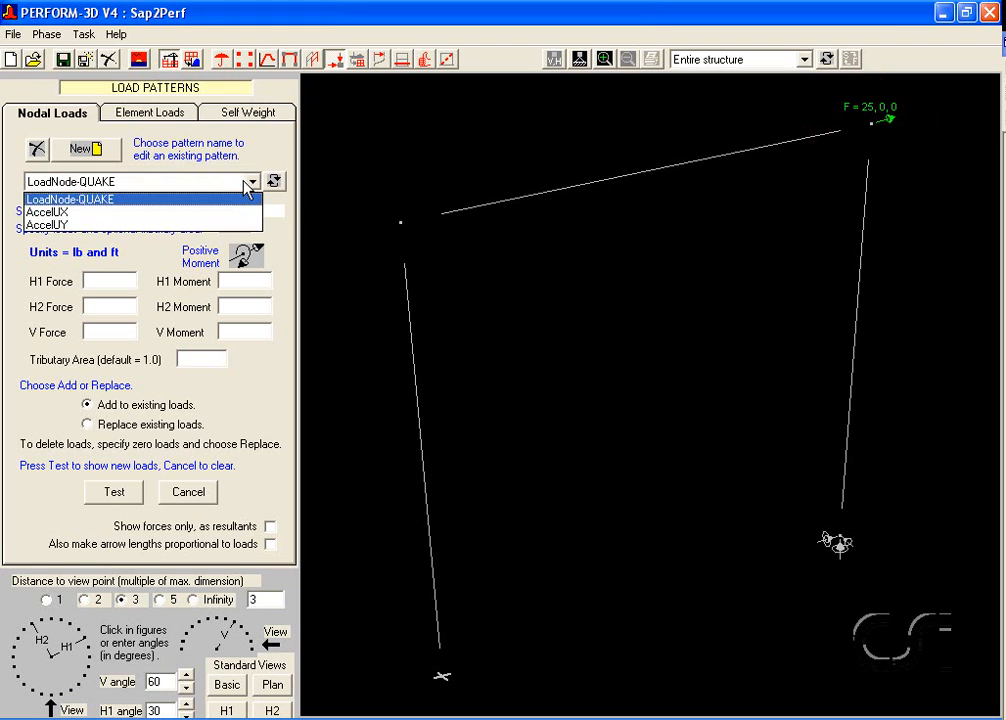
click(32, 213)
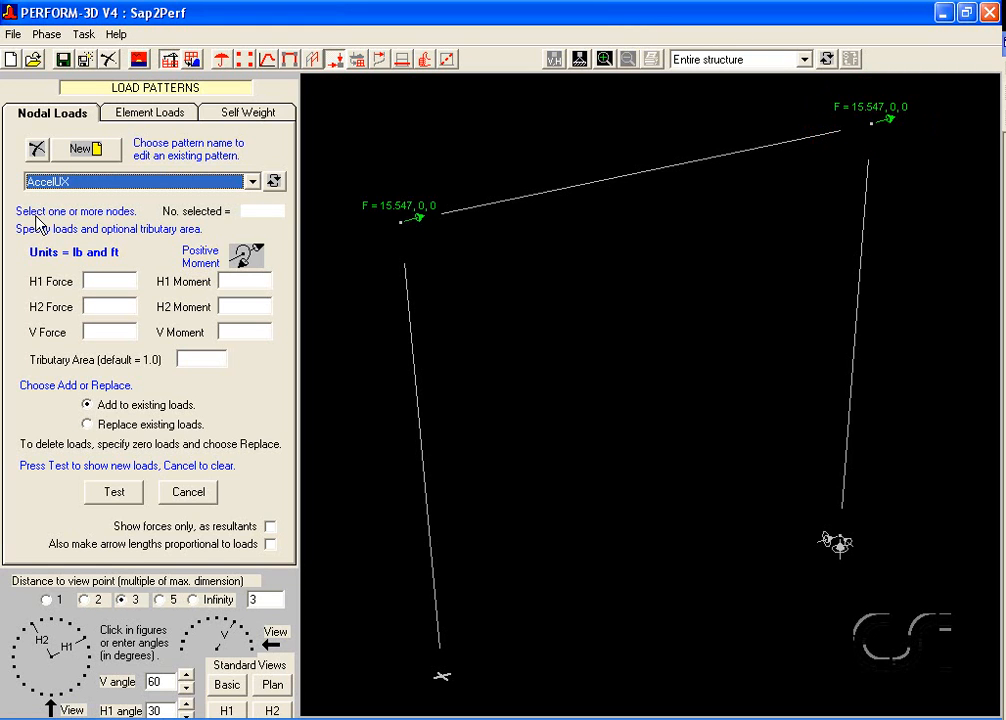
click(88, 181)
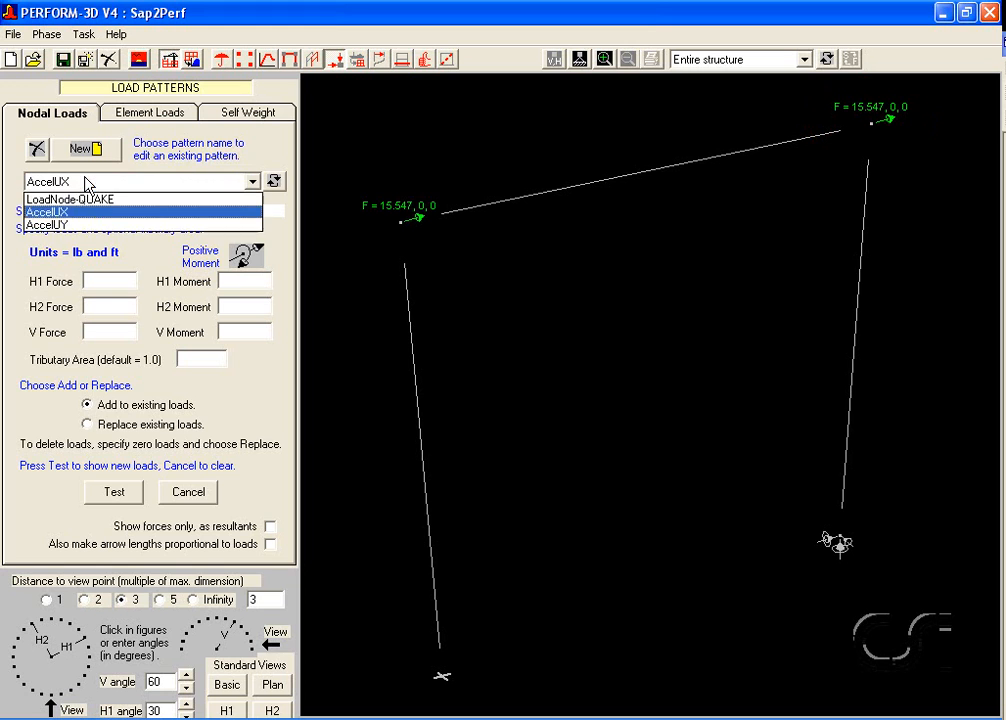
click(67, 227)
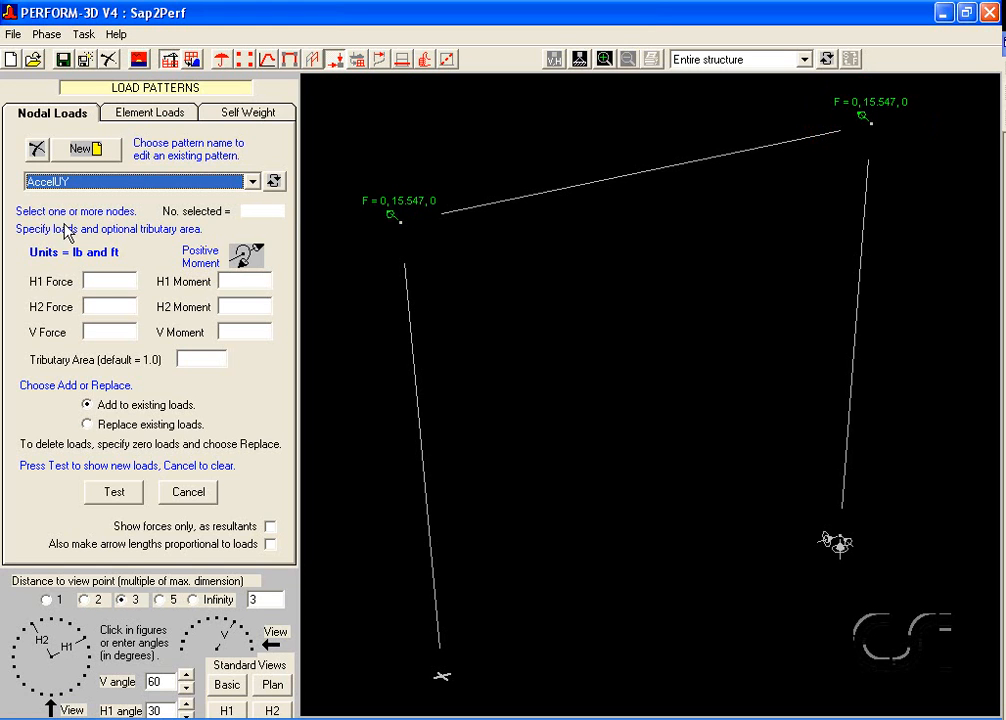
click(121, 183)
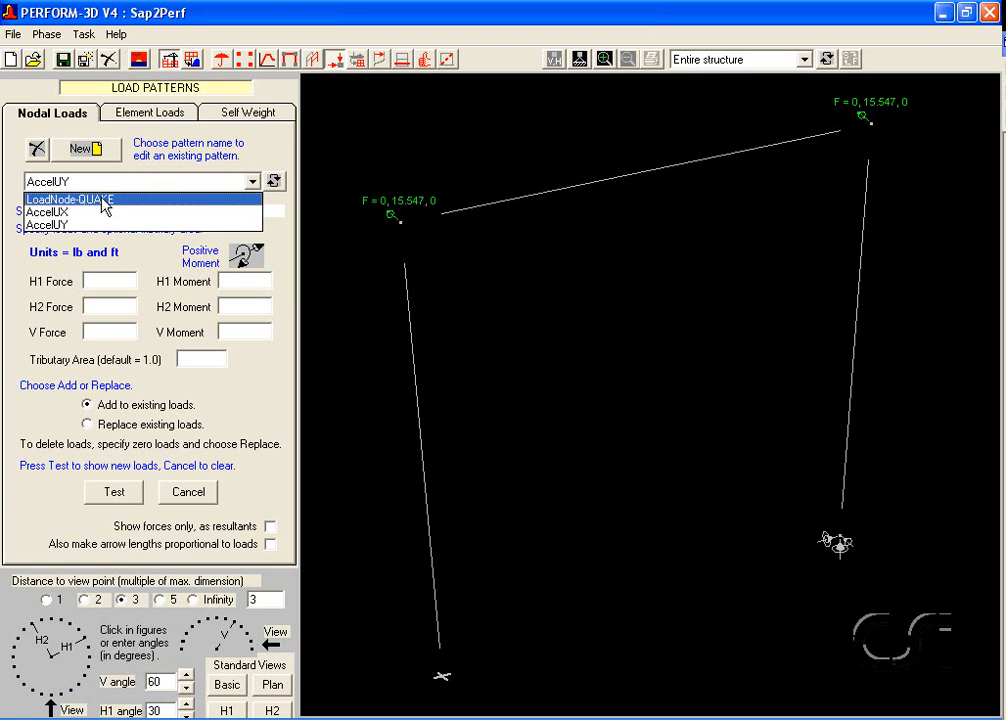
click(104, 200)
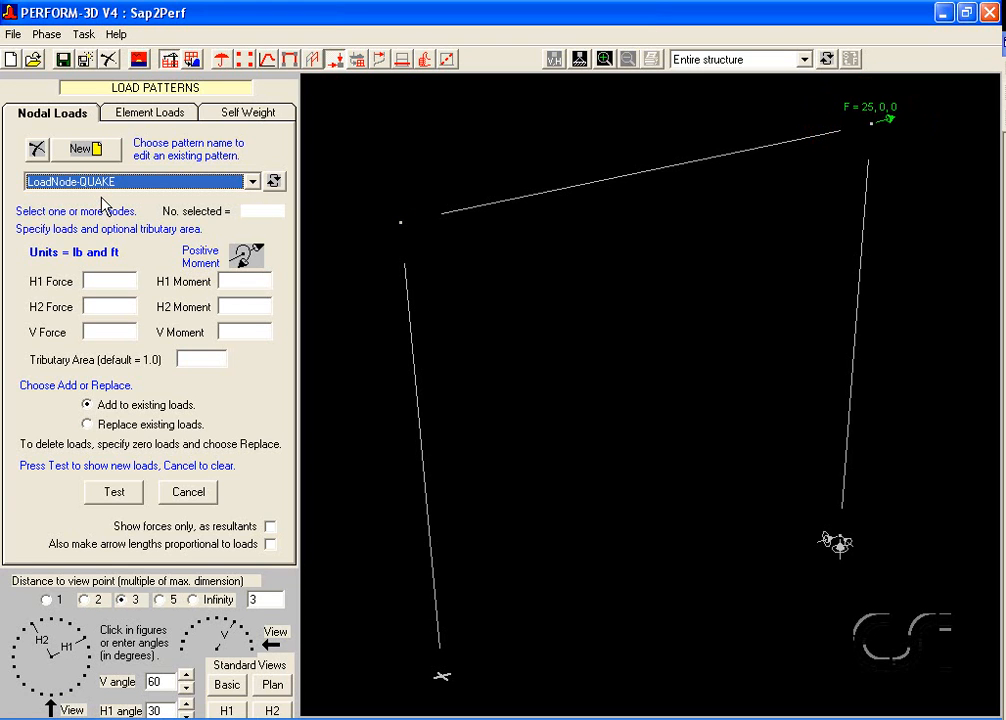
Step: Review the LoadFrame-LIVE element load pattern, checking the gravity load on ElemSteelBeam and the loaded elements of ElemSteelCol
click(172, 116)
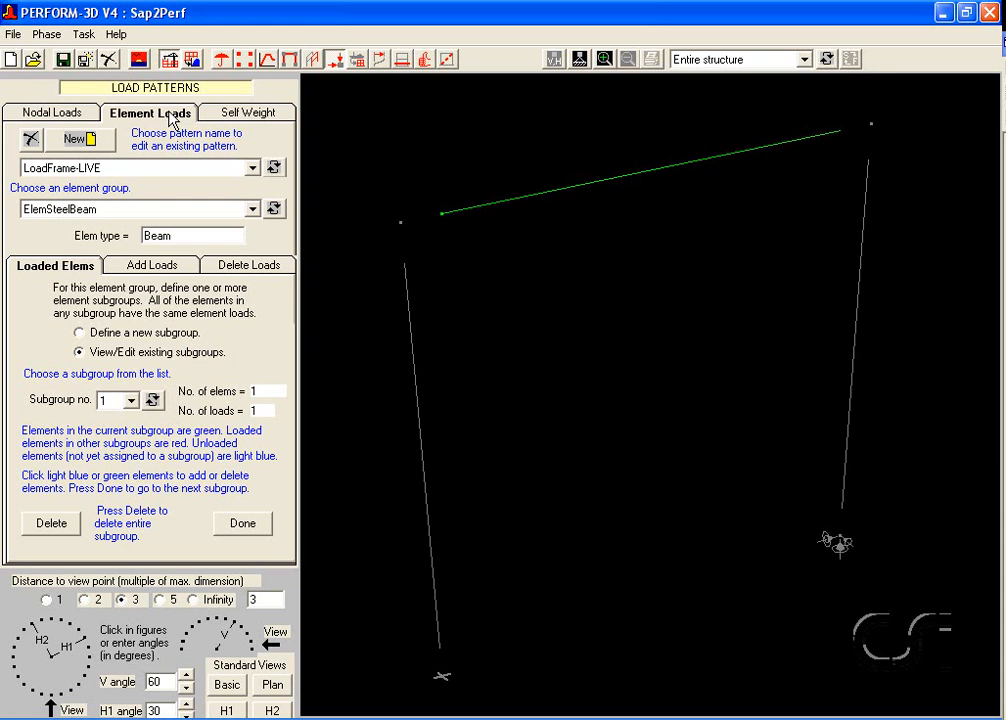
click(144, 168)
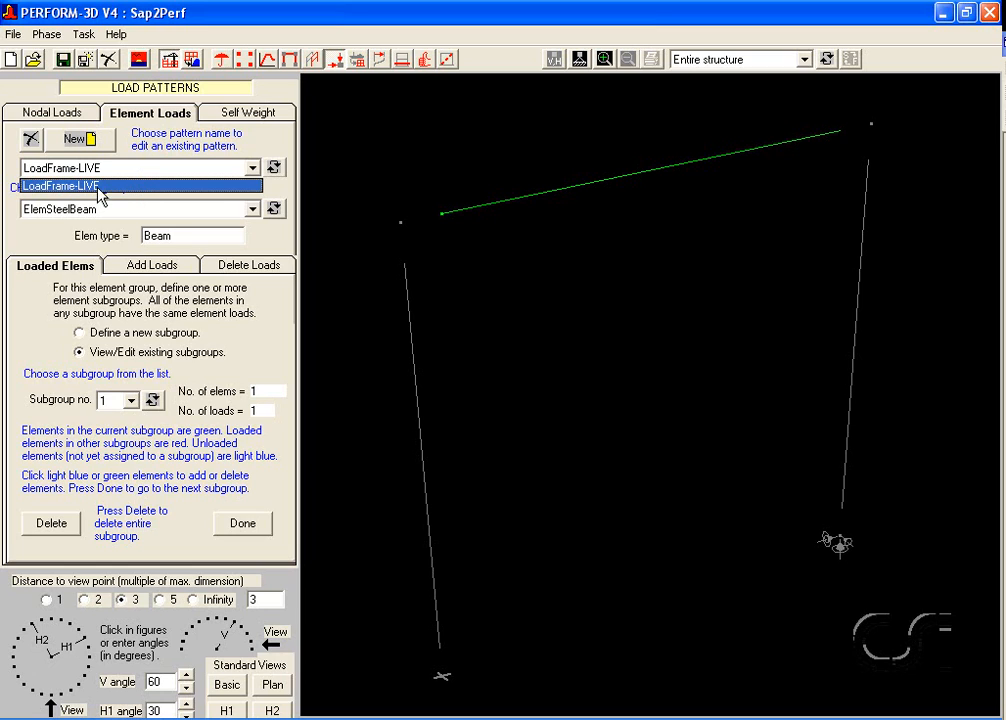
click(123, 187)
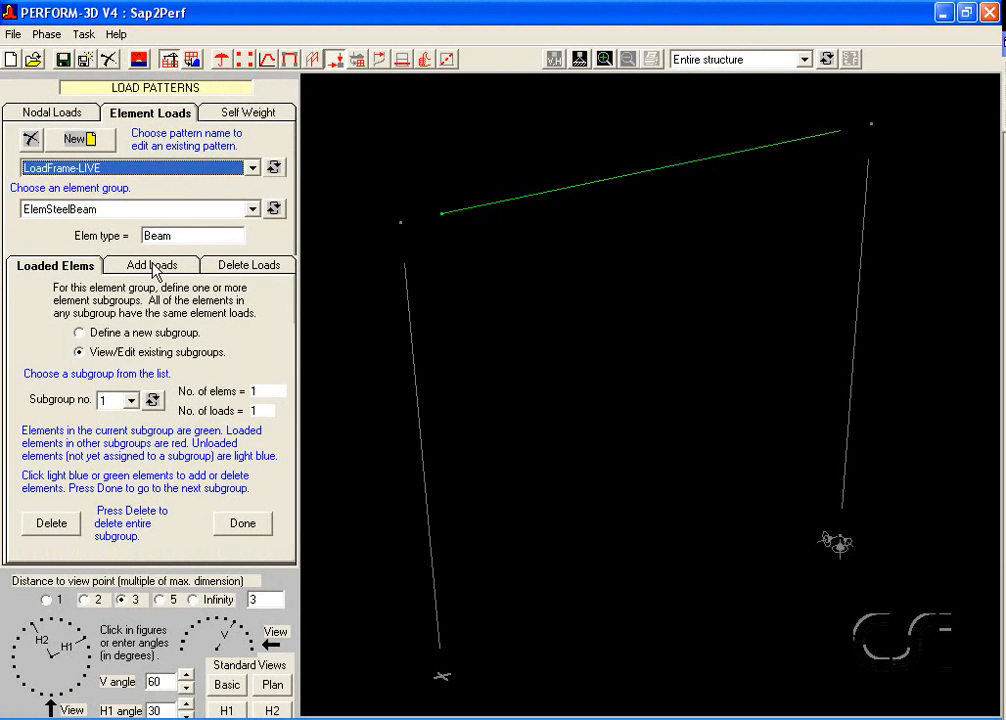
click(155, 270)
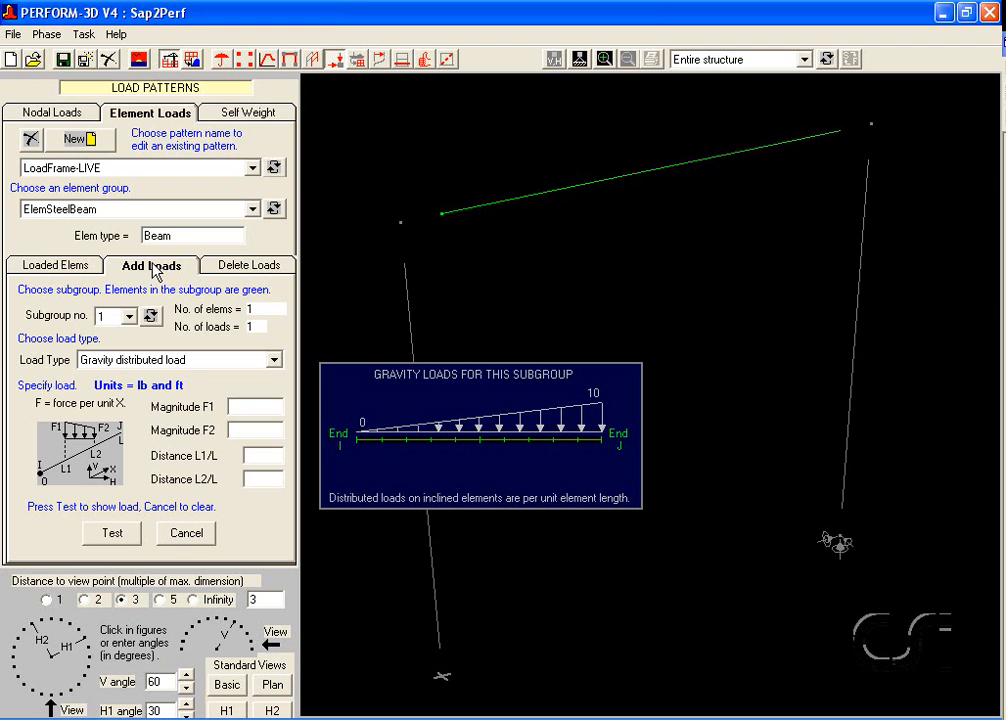
click(82, 264)
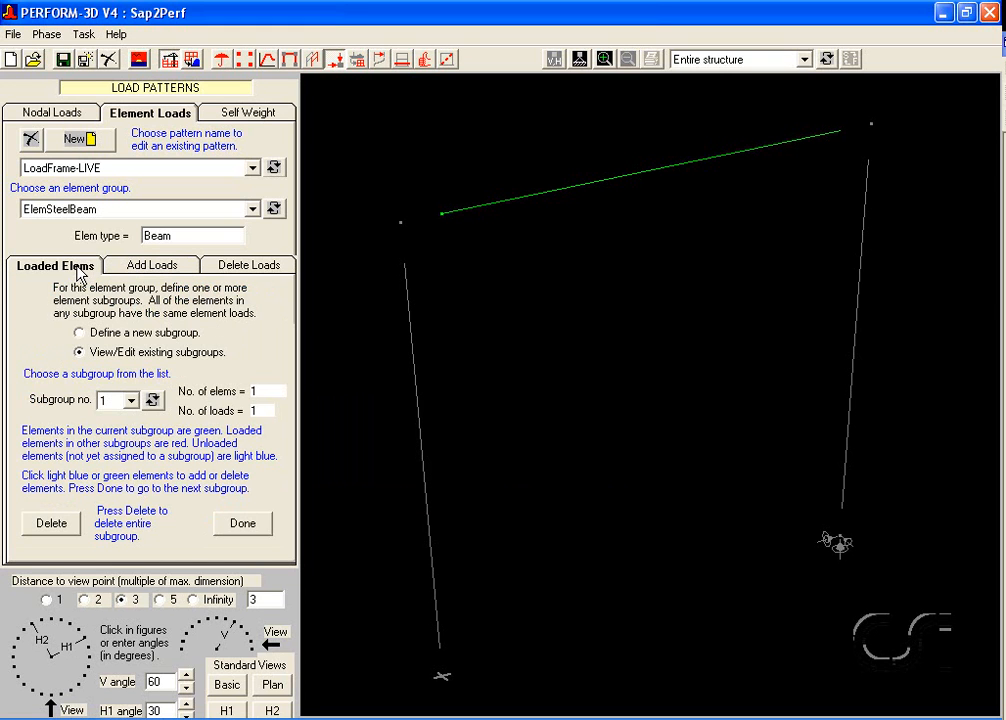
click(97, 210)
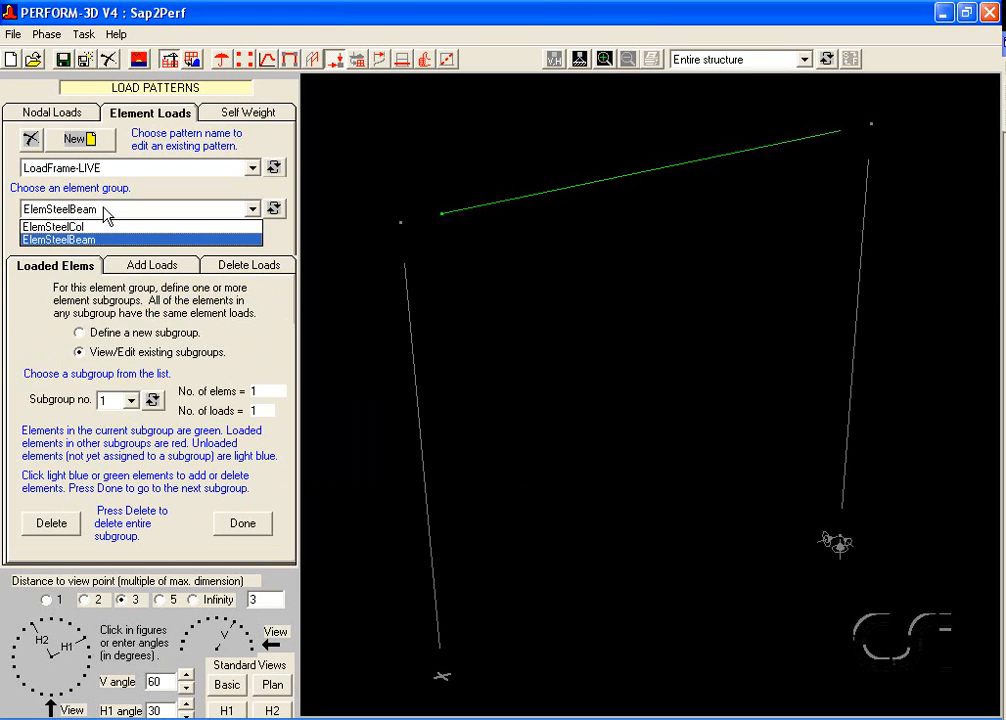
click(93, 228)
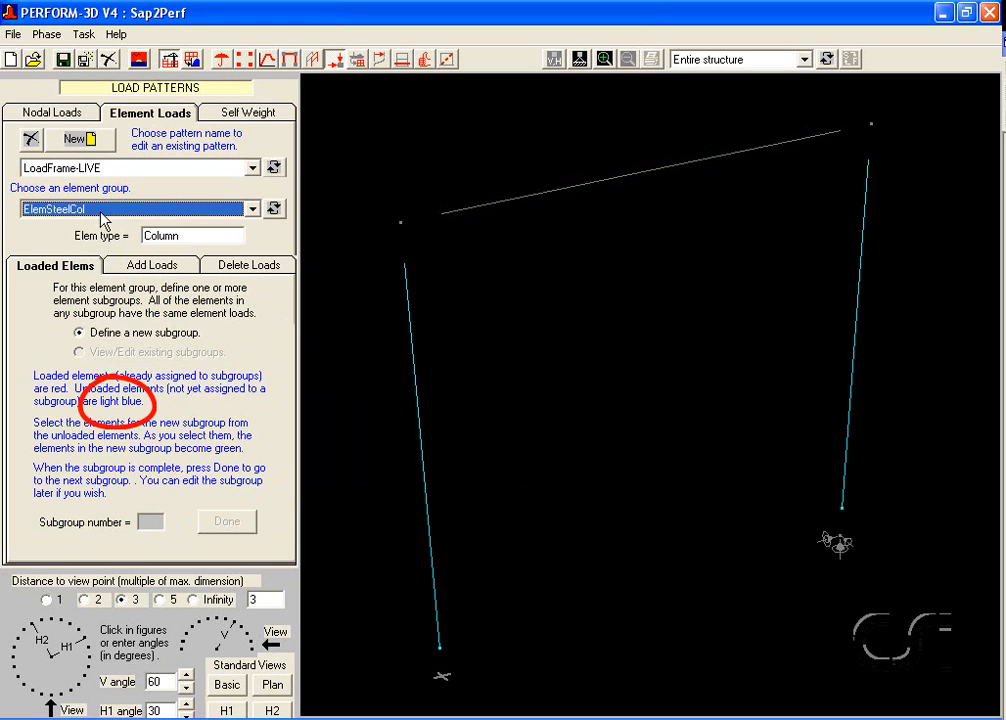
Step: Review the SelfWeight-DEAD pattern for the ElemSteelCol and ElemSteelBeam groups, and plot its self-weight loads
click(236, 115)
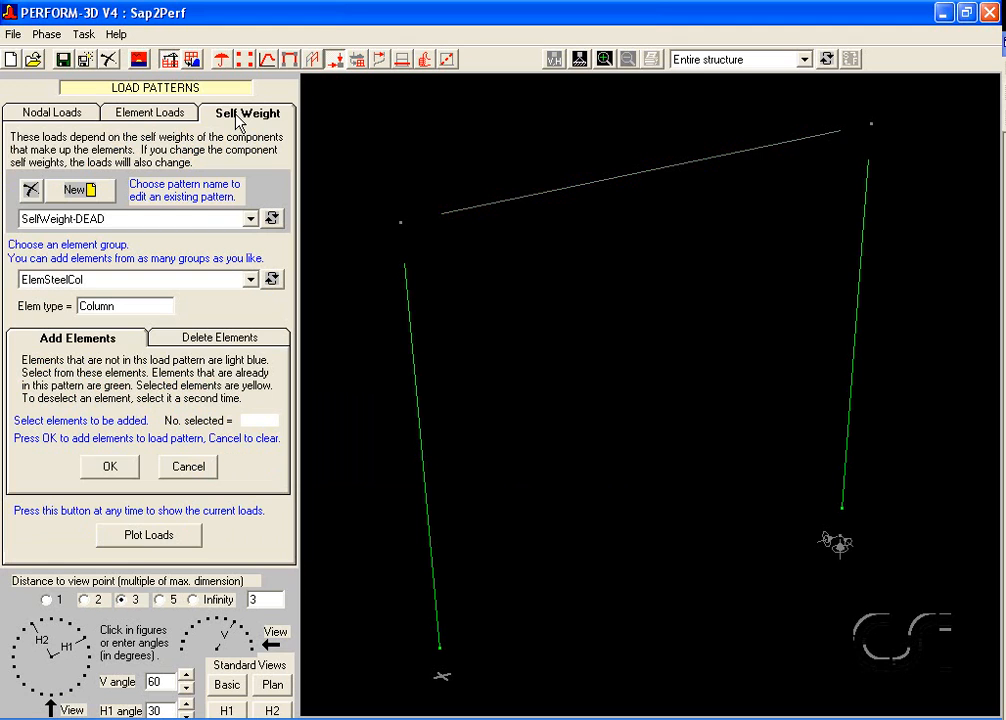
click(160, 218)
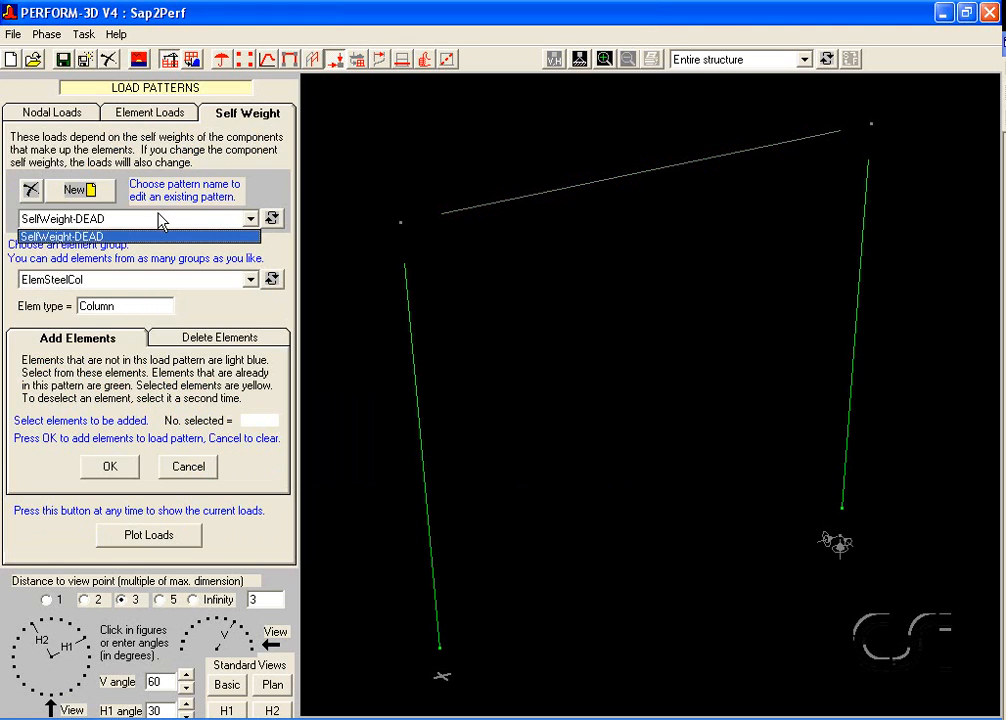
click(110, 238)
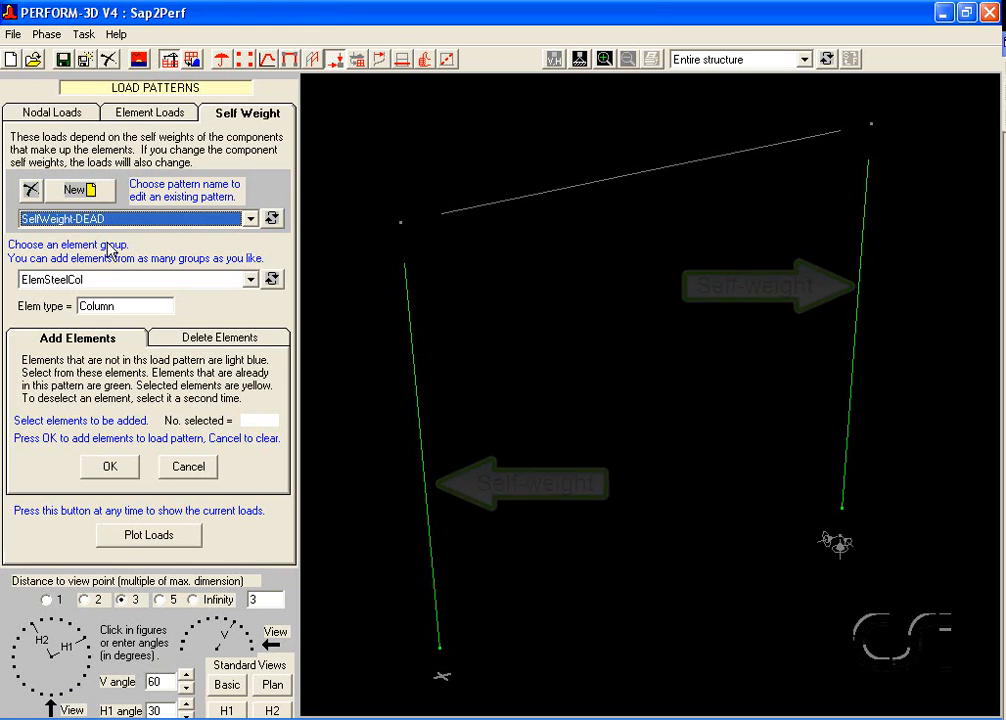
click(100, 282)
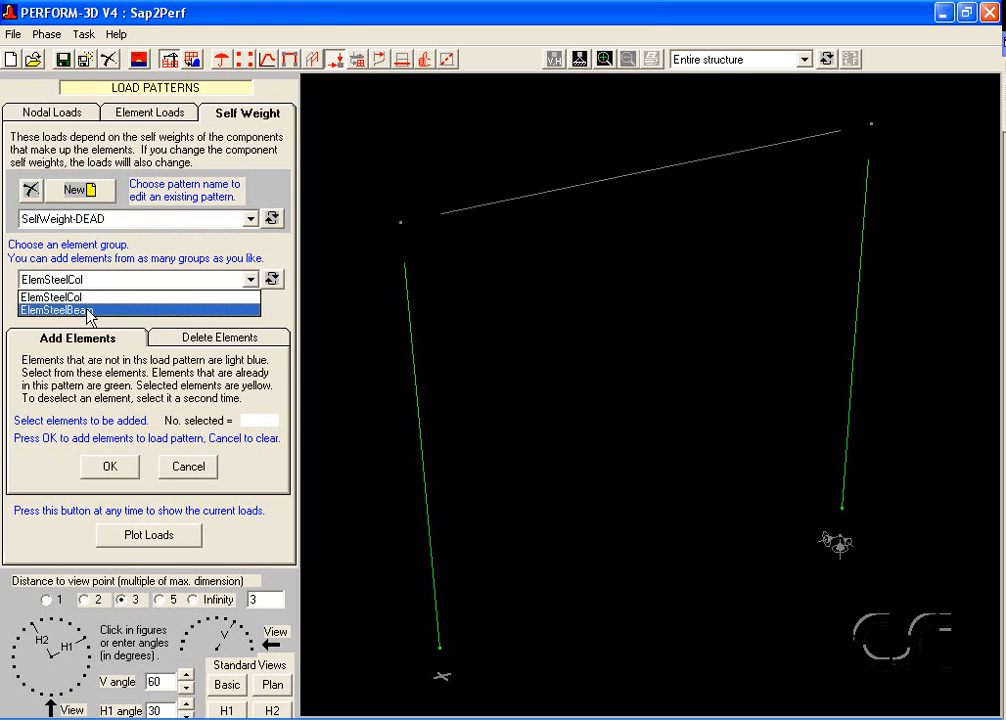
click(88, 310)
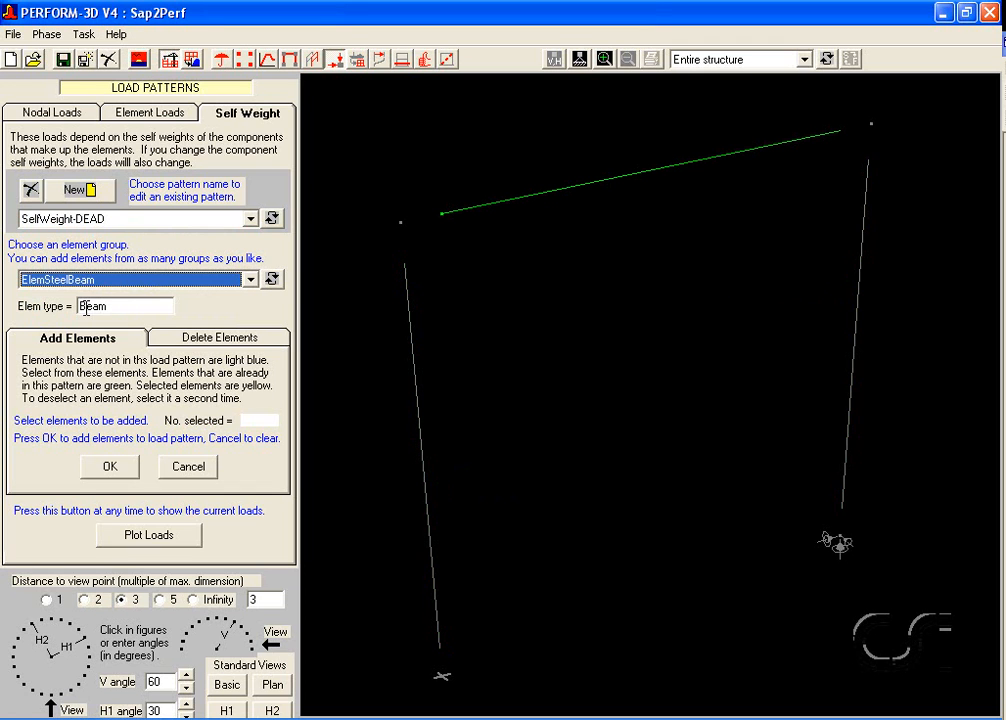
click(141, 537)
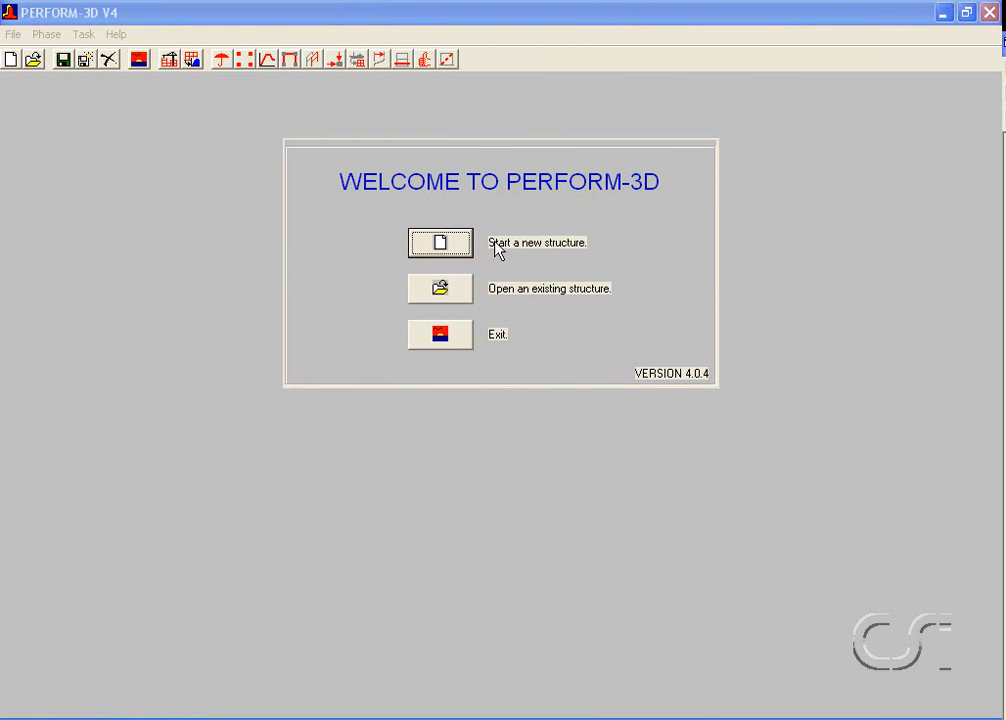
Step: Start a new structure named FRAME with lb and ft units and the description Simple Planar Frame
click(440, 243)
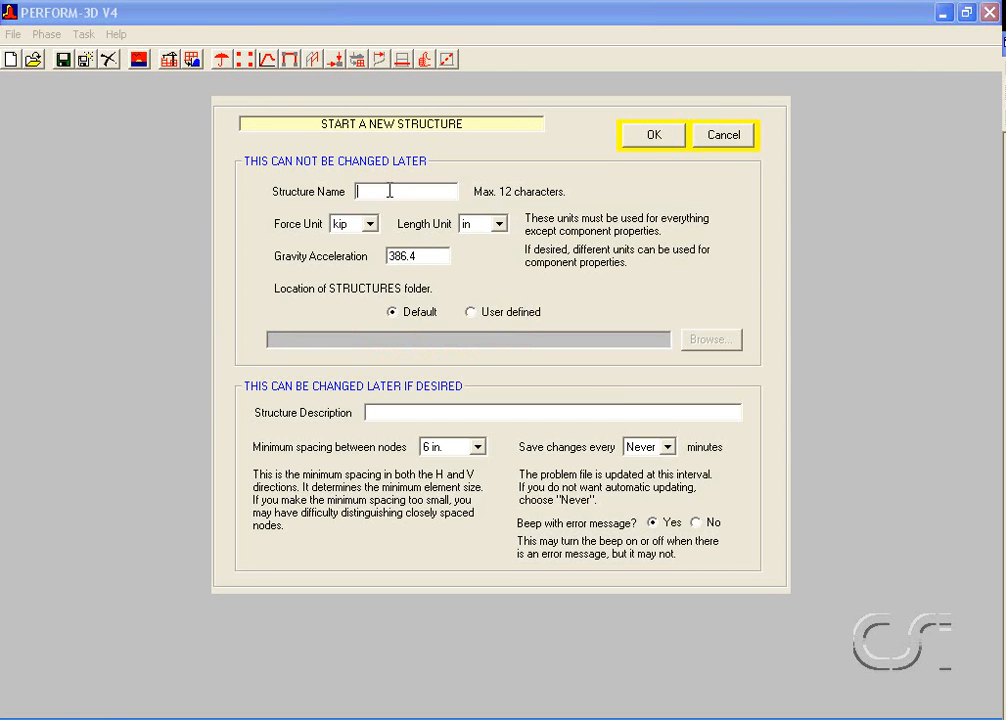
text(FRAME)
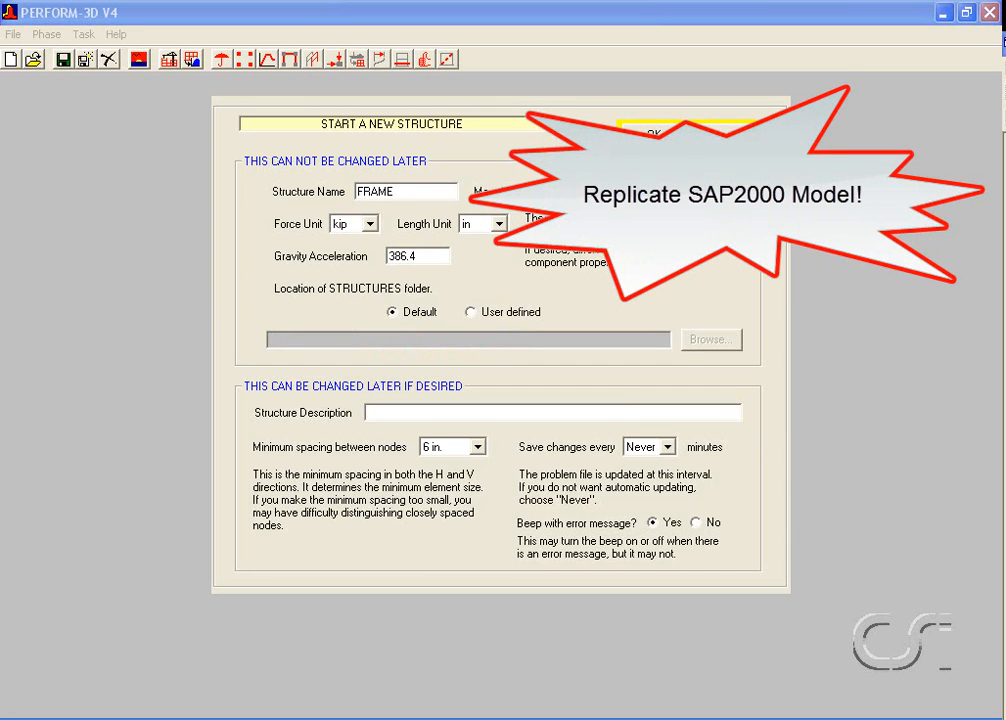
click(370, 224)
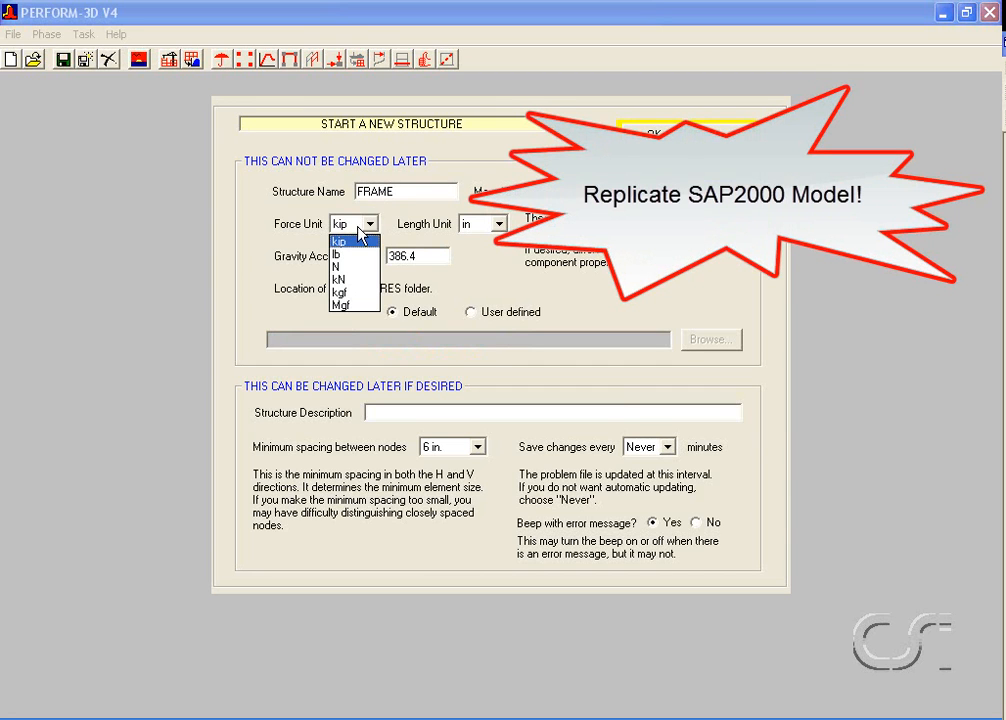
click(340, 255)
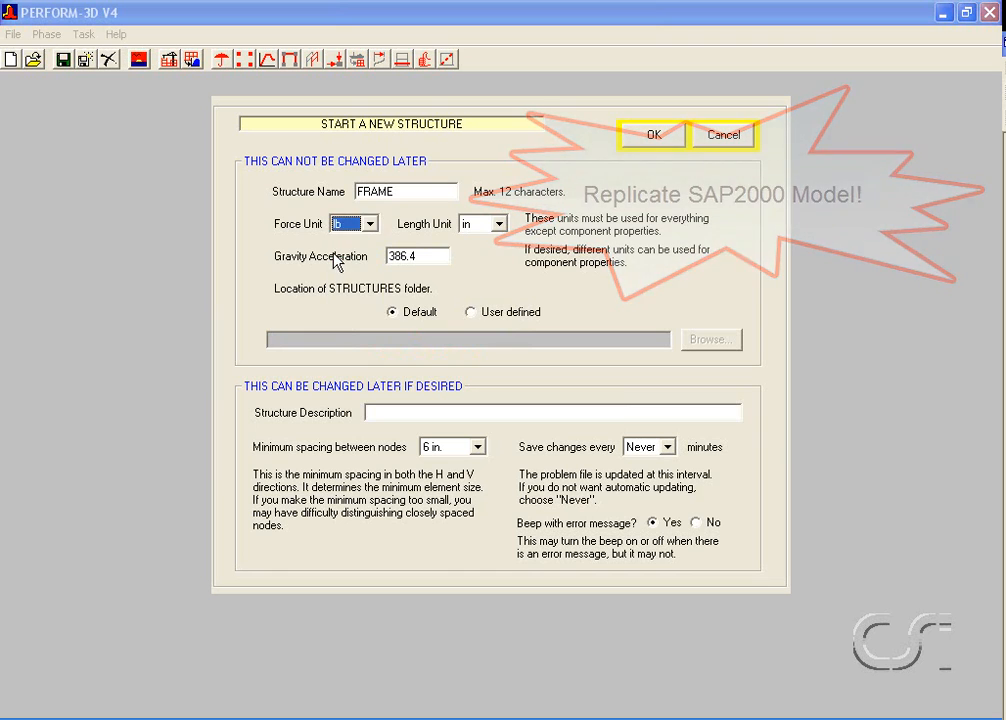
click(498, 224)
click(467, 255)
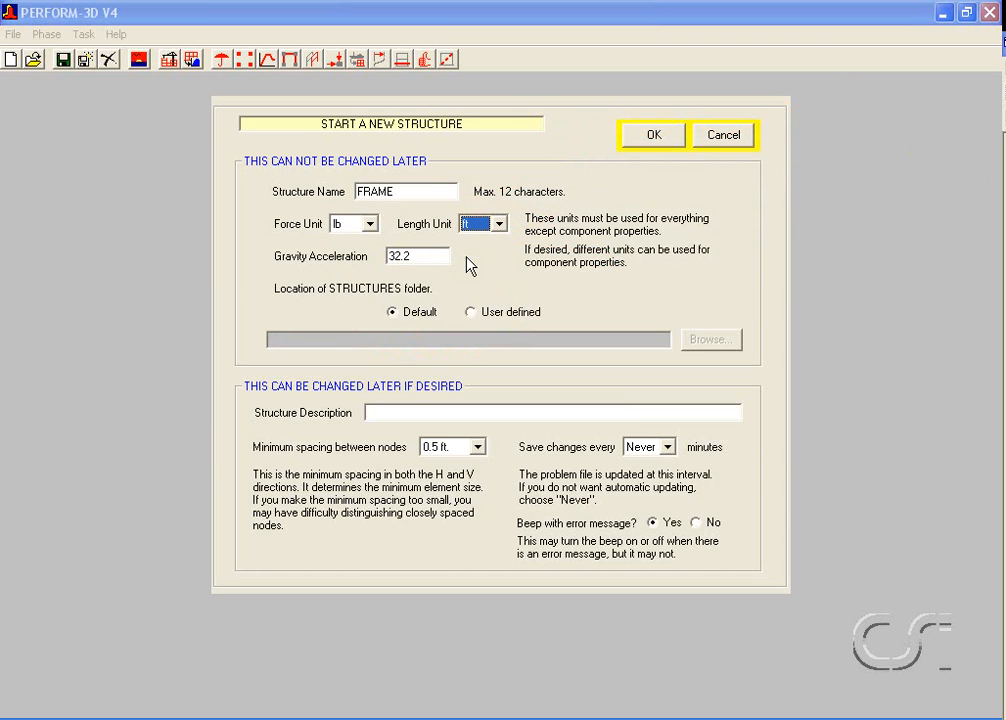
click(386, 412)
text(Simple Pla)
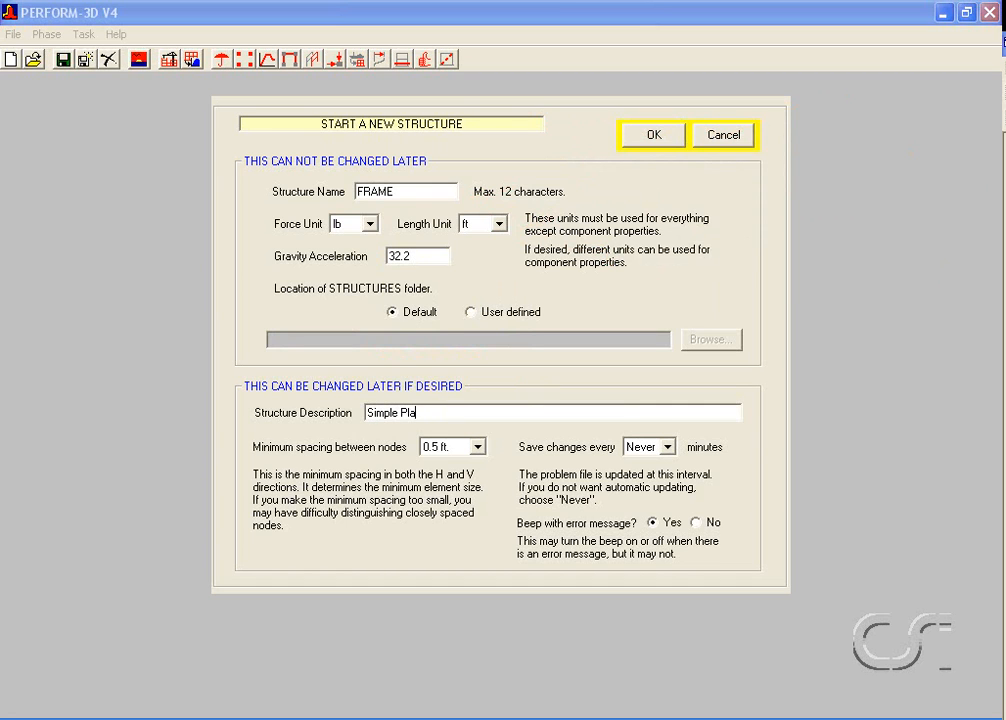
text(nar Frame)
click(652, 137)
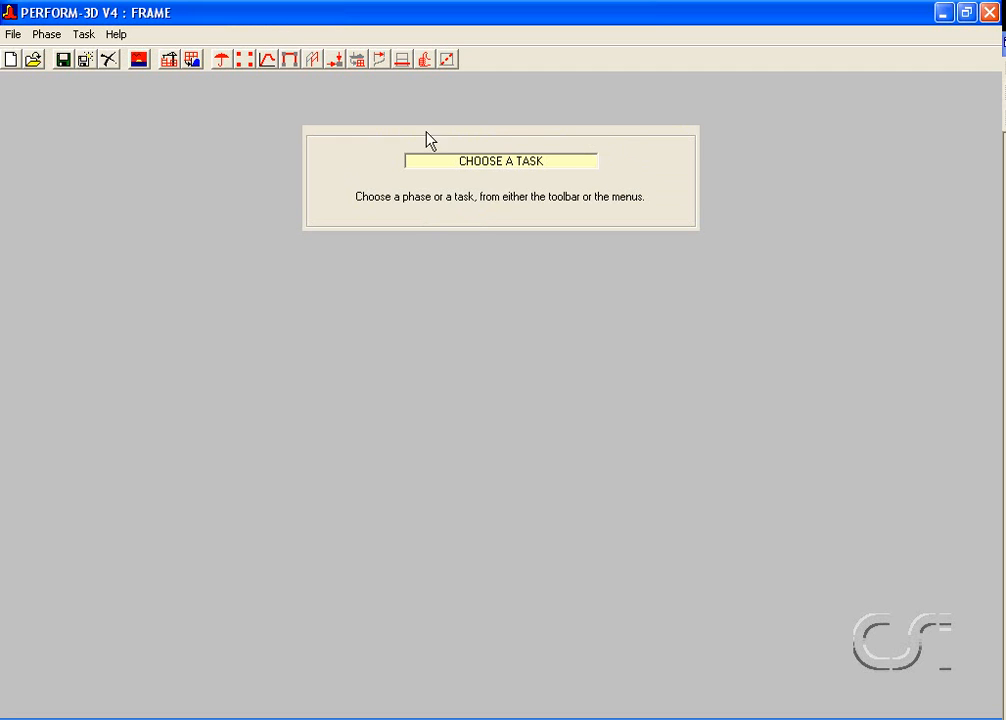
Step: Set up a vertical node grid at 0 degrees from H1, with H1, H2 and V start coordinates of 0
click(246, 62)
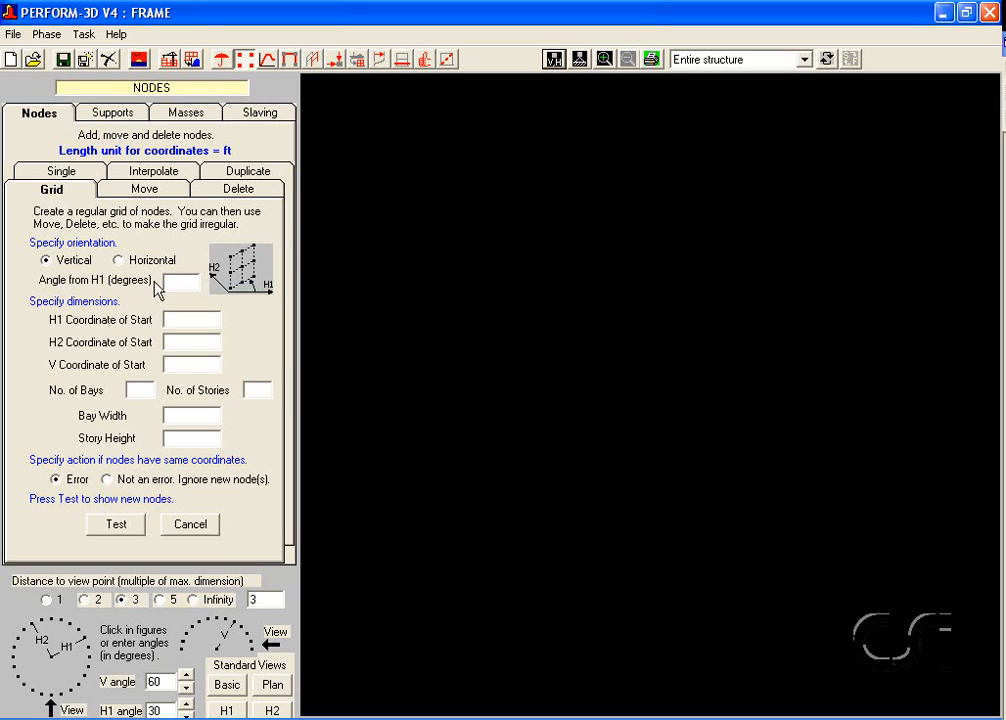
click(167, 281)
text(0)
click(169, 318)
text(0)
click(172, 341)
text(0)
click(170, 365)
text(0)
Step: Give the grid 1 bay 10 ft wide and 1 story 10 ft high, and create its nodes
click(137, 389)
text(1)
click(254, 391)
text(1)
click(189, 414)
text(10)
click(180, 434)
text(10)
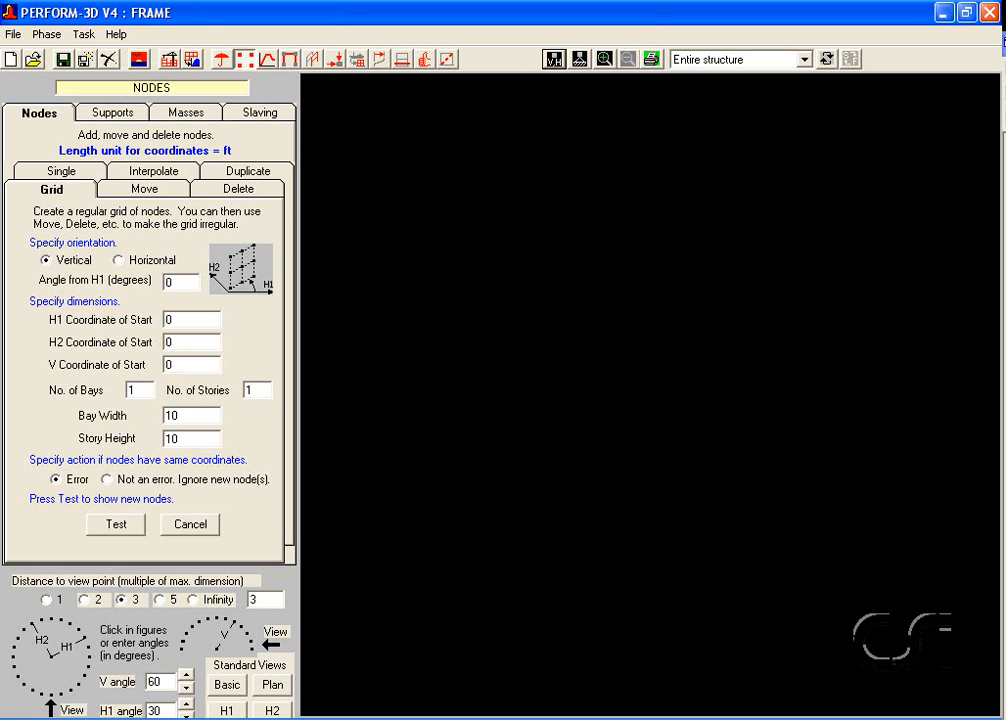
click(119, 533)
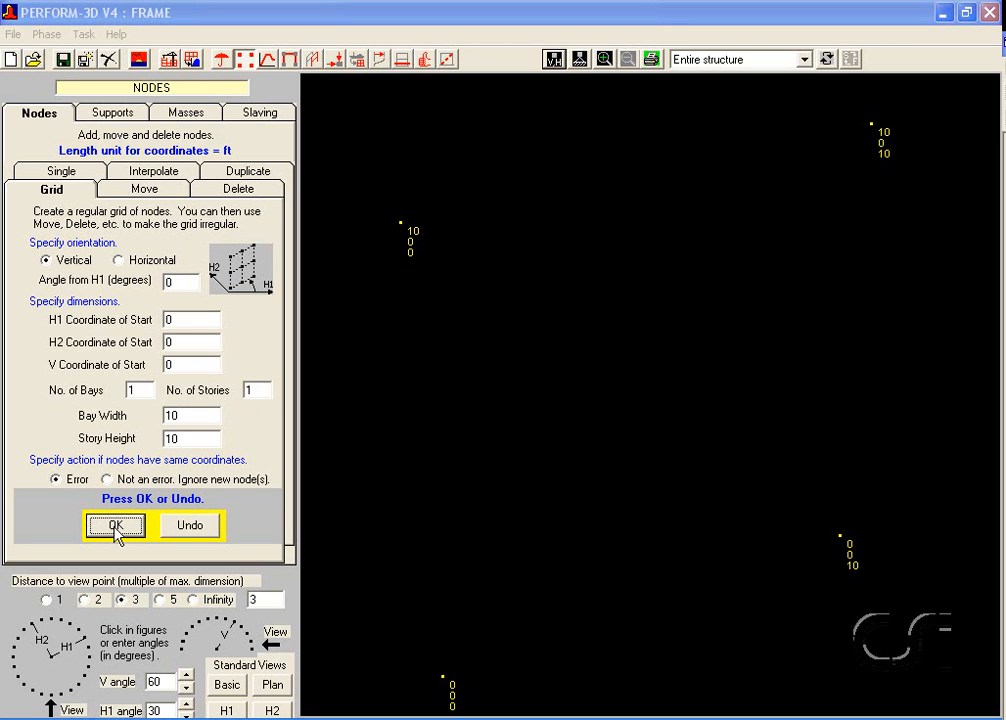
click(117, 532)
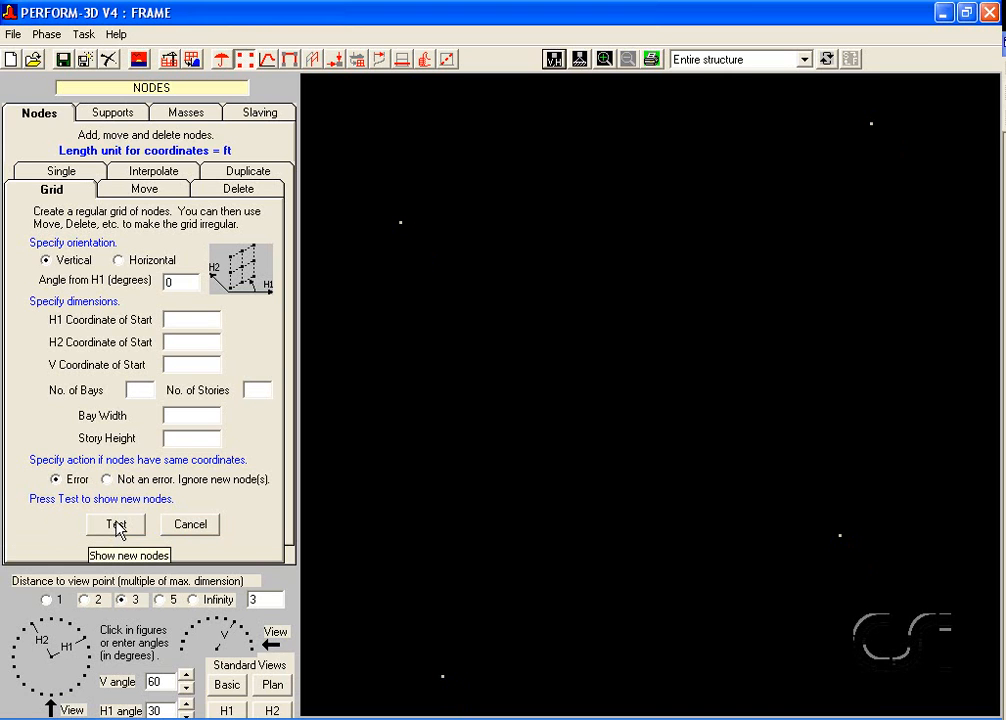
Step: Assign a fully fixed support to the base node at the origin, fixing all displacements and rotations
click(116, 116)
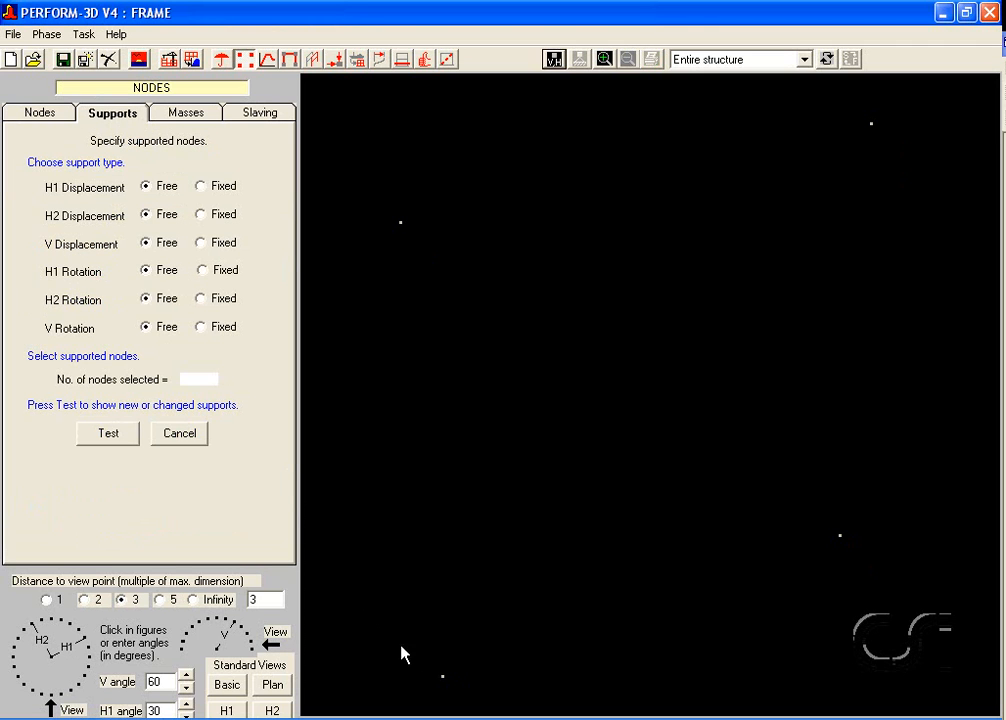
click(443, 677)
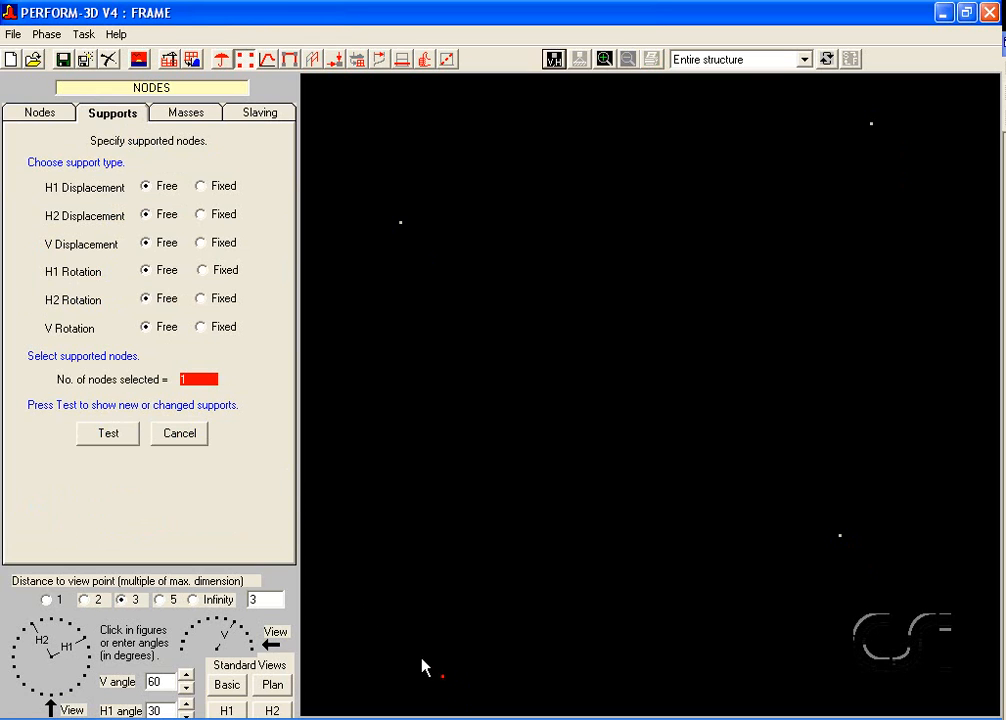
click(201, 186)
click(201, 214)
click(202, 243)
click(203, 271)
click(202, 298)
click(202, 327)
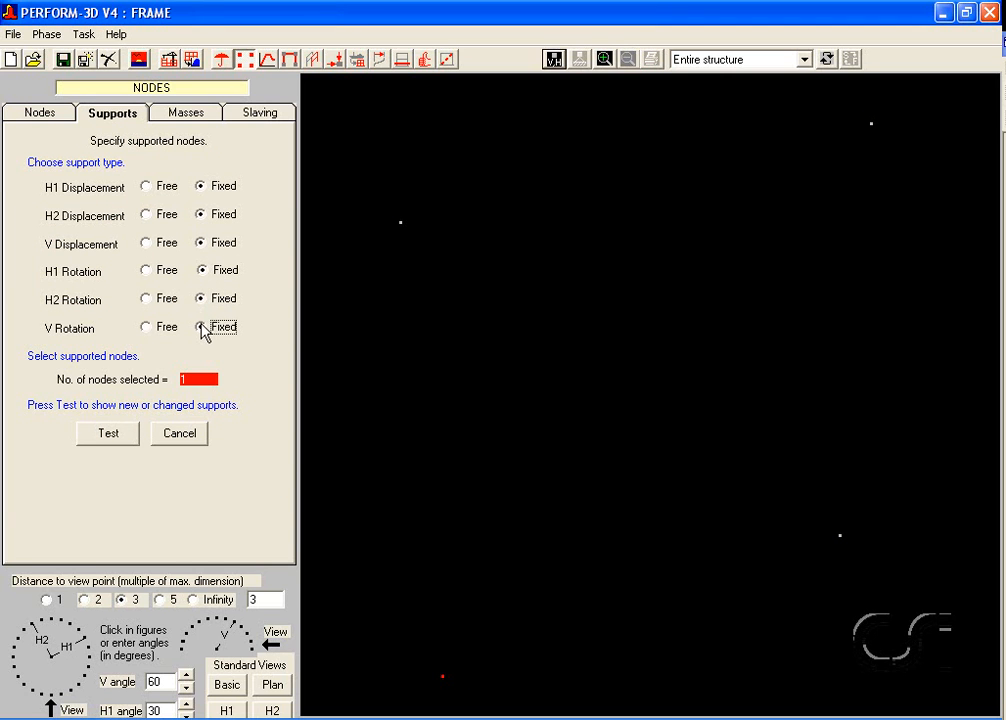
click(110, 438)
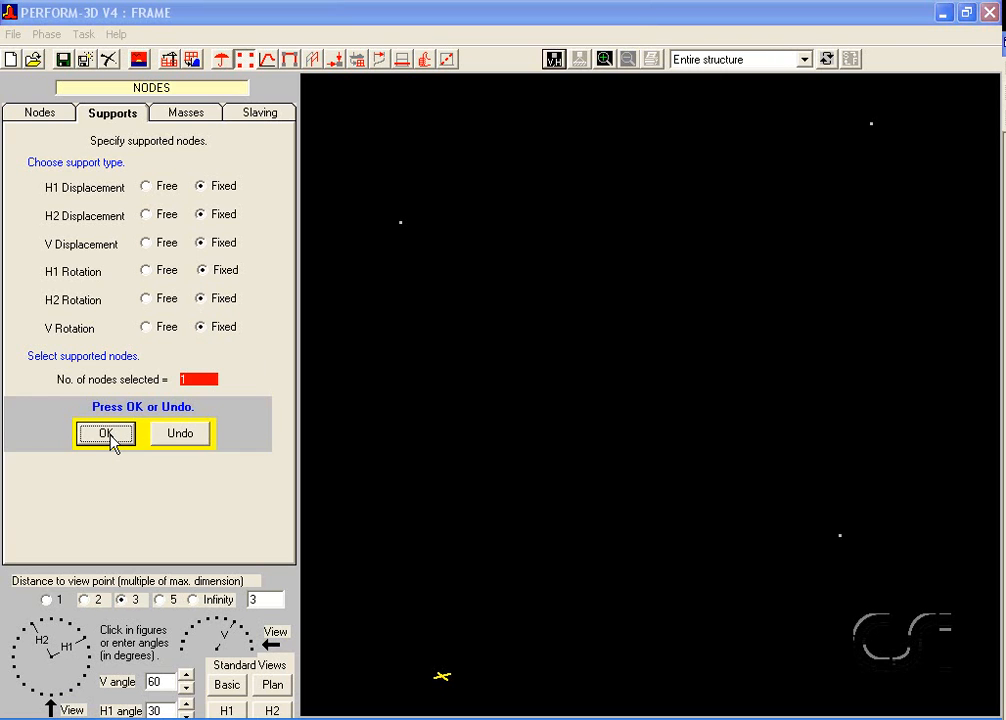
click(106, 434)
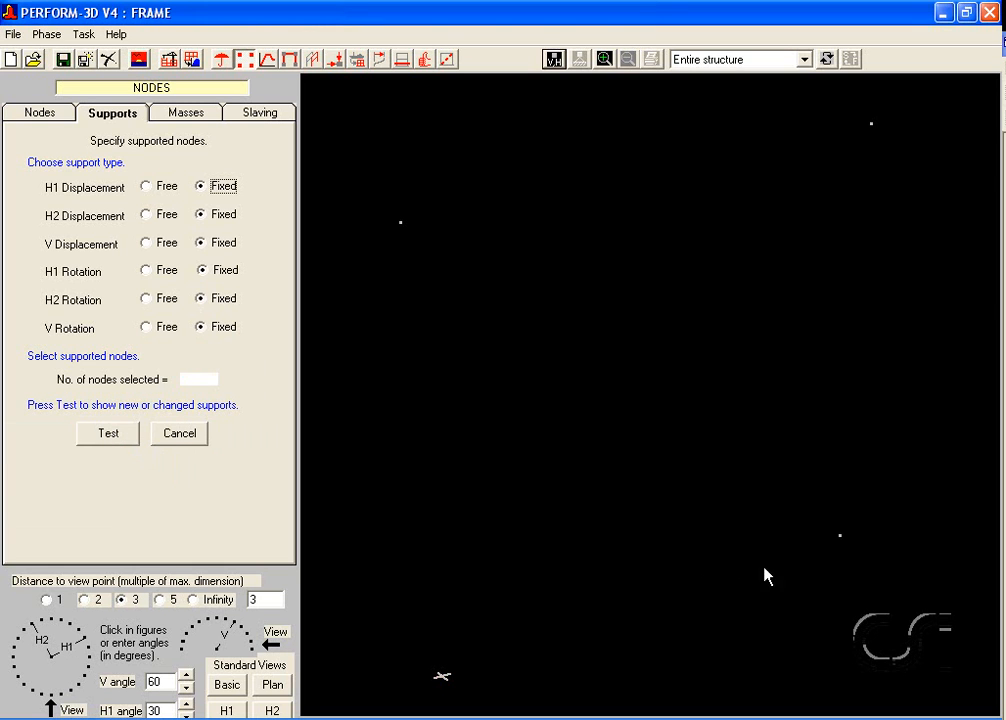
Step: Assign a pinned support to the other base node, with all displacements fixed and all rotations free
click(840, 537)
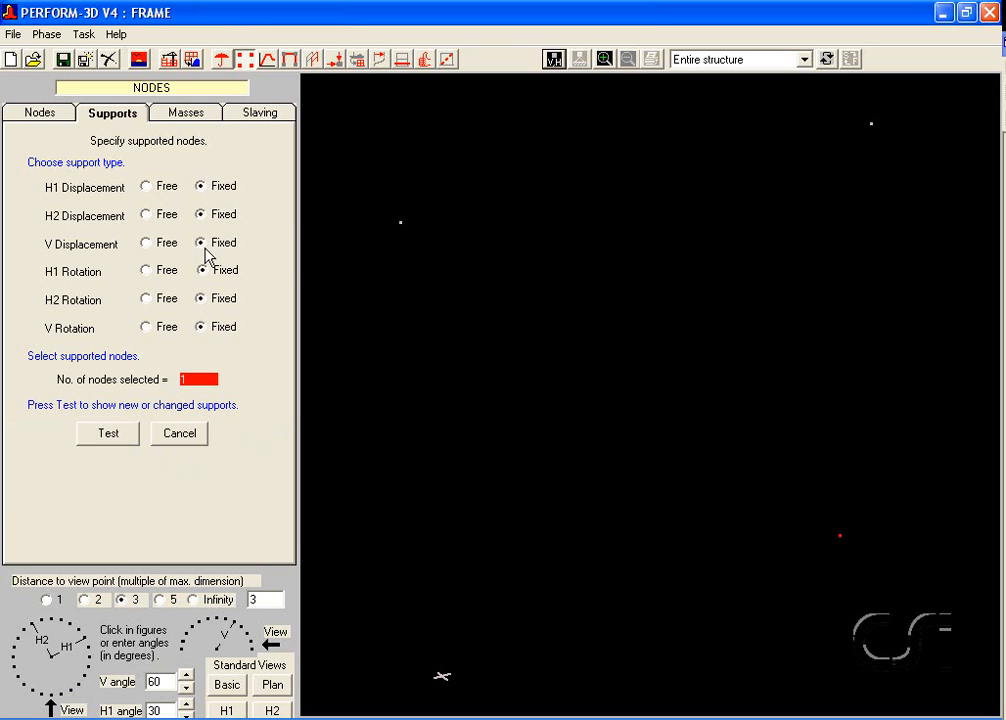
click(147, 271)
click(147, 300)
click(147, 328)
click(110, 433)
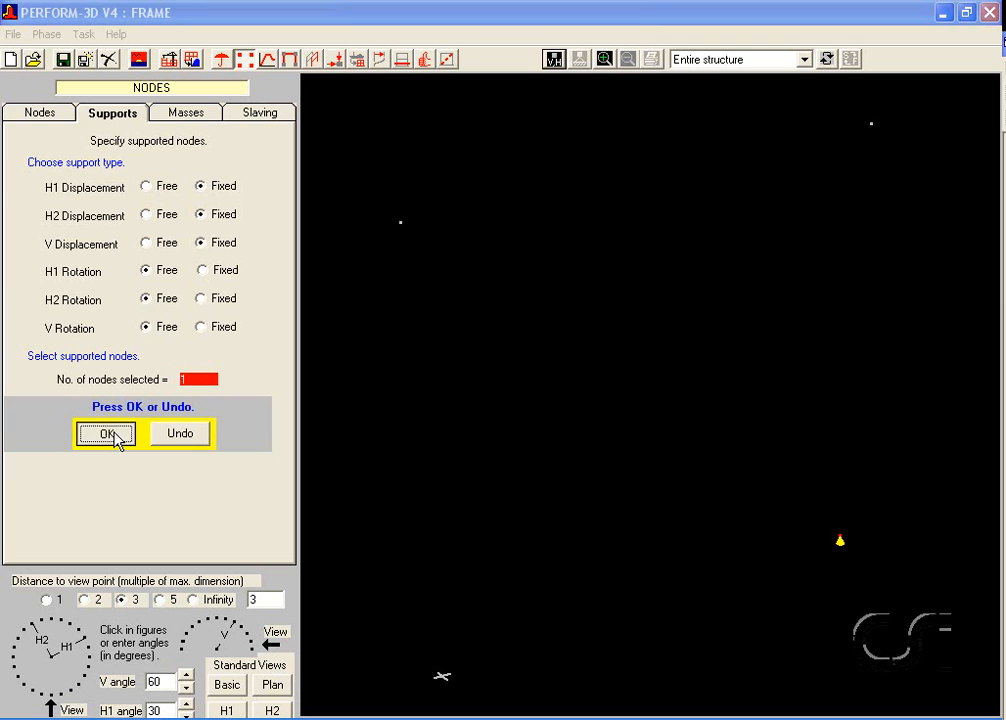
click(112, 434)
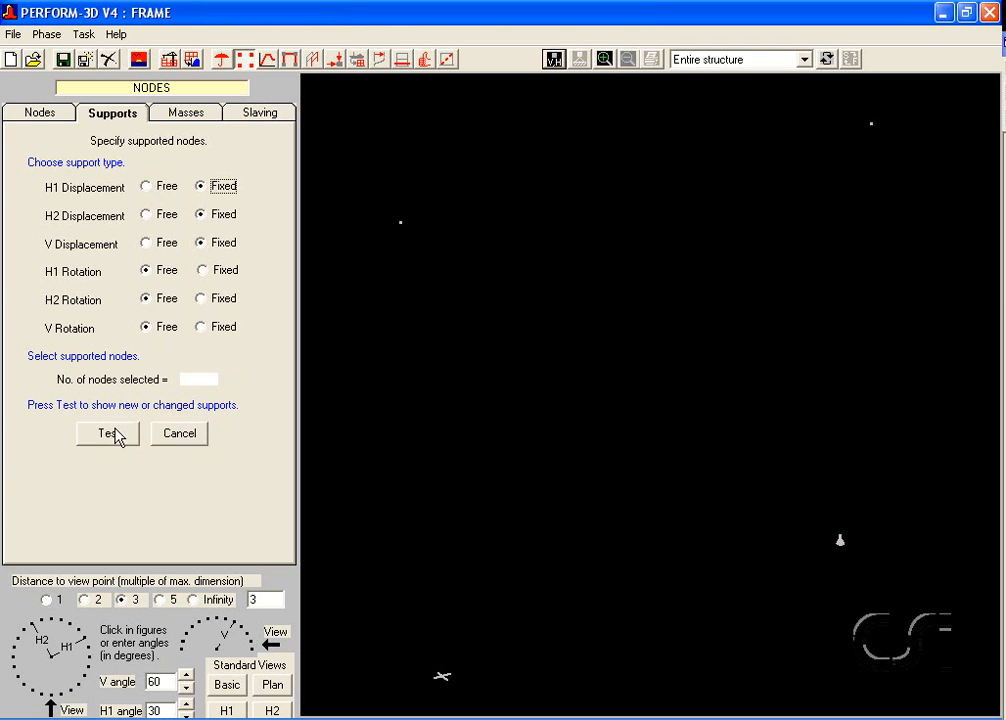
Step: Create a new mass pattern named Nodal Mass
click(193, 117)
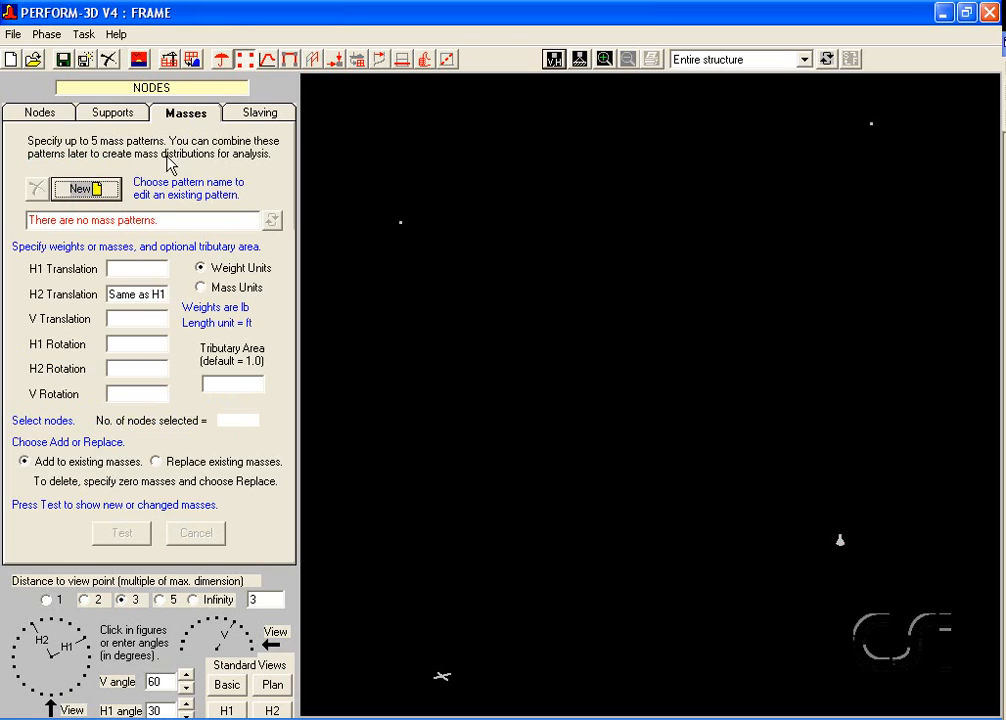
click(88, 189)
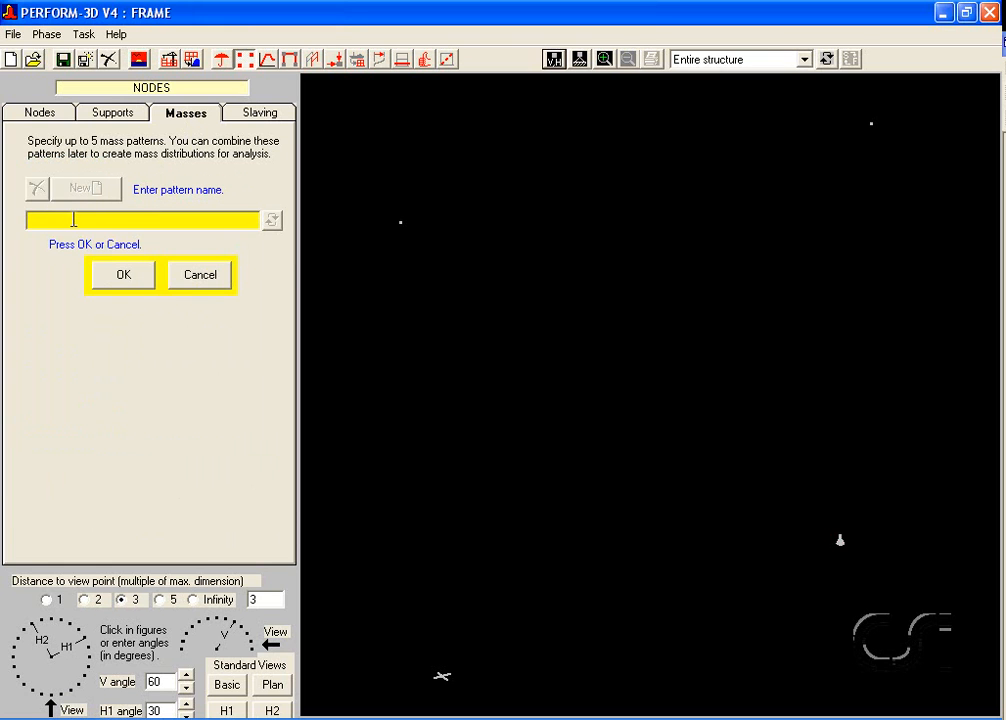
text(Nodal Mass)
click(117, 274)
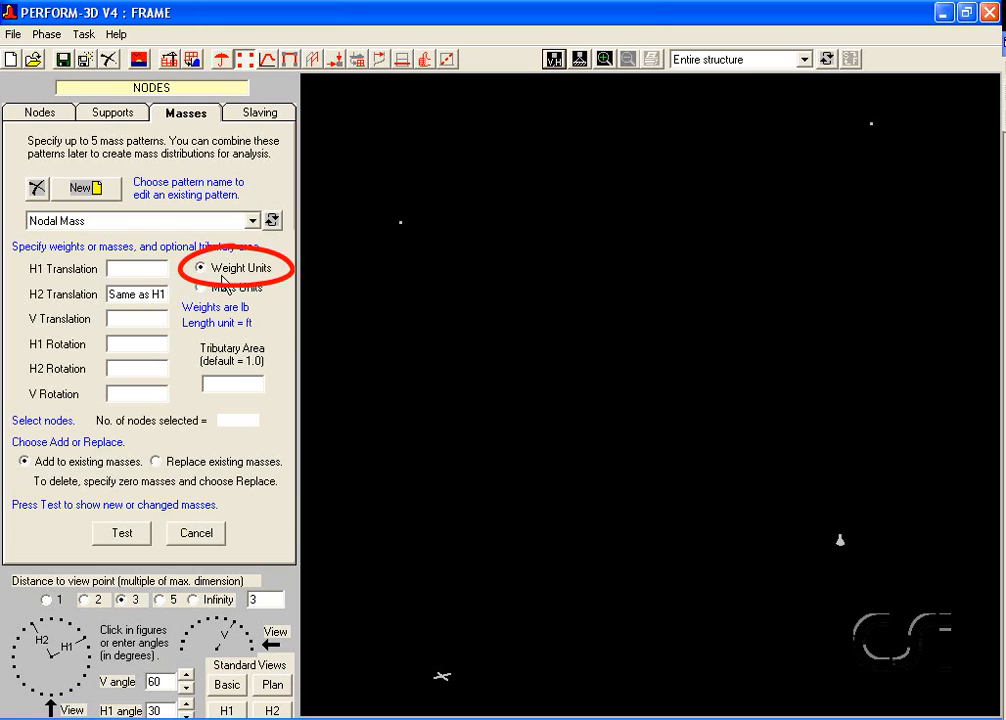
Step: Add nodal masses of 500 lb in H1, H2 and V translation to the two upper nodes, using weight units
click(158, 264)
text(500)
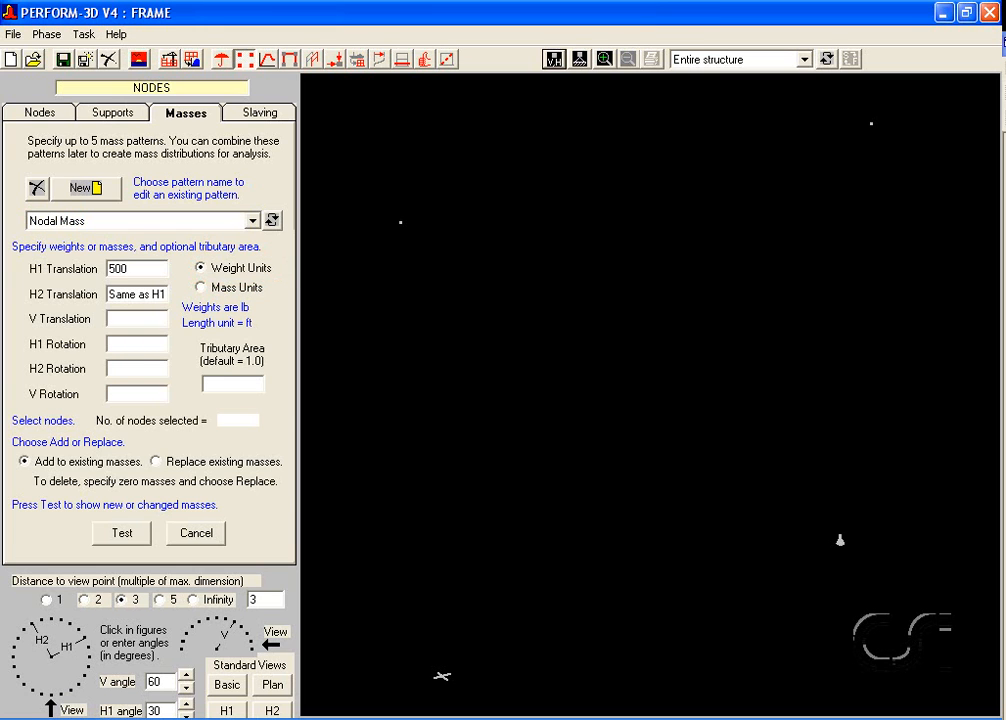
click(133, 321)
text(500)
click(399, 228)
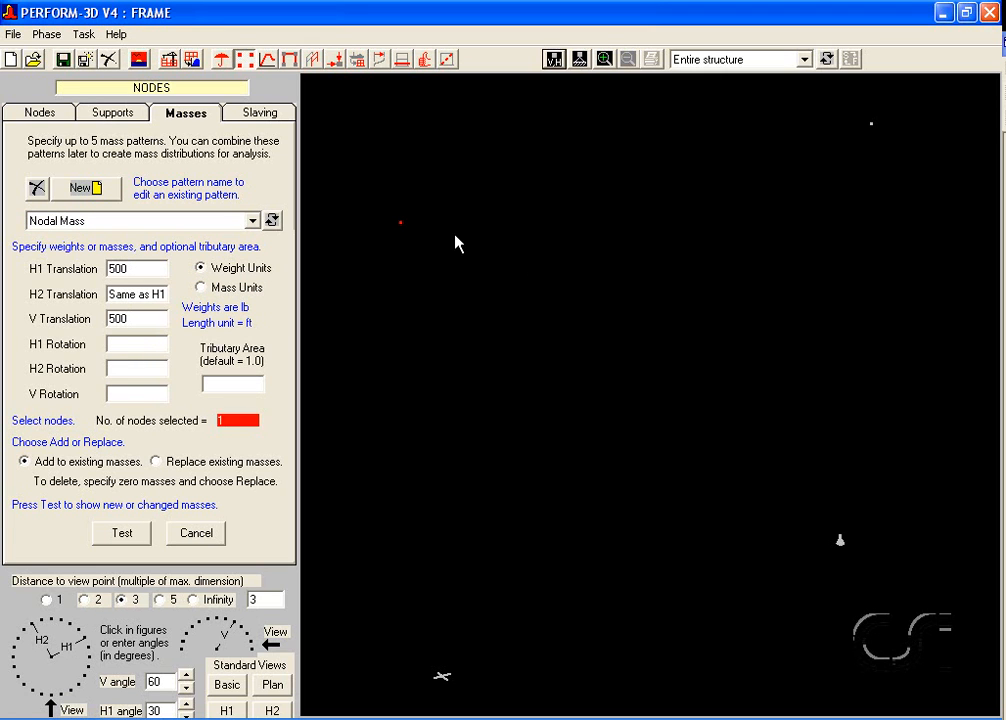
click(870, 124)
click(123, 535)
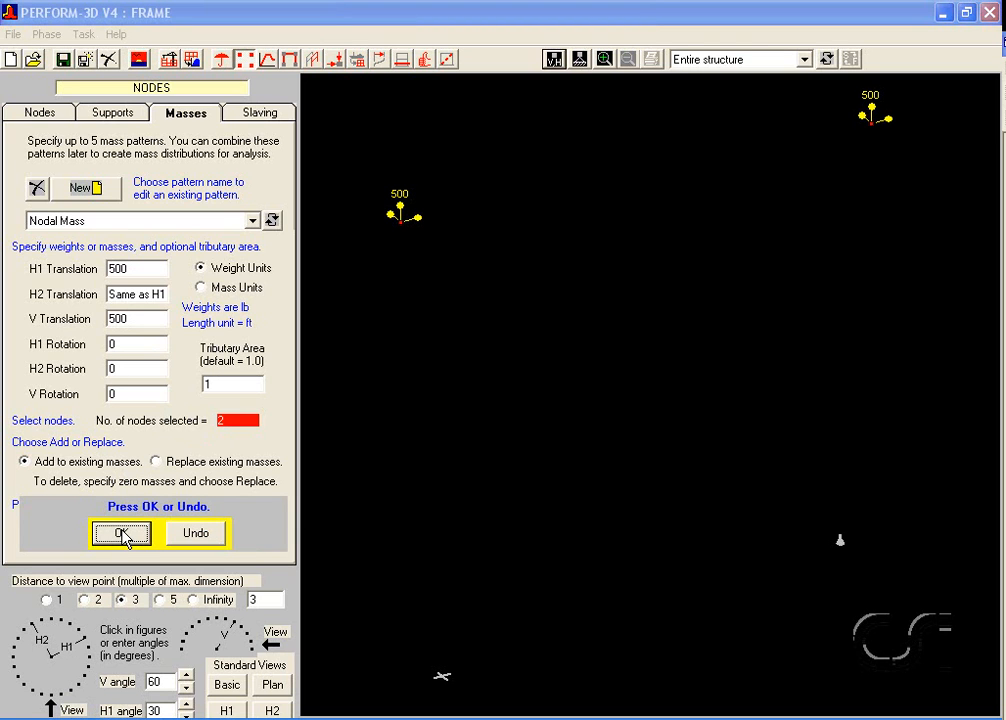
click(123, 535)
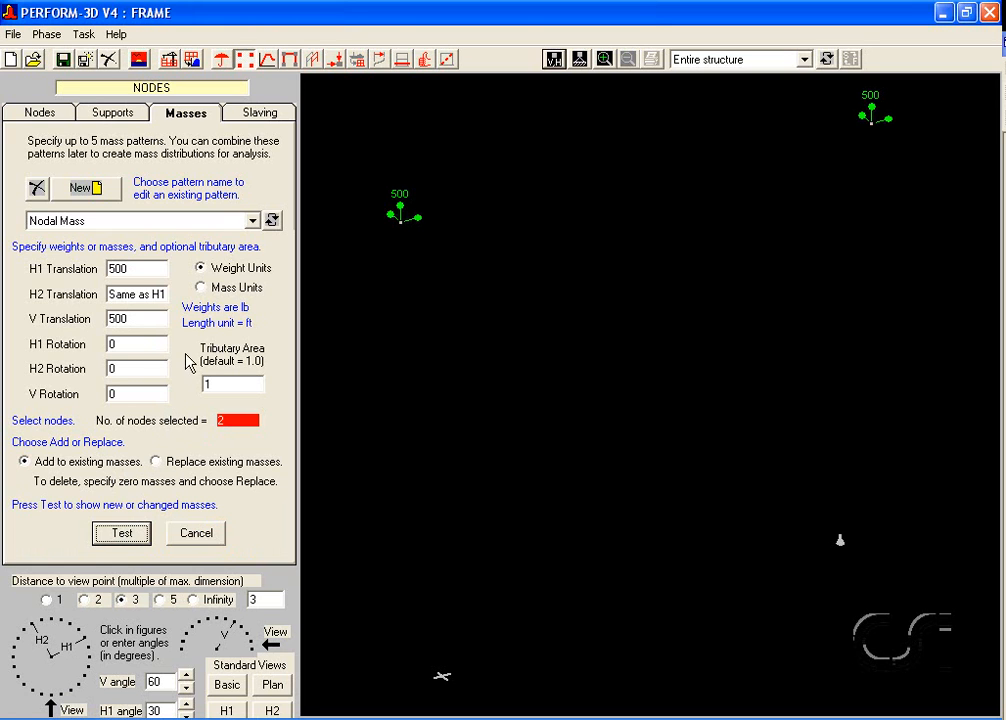
Step: Switch the Nodal Mass pattern to mass units and save the current structure
click(201, 288)
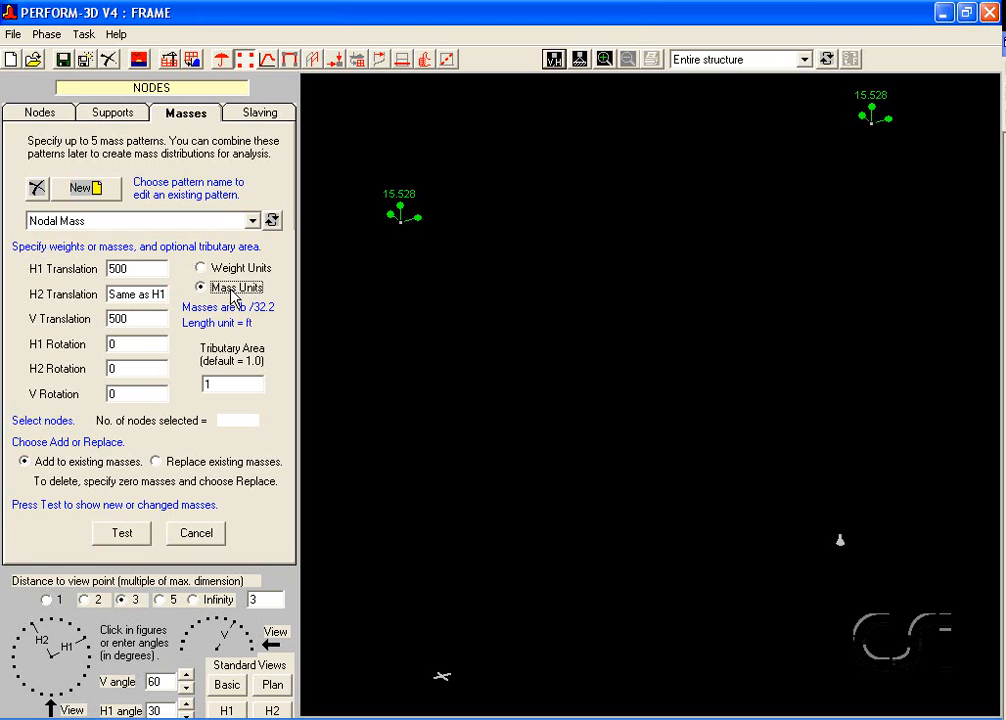
click(13, 35)
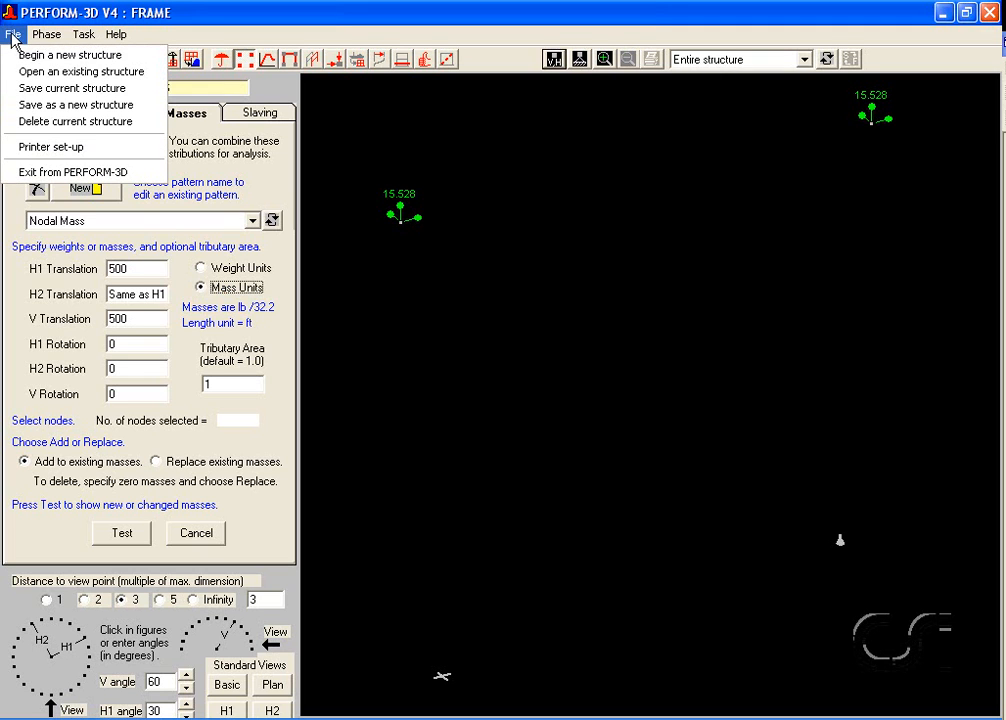
click(54, 88)
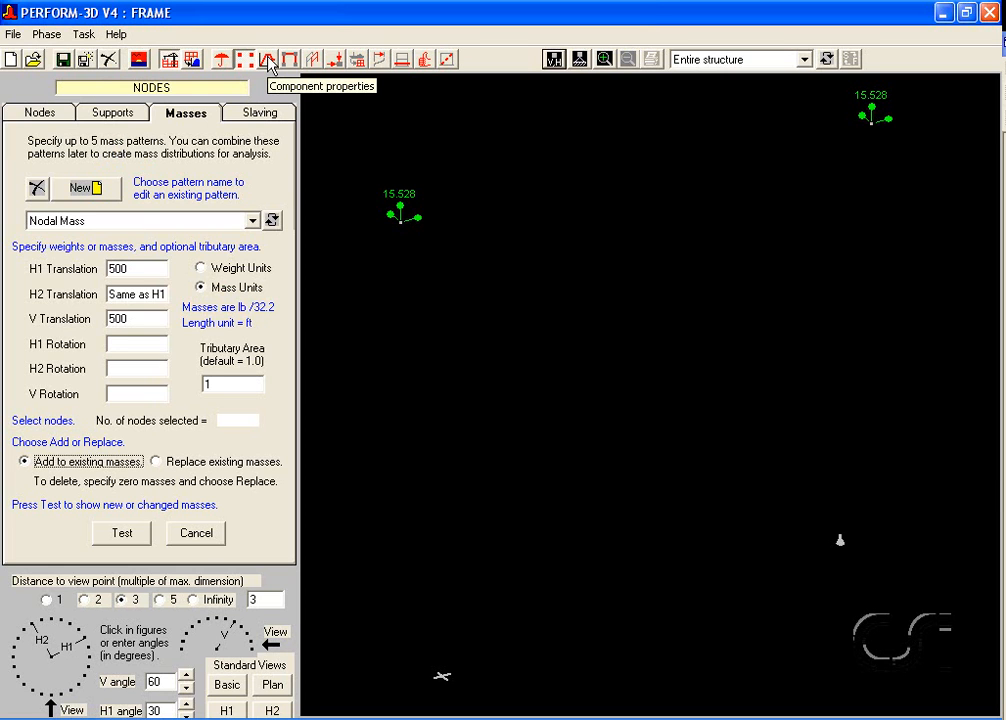
Step: Create a Beam, Standard Steel Section cross section named BeamW18x50 with ft and lb units
click(268, 60)
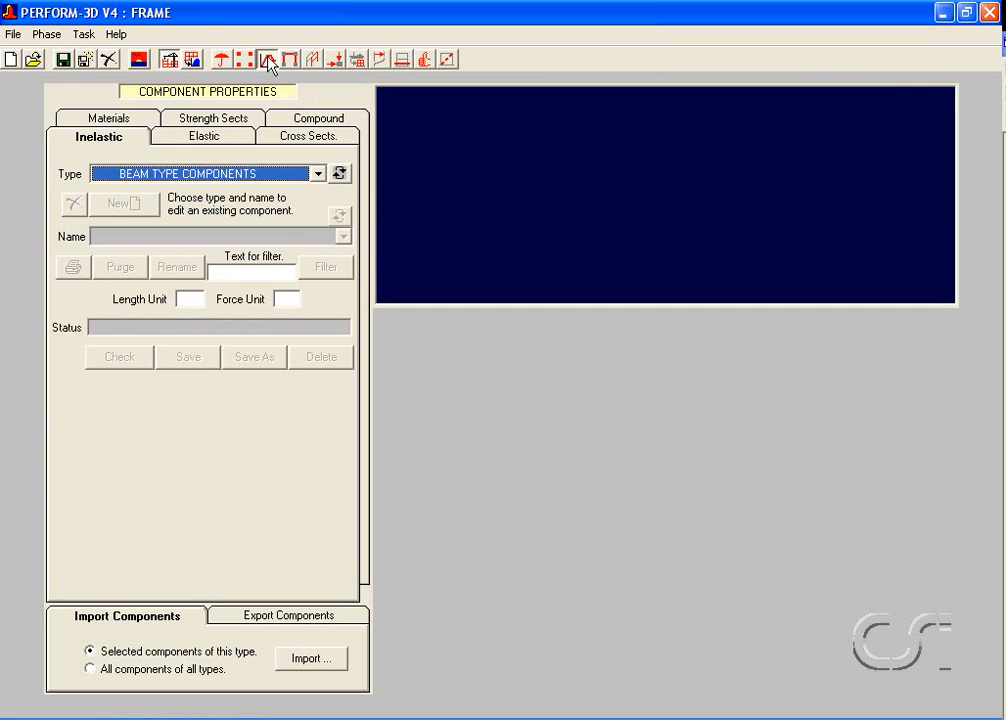
click(297, 140)
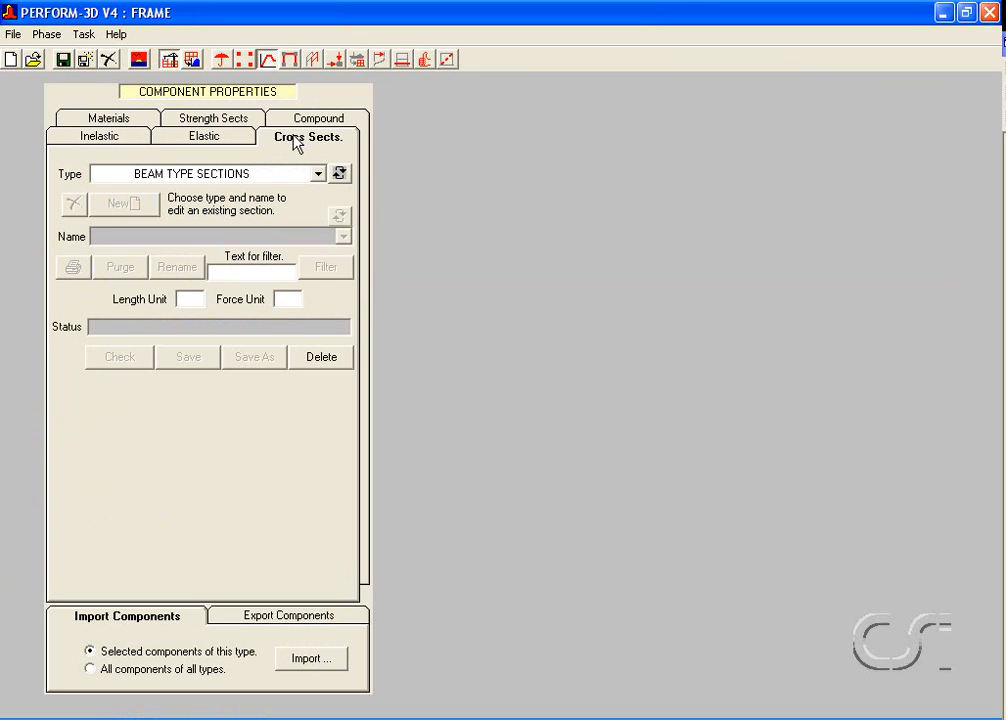
click(319, 176)
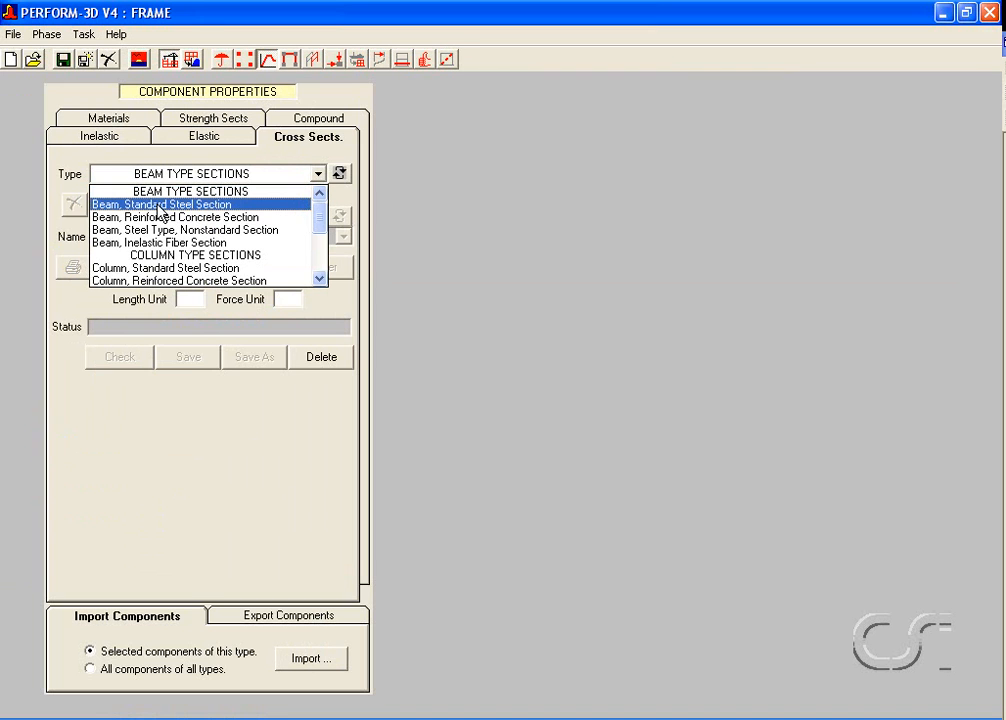
click(217, 205)
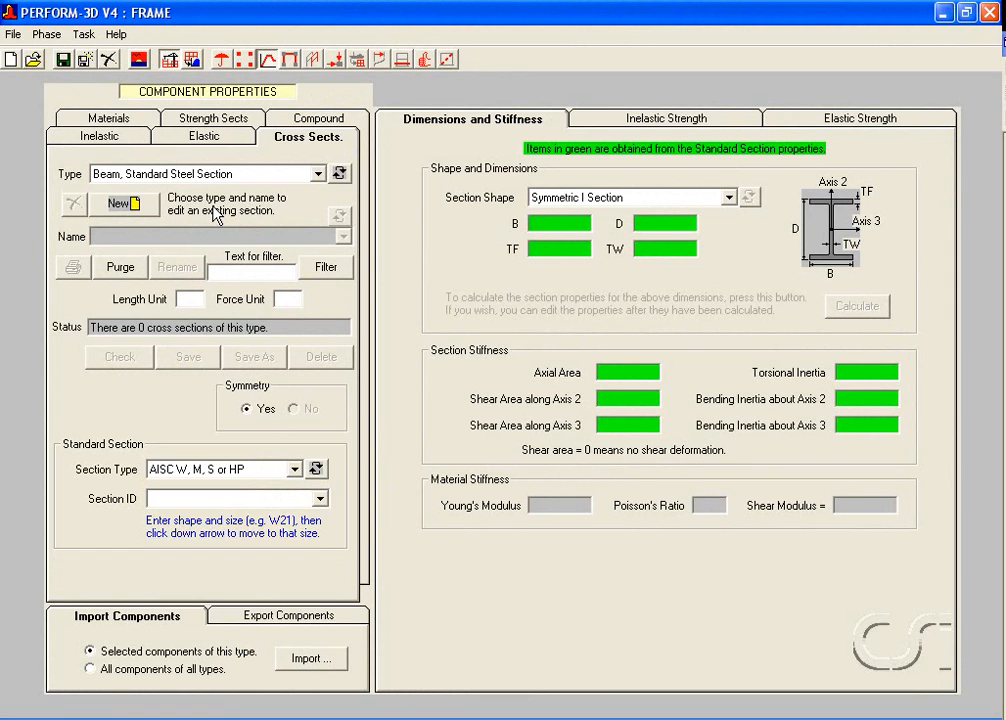
click(138, 205)
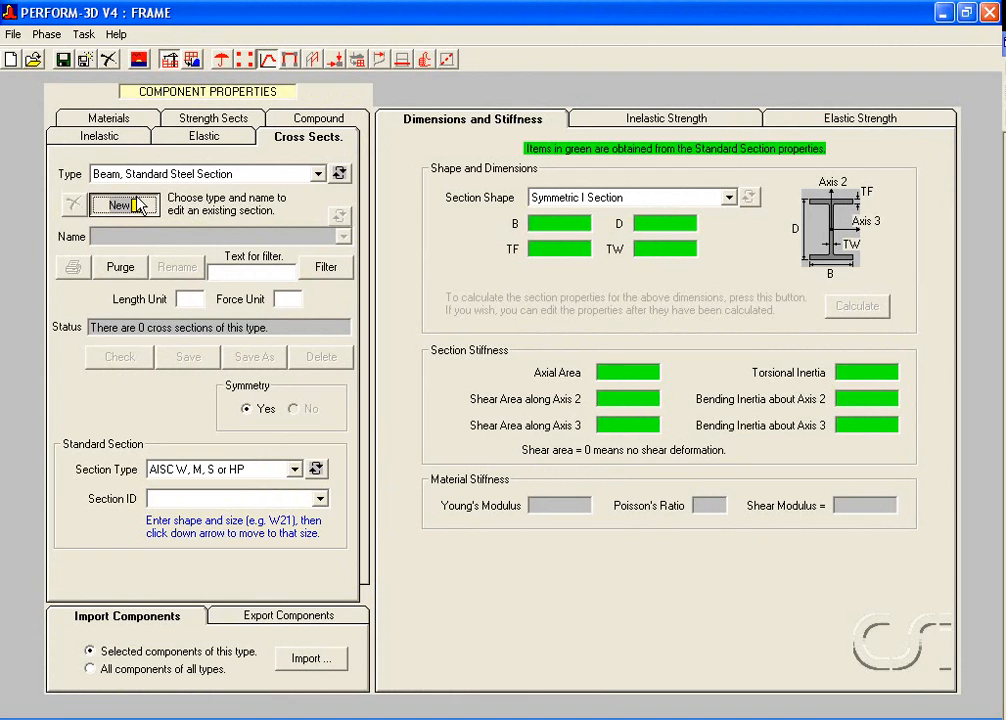
text(Bea)
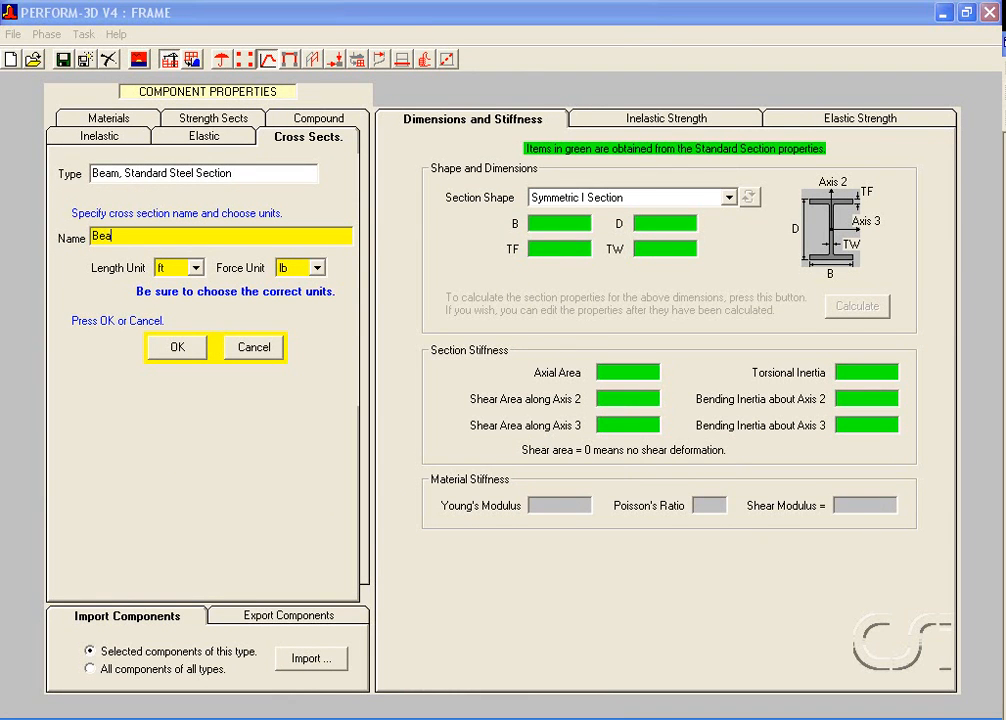
text(mW18x50)
click(176, 348)
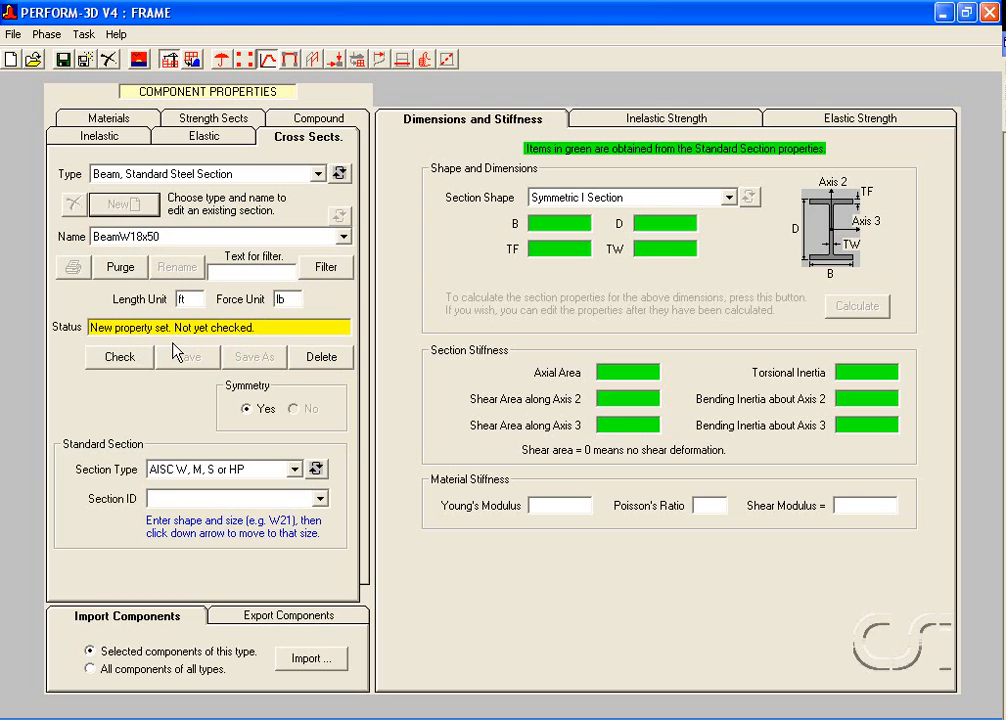
Step: Assign the AISC W18X50 standard section to the BeamW18x50 cross section
click(295, 470)
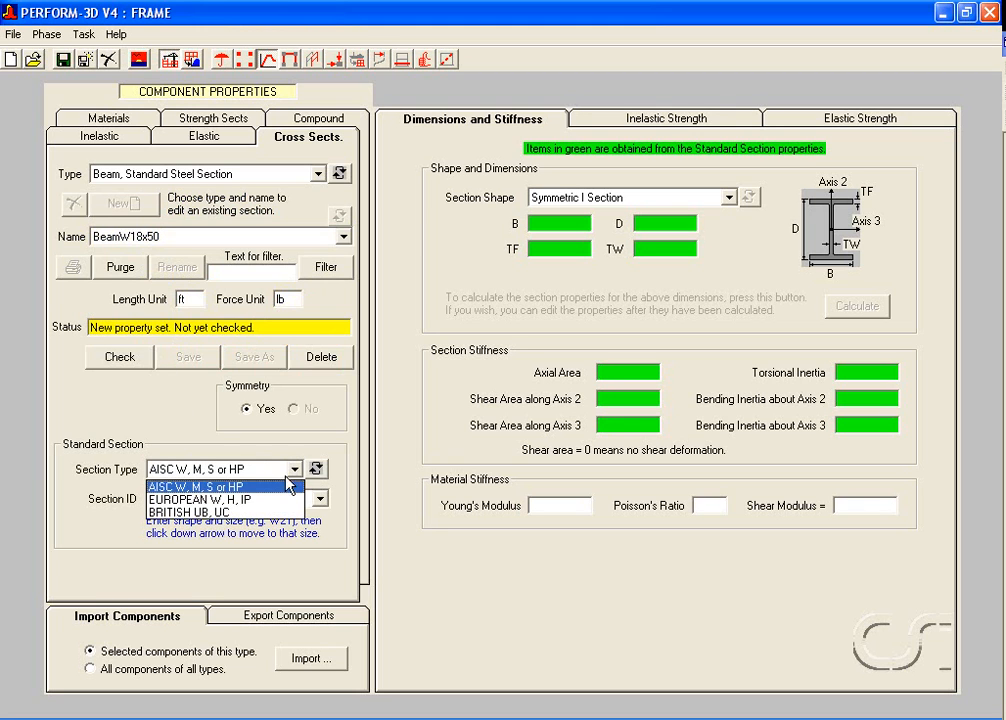
click(260, 488)
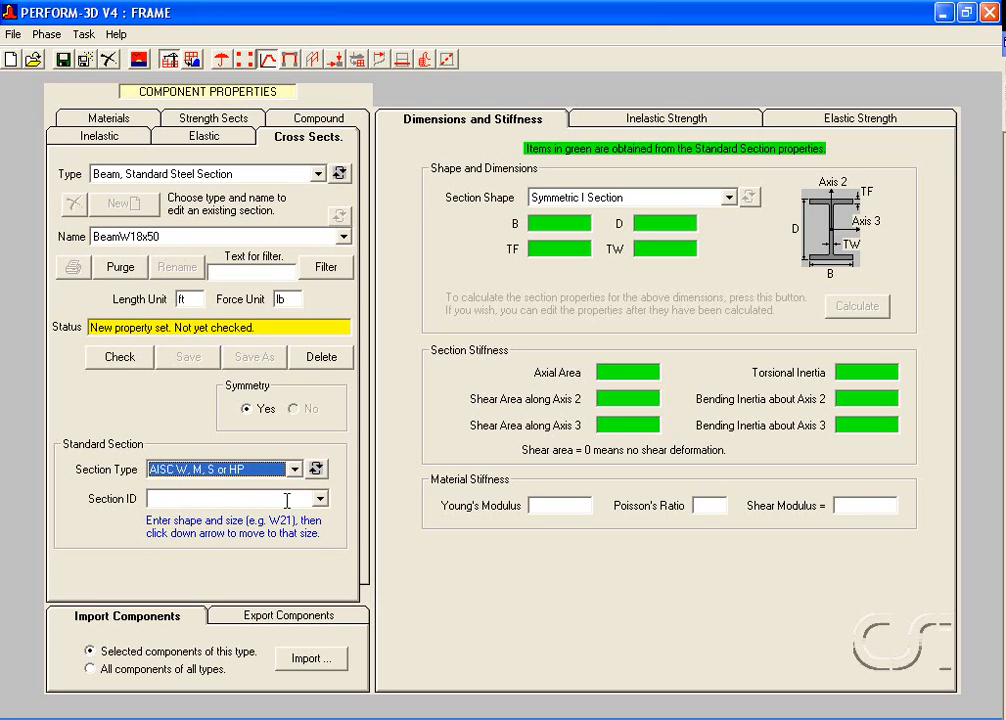
click(287, 501)
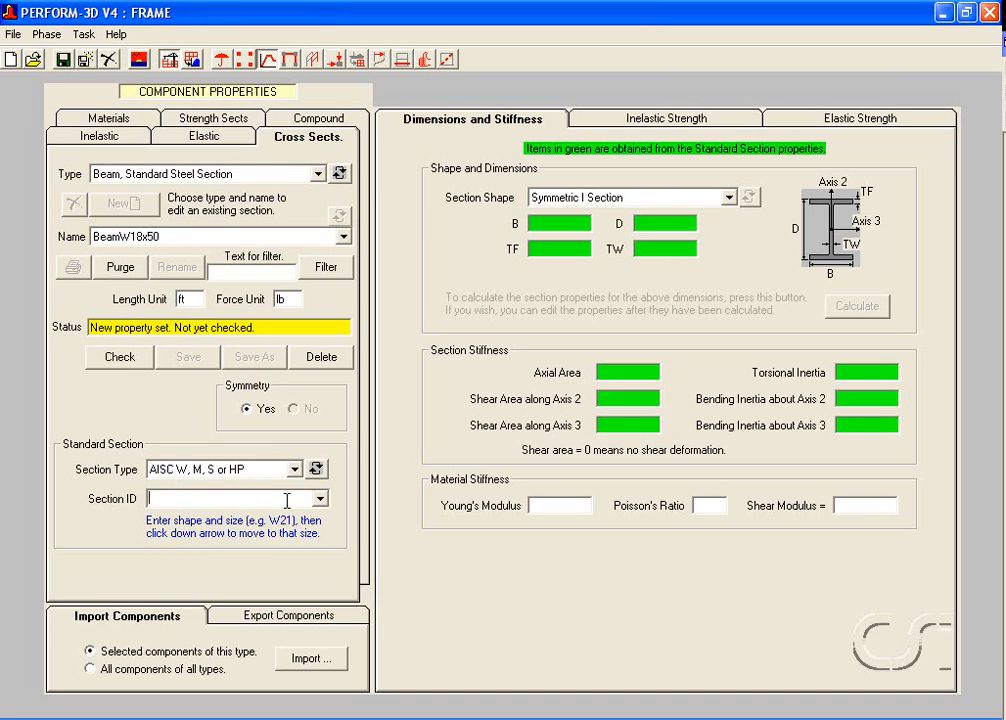
text(W18)
click(320, 498)
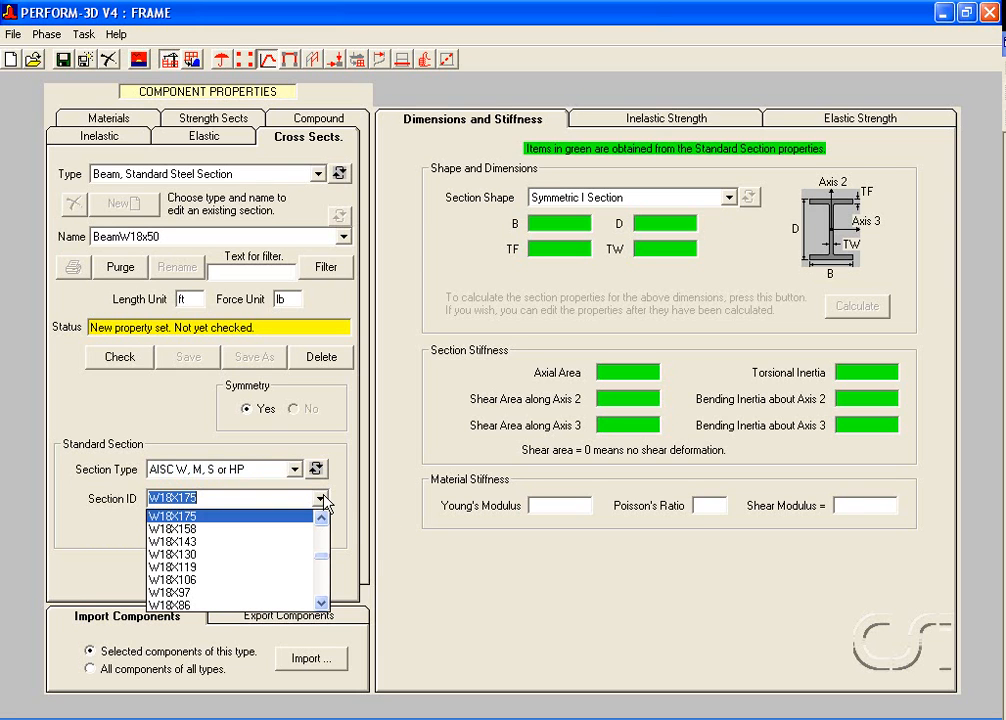
click(321, 603)
click(321, 603)
click(321, 603)
click(321, 604)
click(321, 604)
click(321, 604)
click(321, 604)
click(200, 593)
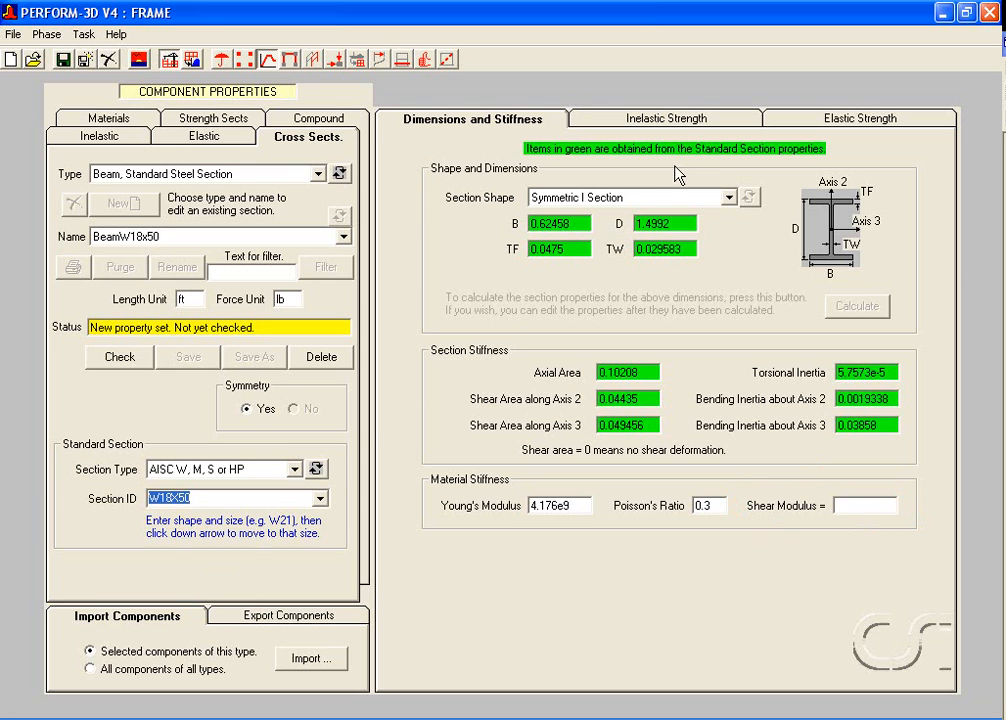
Step: Review the beam section's inelastic and elastic strength settings, and check and save the cross section
click(688, 120)
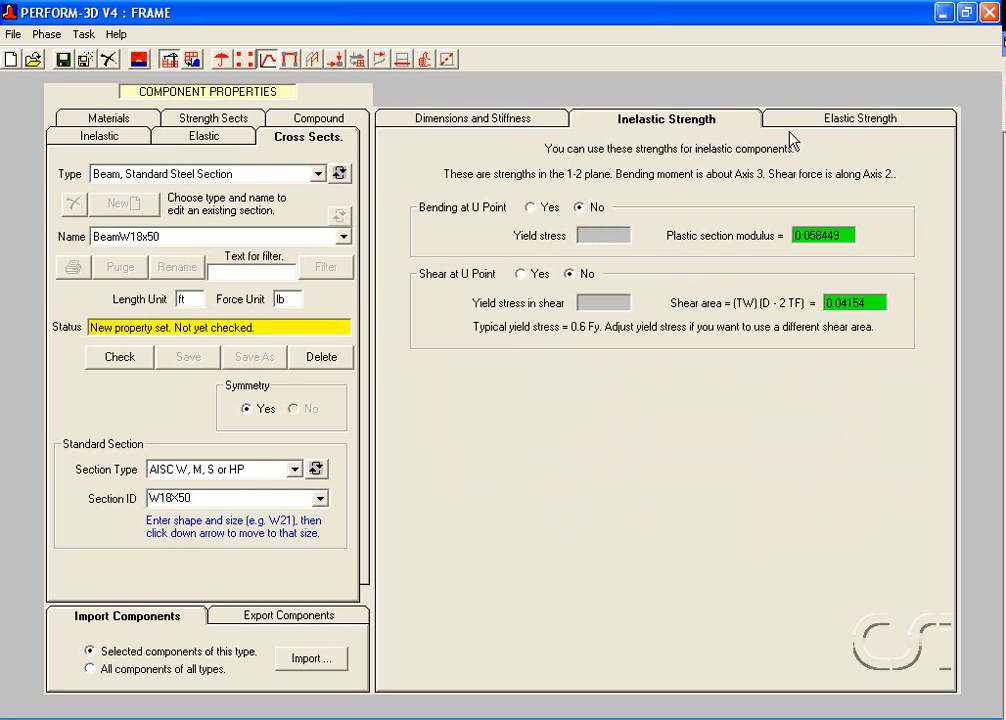
click(838, 122)
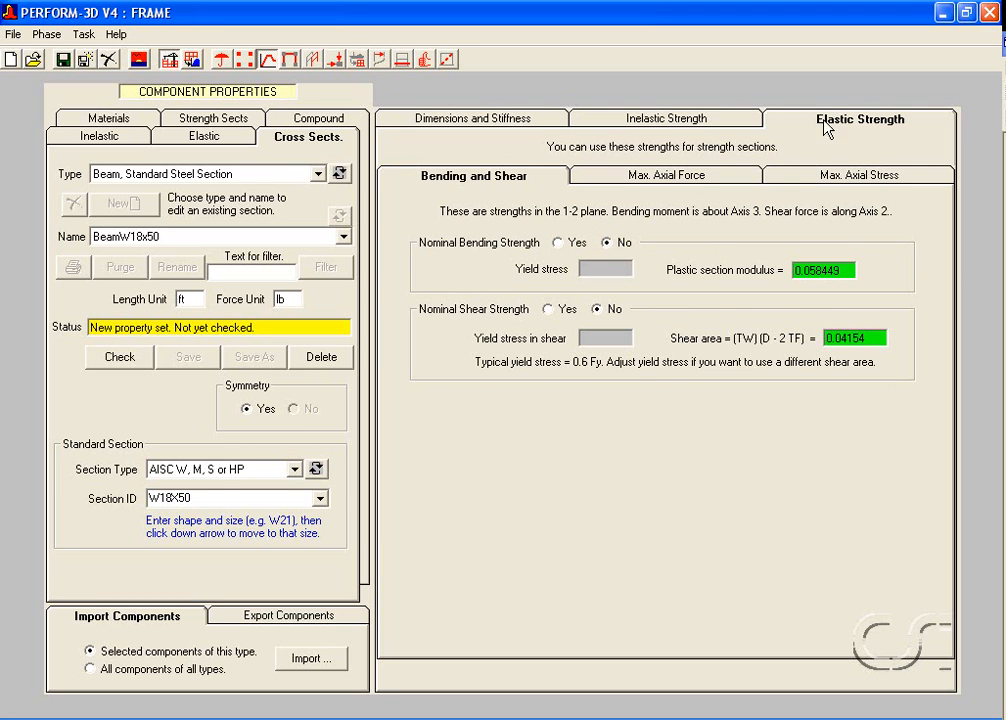
click(524, 124)
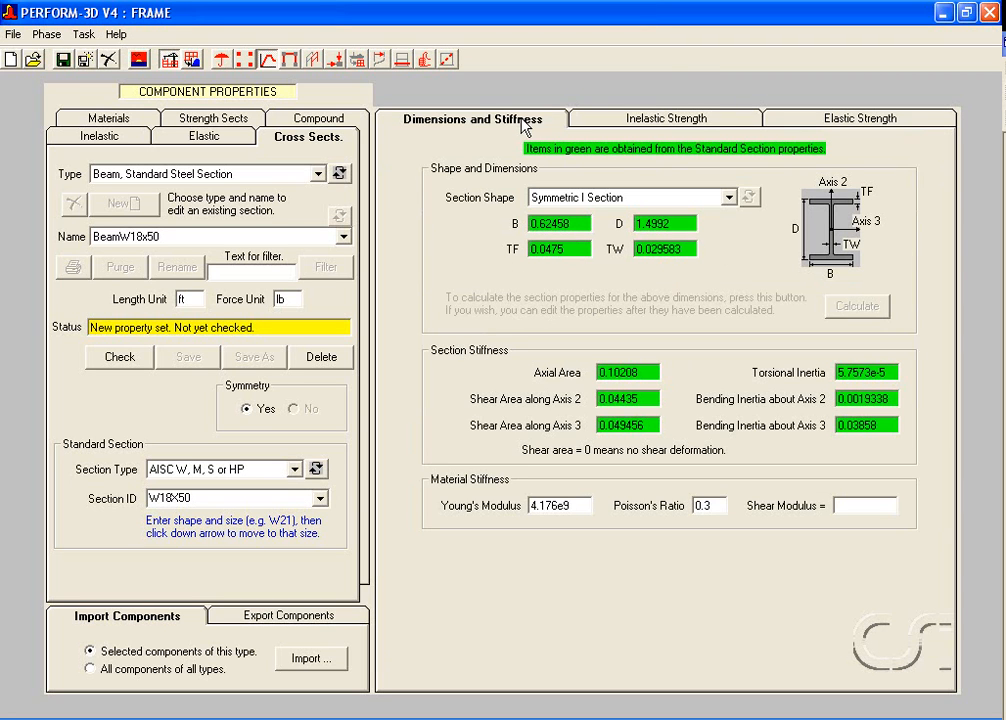
click(116, 364)
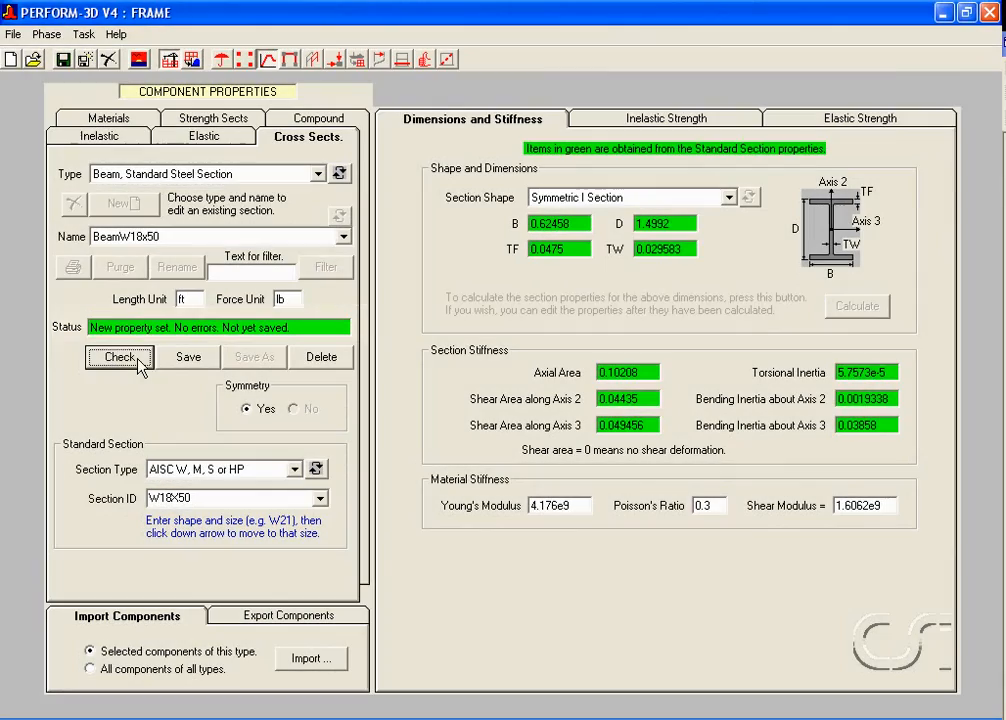
click(186, 358)
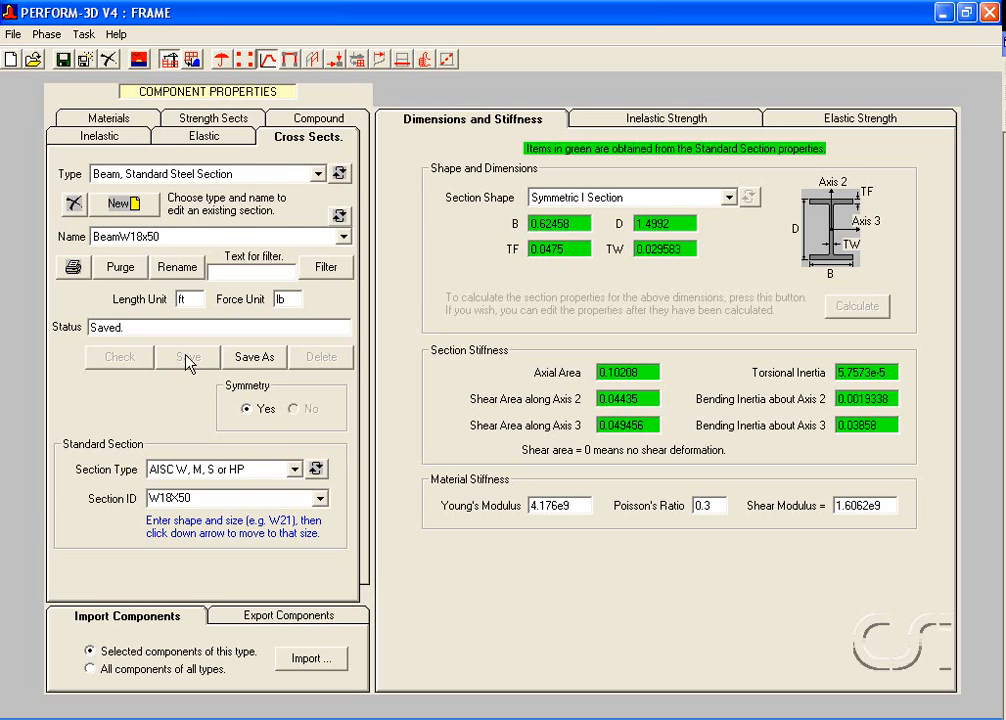
Step: Create a Column, Standard Steel Section cross section named ColumnW18x50 with ft and lb units
click(294, 176)
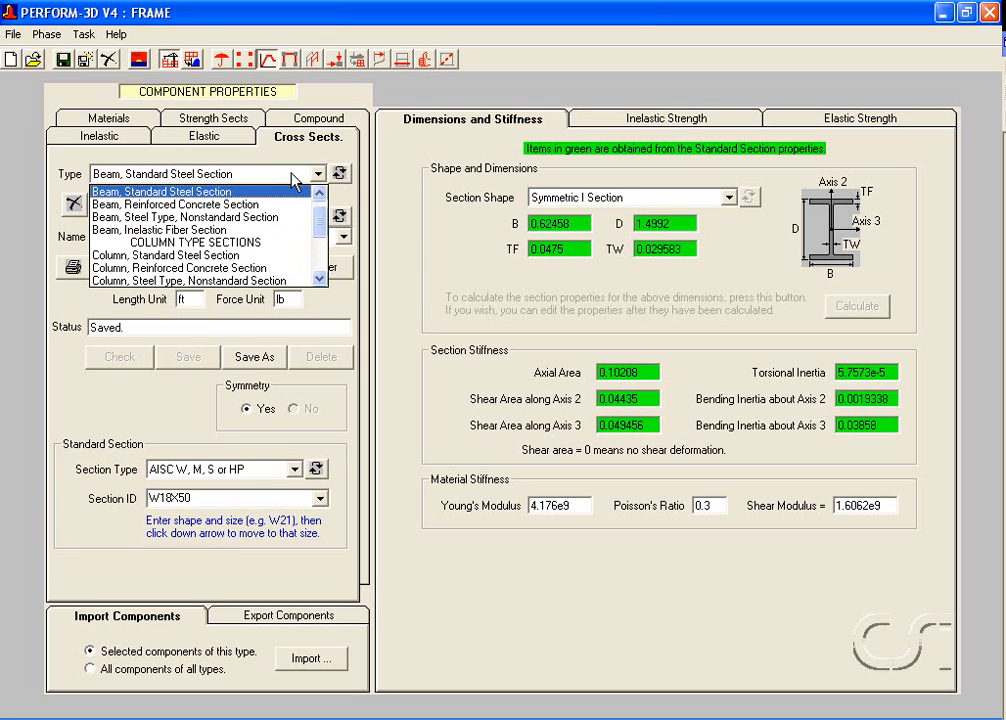
click(189, 256)
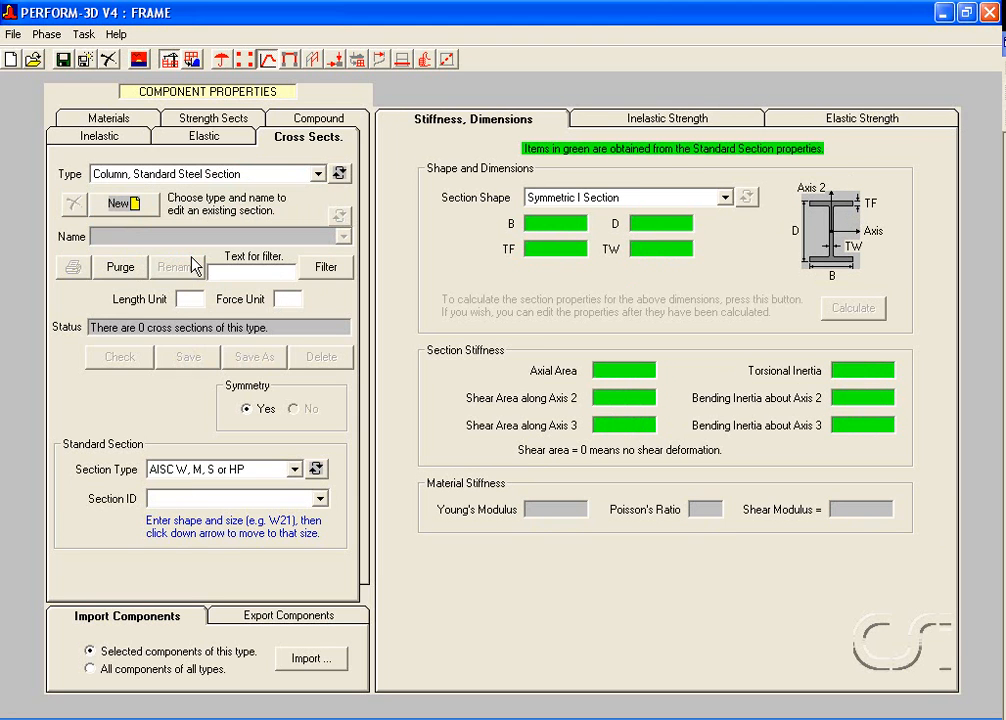
click(129, 206)
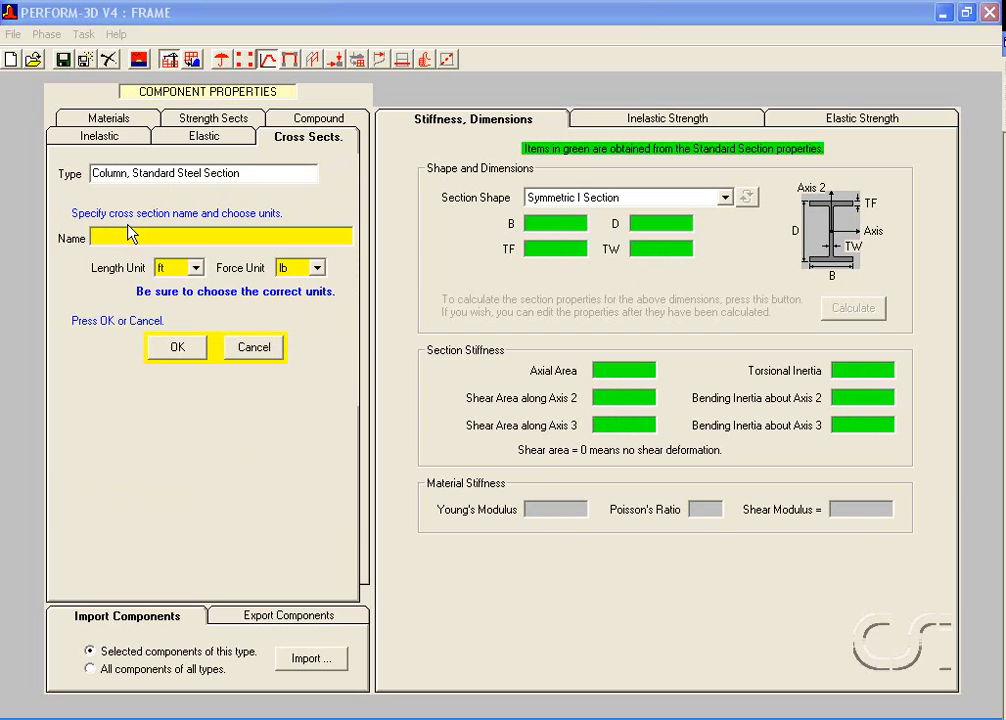
text(ColumnW18x50)
click(193, 356)
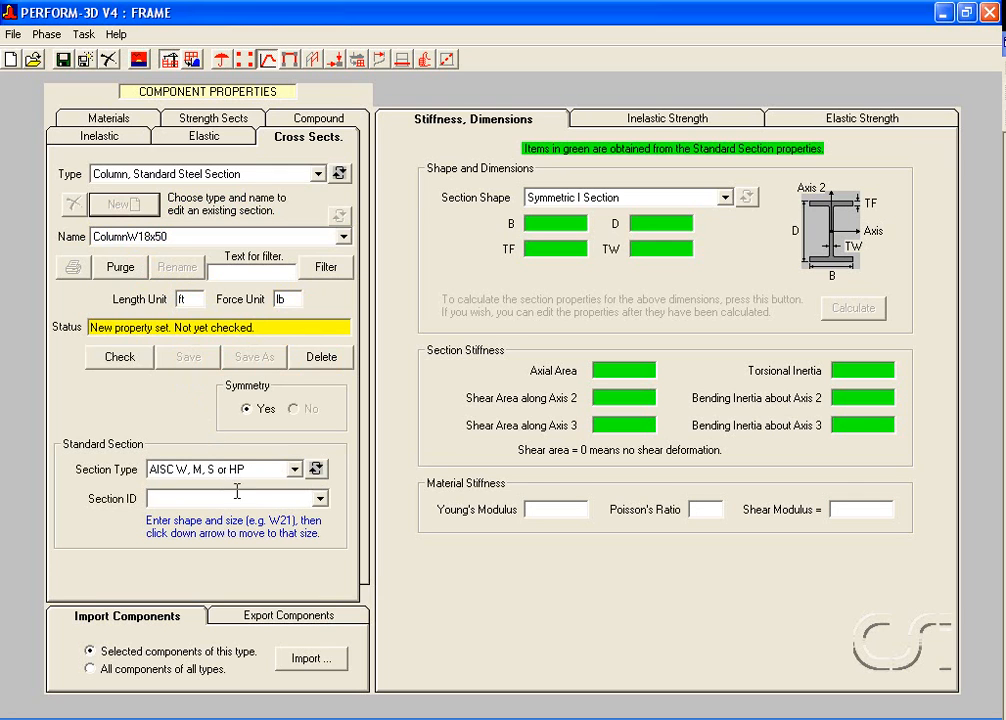
Step: Assign the W18X50 standard section to ColumnW18x50, and check and save the cross section
click(320, 498)
drag(325, 533, 322, 565)
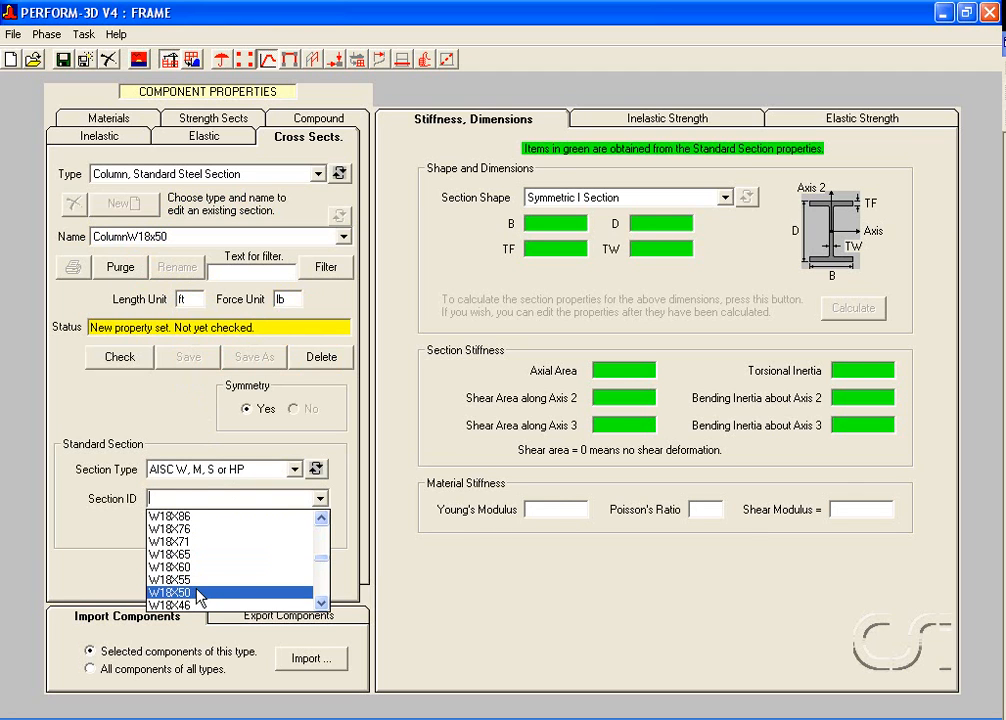
click(165, 593)
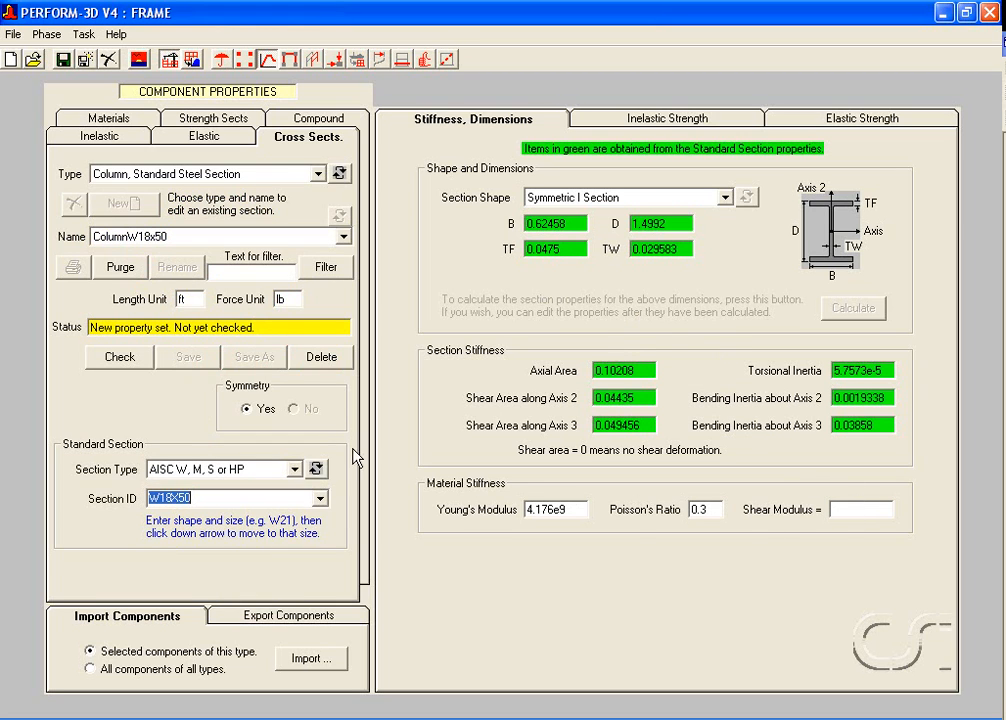
click(123, 358)
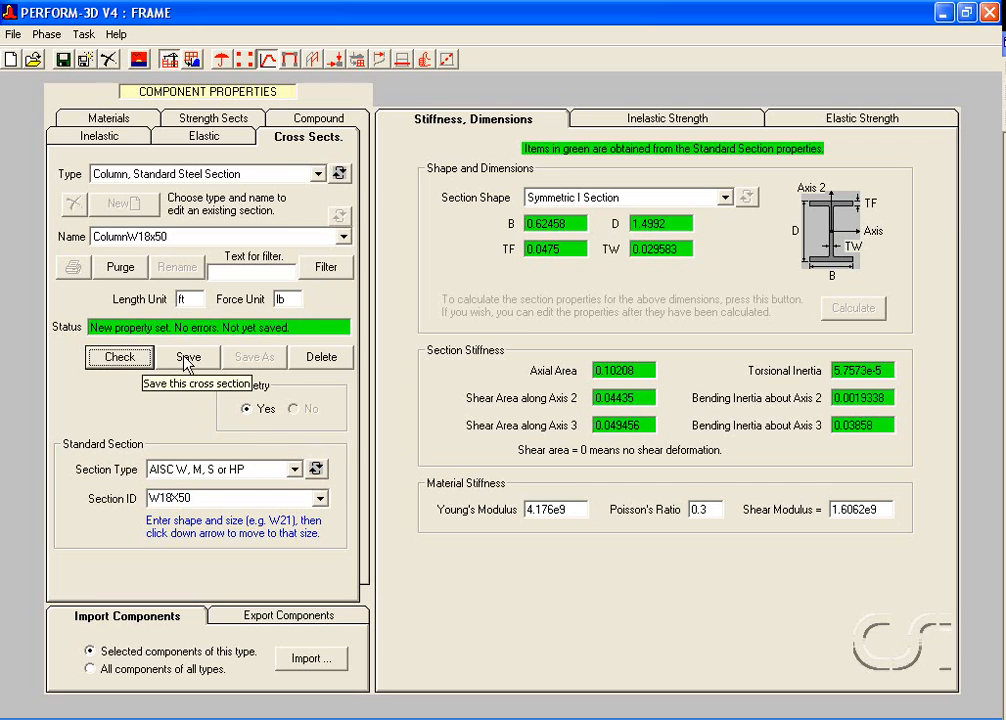
click(187, 358)
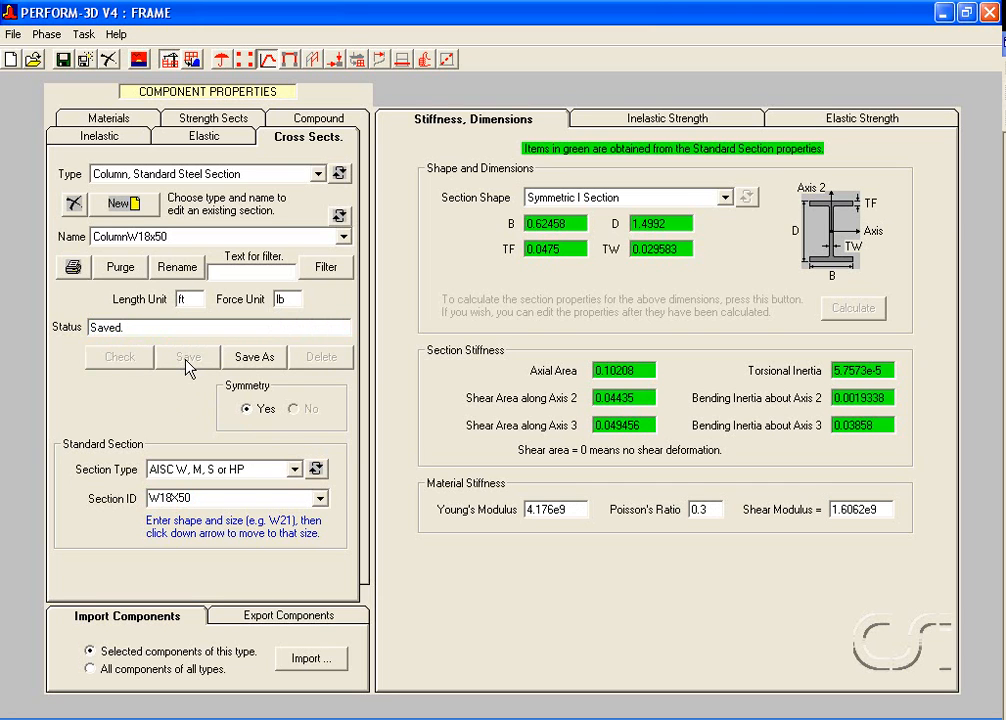
Step: Review the saved ColumnW18x50 column section and BeamW18x50 beam section among the standard steel cross sections
click(278, 237)
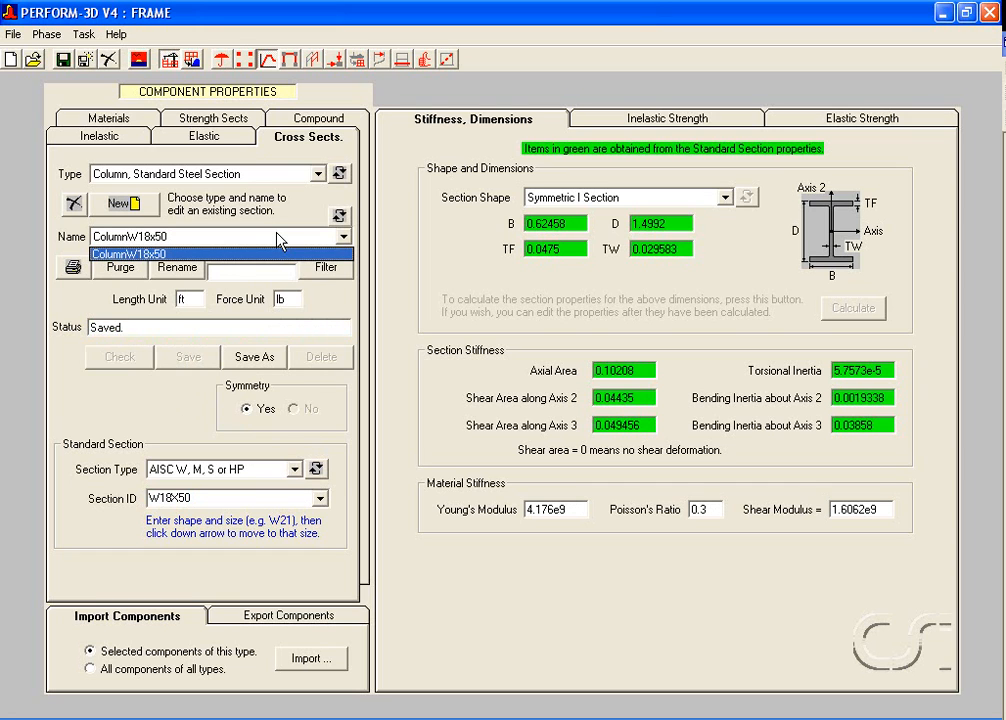
click(279, 255)
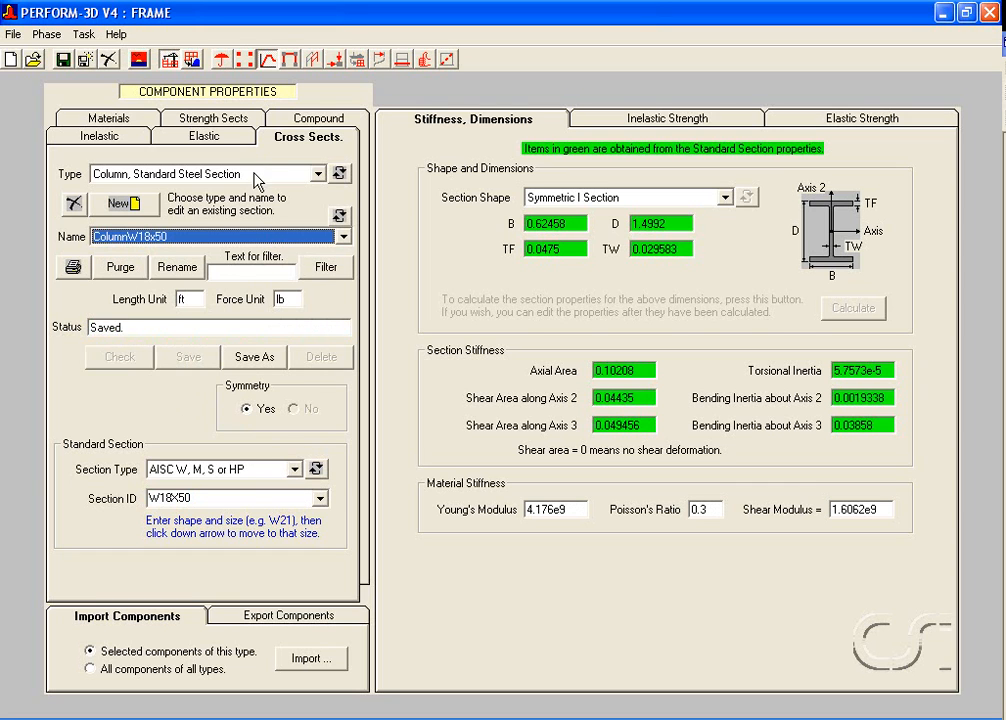
click(318, 174)
scroll(319, 218, up, 2)
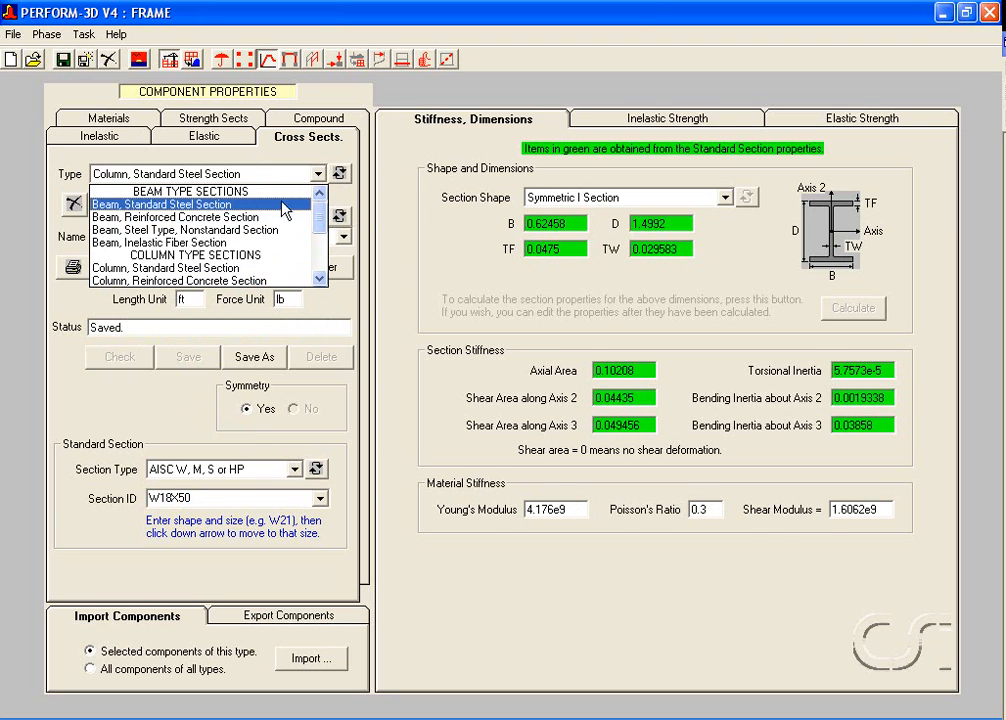
click(225, 205)
click(150, 237)
click(130, 258)
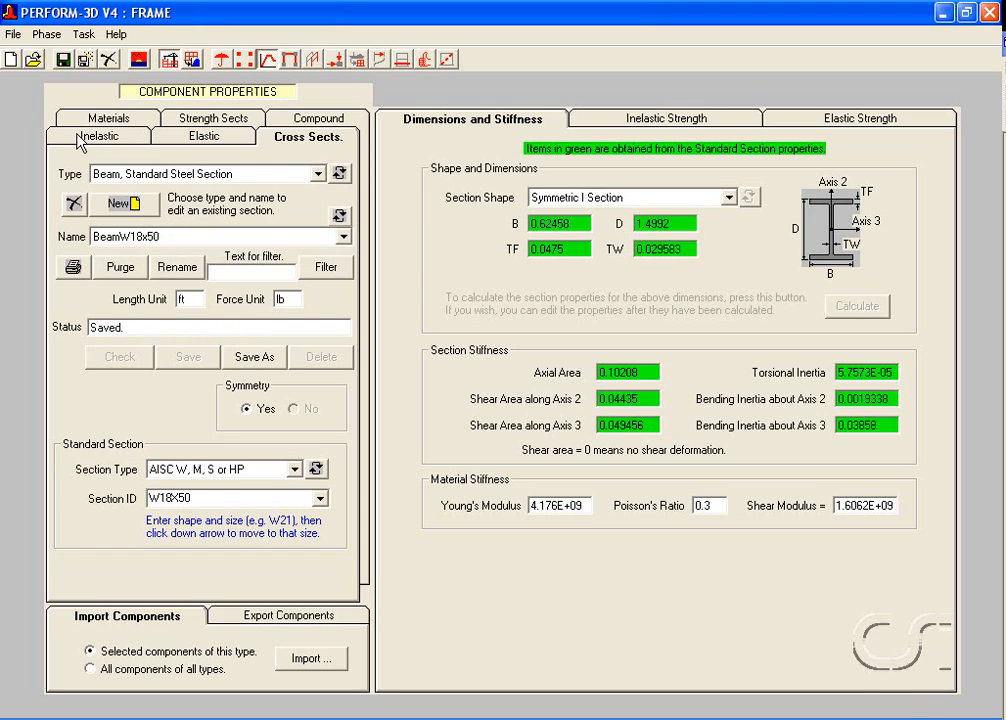
Step: Examine the inelastic FEMA Beam, Steel Type settings and the elastic Linear P/V/M Hinge or Release properties
click(110, 142)
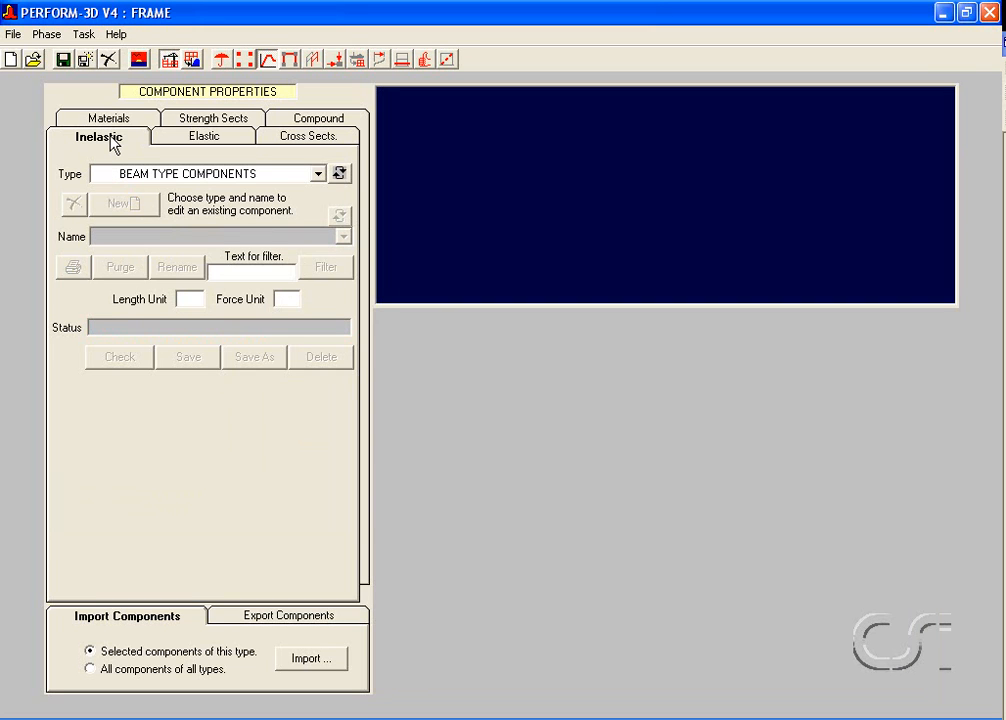
click(150, 176)
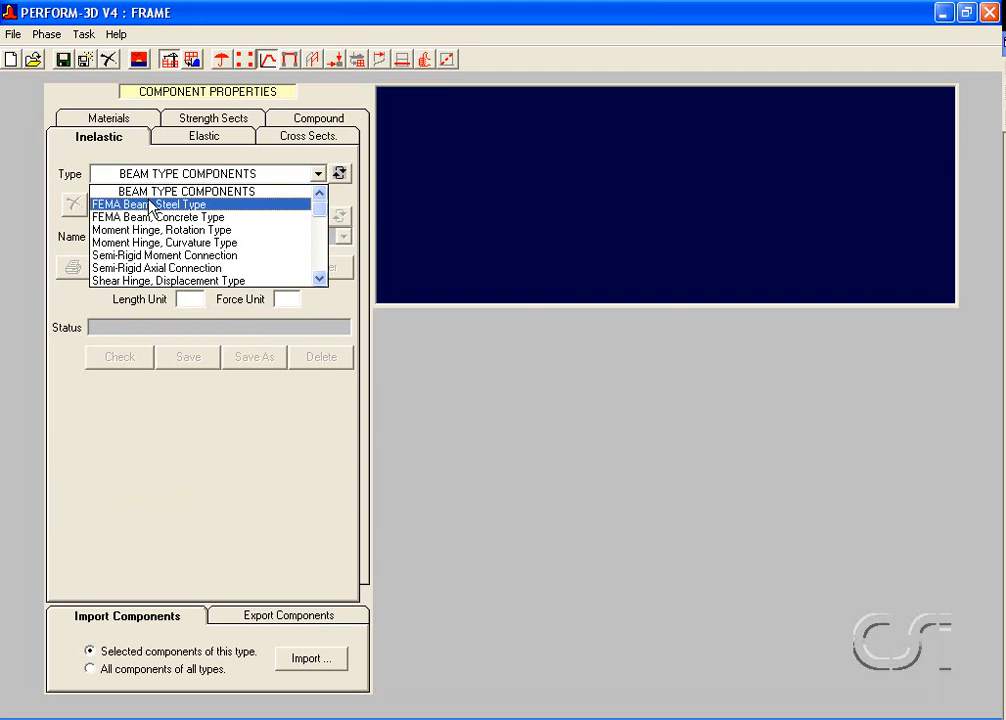
click(150, 206)
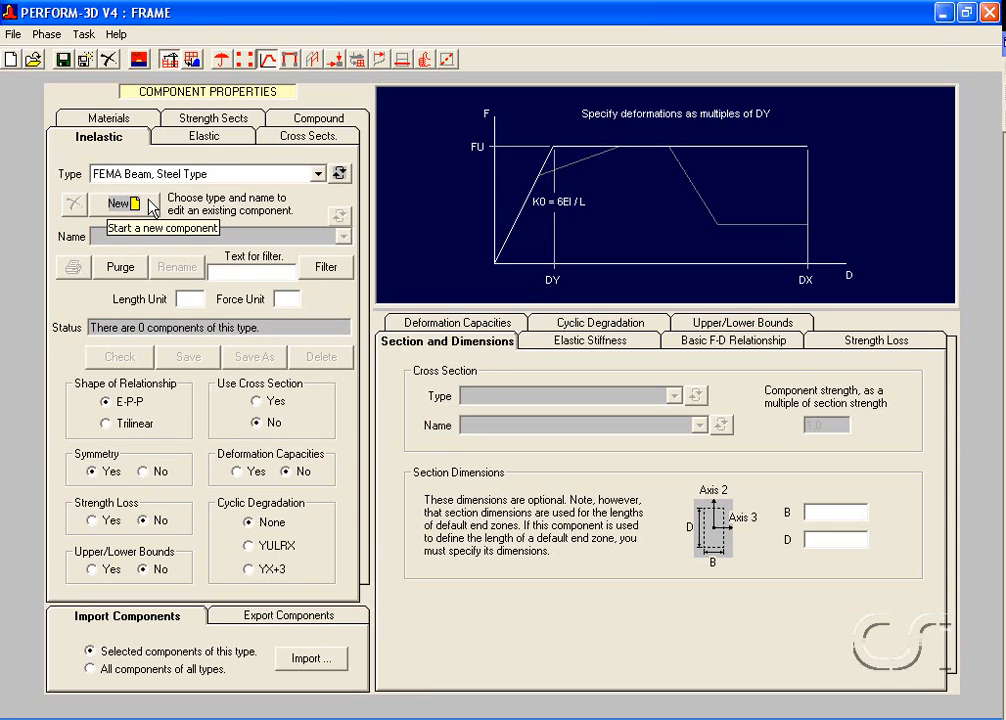
click(222, 145)
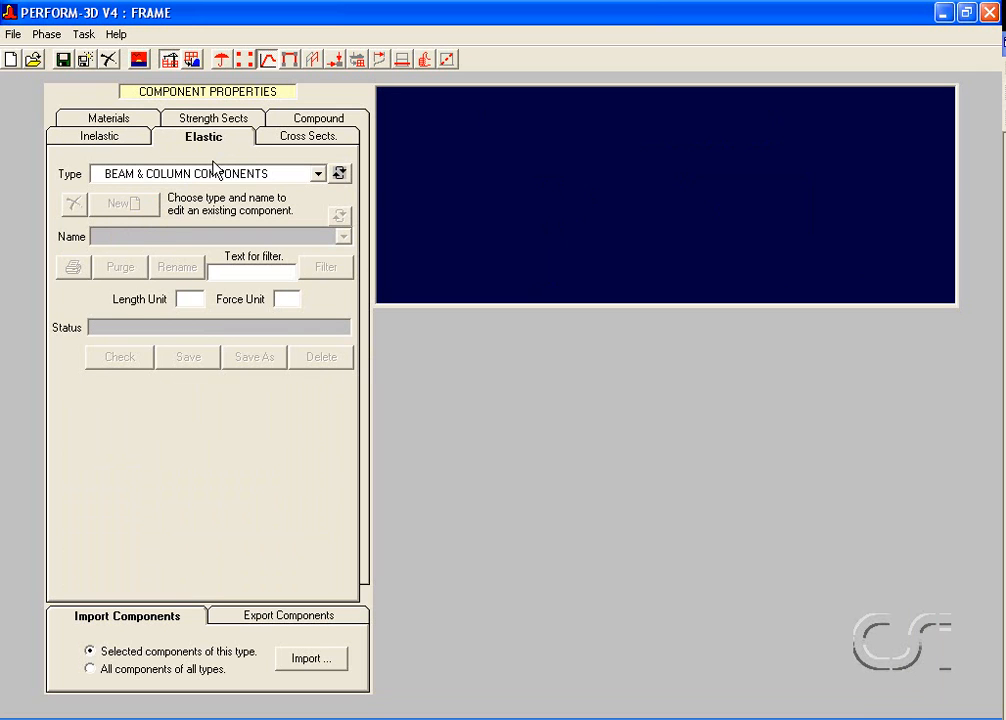
click(200, 175)
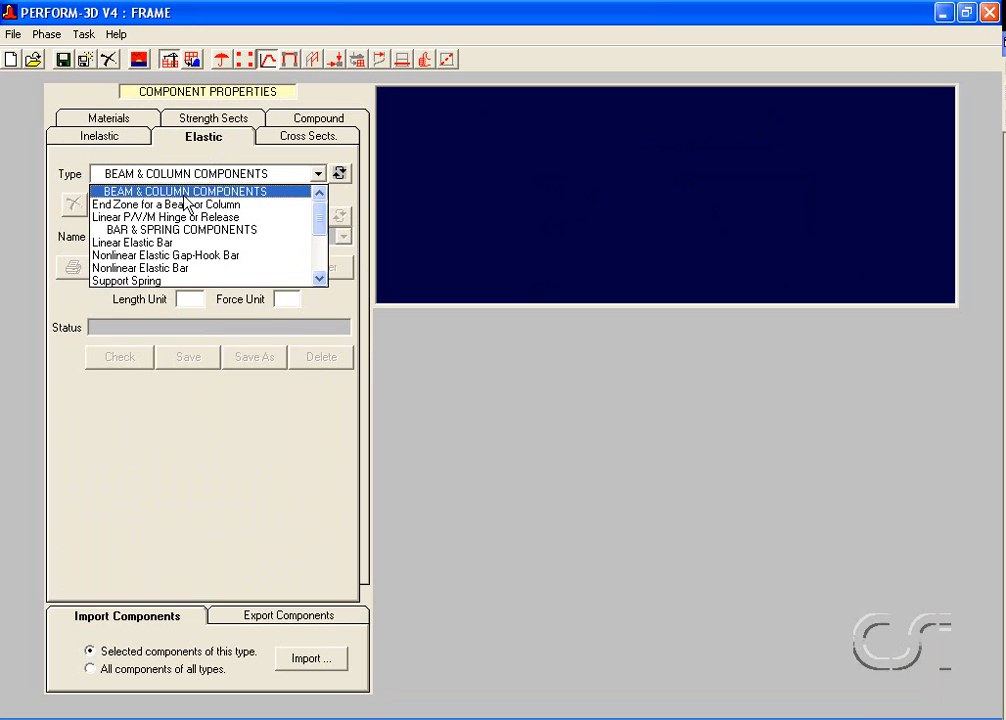
click(183, 218)
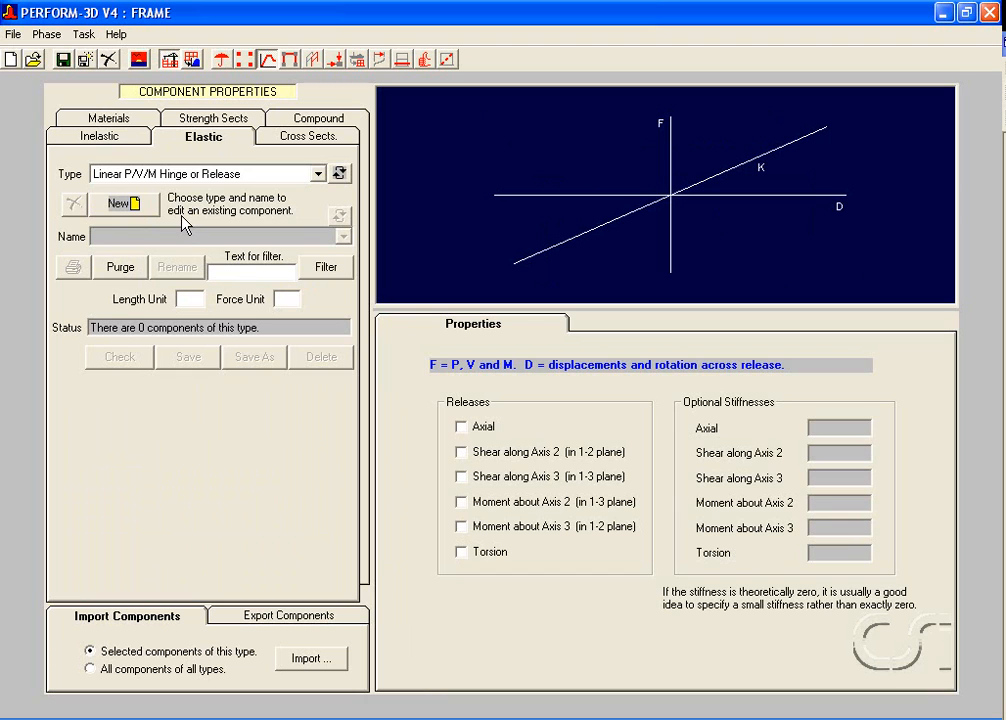
Step: Examine the Moment Strength Section type, including its nominal strength and capacity factor inputs
click(236, 121)
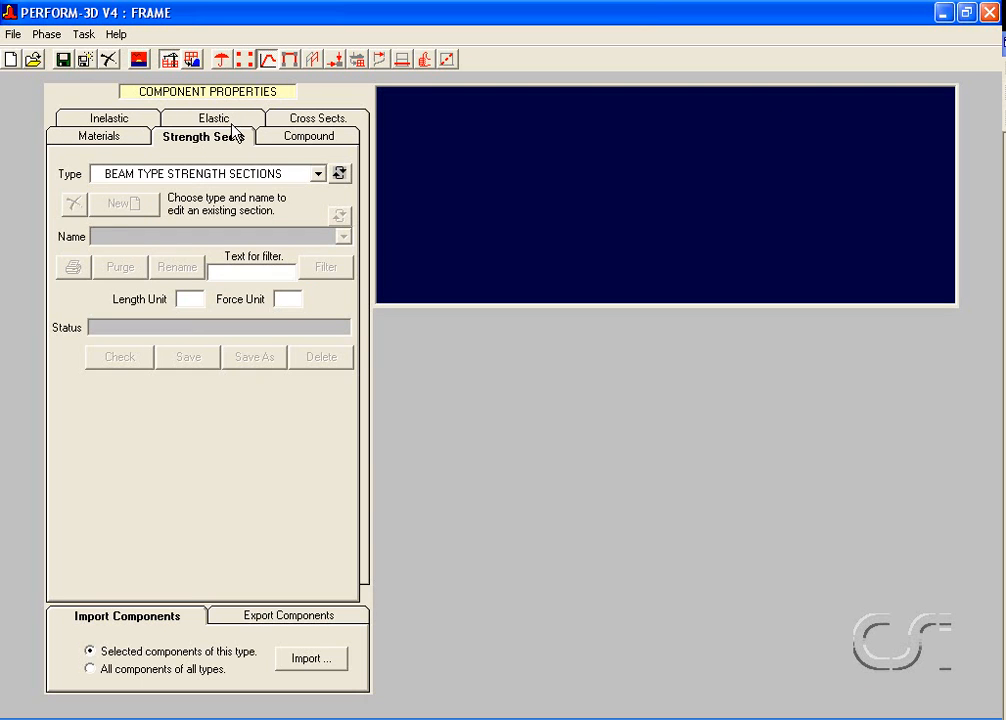
click(200, 175)
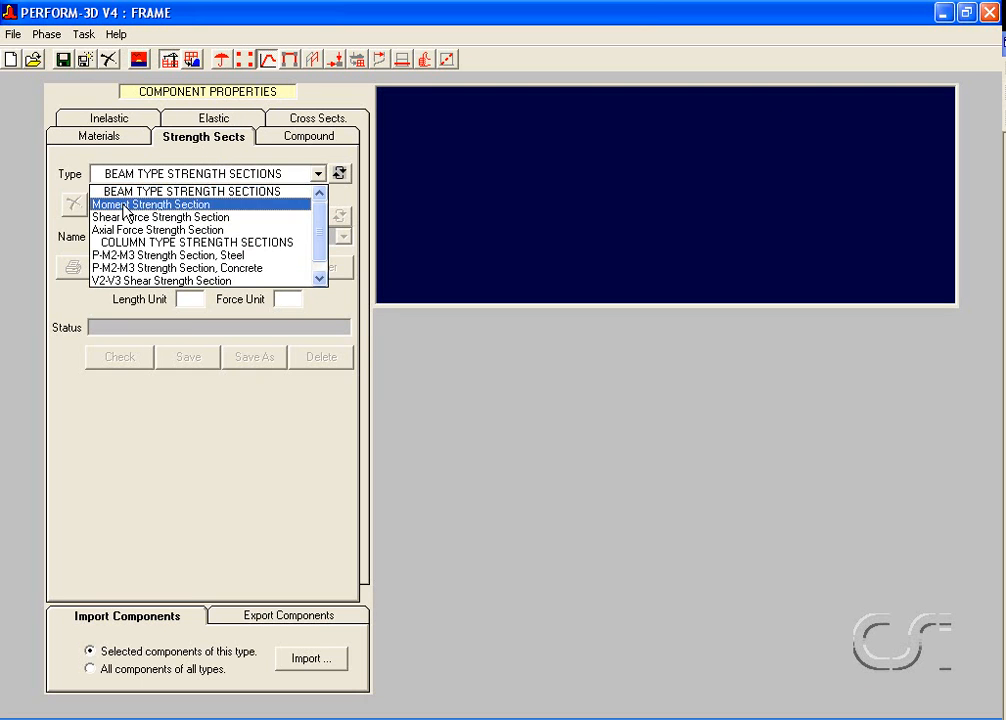
click(175, 206)
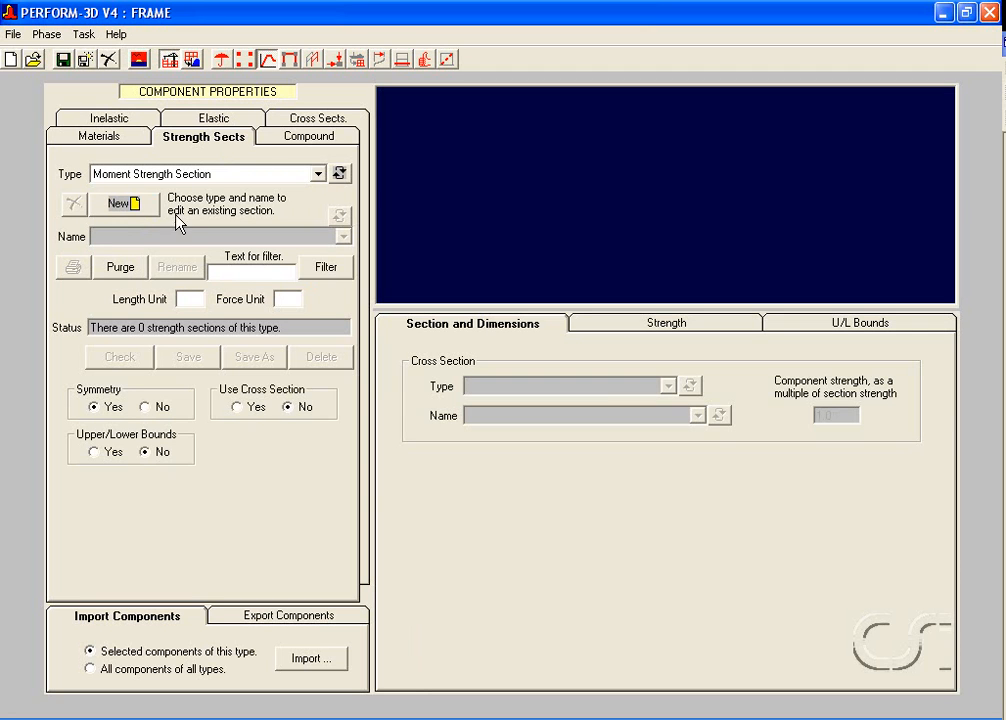
click(623, 323)
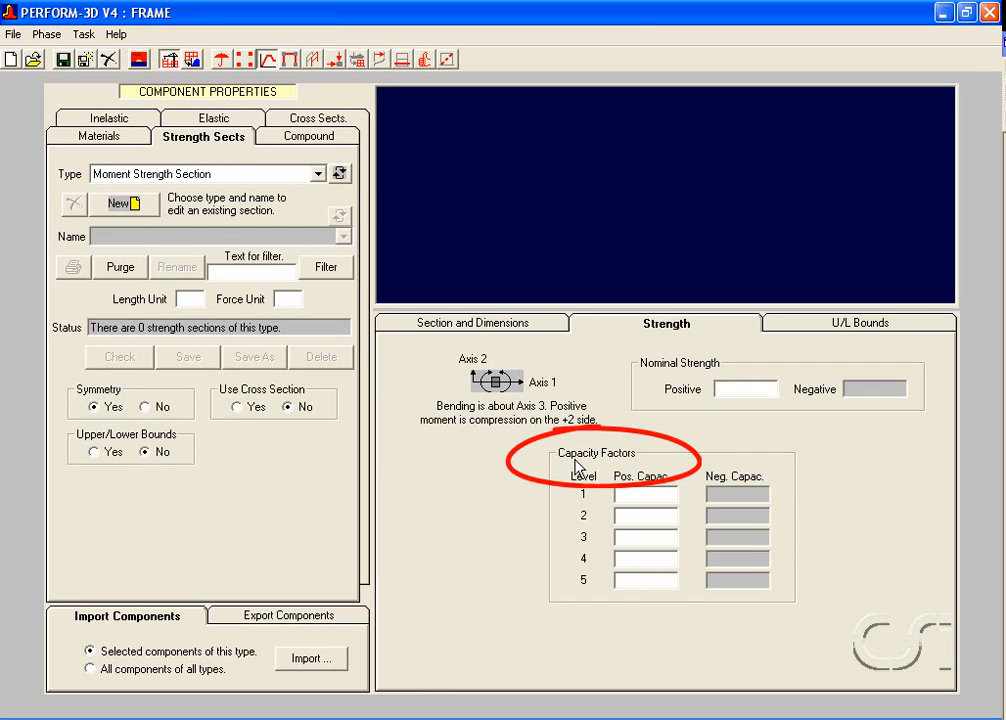
Step: Create a Frame Member Compound Component named BEAM with ft and lb units
click(298, 145)
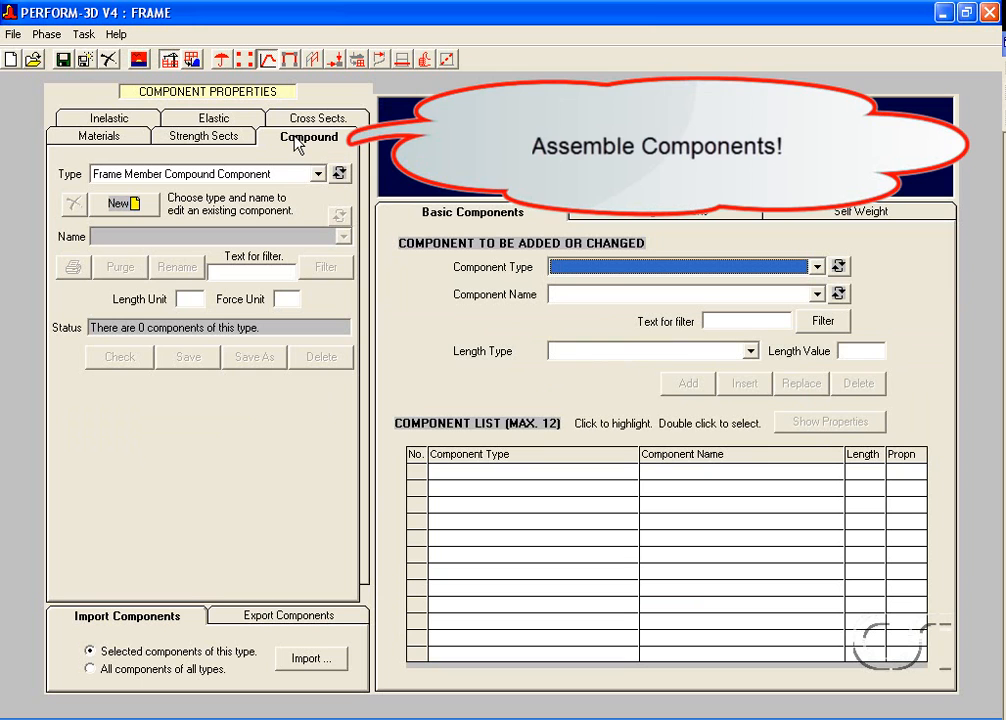
click(278, 175)
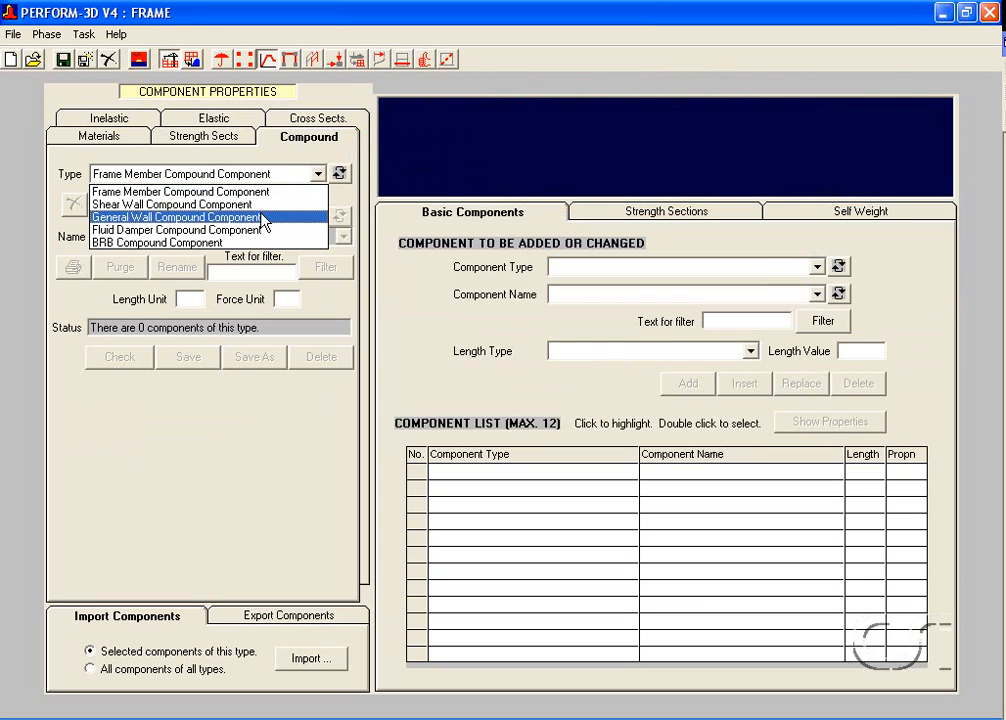
click(264, 192)
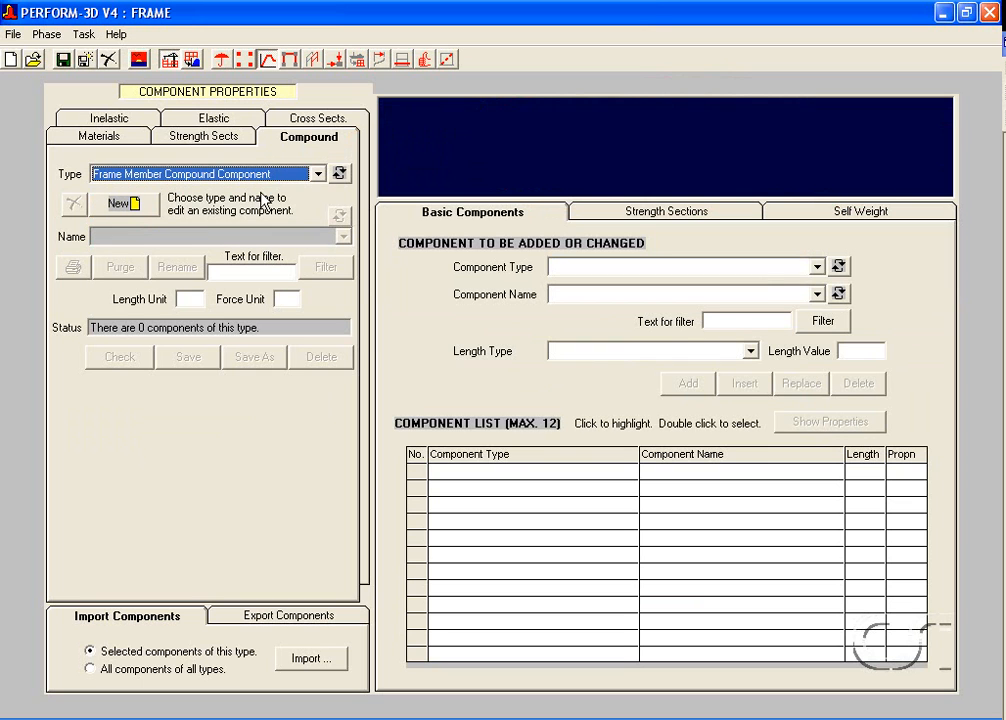
click(141, 201)
text(BEAM)
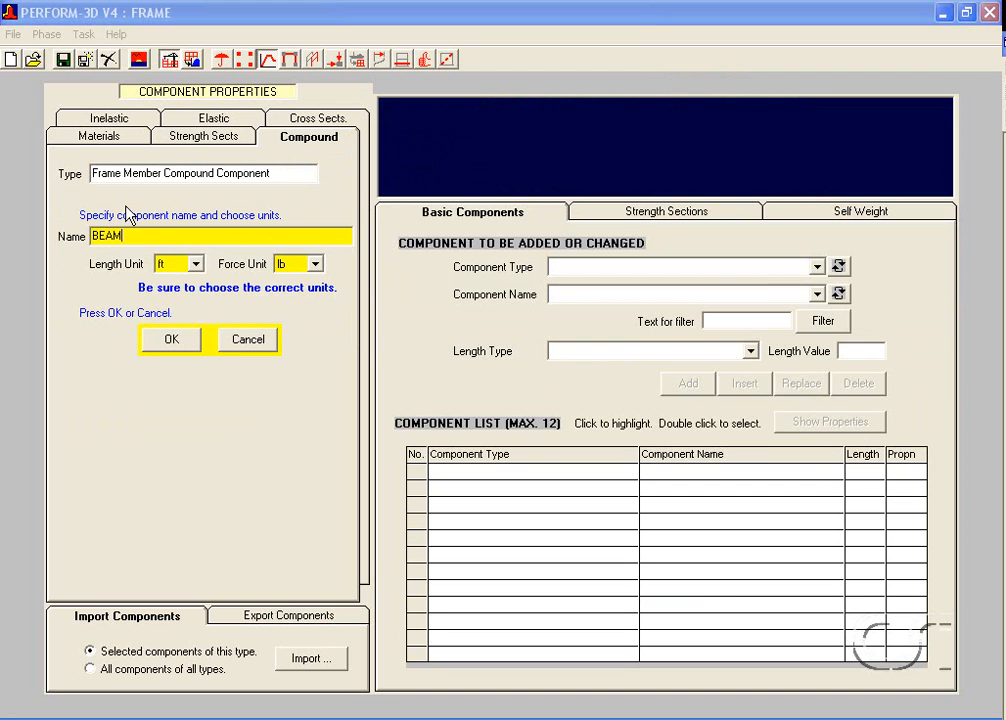
click(178, 343)
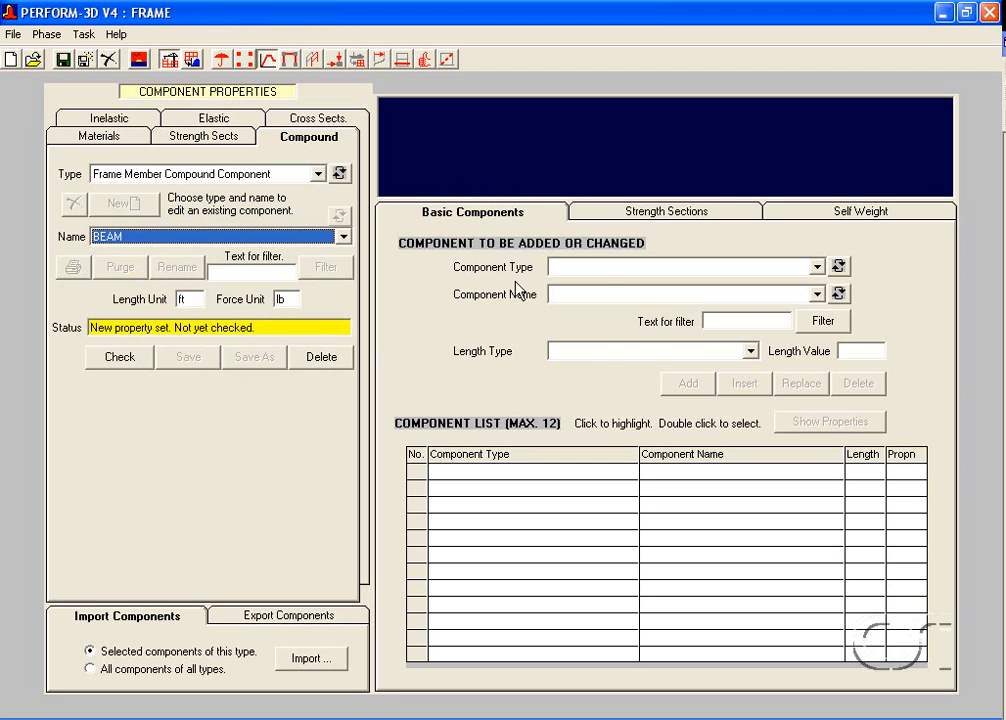
Step: Add the BeamW18x50 standard steel section to the BEAM compound component, with a proportion of unassigned length of 1
click(659, 267)
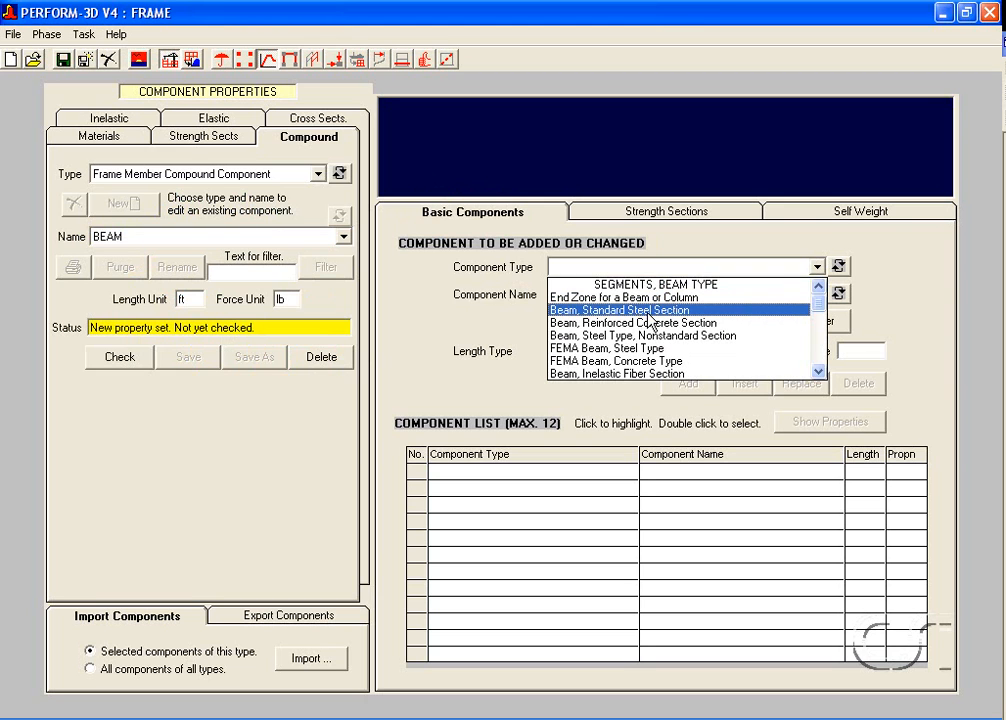
click(651, 312)
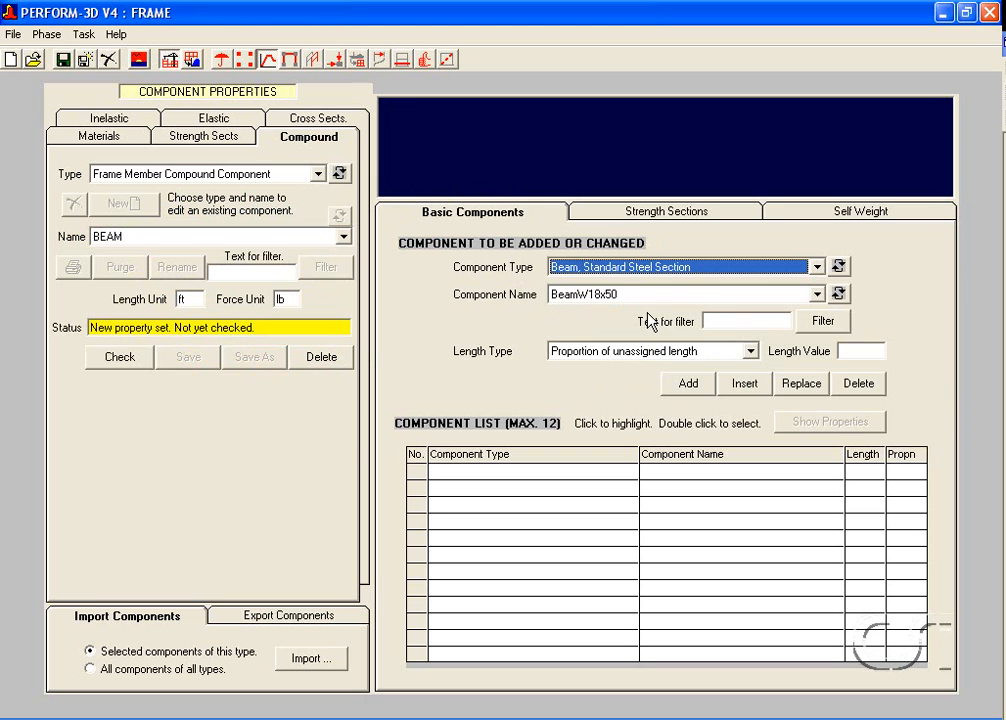
click(645, 300)
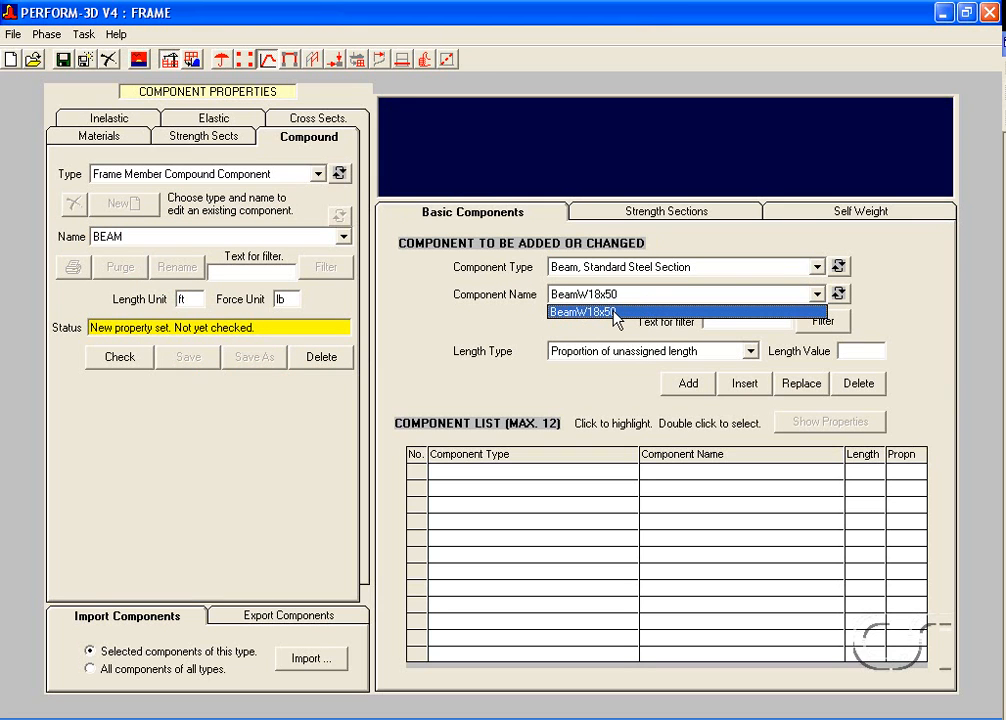
click(617, 312)
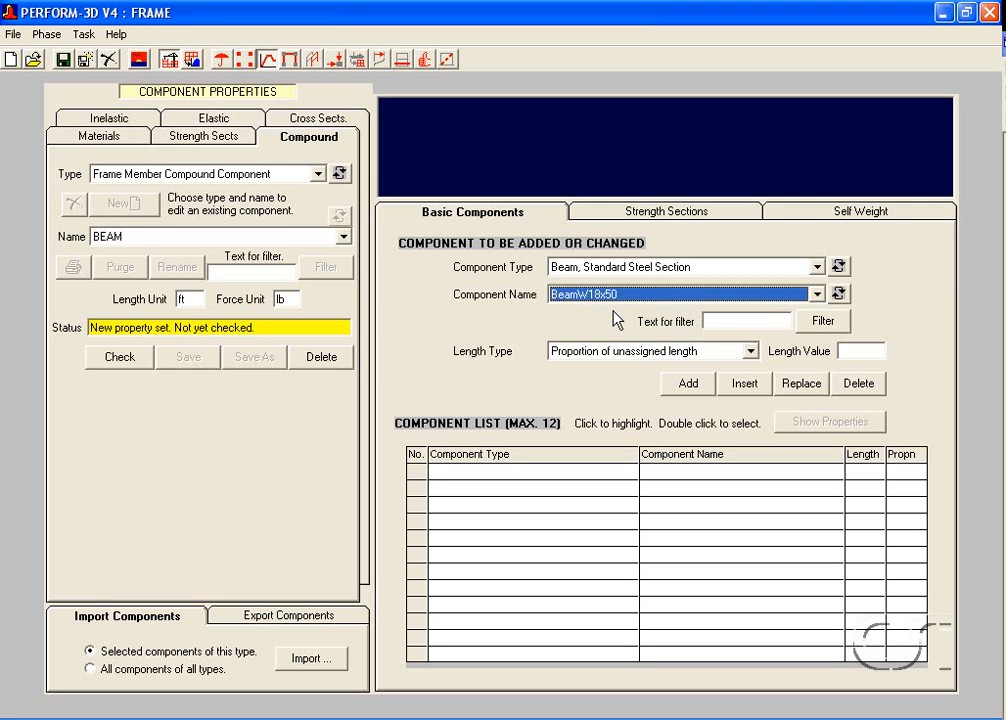
click(633, 351)
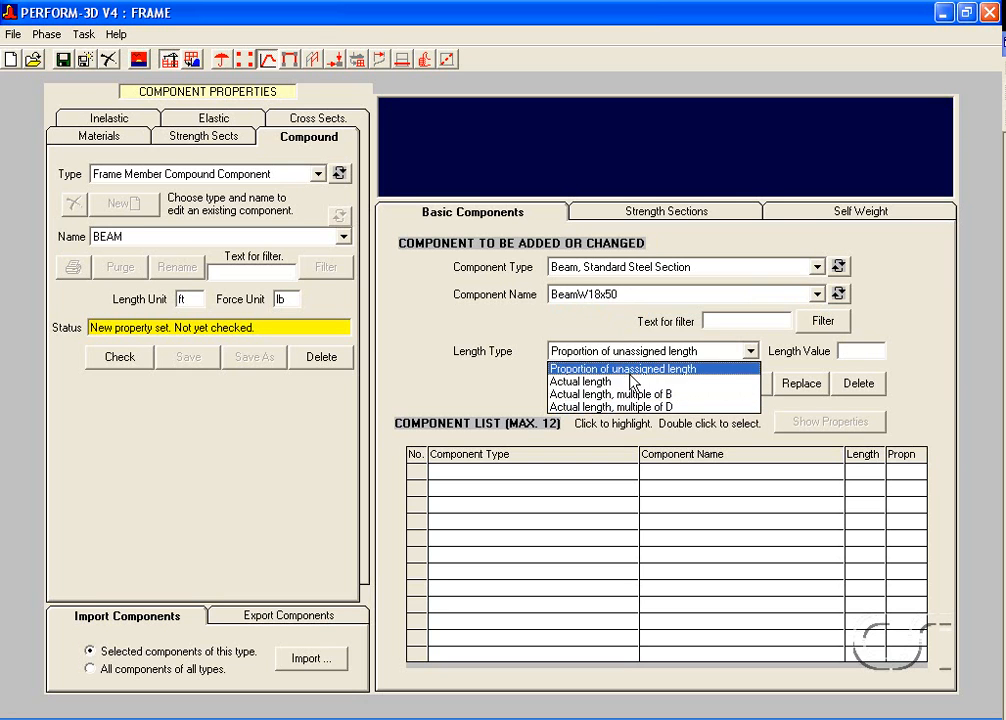
click(630, 370)
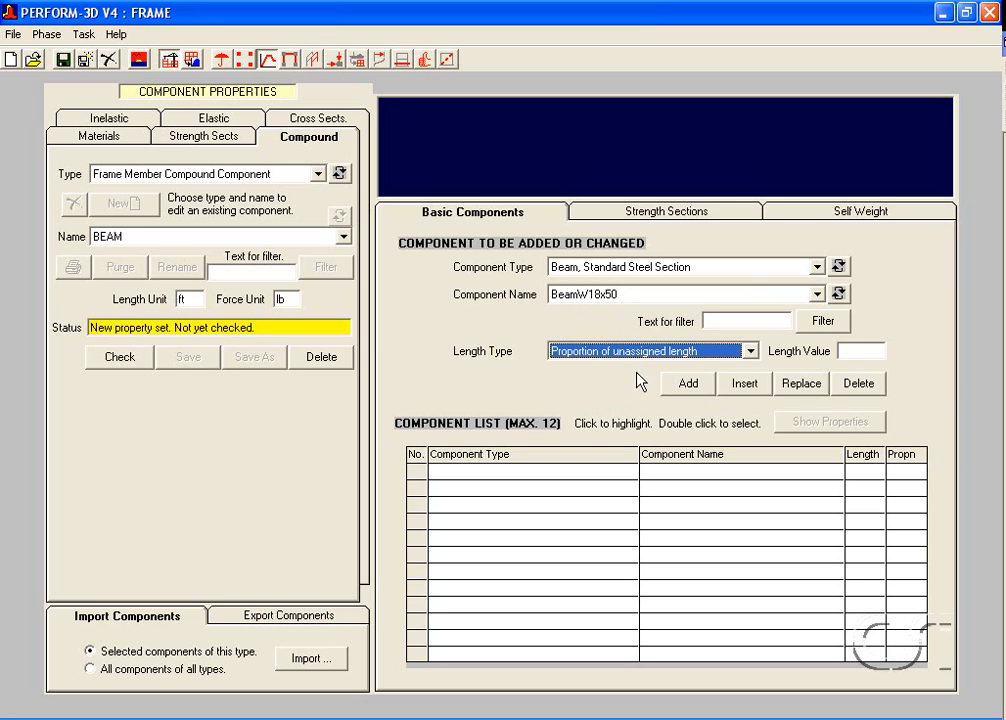
click(855, 347)
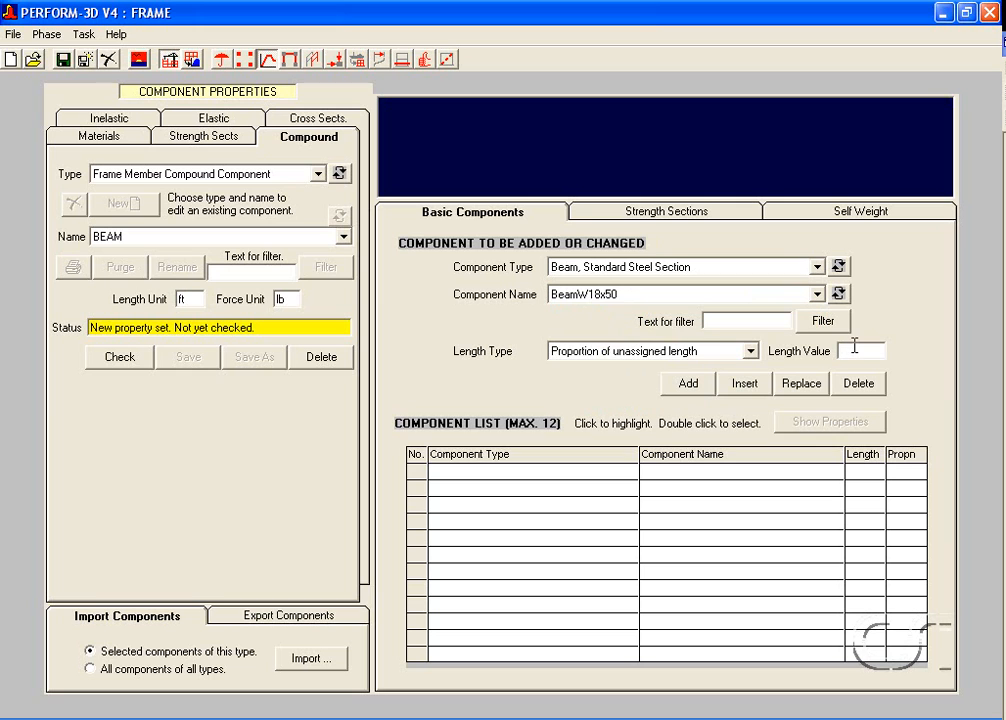
text(1)
click(688, 384)
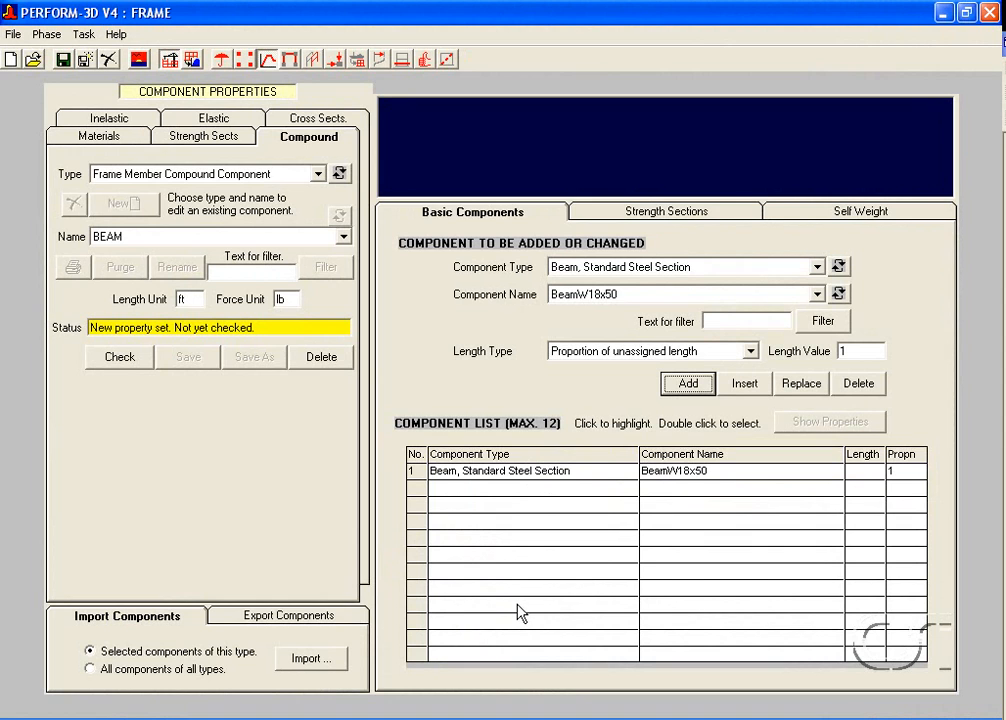
Step: Set the BEAM compound component's self weight to 50 lb per ft, and check and save it
click(670, 215)
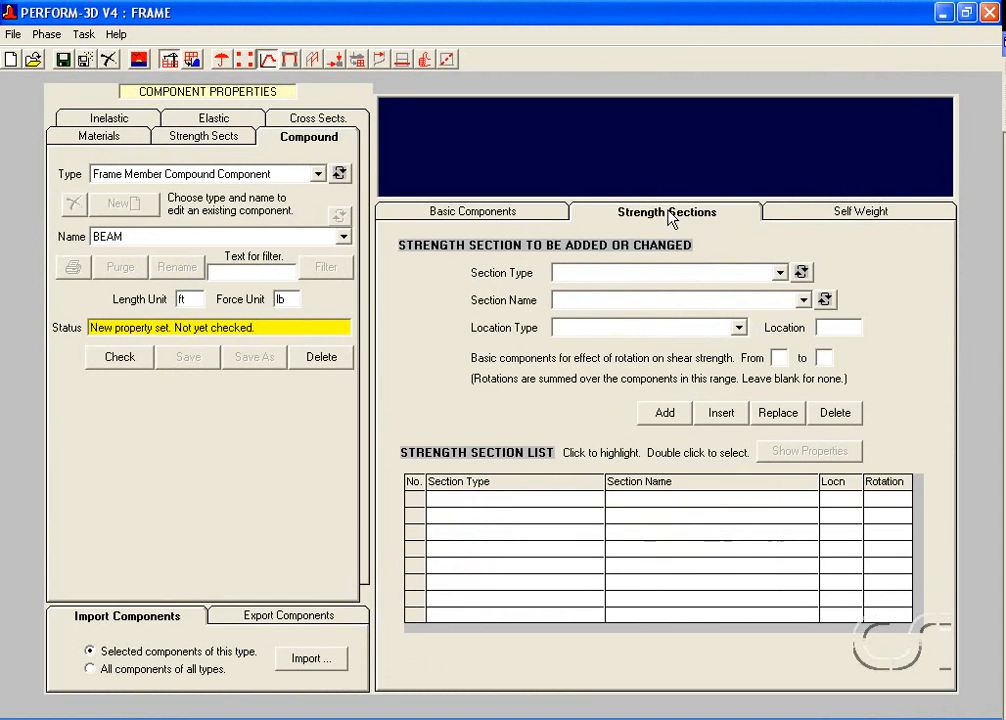
click(806, 216)
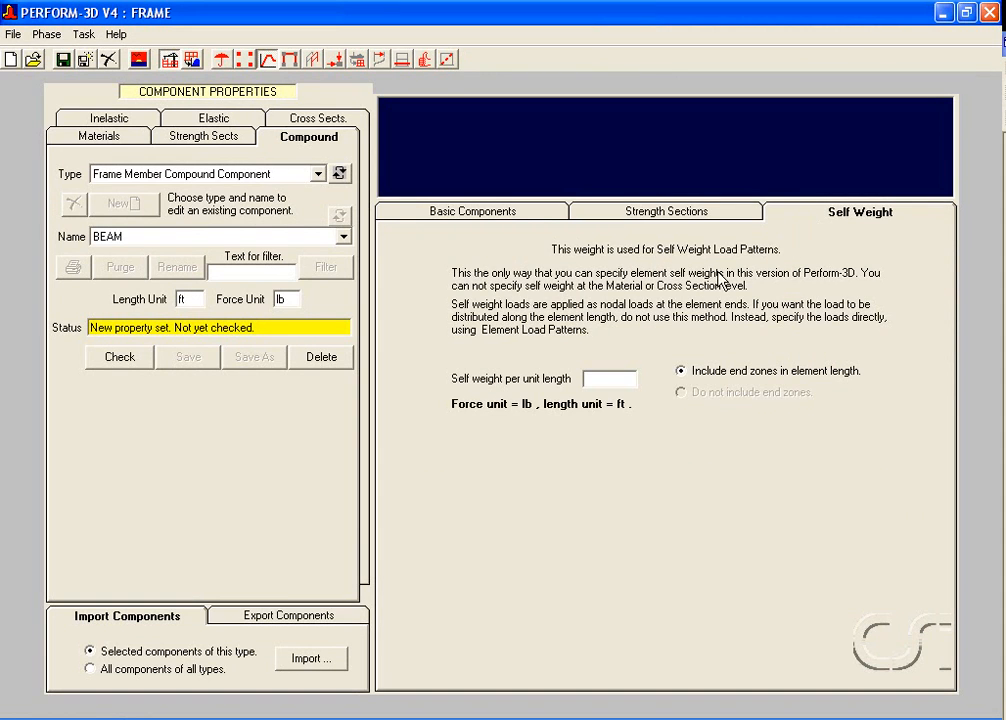
click(601, 378)
text(50)
click(118, 366)
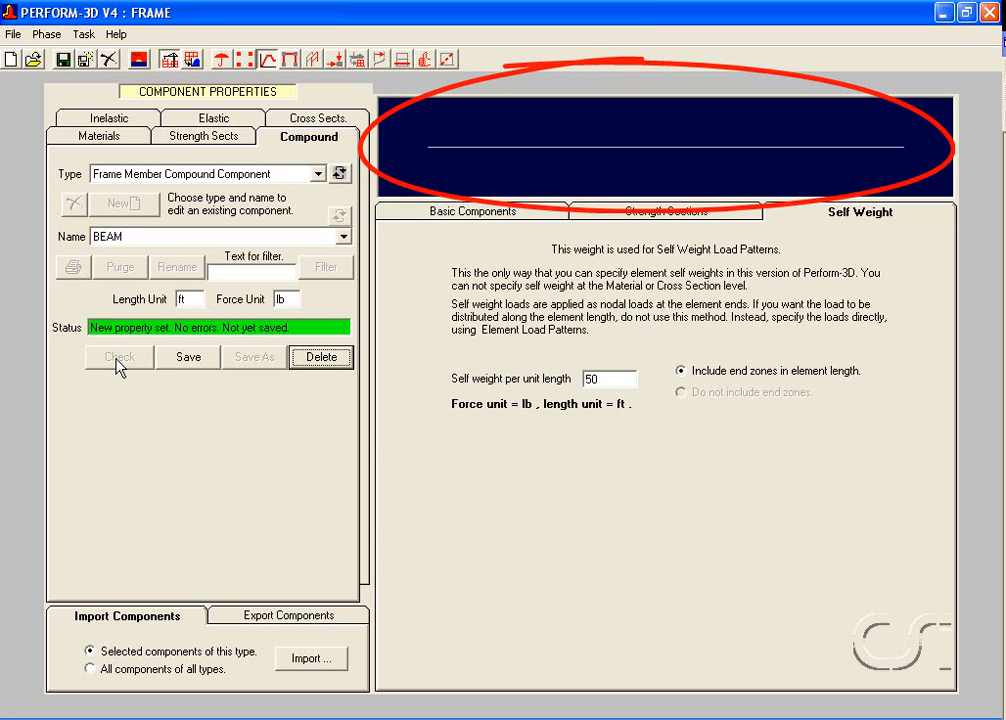
click(187, 358)
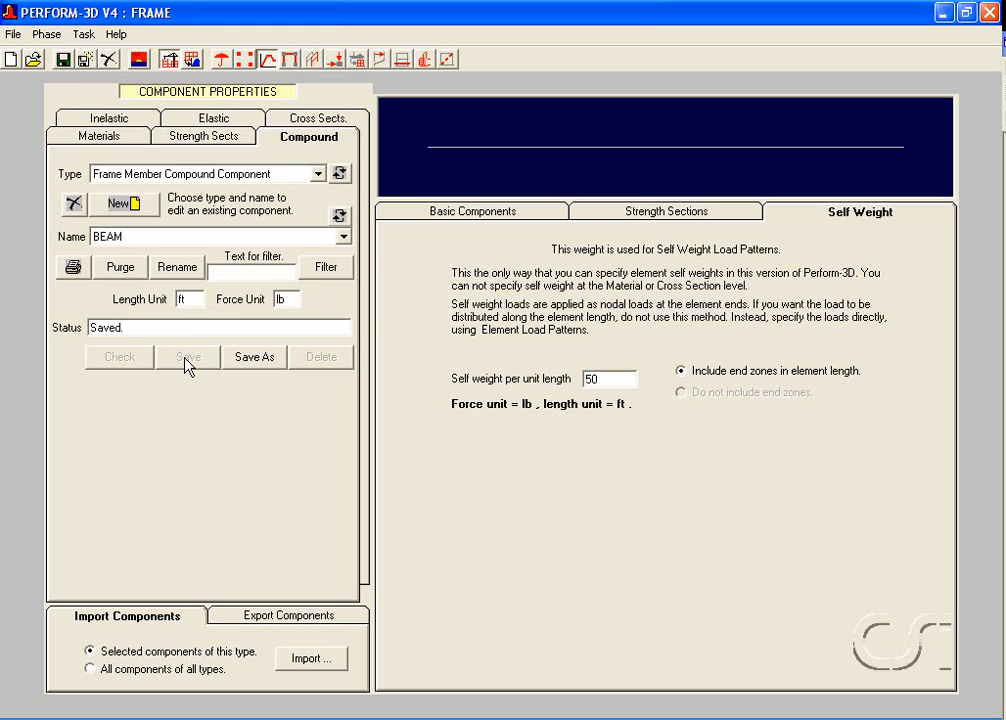
Step: Create another Frame Member Compound Component named COLUMN with ft and lb units
click(133, 204)
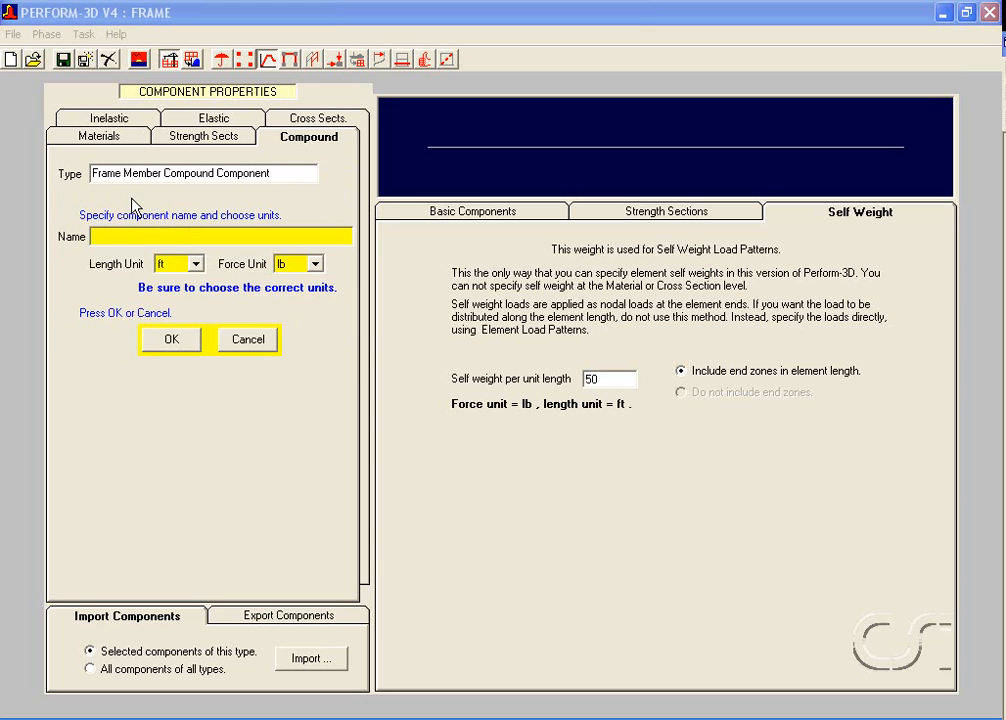
text(COLUMN)
click(171, 341)
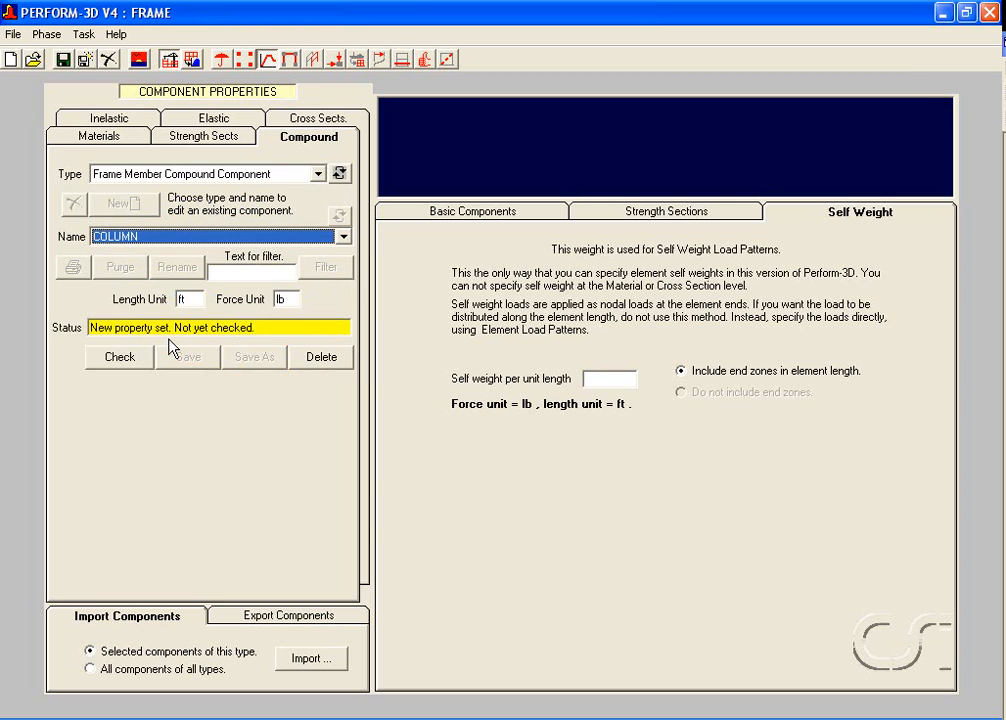
Step: Add the ColumnW18x50 standard steel column section to the COLUMN compound component, with a proportion of unassigned length of 1
click(477, 220)
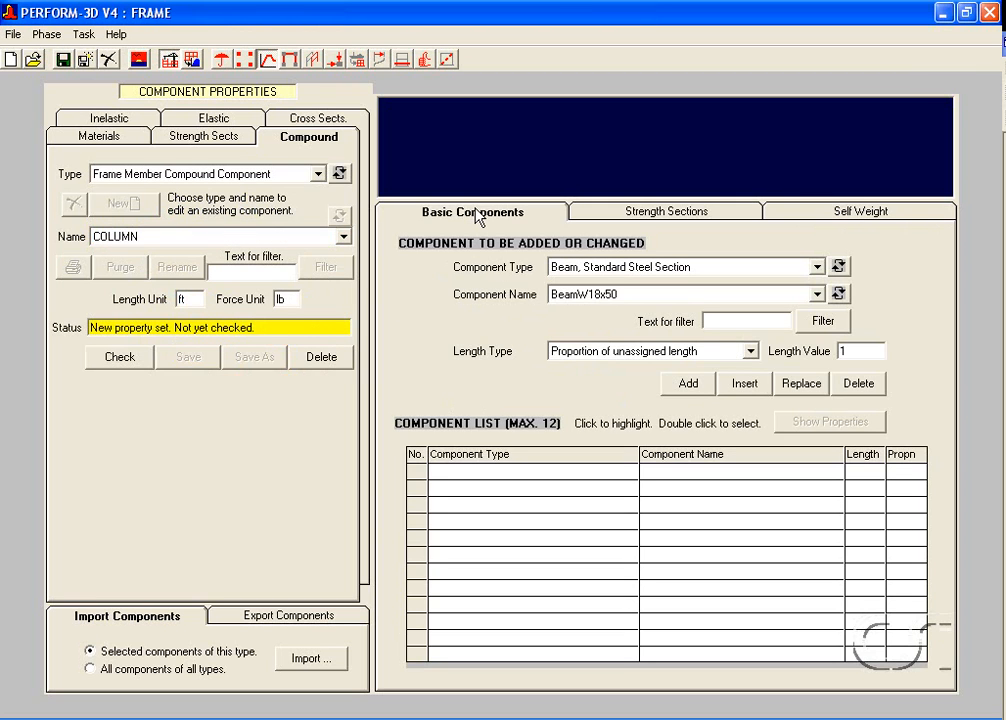
click(602, 268)
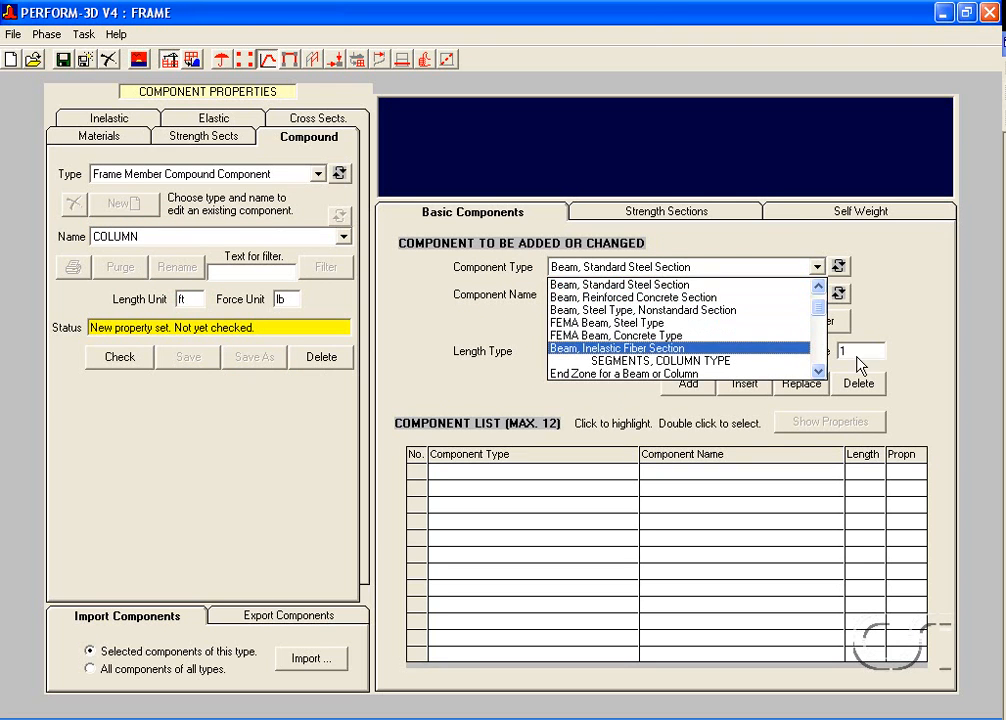
click(819, 372)
click(819, 372)
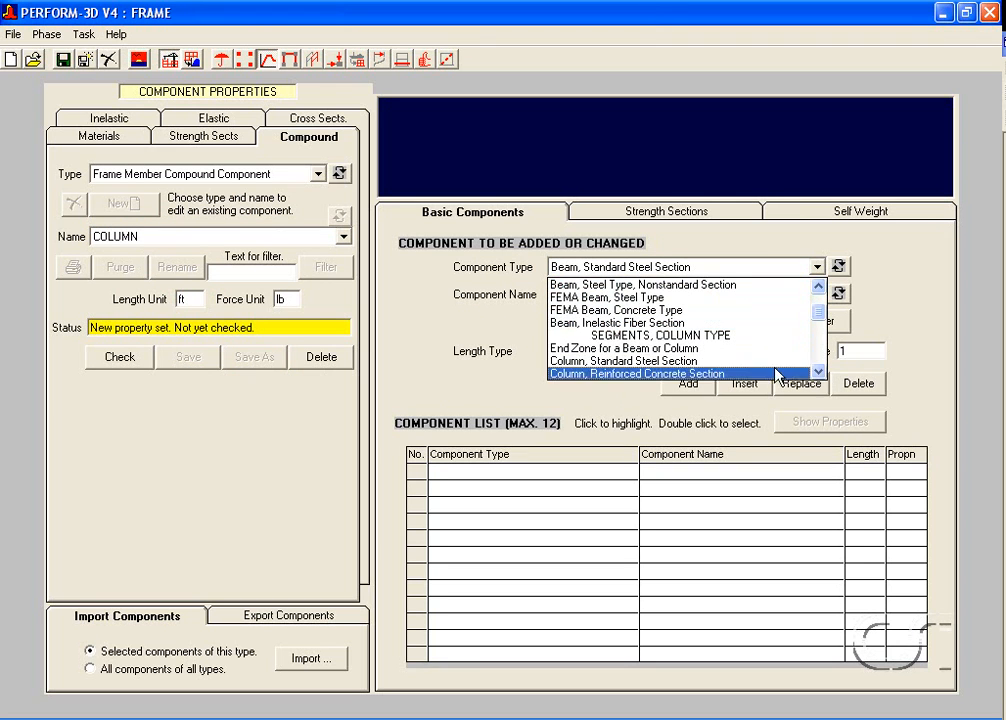
click(640, 362)
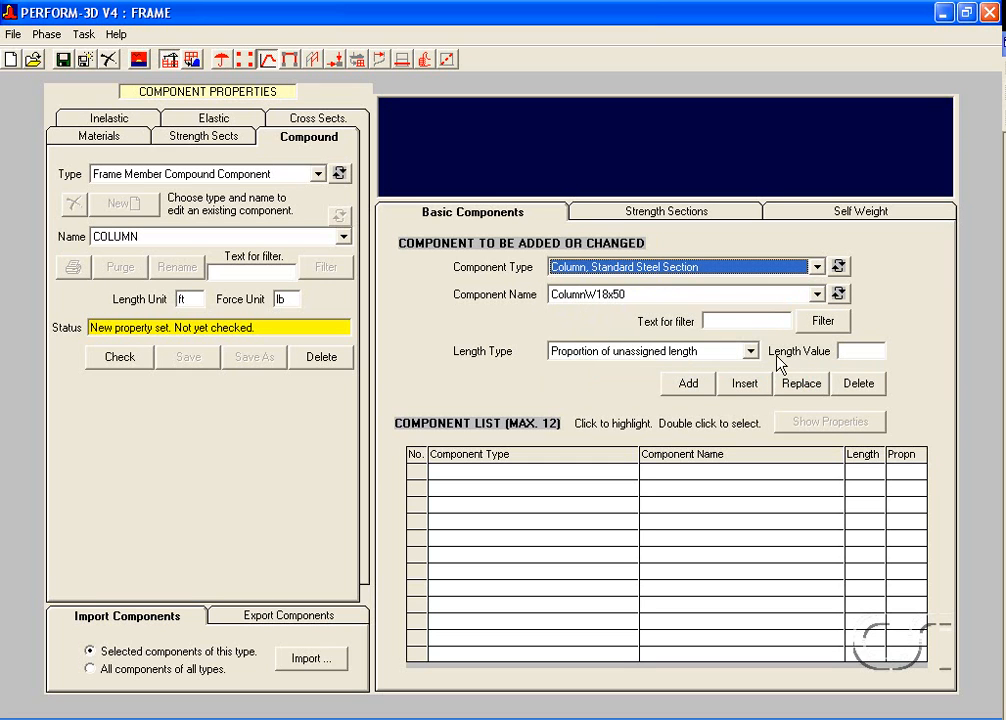
click(849, 352)
text(1)
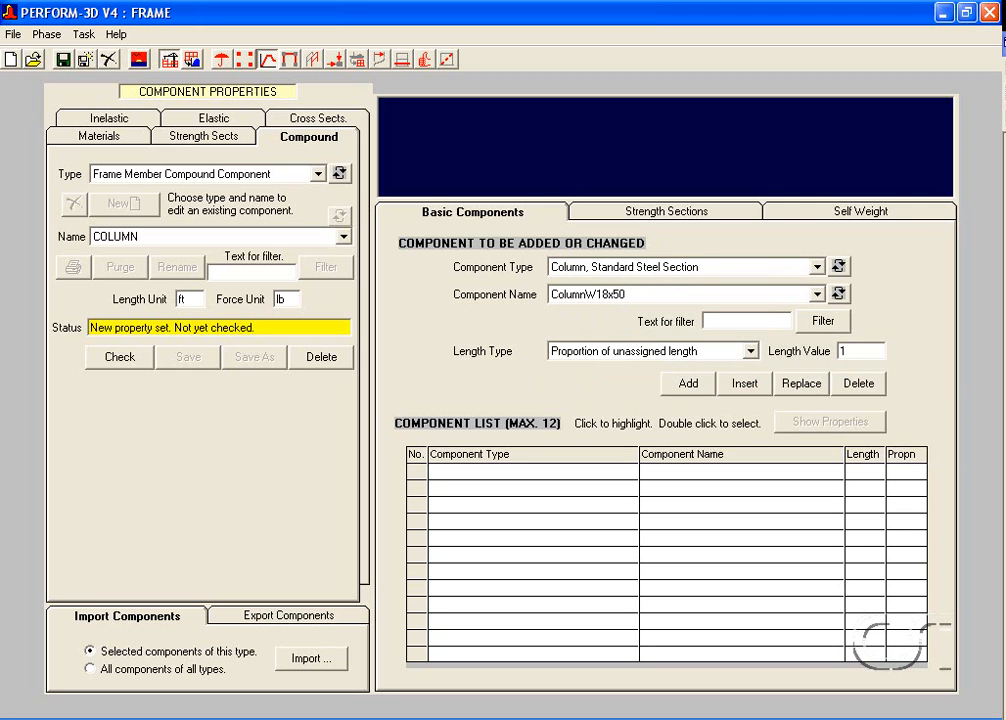
click(692, 385)
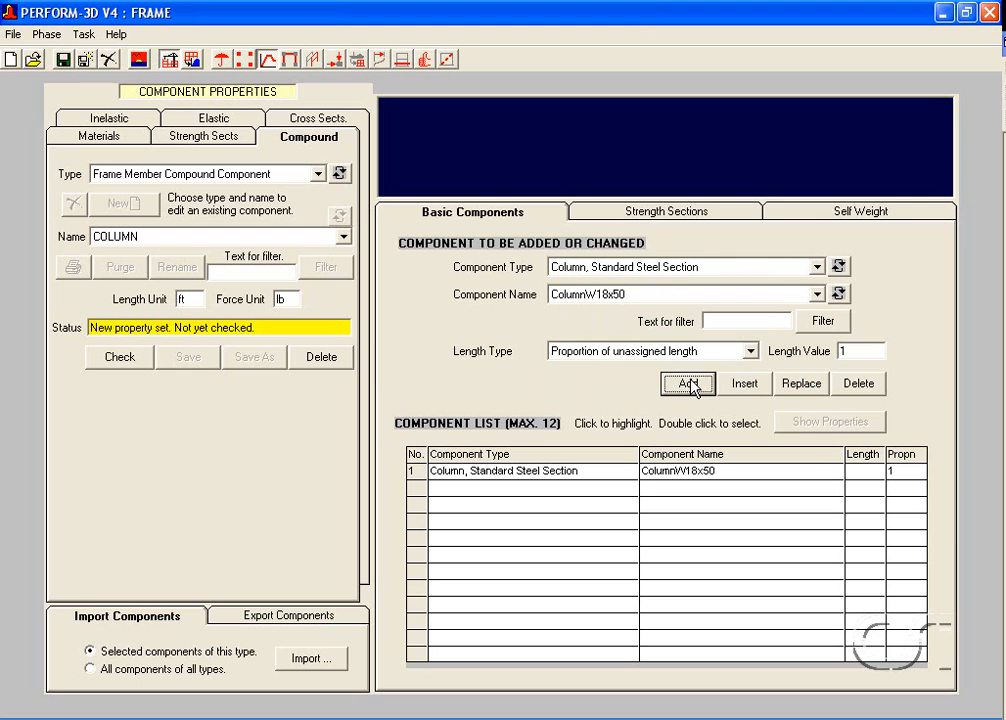
Step: Set the COLUMN compound component's self weight to 50 lb per ft, check and save it, and select the BEAM component
click(839, 216)
click(609, 377)
text(50)
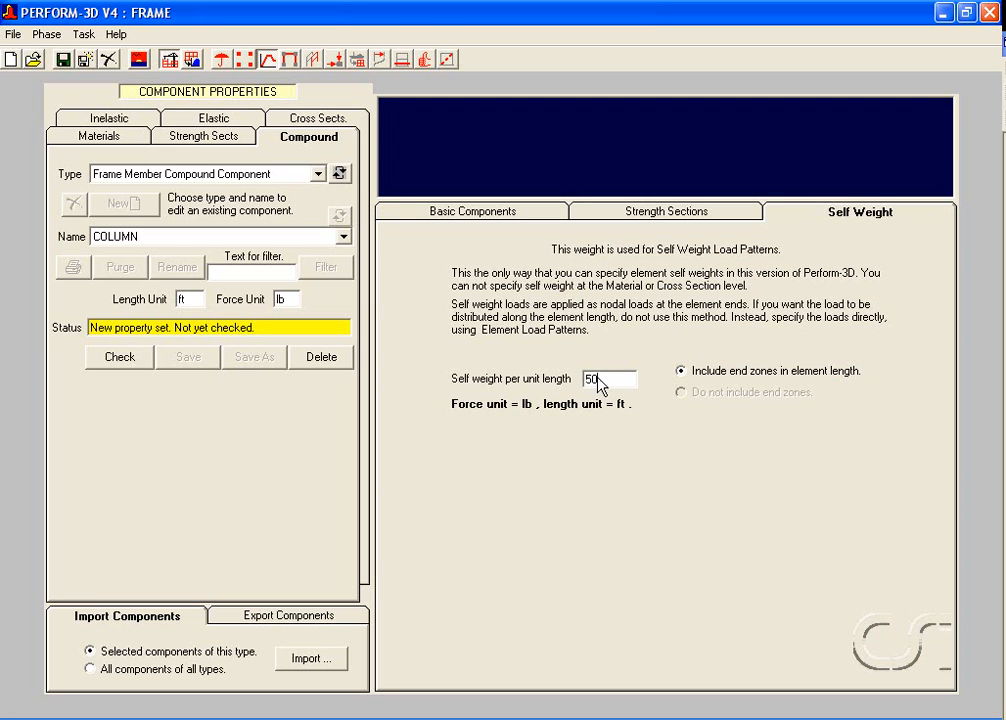
click(119, 360)
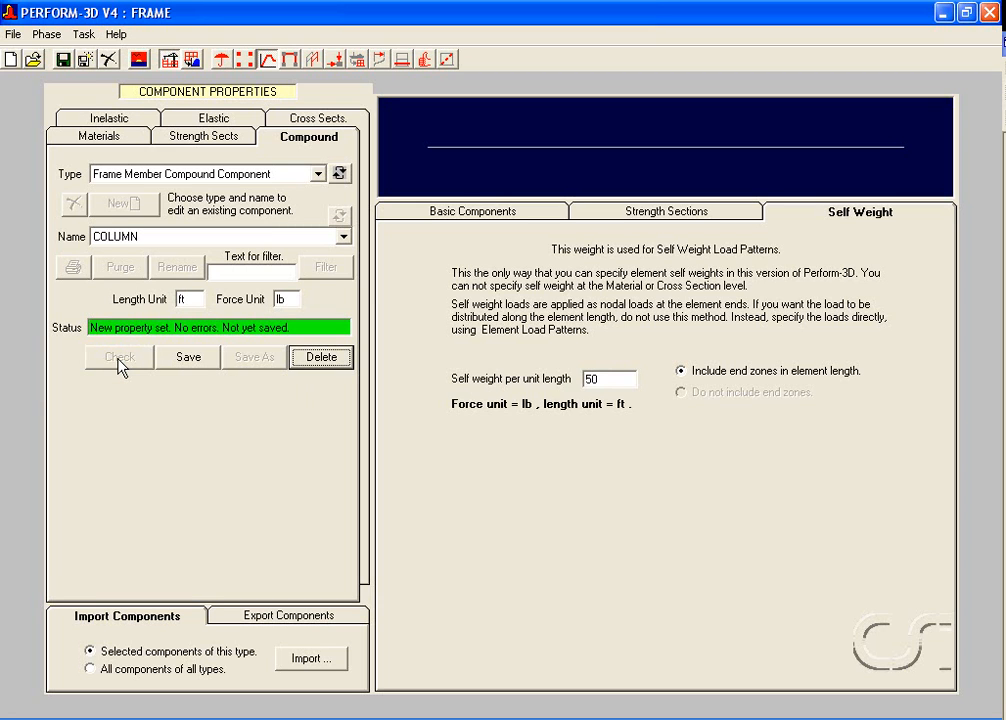
click(190, 367)
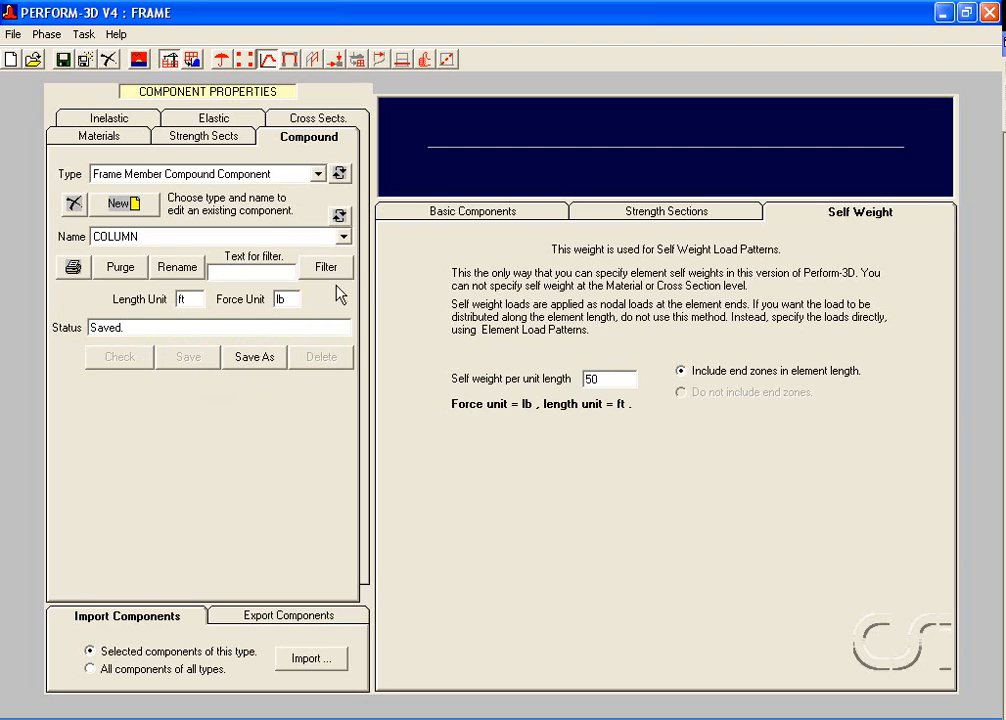
click(344, 238)
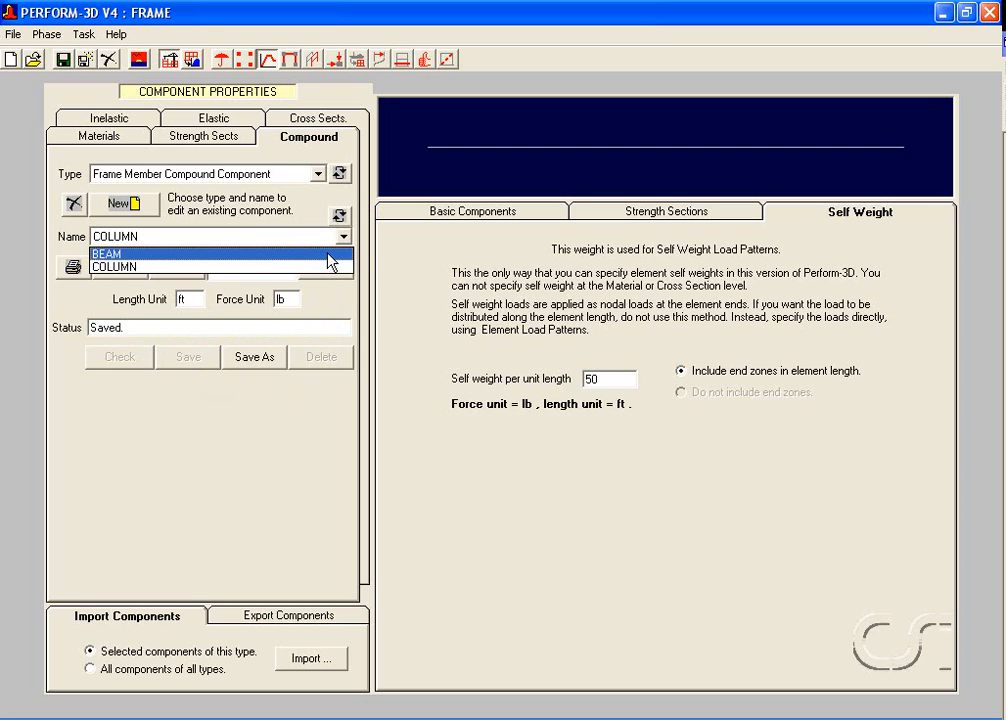
click(328, 254)
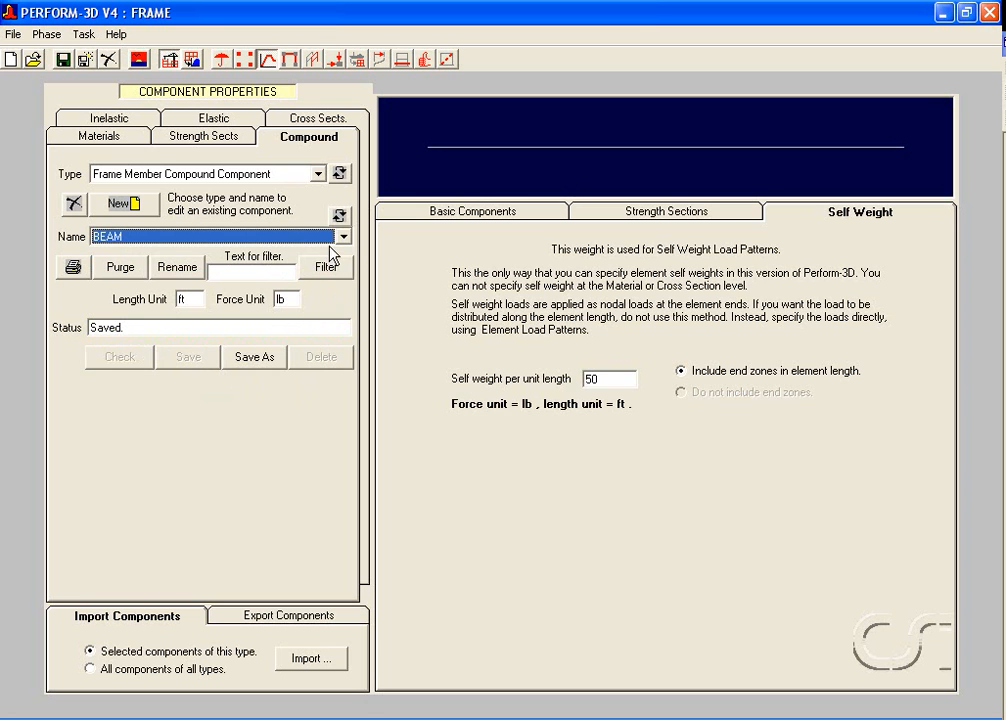
Step: Create a Beam-type element group named BEAM with geometric nonlinearity set to None
click(289, 61)
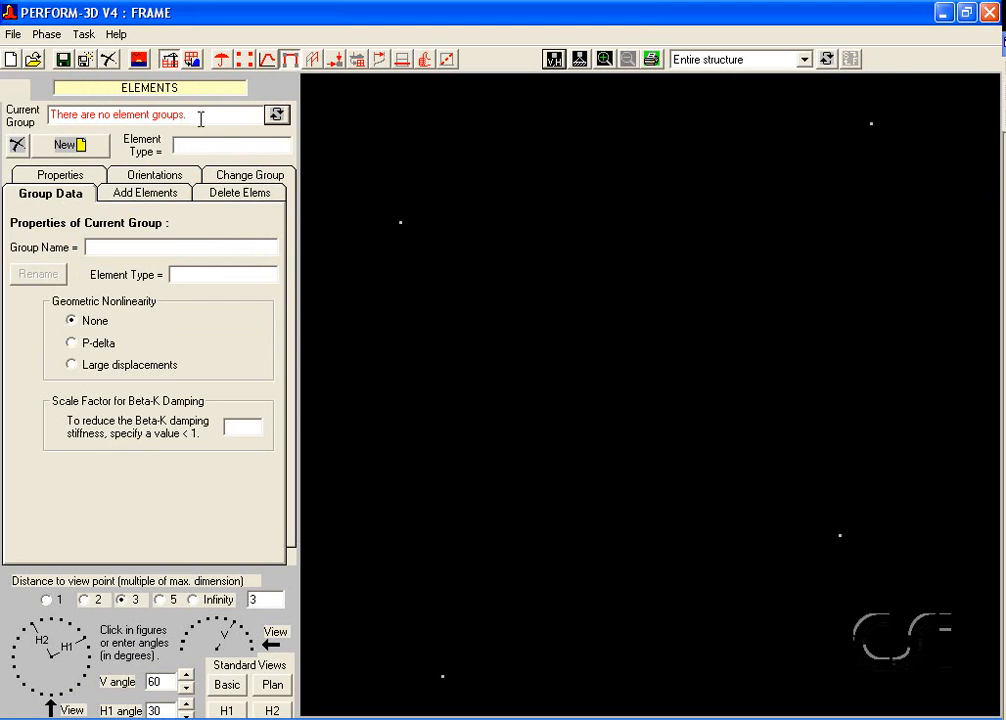
click(78, 146)
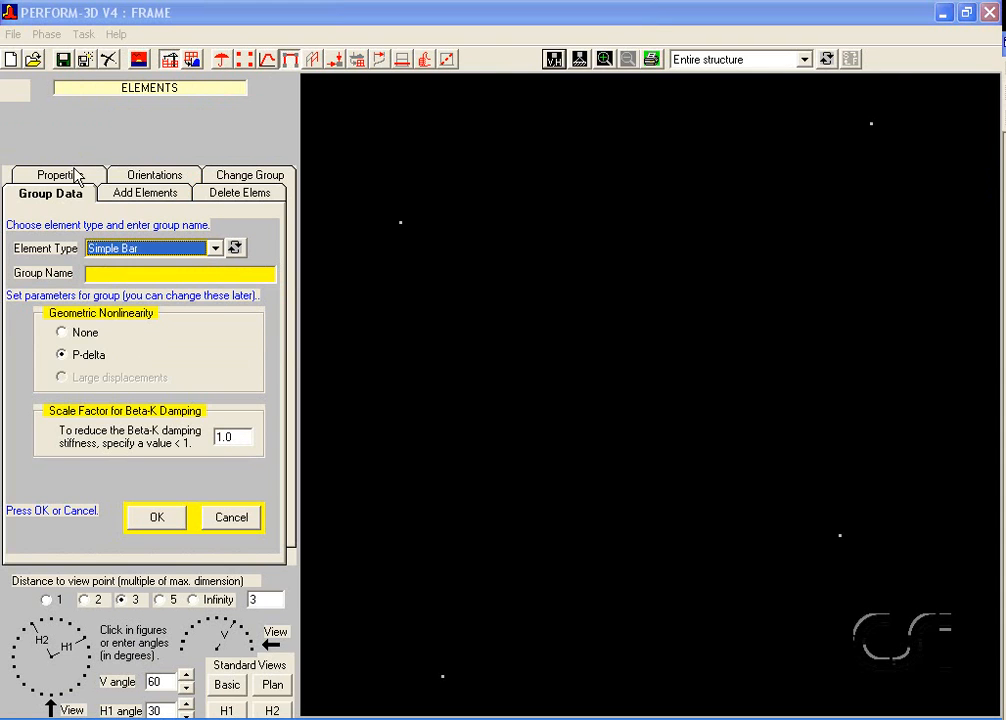
click(131, 256)
click(119, 277)
click(119, 274)
text(BEAM)
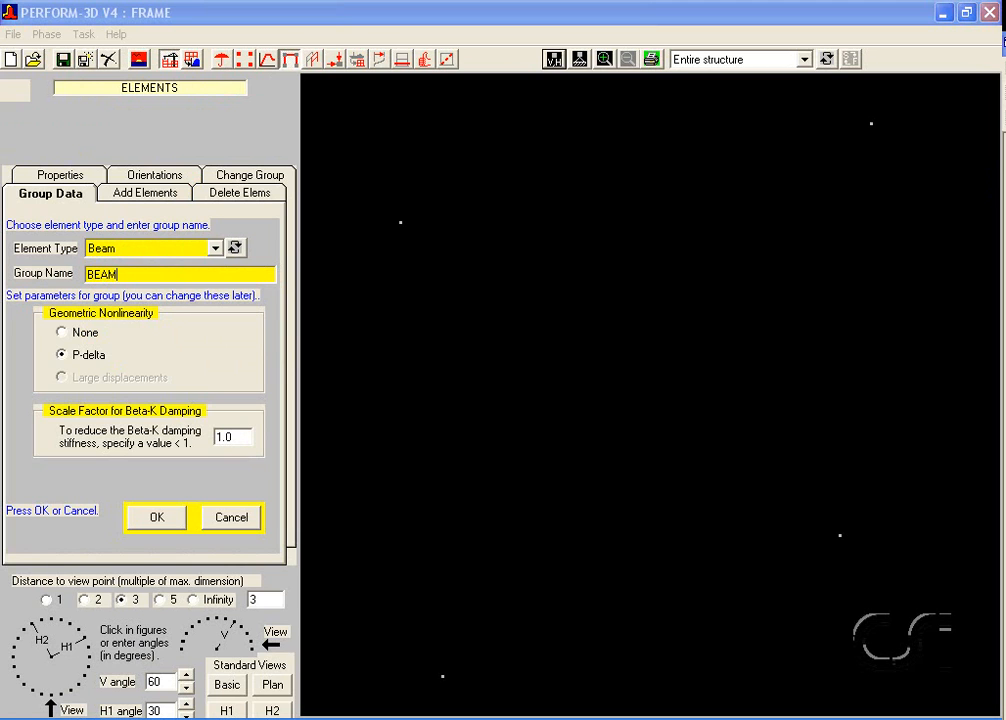
click(62, 333)
click(155, 518)
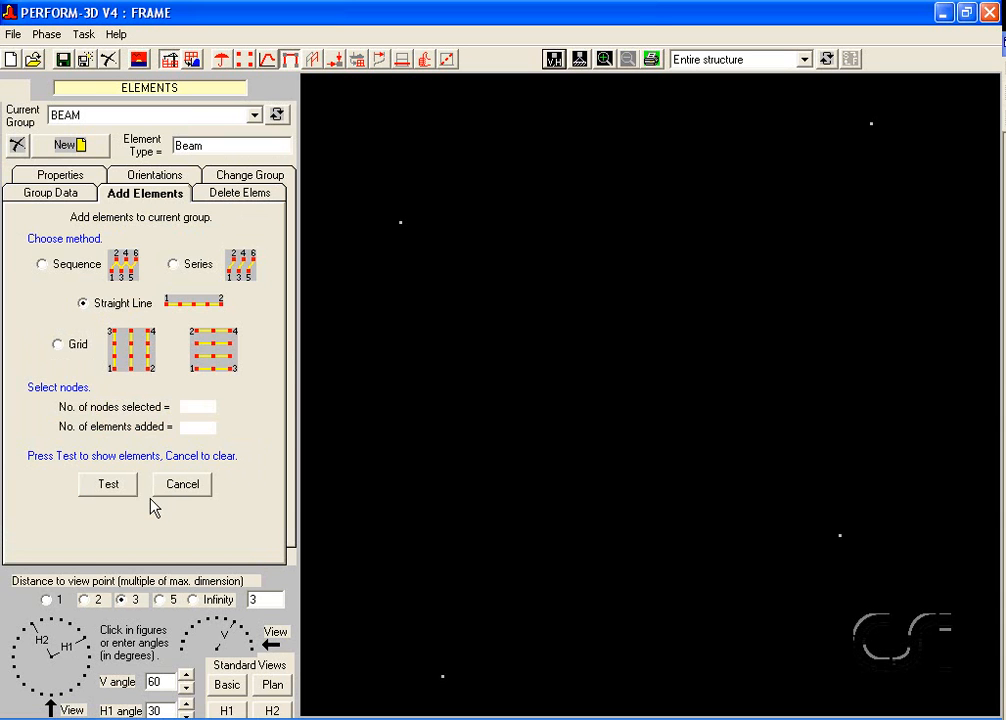
Step: Create a Column-type element group named COLUMN with geometric nonlinearity set to None, and check its group data
click(80, 146)
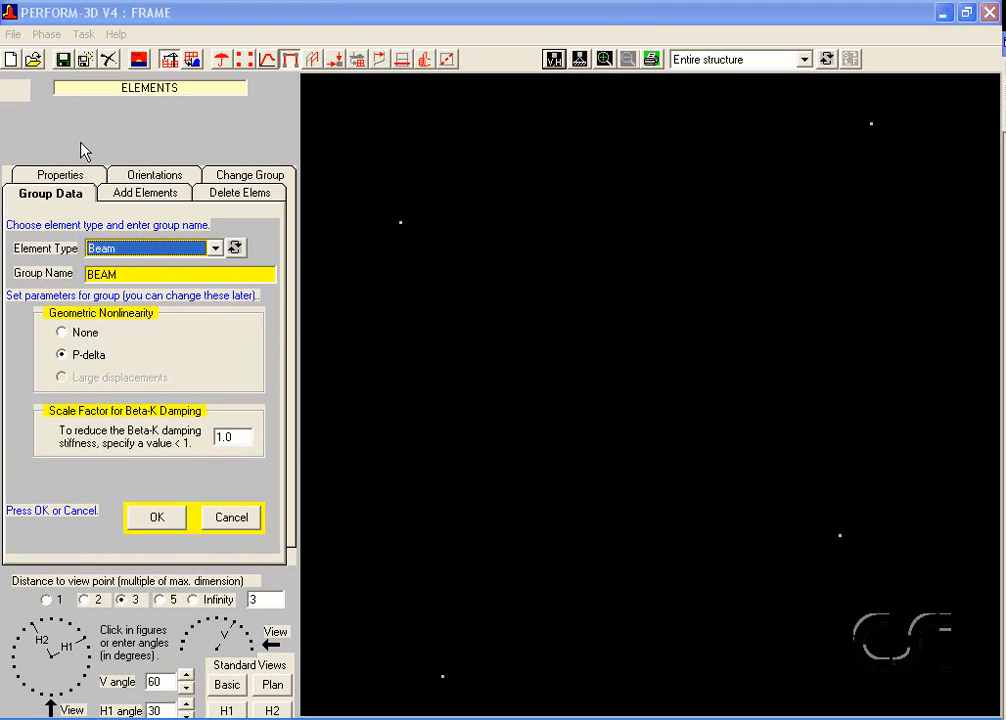
click(147, 255)
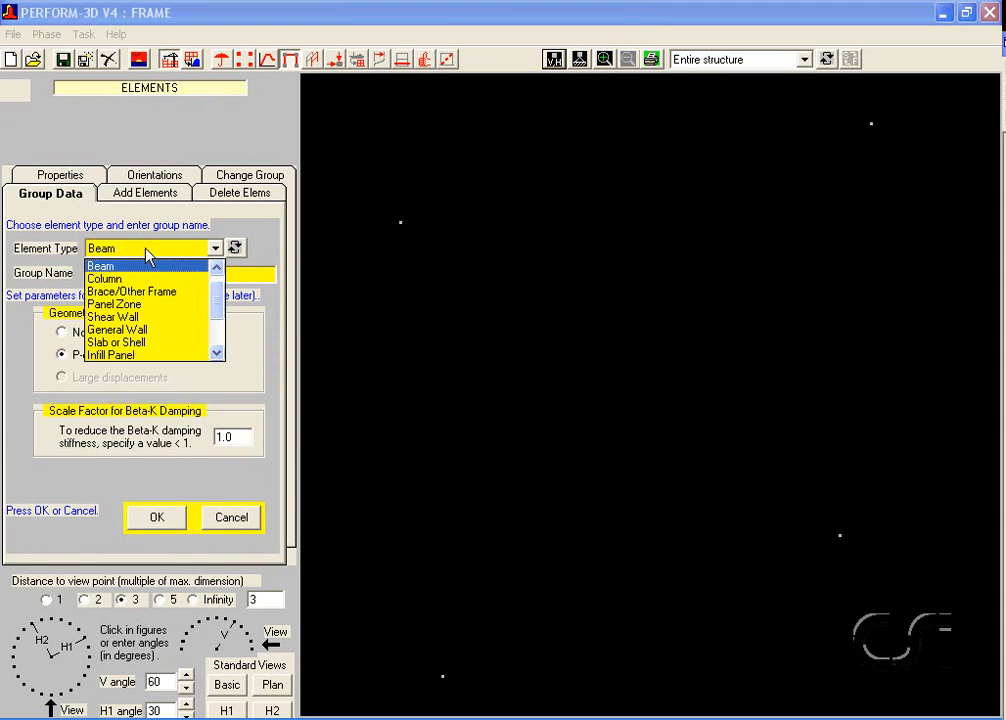
click(131, 278)
click(131, 277)
double_click(131, 277)
text(COLUMN)
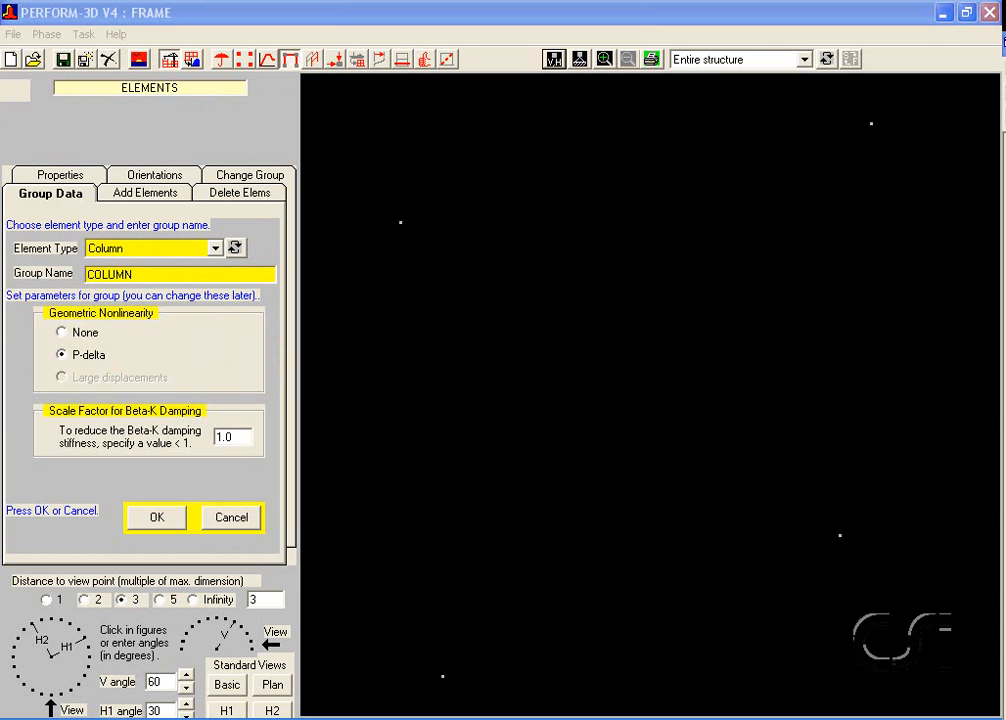
click(63, 332)
click(166, 527)
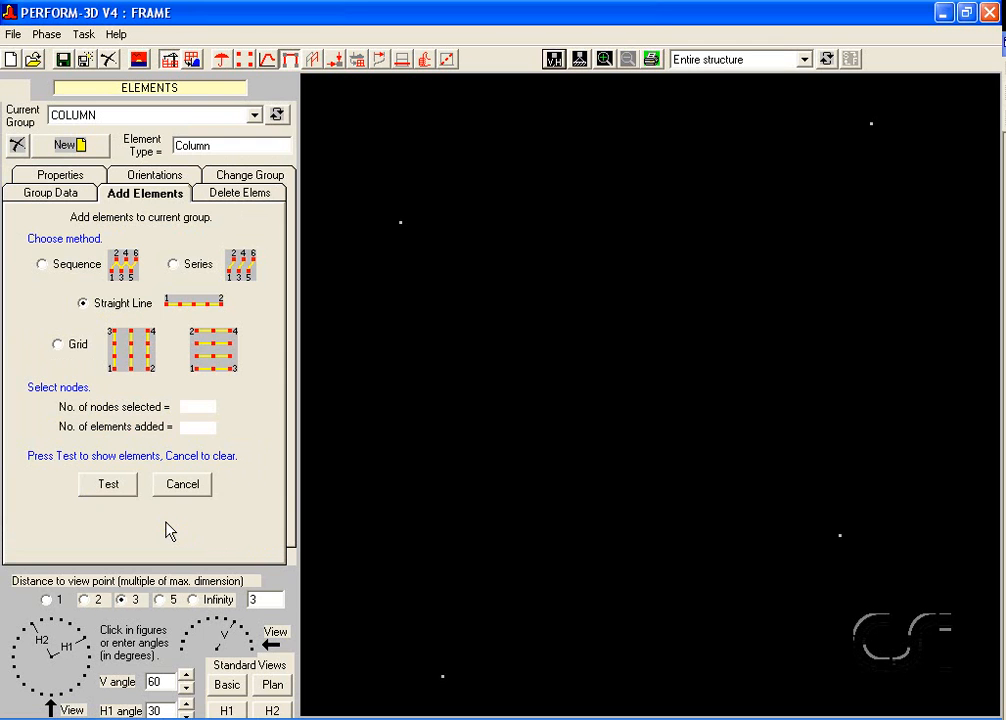
click(50, 197)
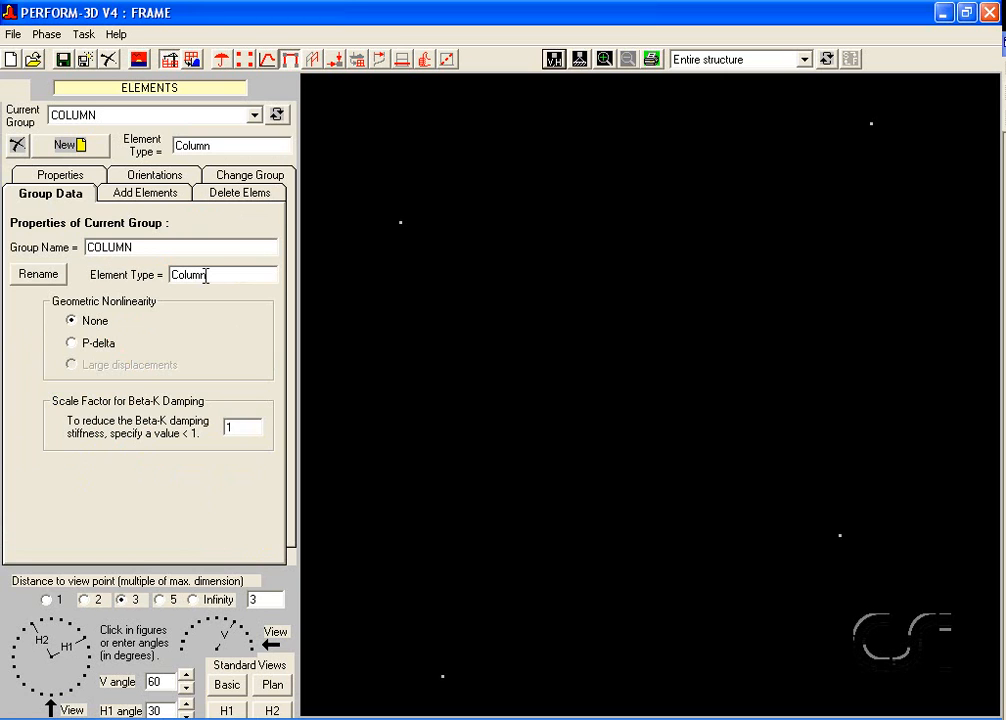
Step: Add a beam element to the BEAM group with the Straight Line method between the frame's two upper nodes
click(139, 195)
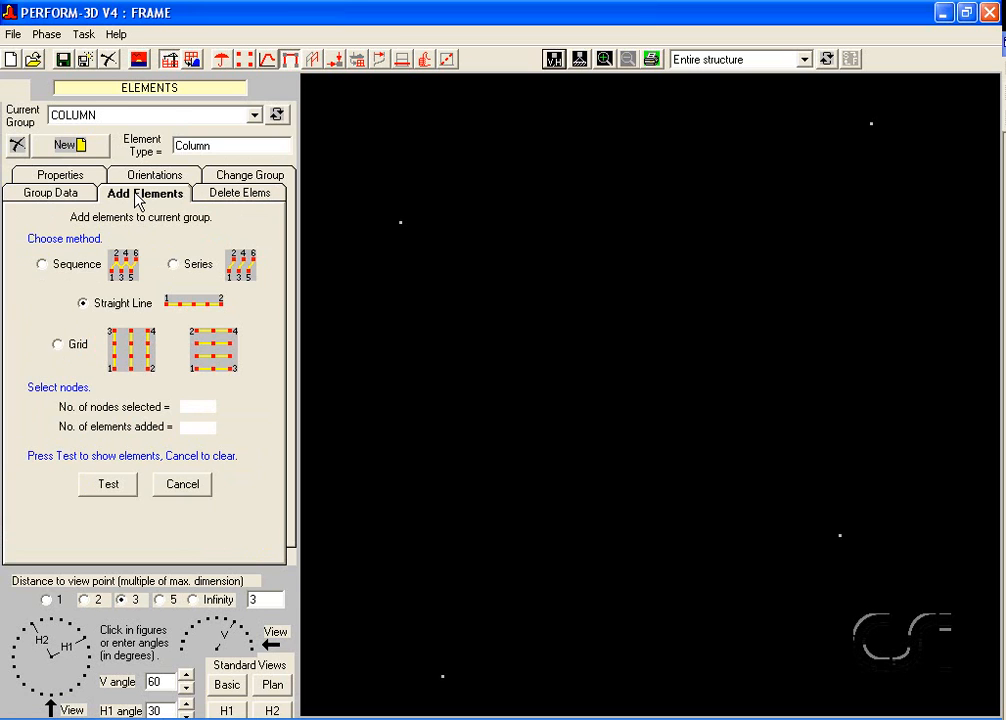
click(107, 118)
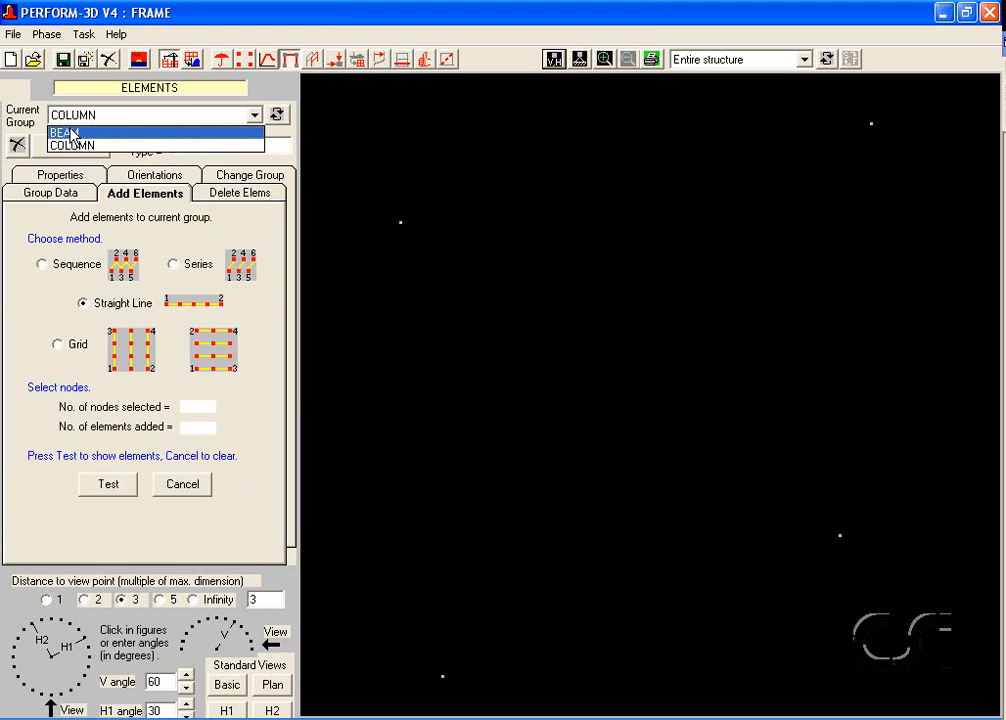
click(72, 133)
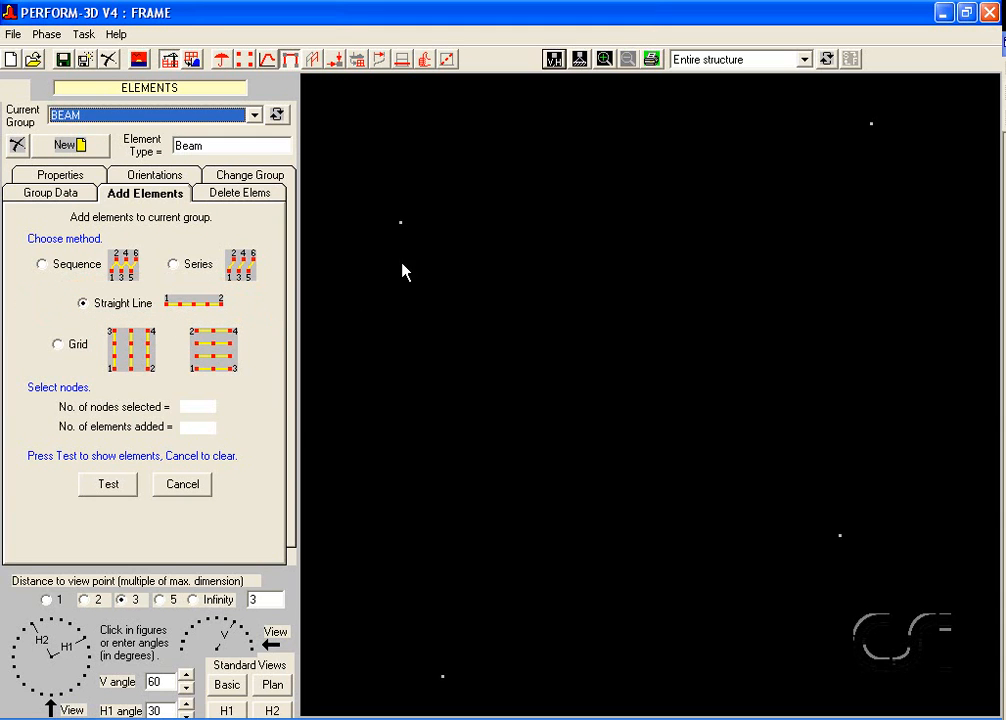
click(401, 222)
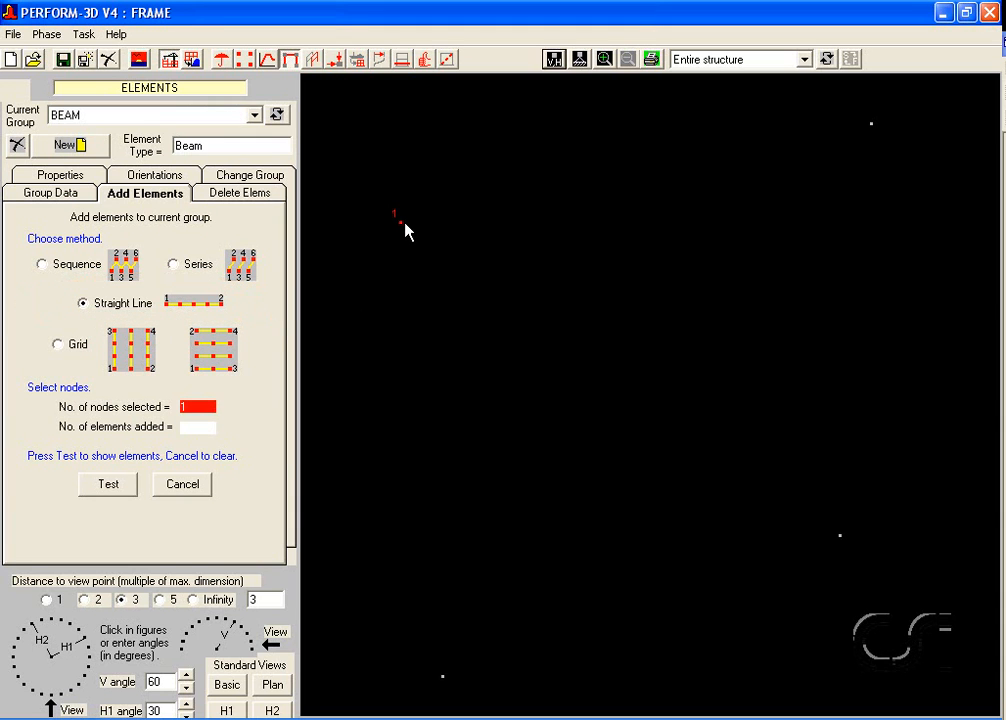
click(872, 124)
click(117, 492)
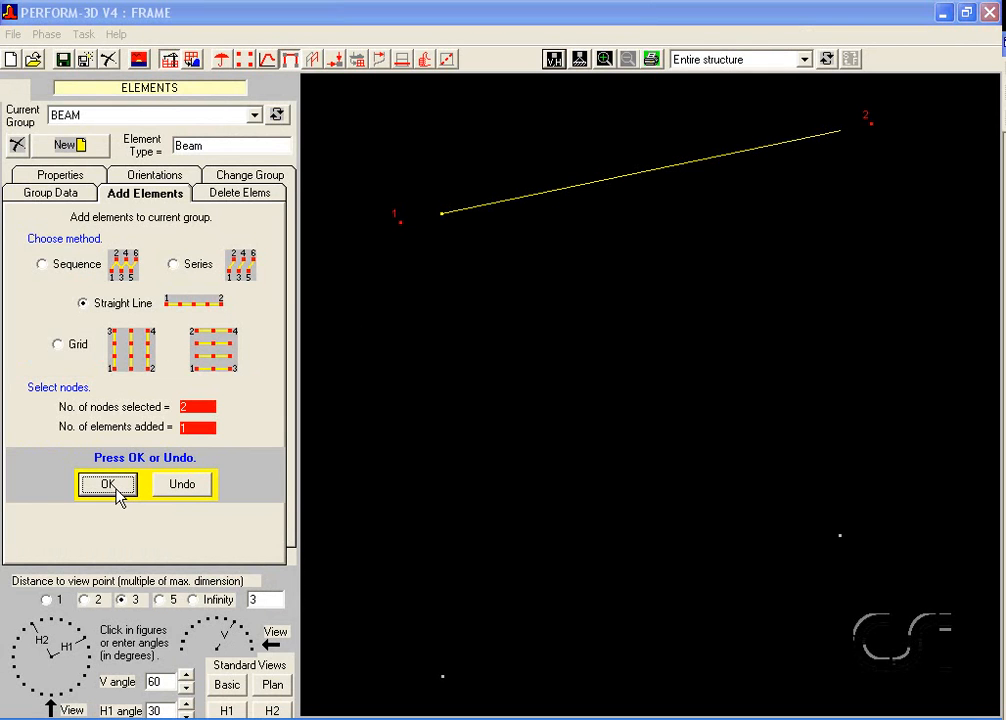
click(110, 486)
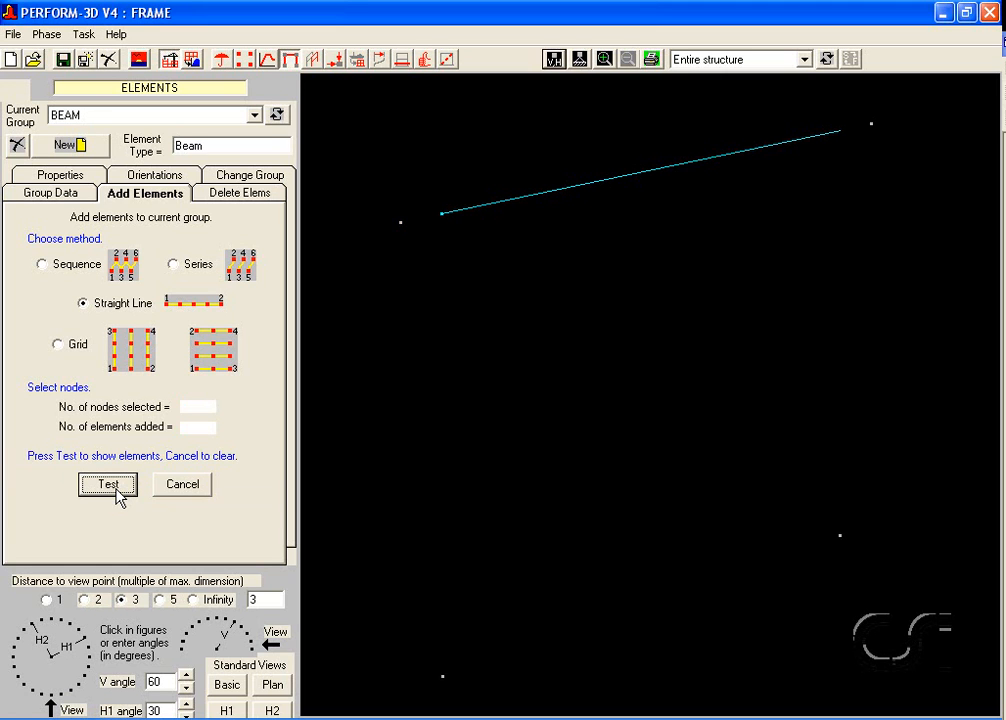
Step: Add two column elements to the COLUMN group with the Grid method, selecting the two base nodes and the two upper nodes
click(183, 118)
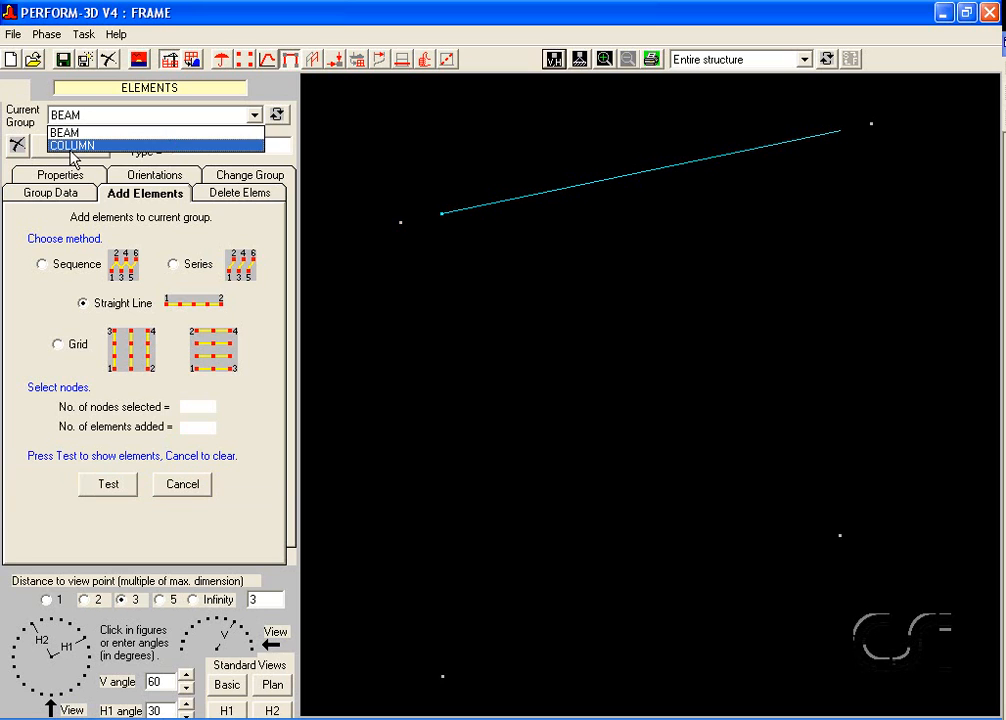
click(127, 146)
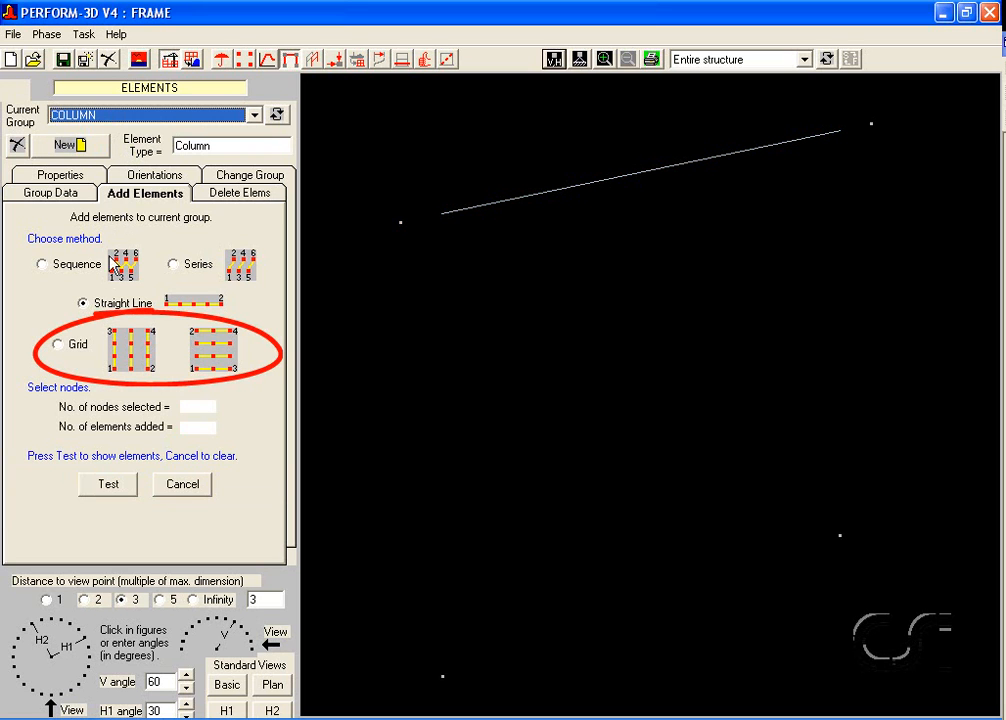
click(58, 345)
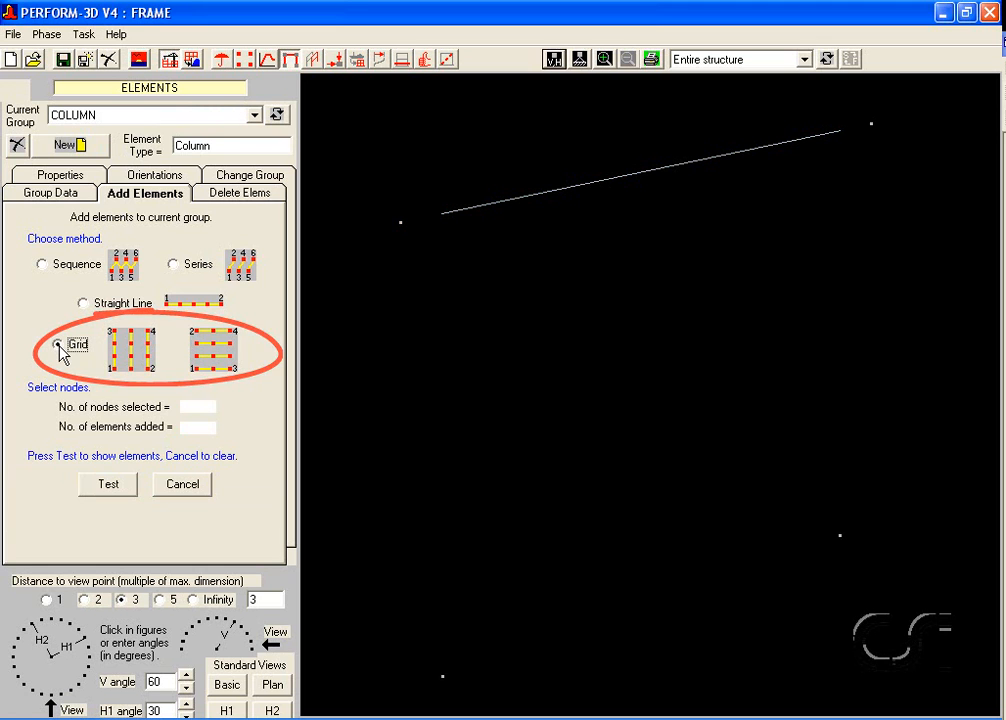
click(442, 679)
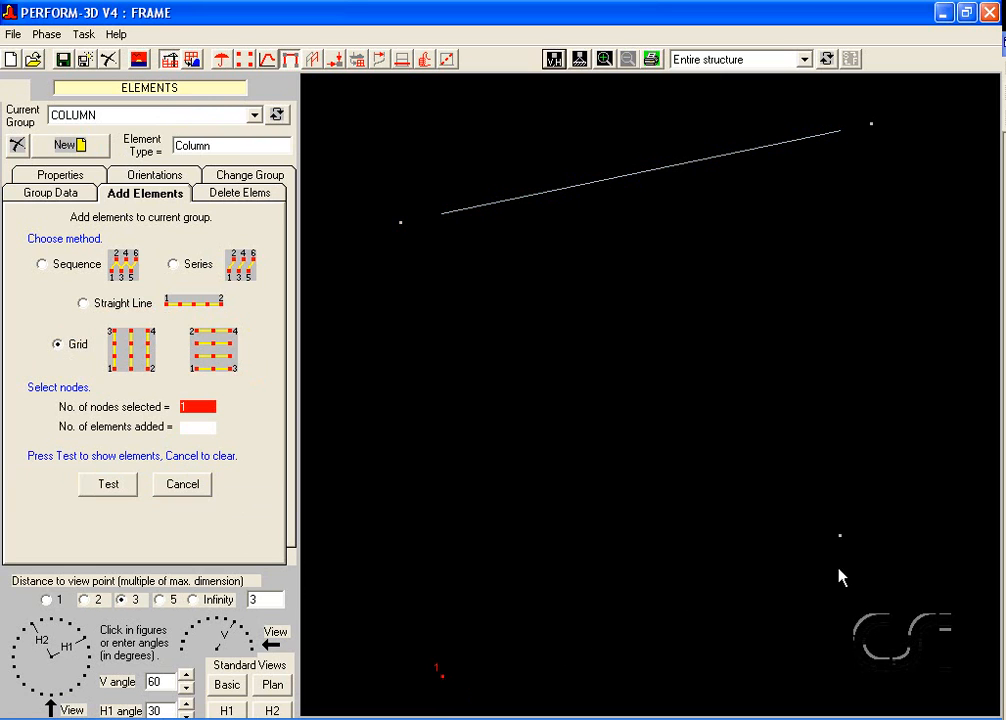
click(839, 537)
click(841, 130)
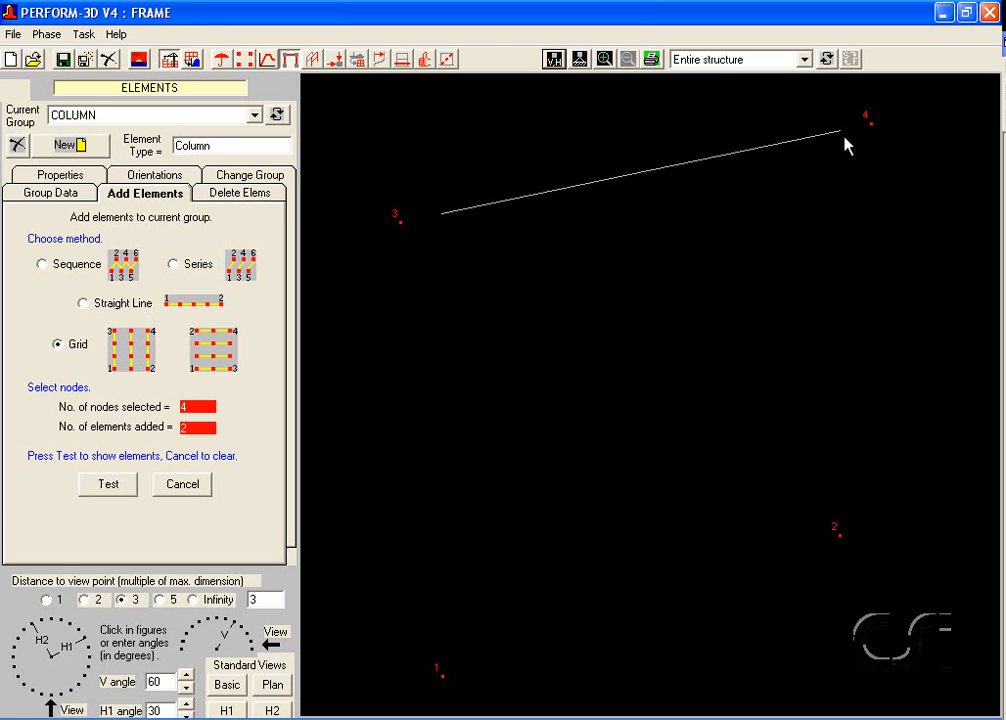
click(109, 486)
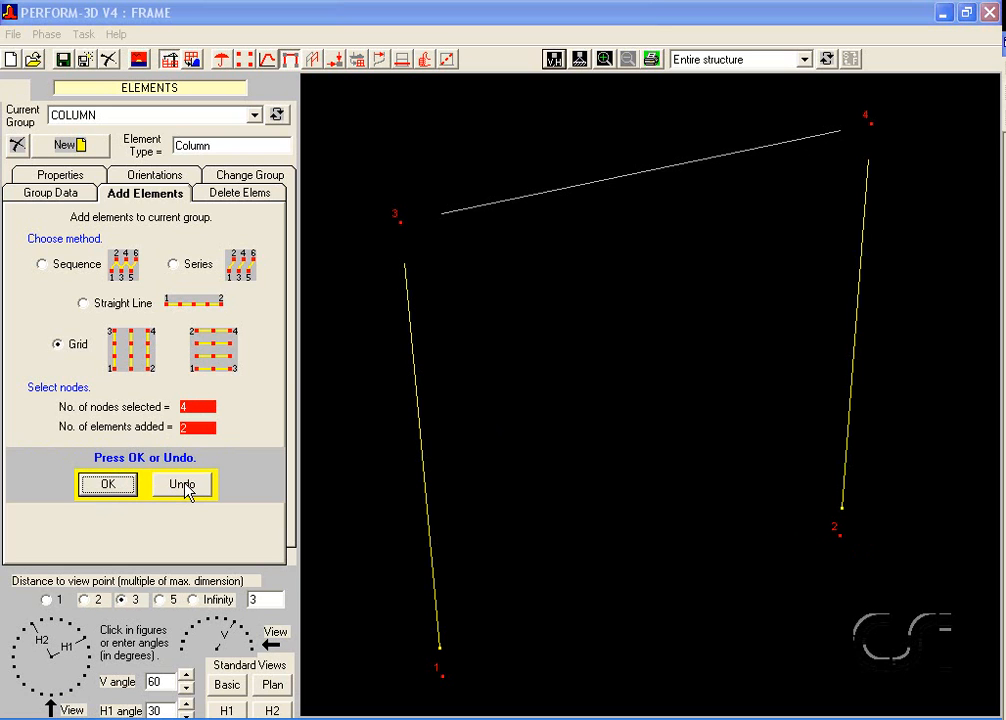
click(110, 485)
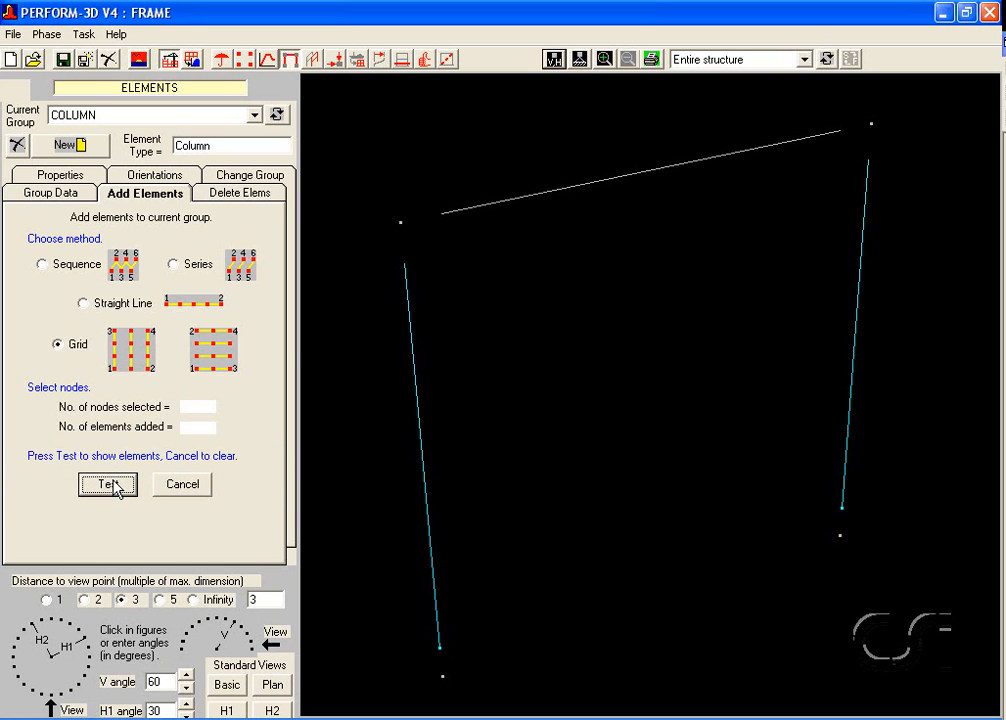
Step: Orient the element of the BEAM group with its Axis 2 set to Vertical up
click(148, 176)
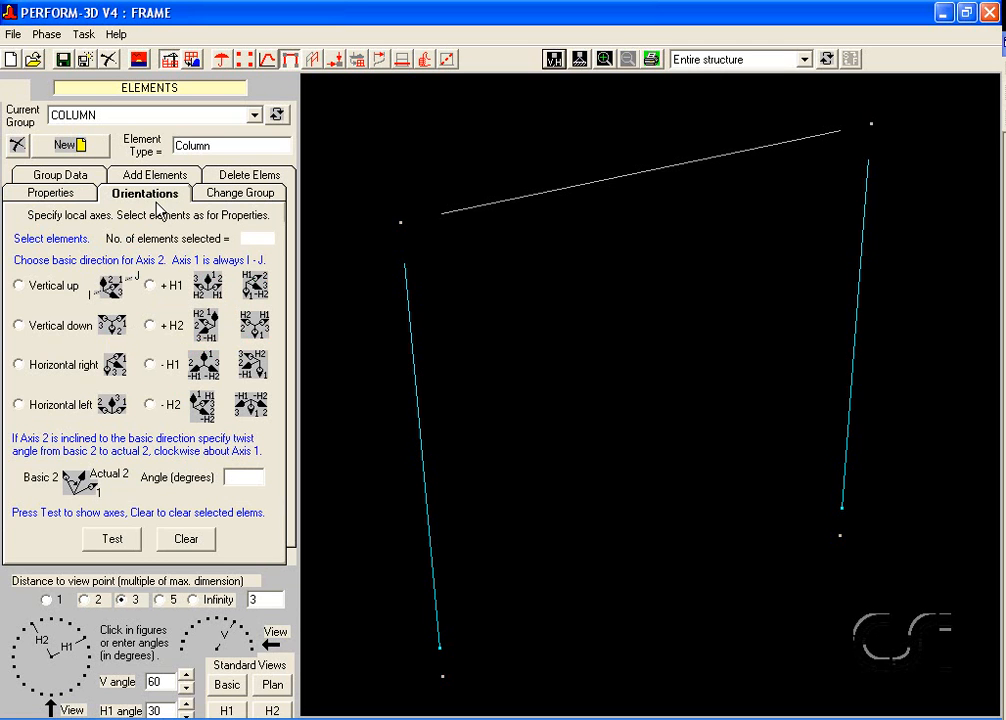
click(128, 118)
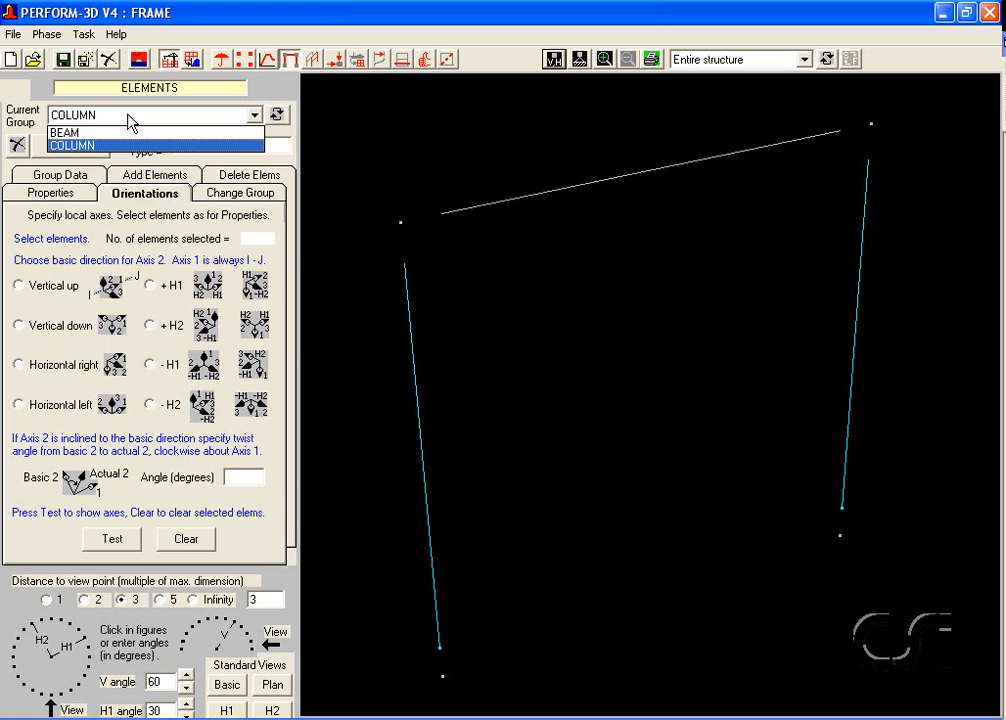
click(78, 132)
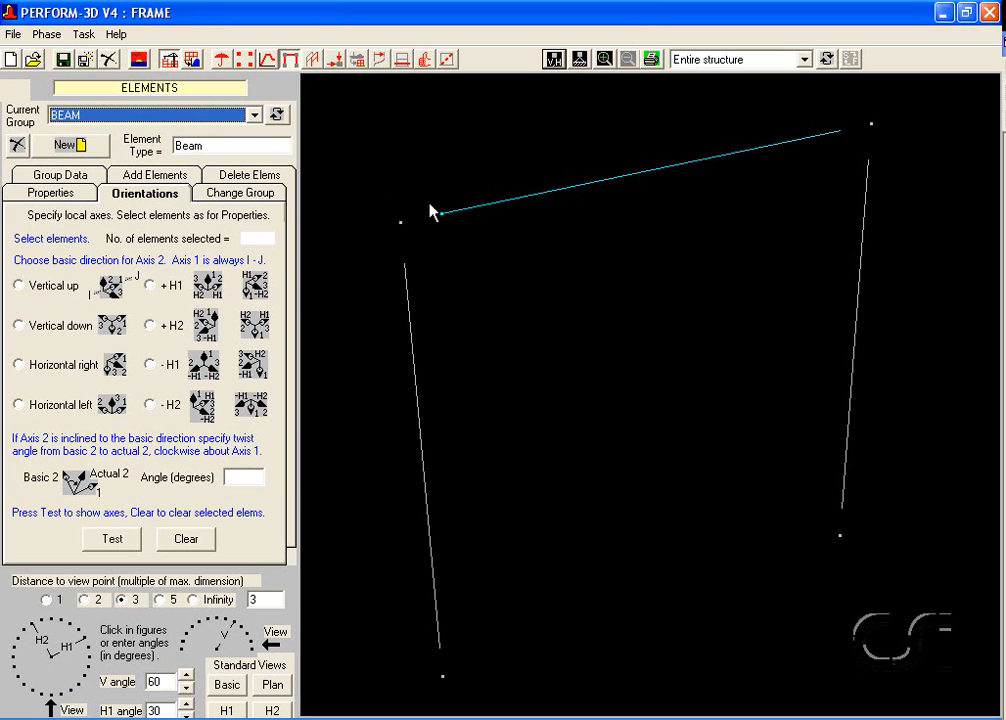
click(490, 210)
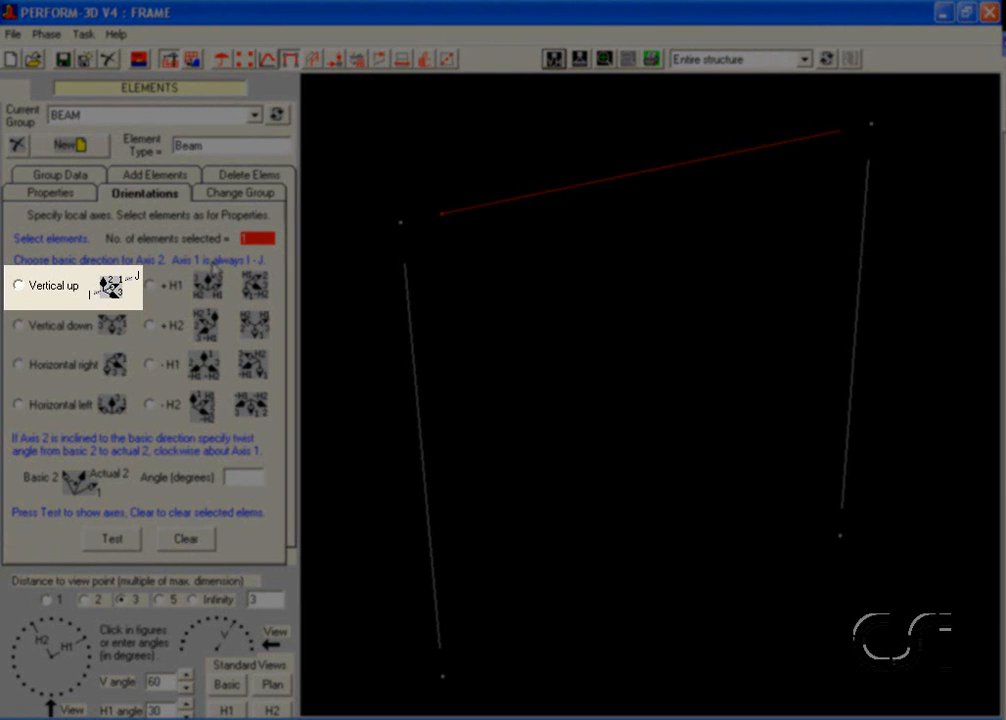
click(19, 286)
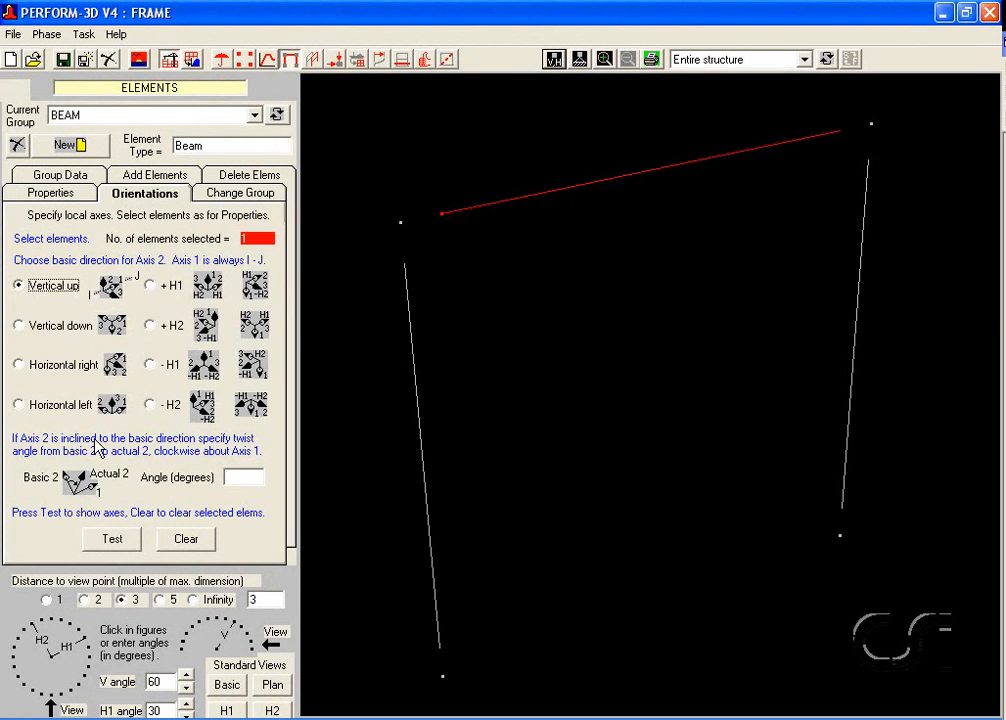
click(112, 540)
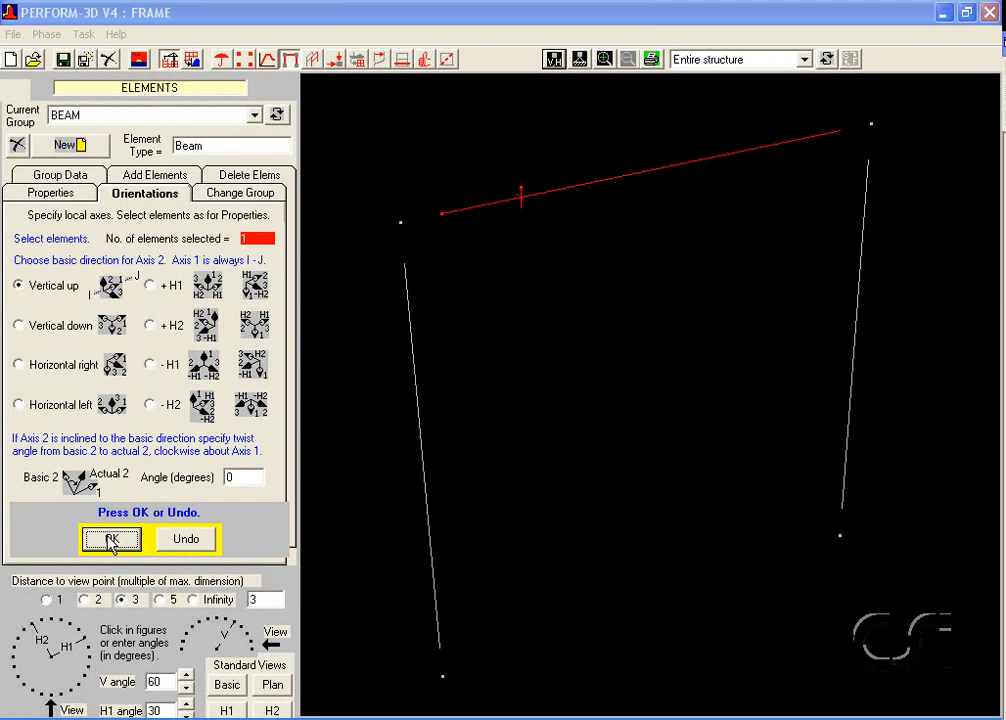
click(112, 540)
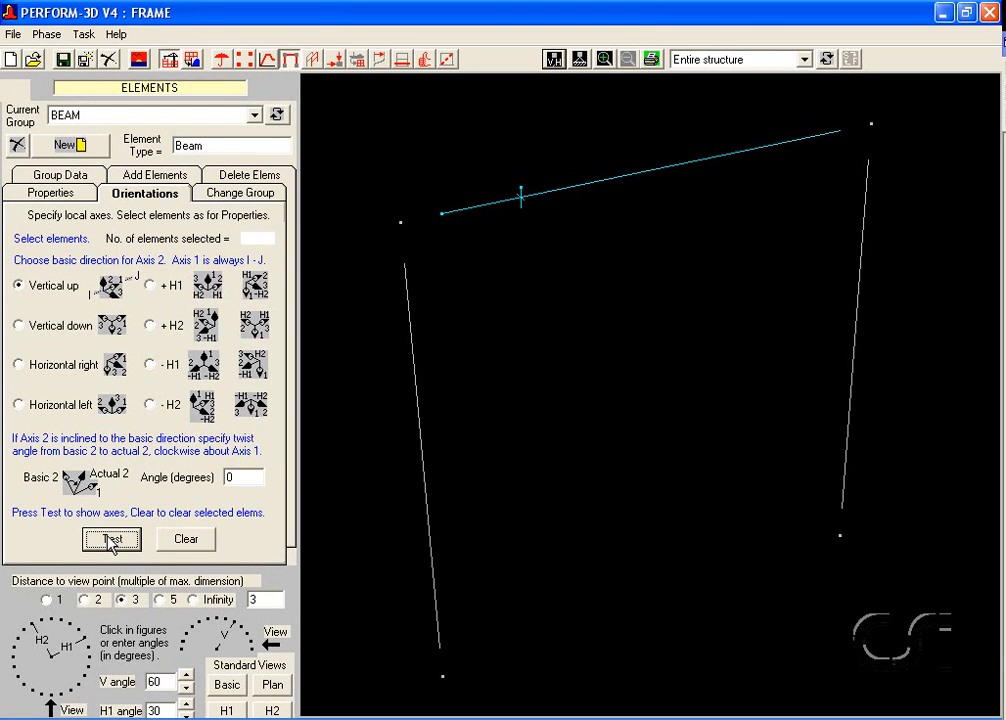
Step: Orient both elements of the COLUMN group with Axis 2 in the +H1 direction
click(96, 118)
click(96, 145)
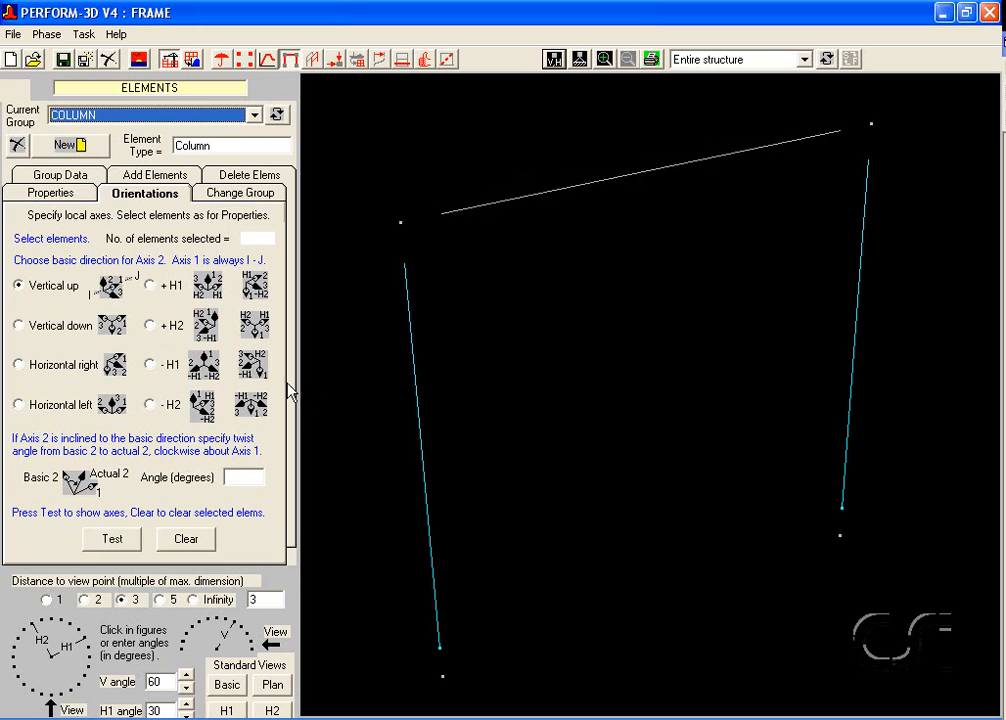
click(419, 412)
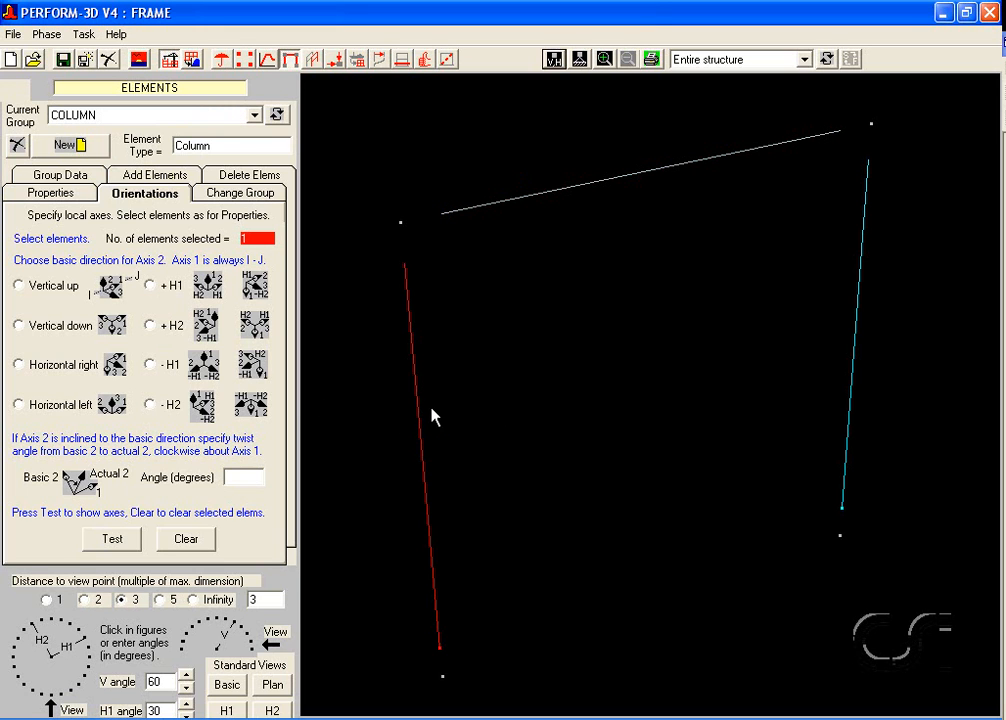
click(856, 381)
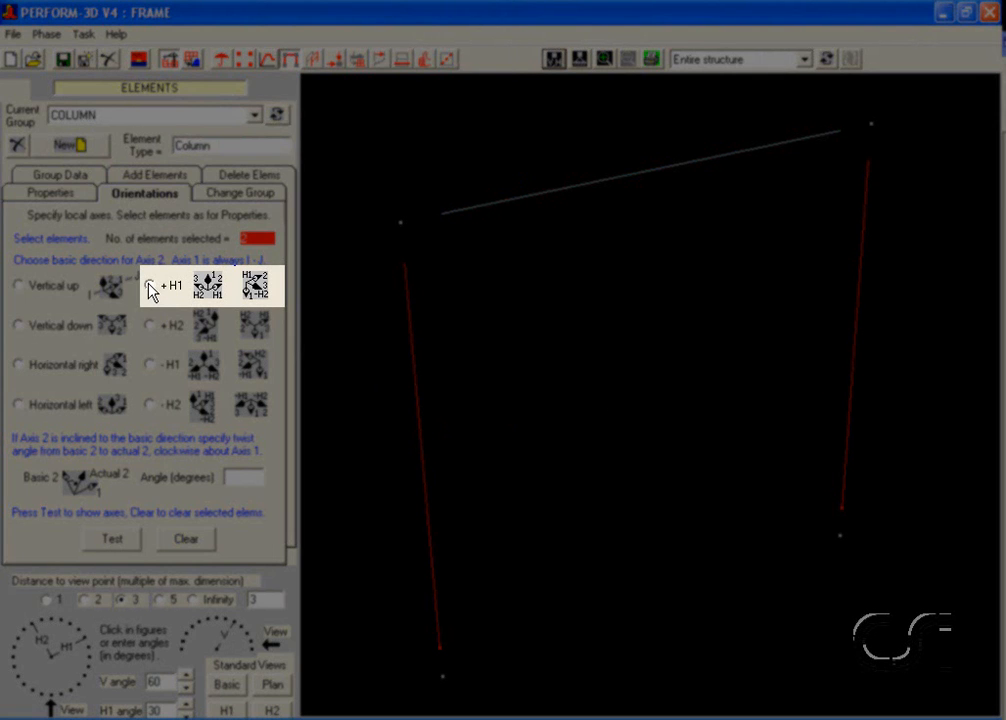
click(150, 286)
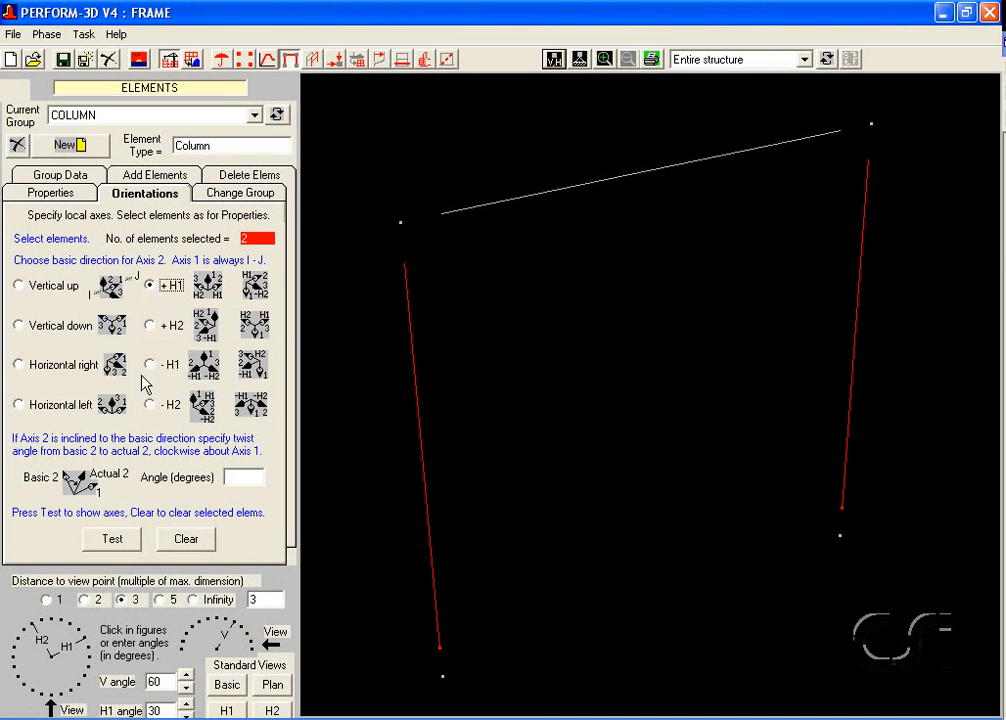
click(112, 539)
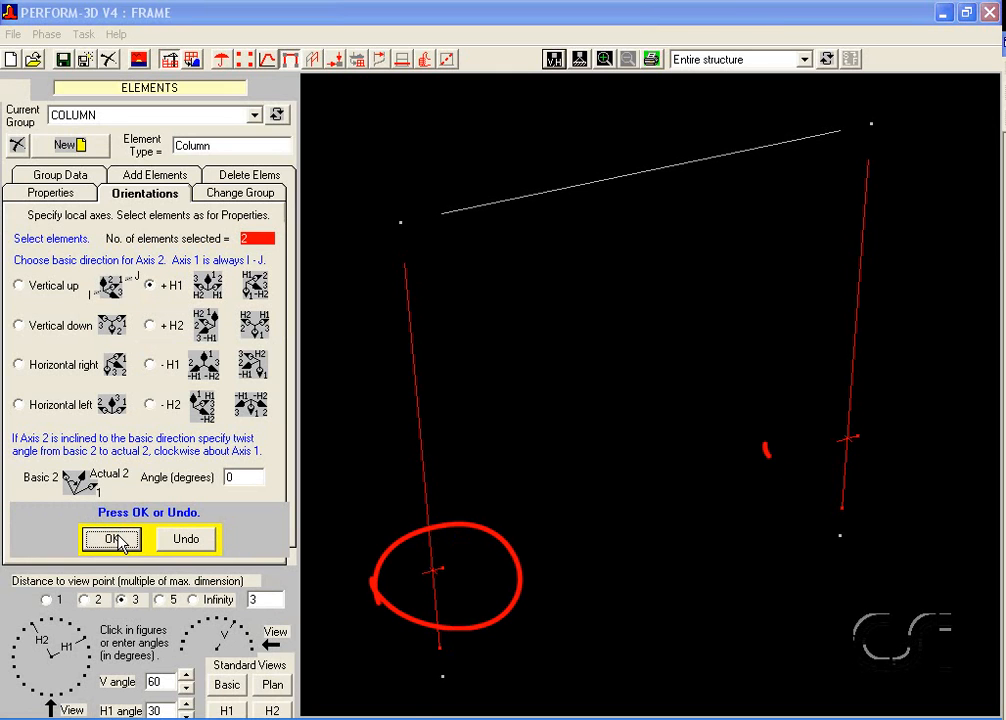
click(113, 540)
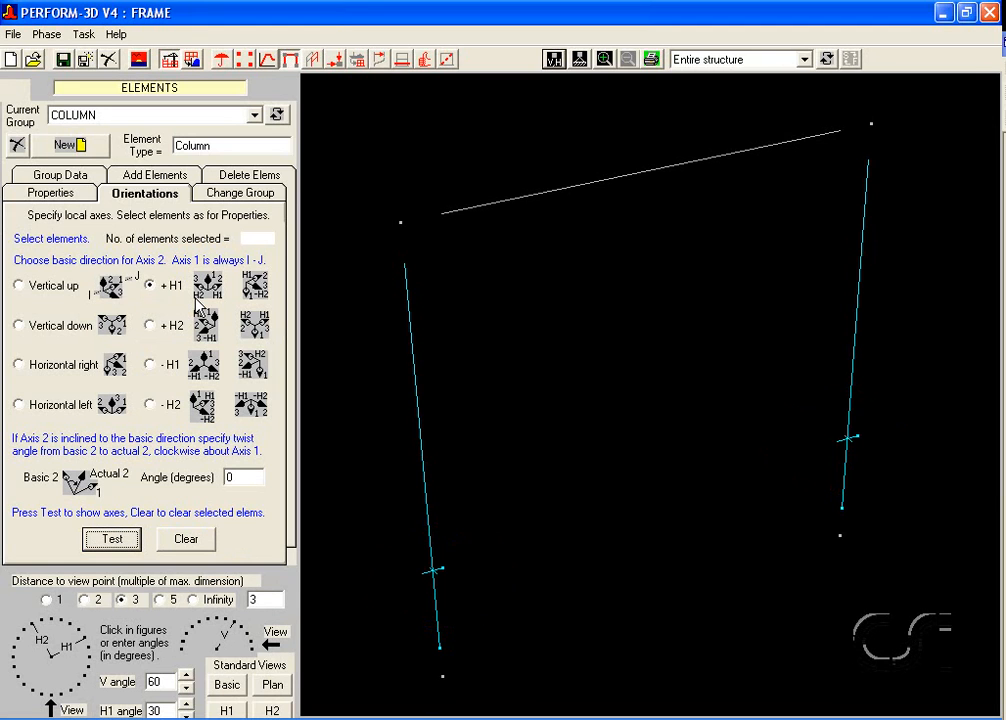
Step: Assign the Frame Member Compound Component COLUMN to both column elements, reviewing the component's properties before assigning it
click(83, 194)
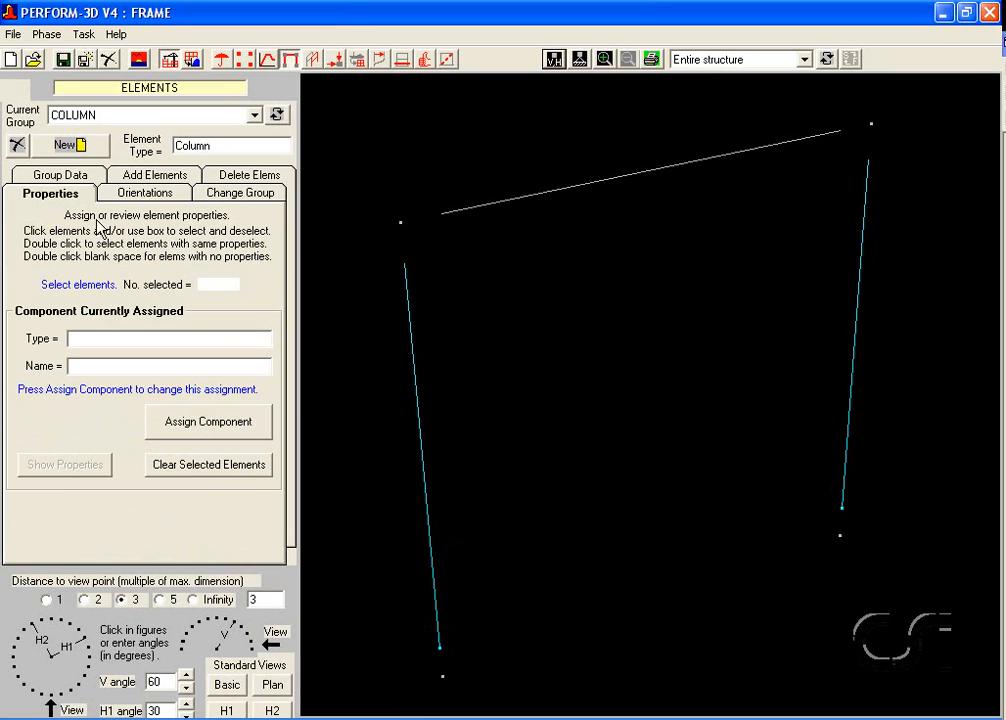
click(420, 421)
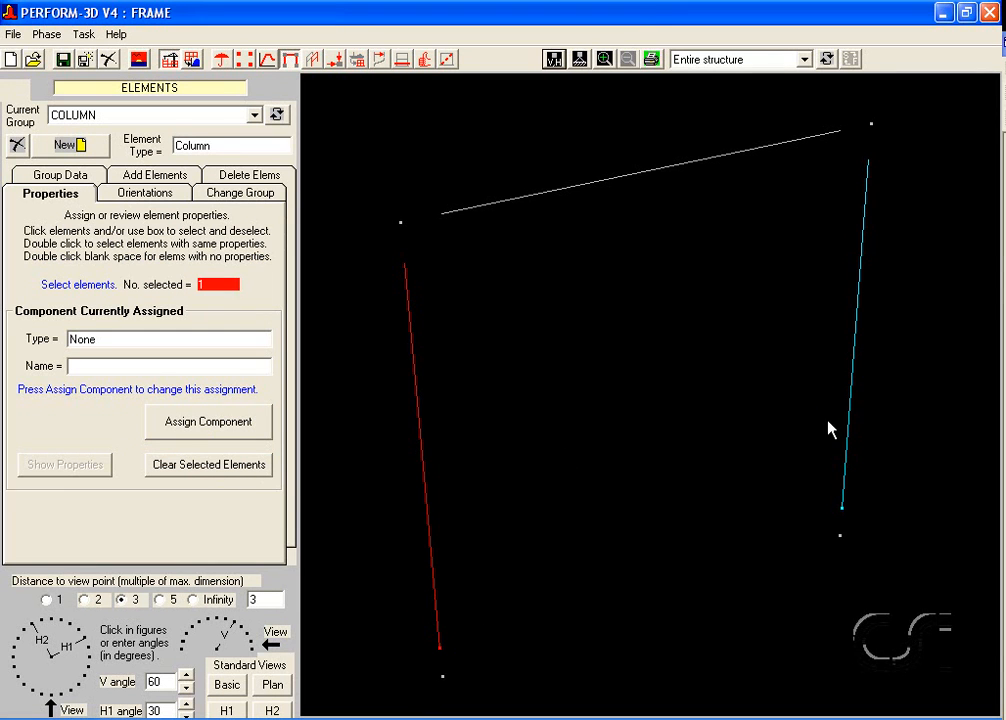
click(852, 413)
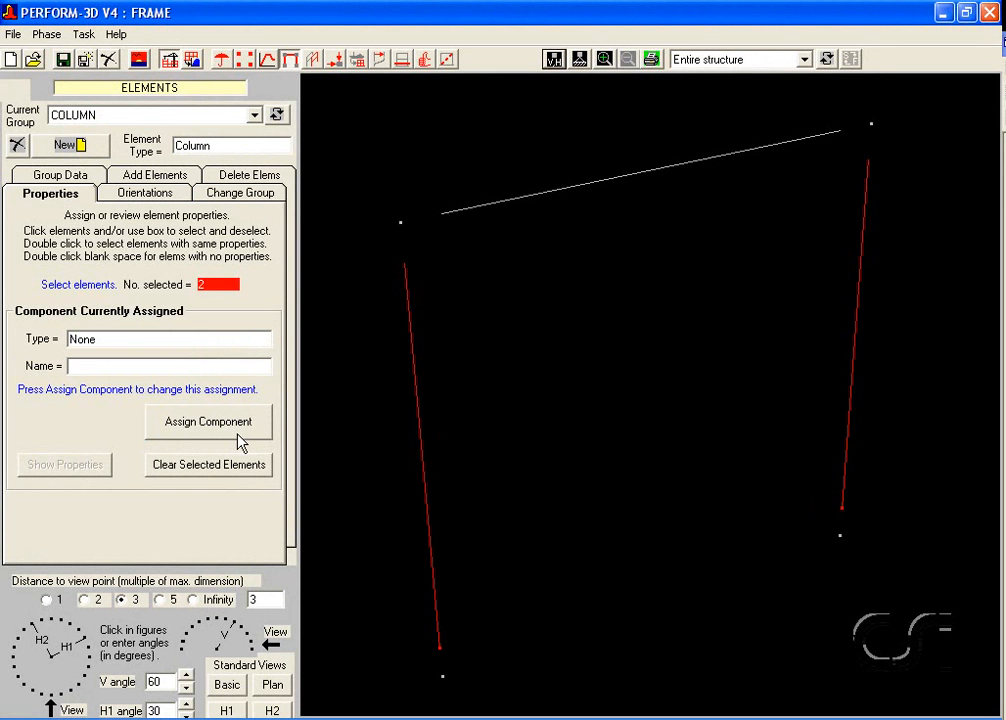
click(240, 443)
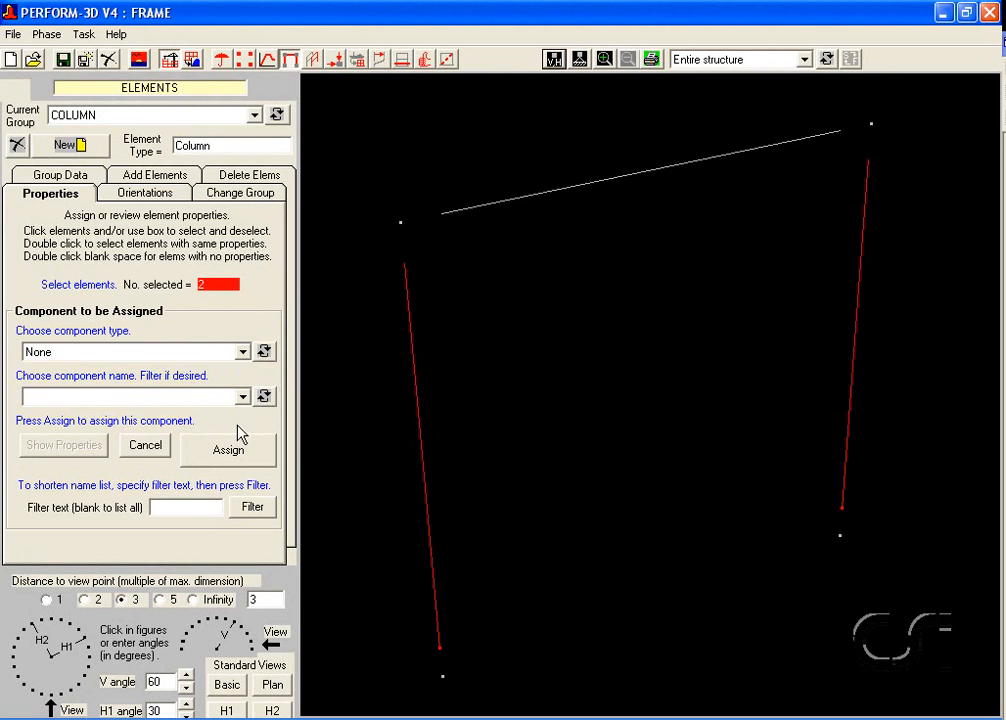
click(242, 353)
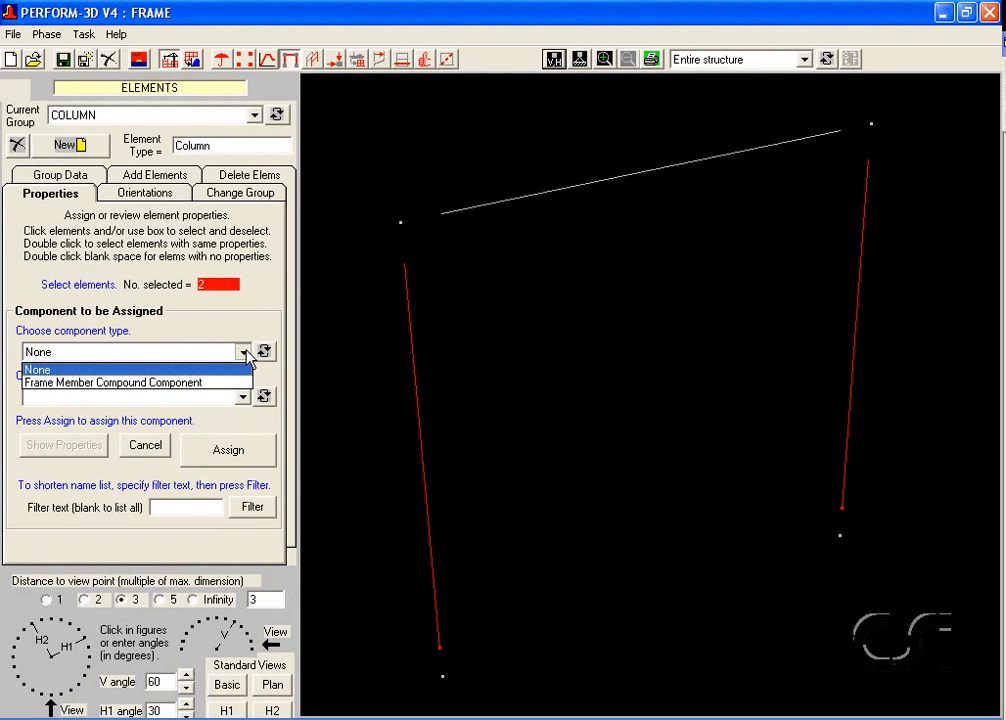
click(181, 383)
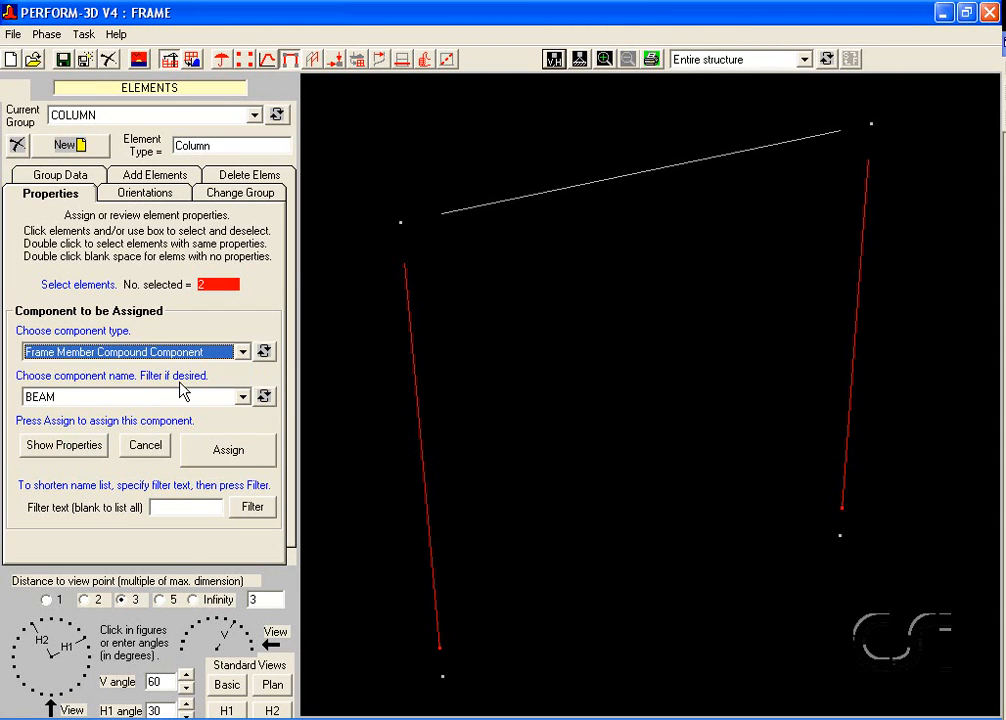
click(242, 397)
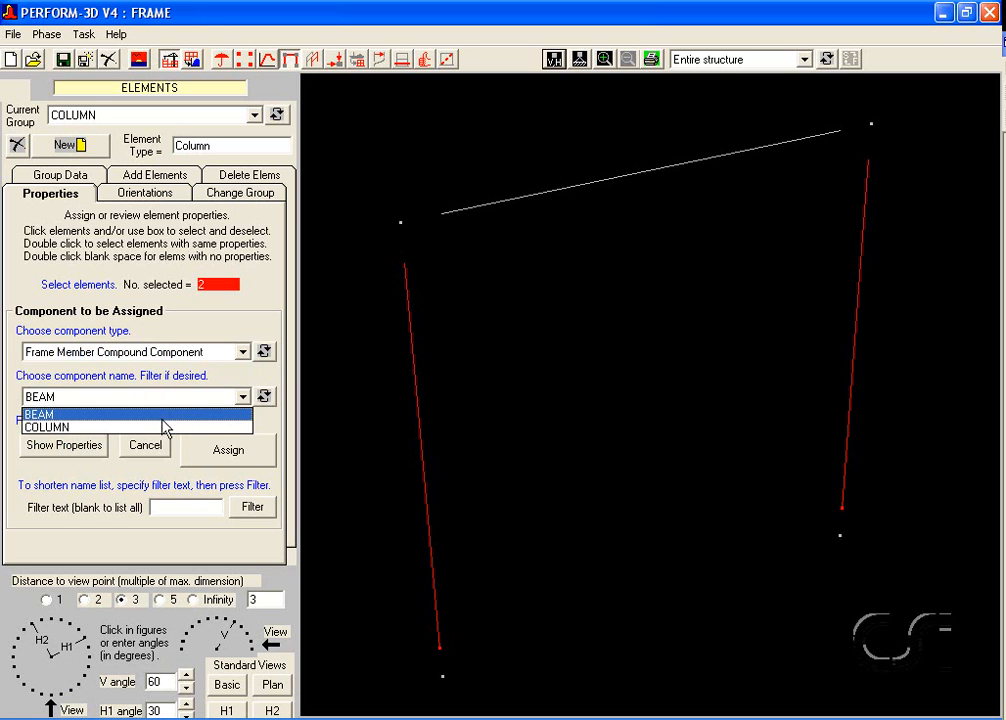
click(50, 428)
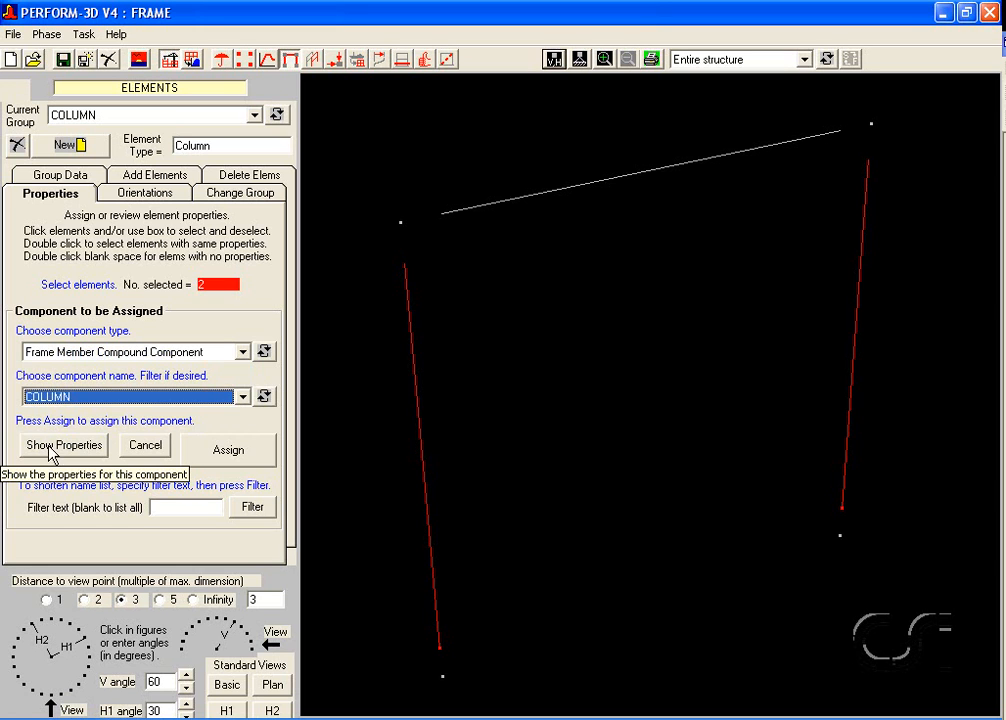
click(62, 447)
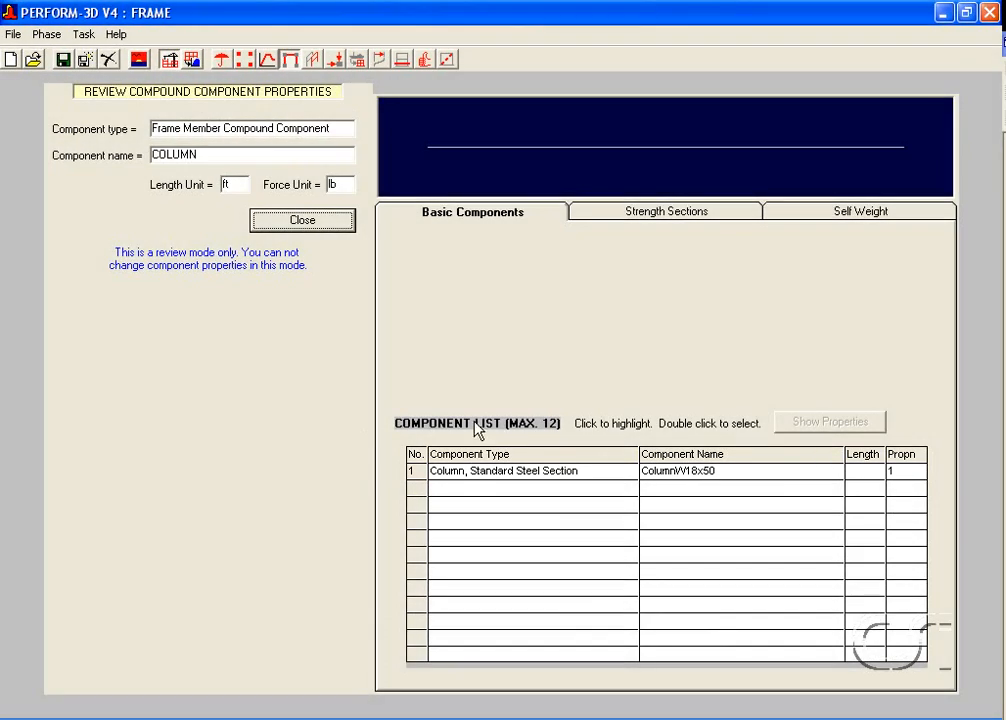
click(302, 220)
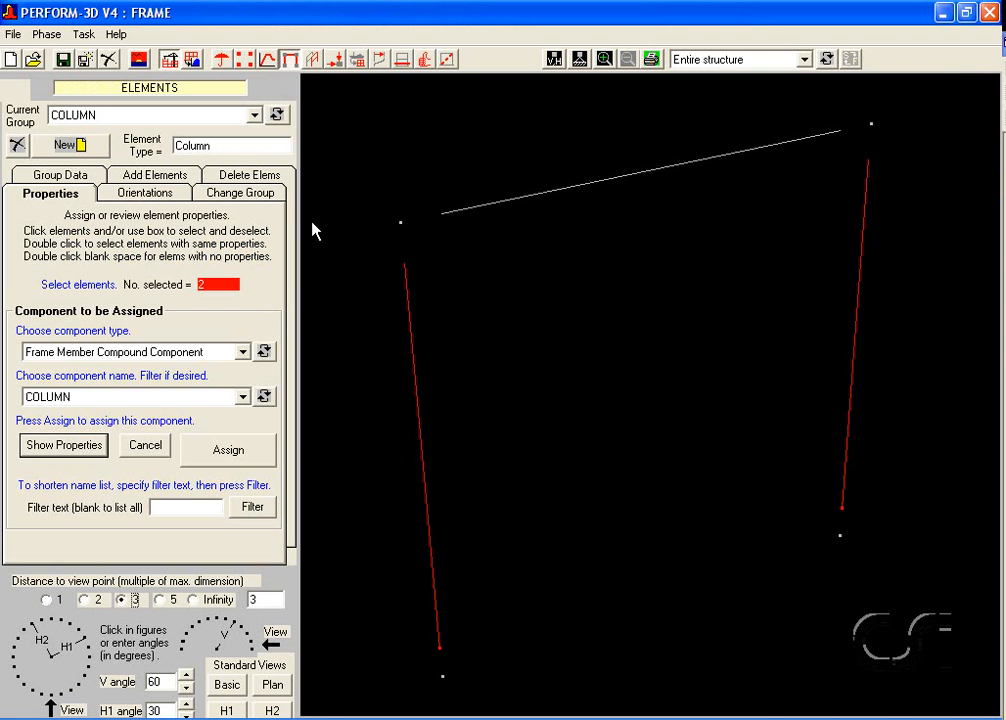
click(226, 458)
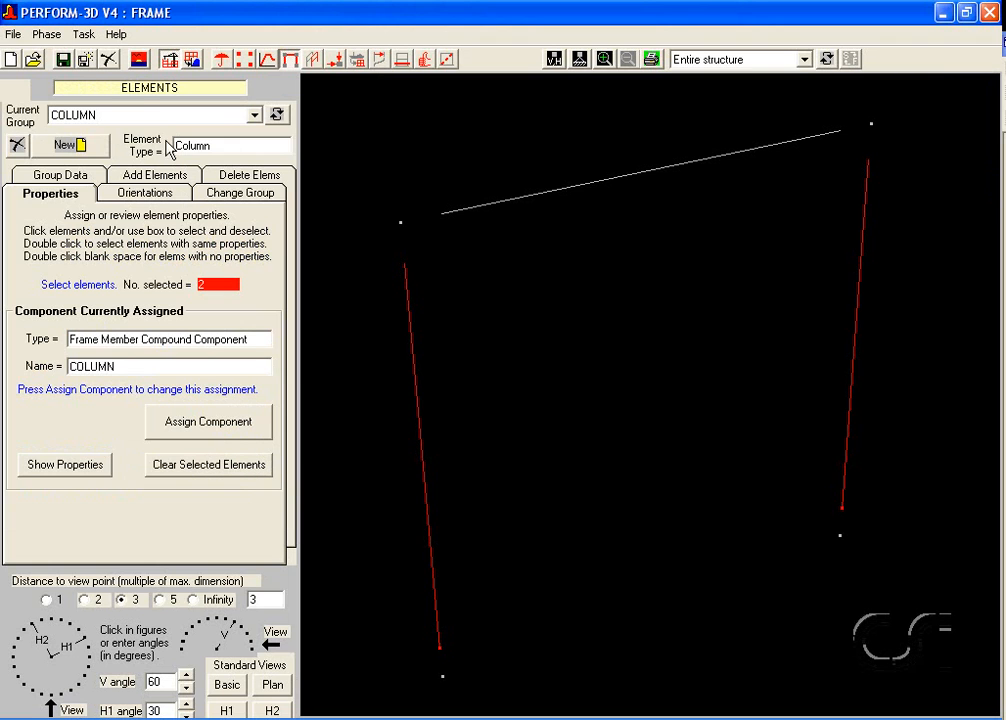
Step: Assign the Frame Member Compound Component BEAM to the element of the BEAM group, reviewing the component's properties before assigning it
click(145, 117)
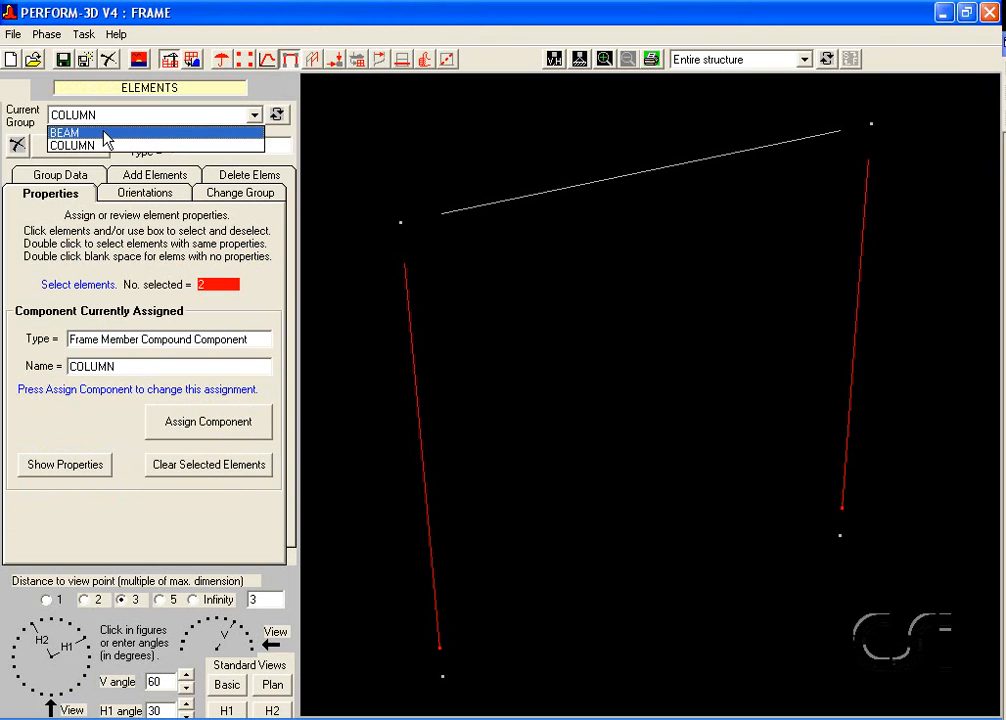
click(105, 134)
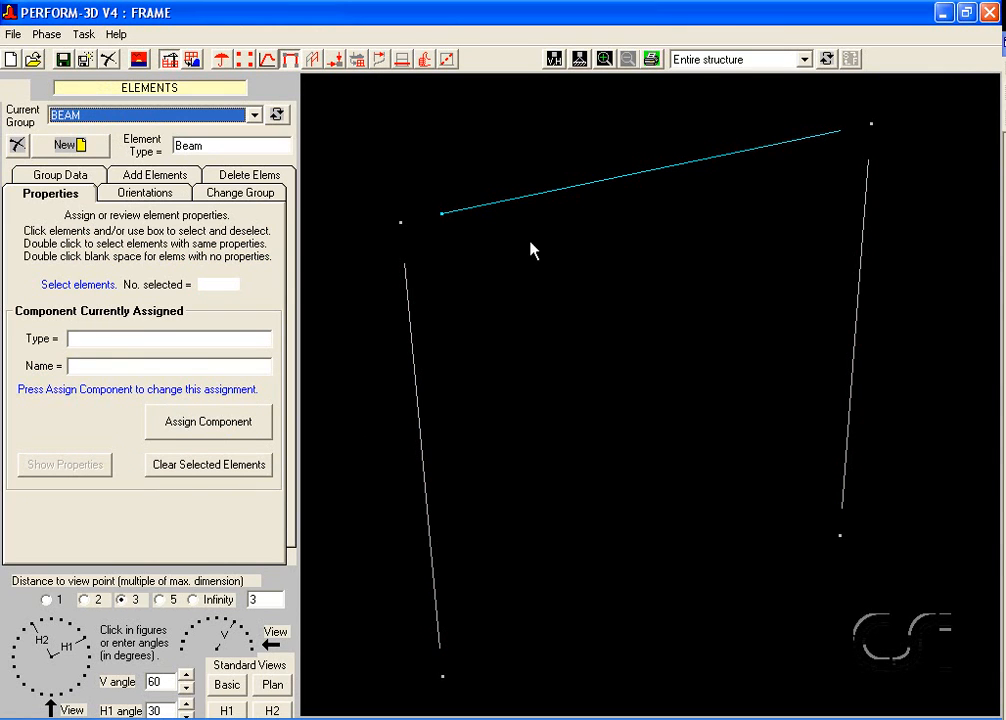
click(549, 202)
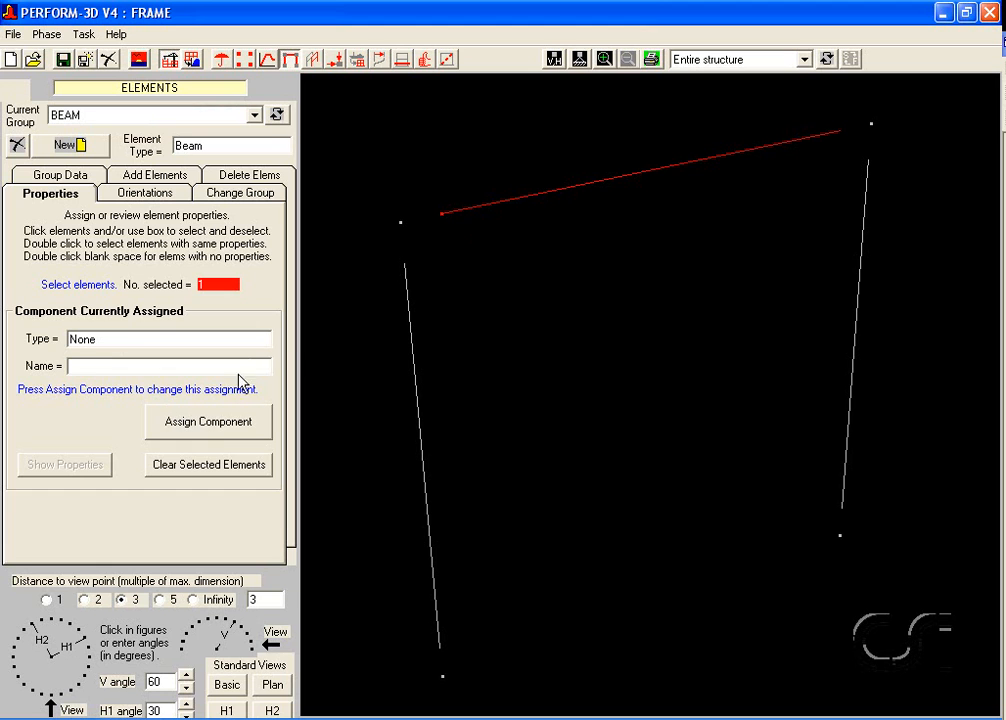
click(219, 432)
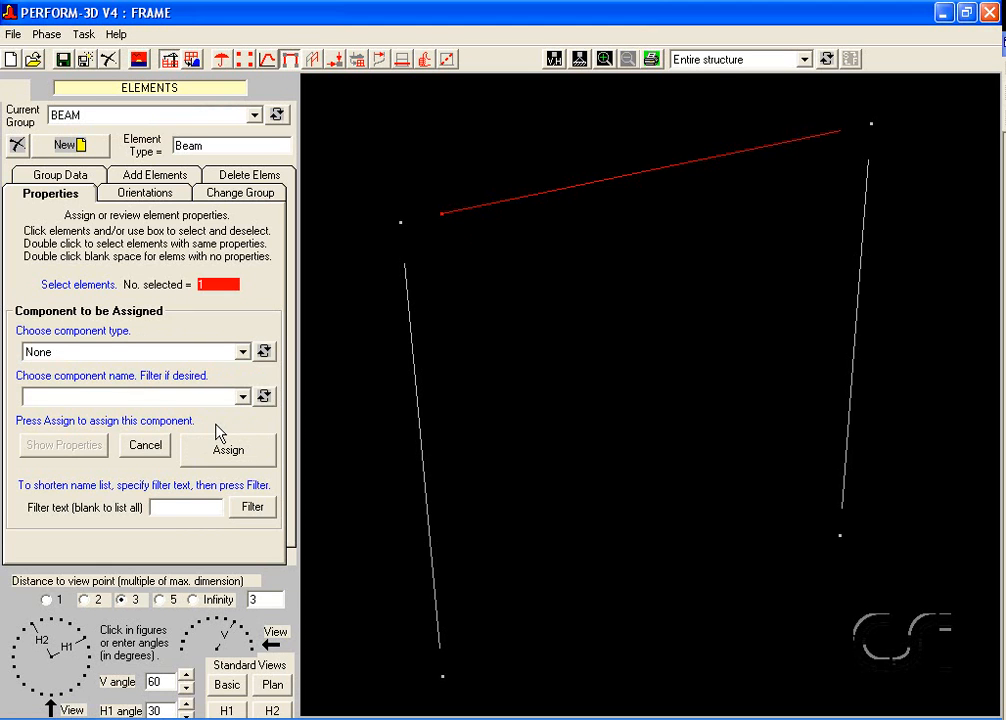
click(130, 357)
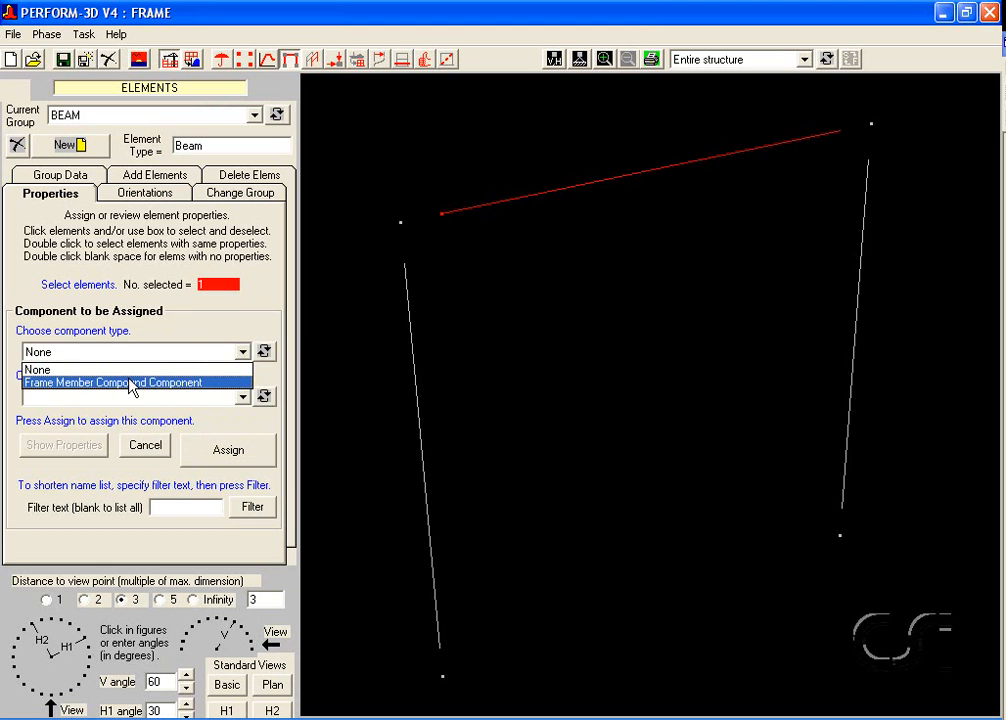
click(130, 384)
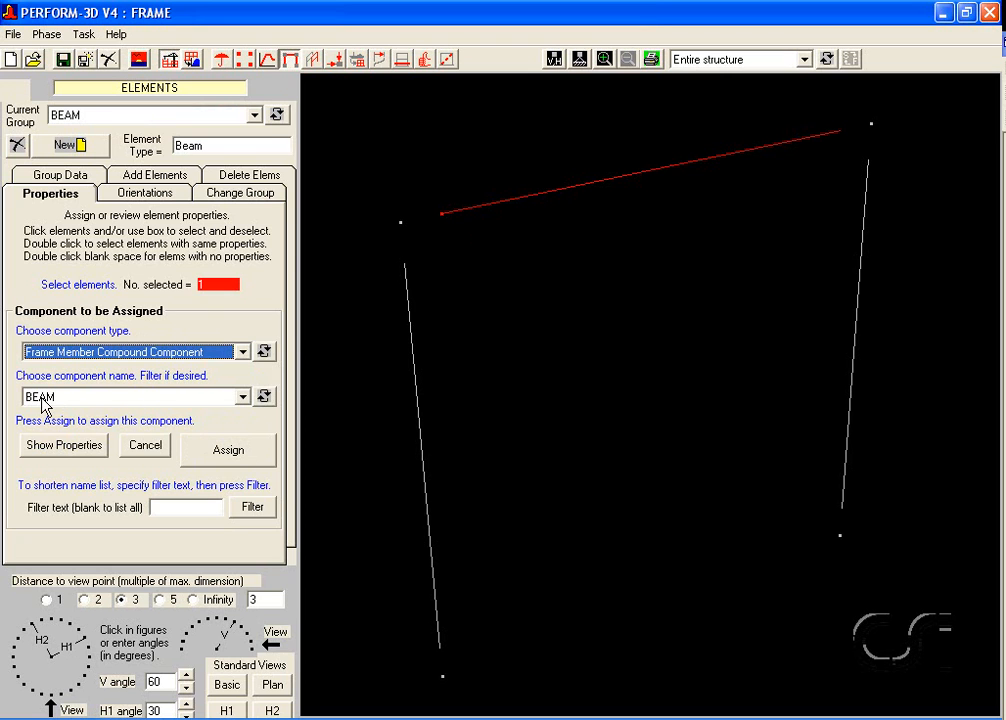
click(63, 444)
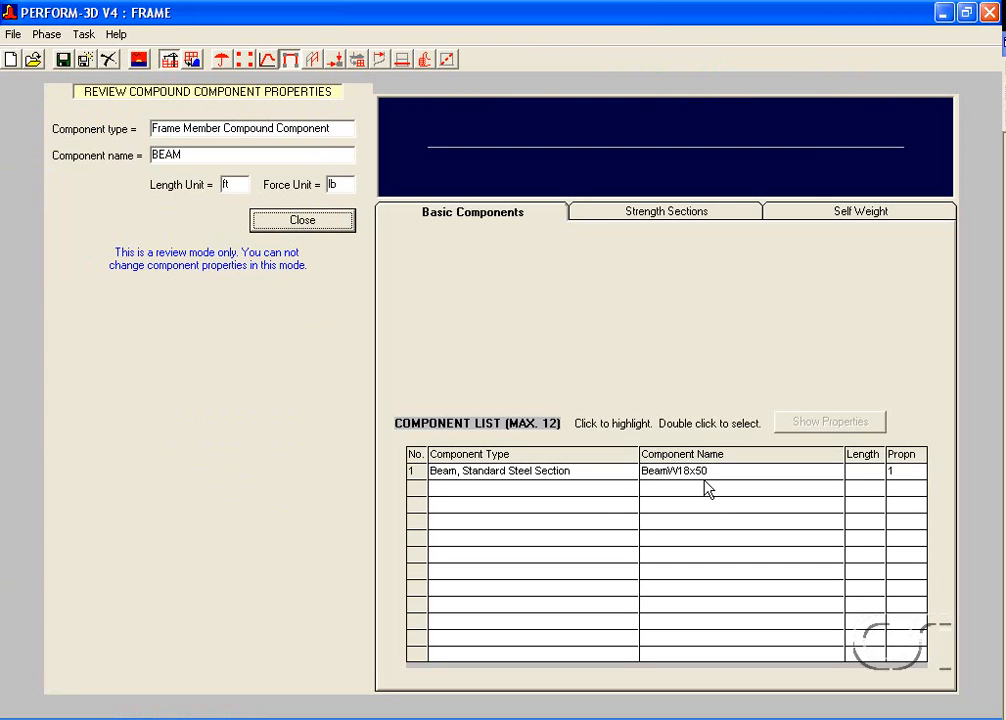
click(290, 224)
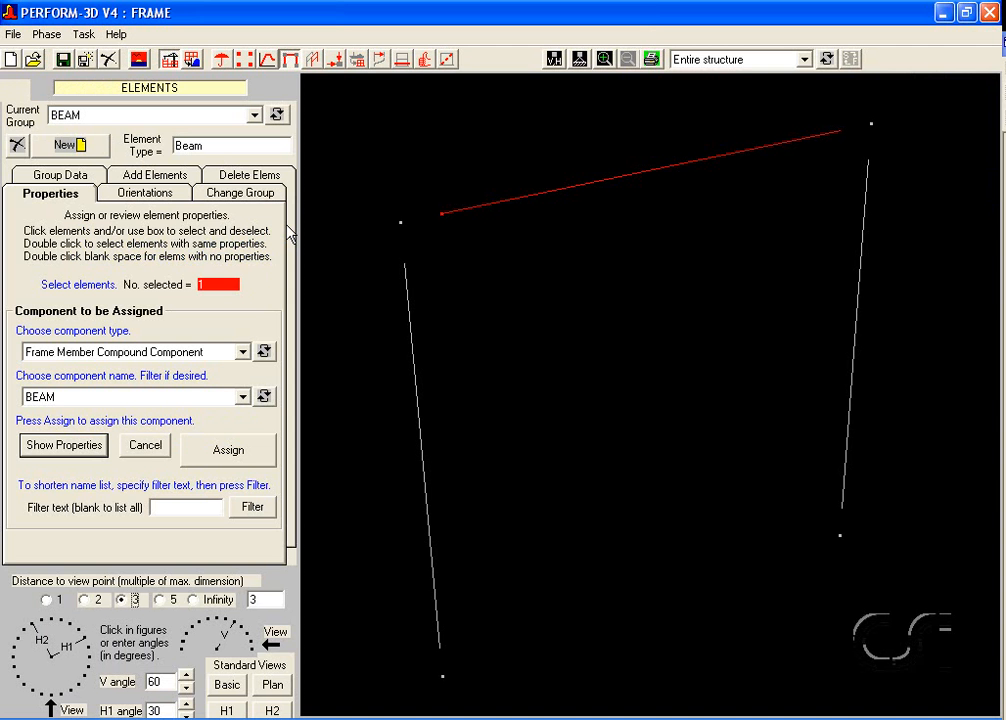
click(227, 451)
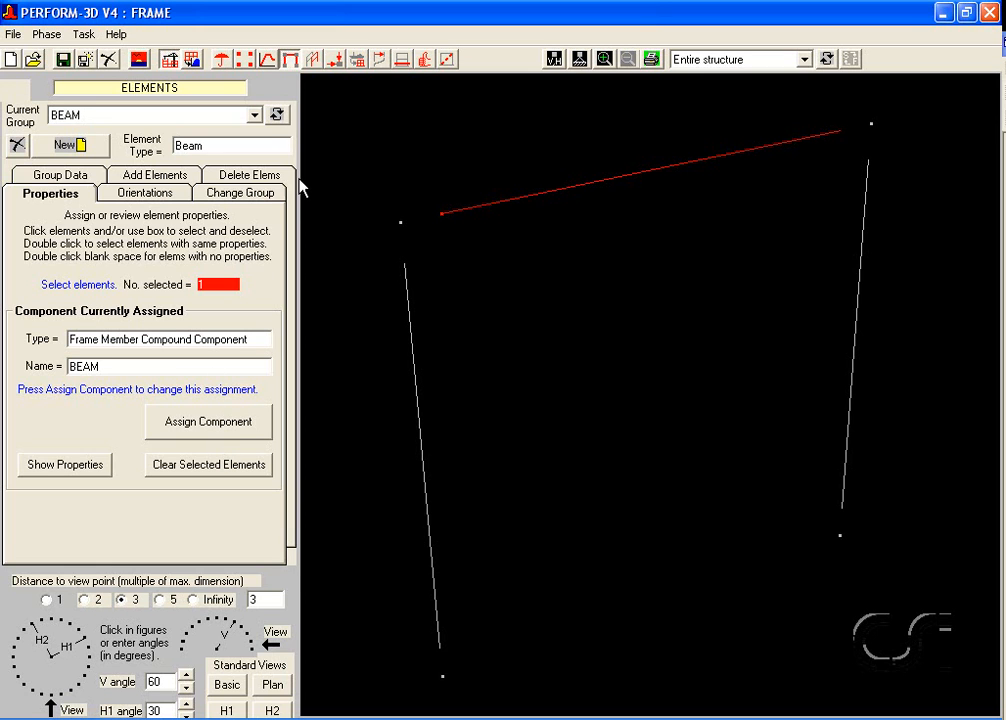
Step: Create a new nodal load pattern named QUAKE
click(339, 64)
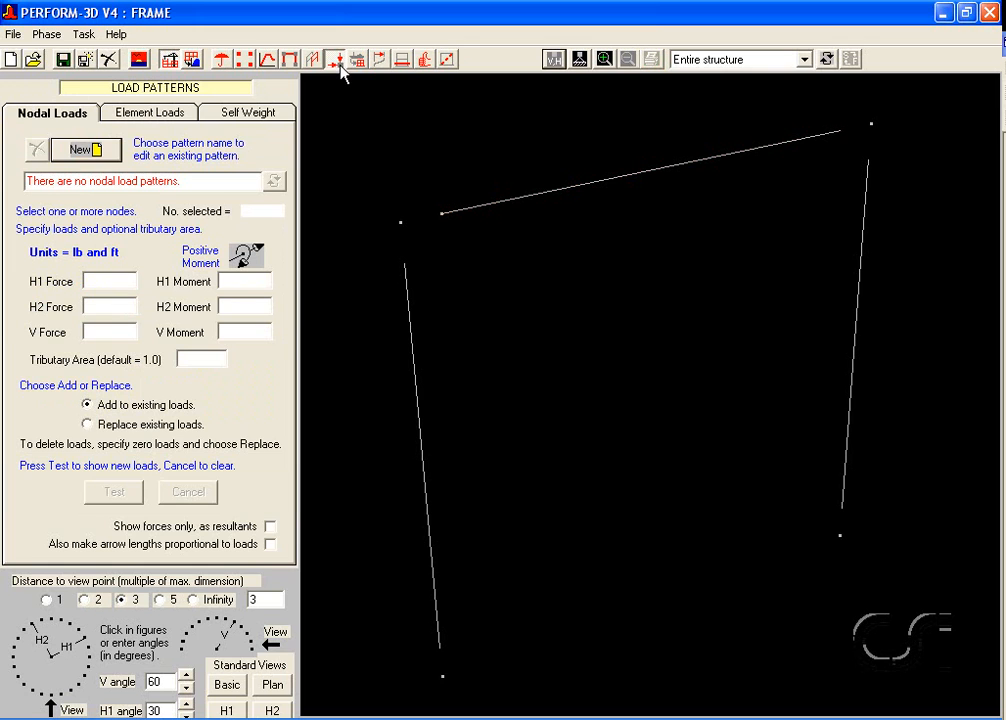
click(97, 151)
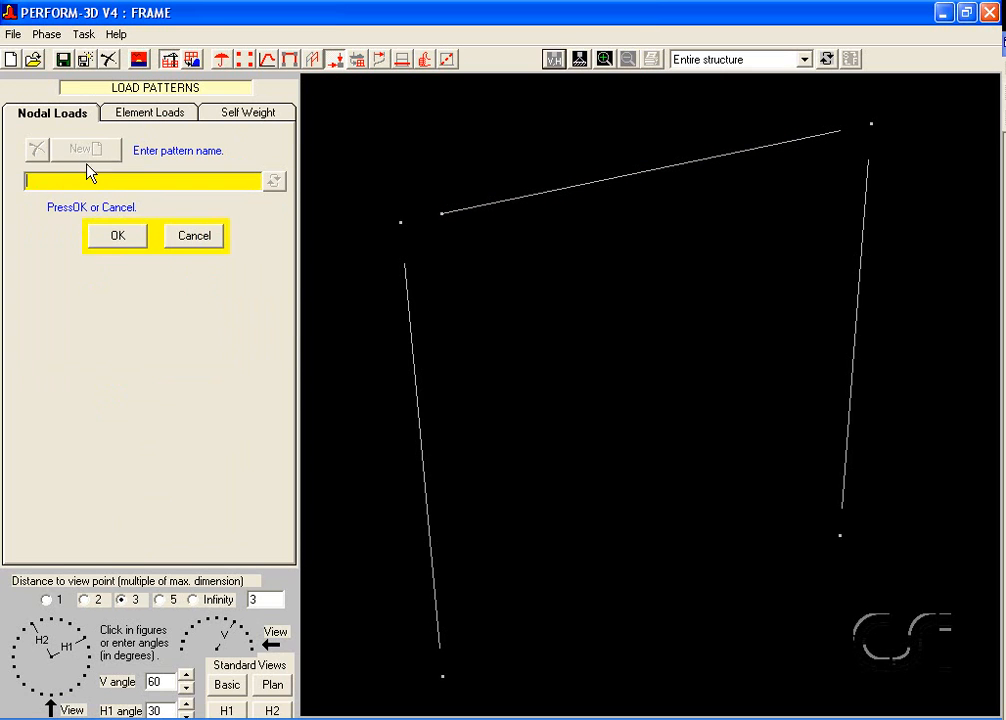
text(QUAKE)
click(116, 237)
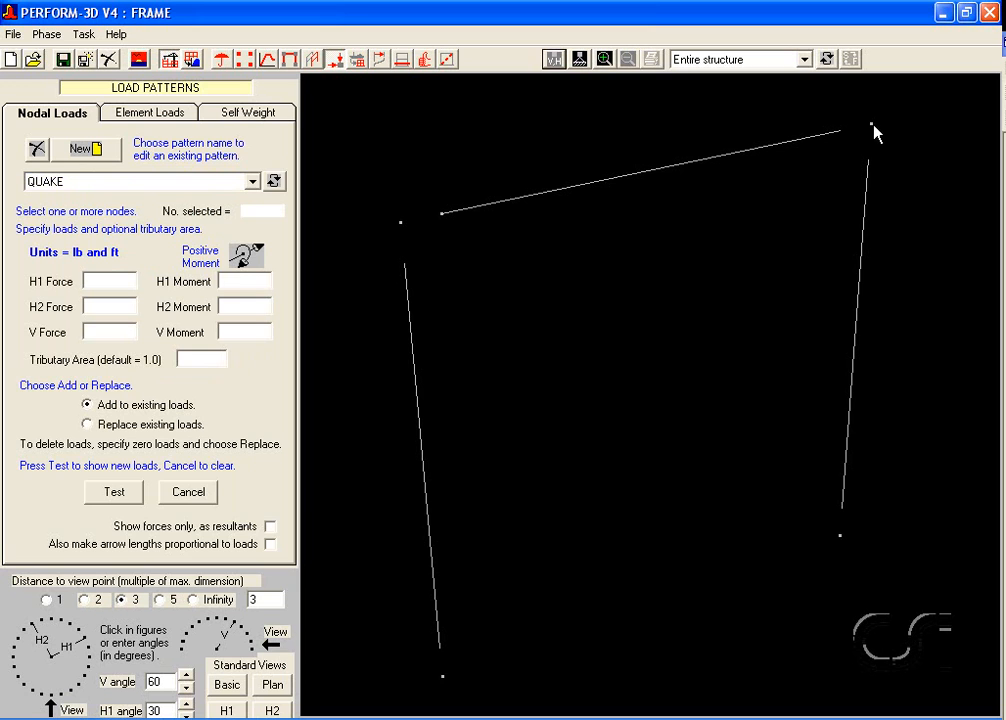
Step: Add an H1 force of 25 lb to the QUAKE pattern at the node above the far column
click(872, 126)
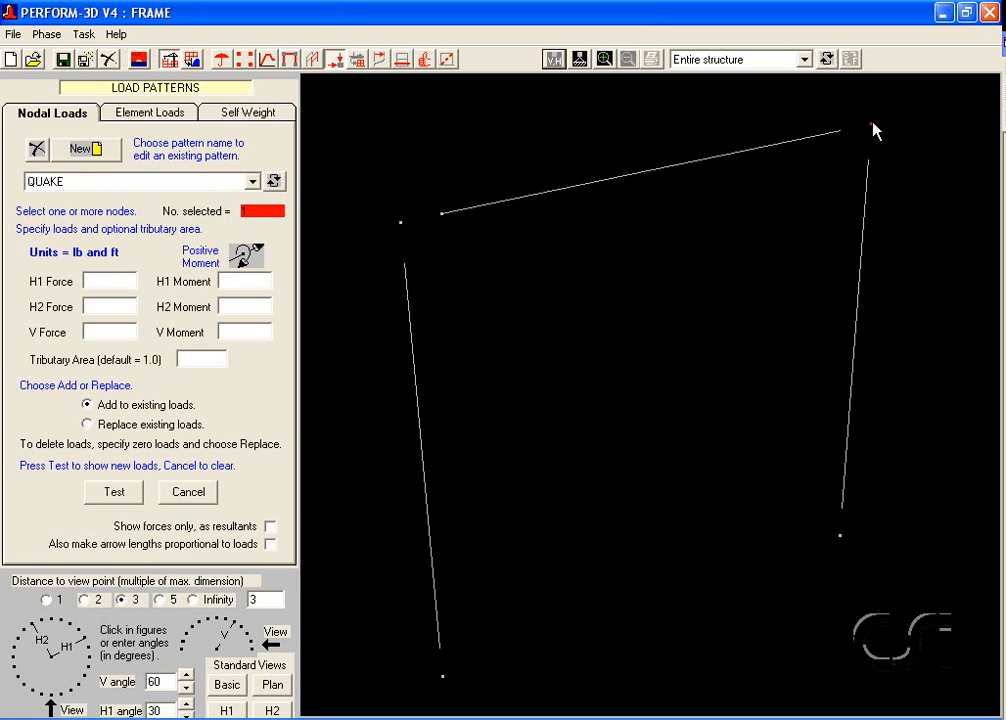
click(99, 281)
text(25)
click(131, 497)
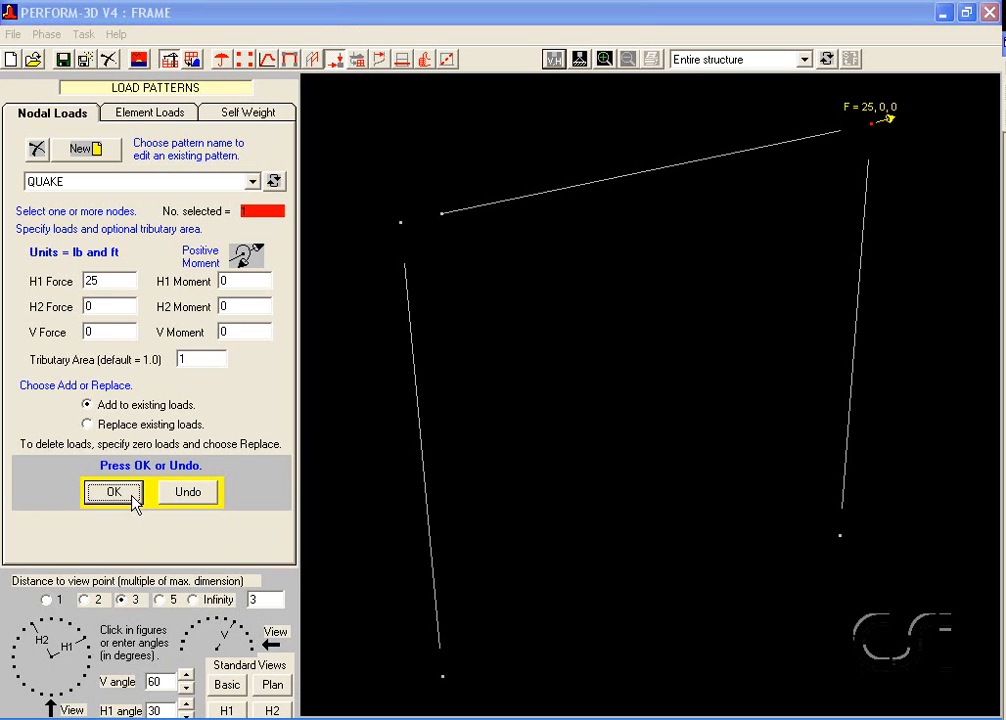
click(132, 497)
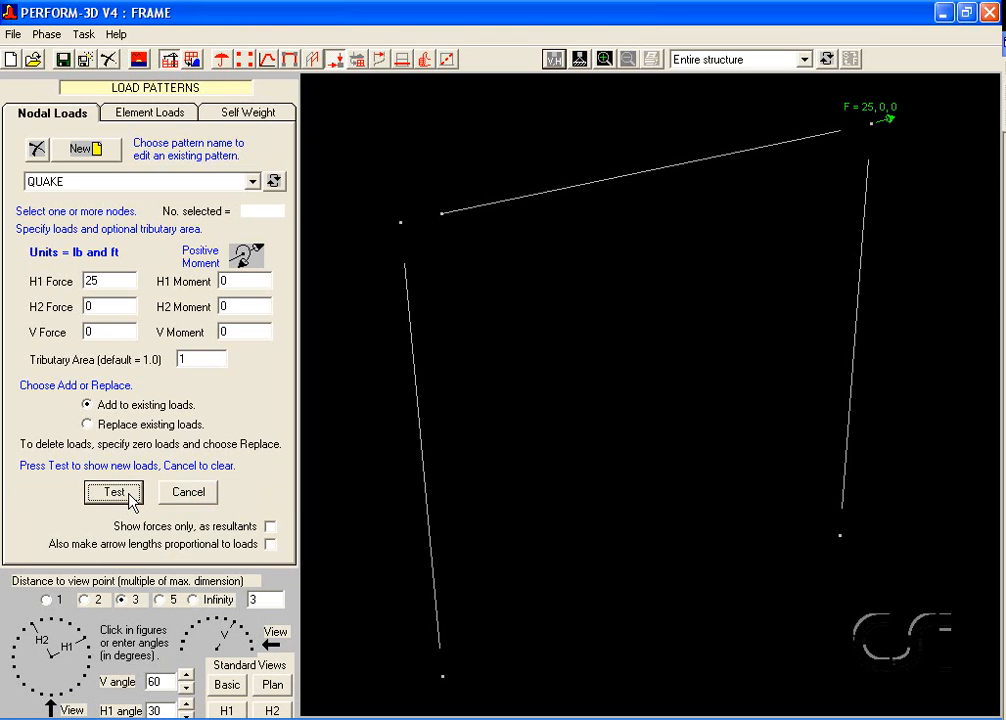
Step: Create an element load pattern named LIVE and define a loaded subgroup from the BEAM group's element
click(183, 115)
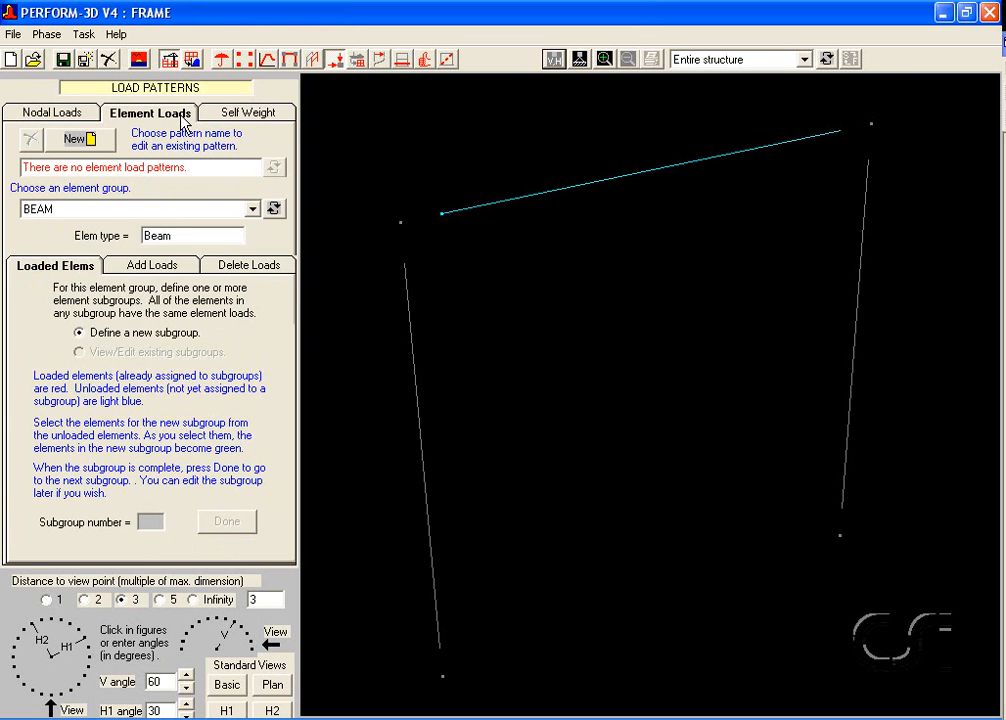
click(90, 140)
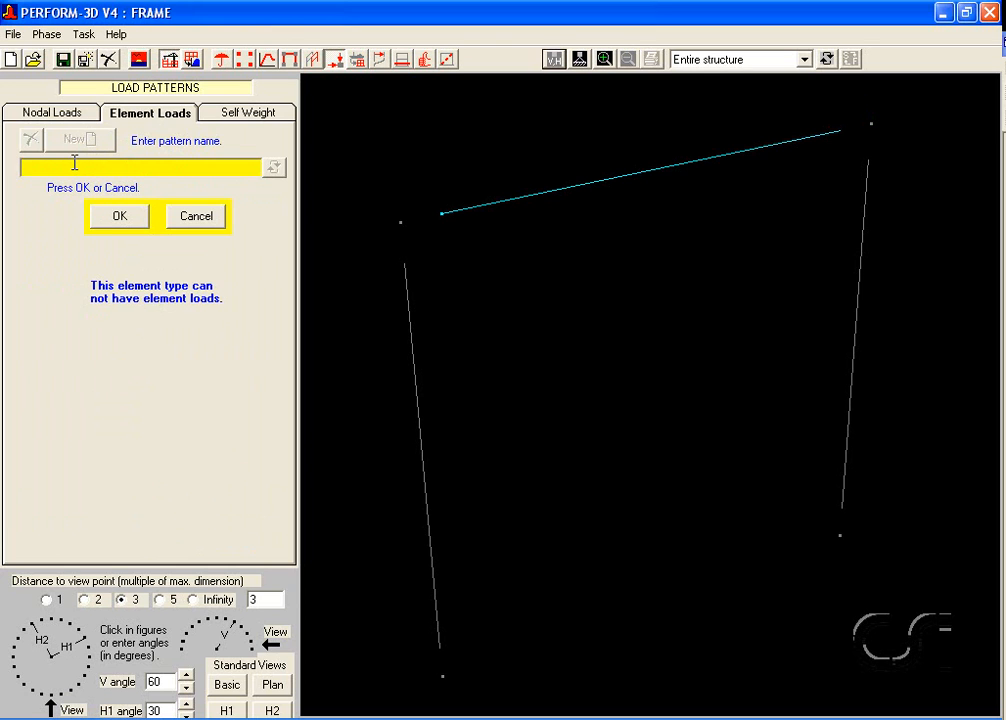
text(LIVE)
click(109, 216)
click(108, 213)
click(97, 228)
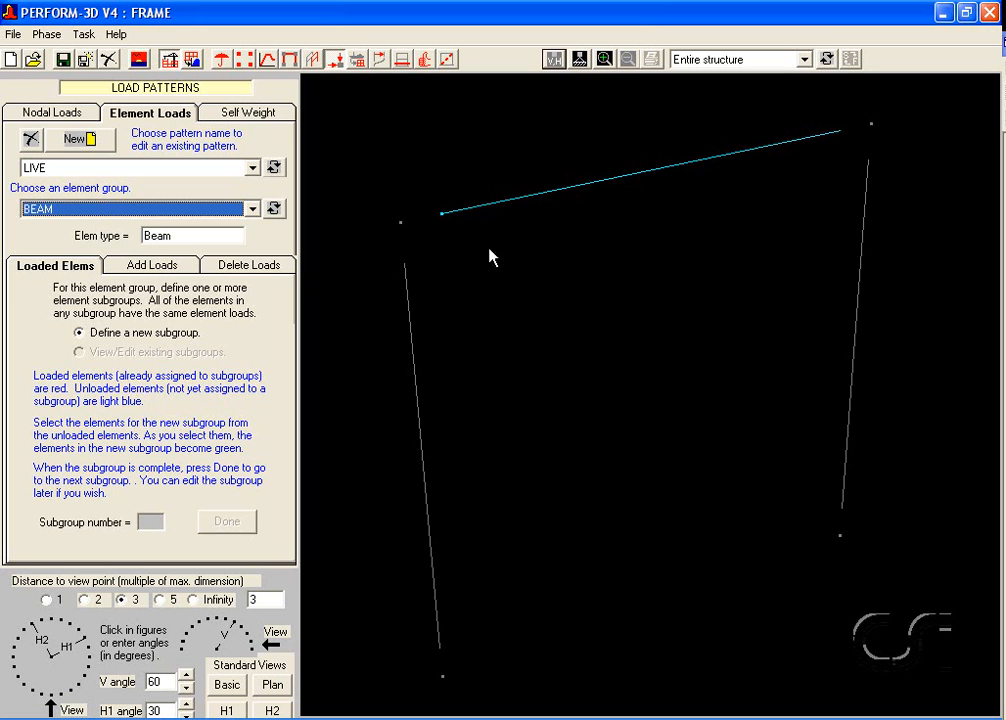
click(562, 189)
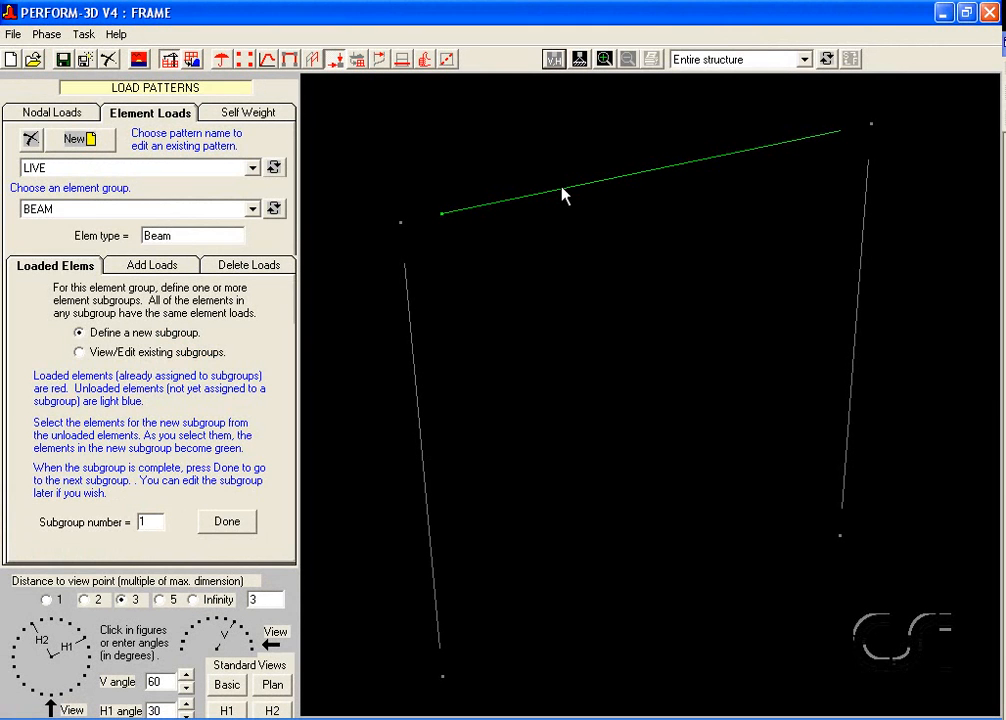
click(228, 522)
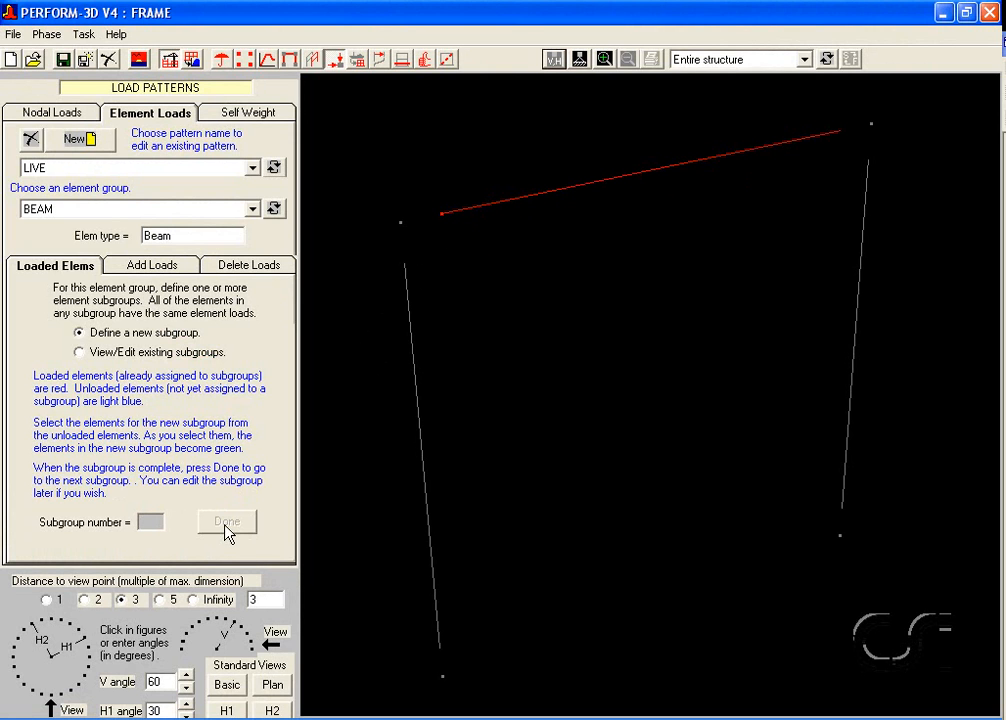
Step: Add a gravity distributed load to the LIVE beam subgroup, with F1 0, F2 10, L1/L 0 and L2/L 1
click(164, 268)
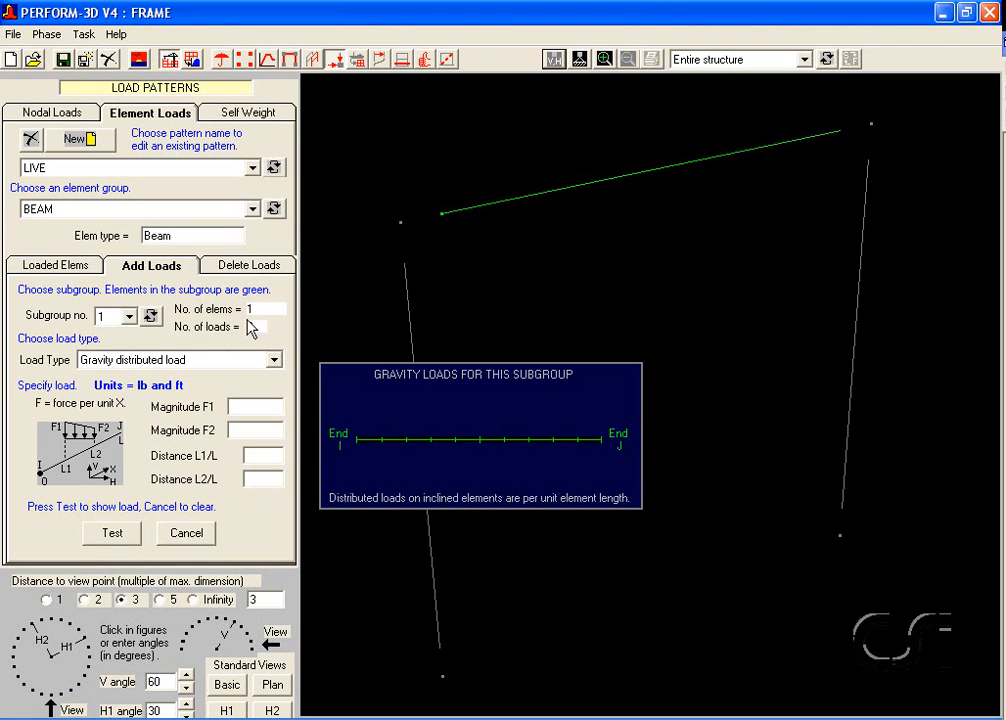
click(272, 361)
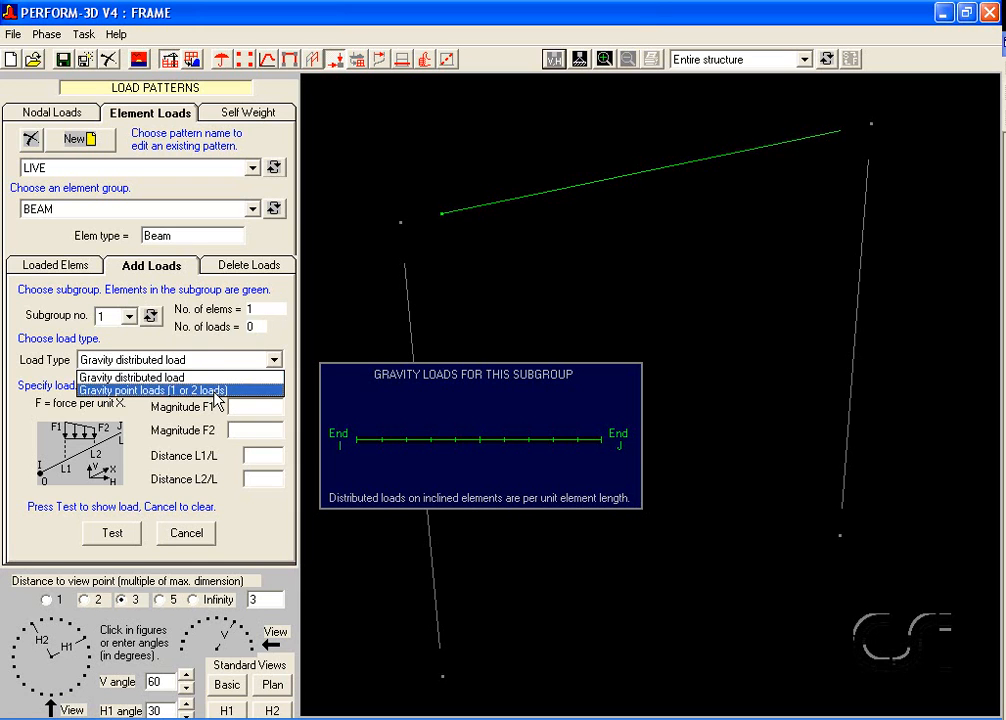
click(215, 378)
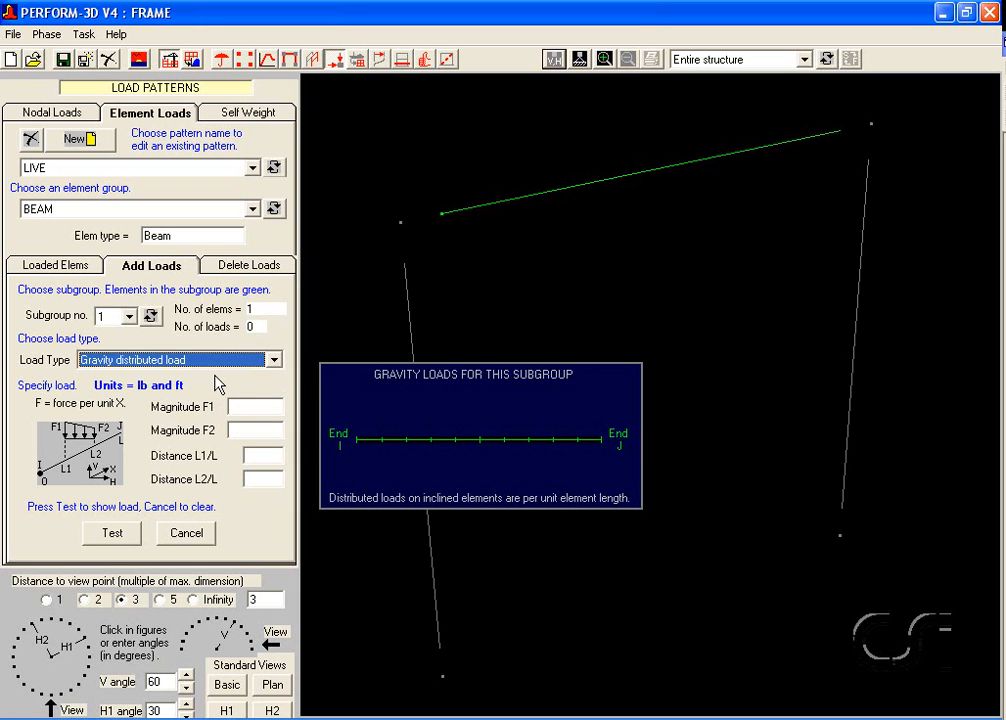
click(241, 407)
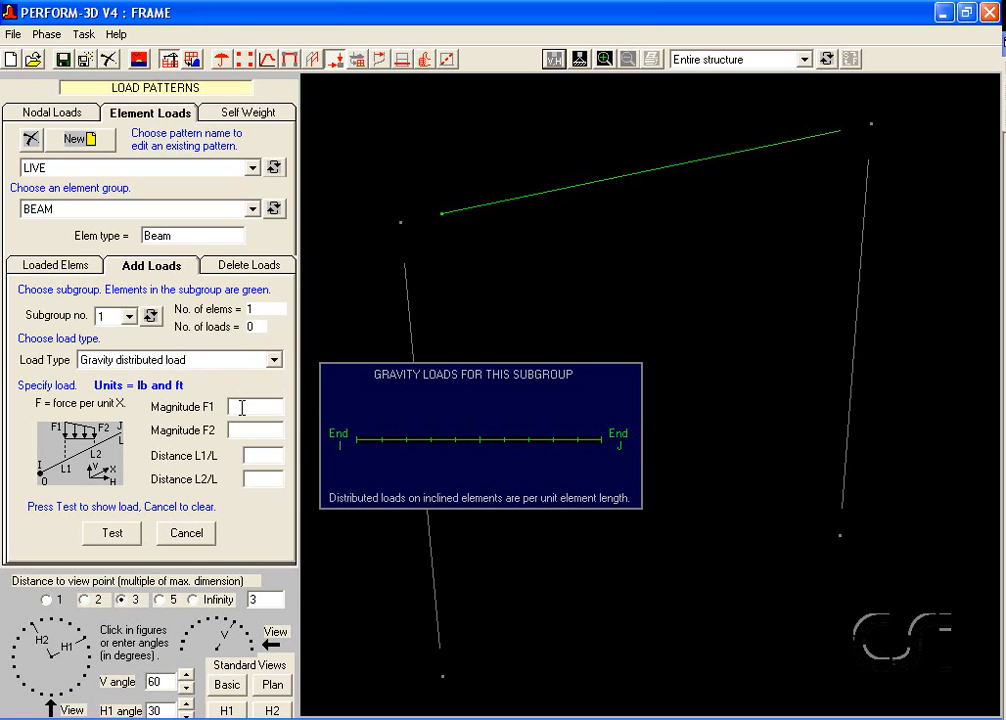
text(010)
click(246, 456)
text(0)
click(251, 477)
text(1)
click(112, 533)
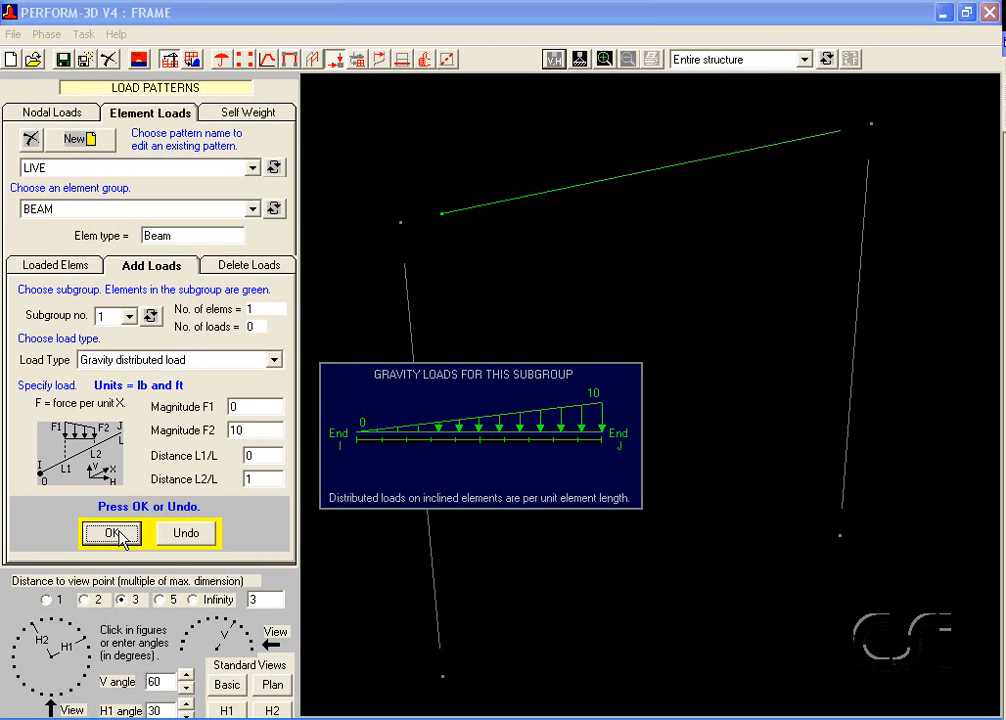
click(115, 533)
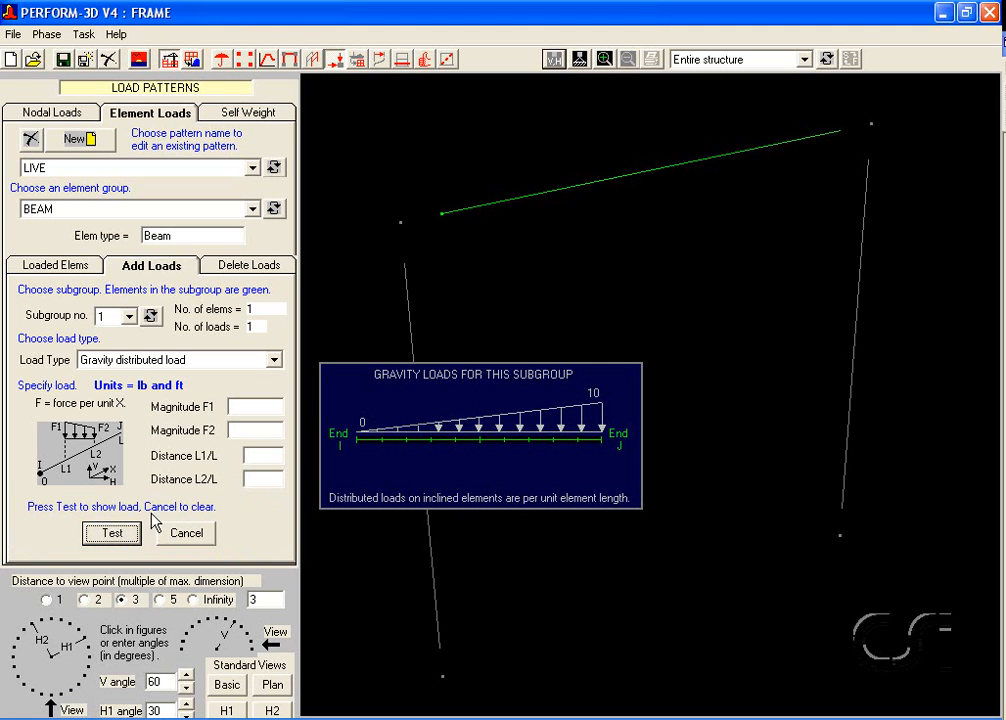
Step: Create a self-weight load pattern named DEAD and add the BEAM group's element to it
click(262, 113)
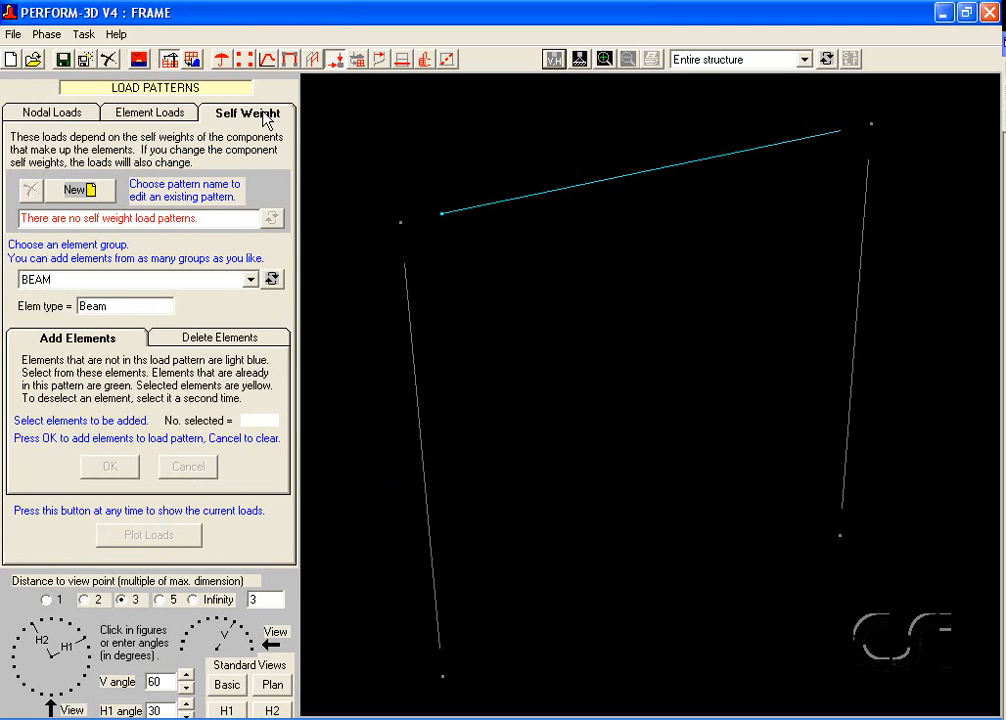
click(85, 190)
text(DEAD)
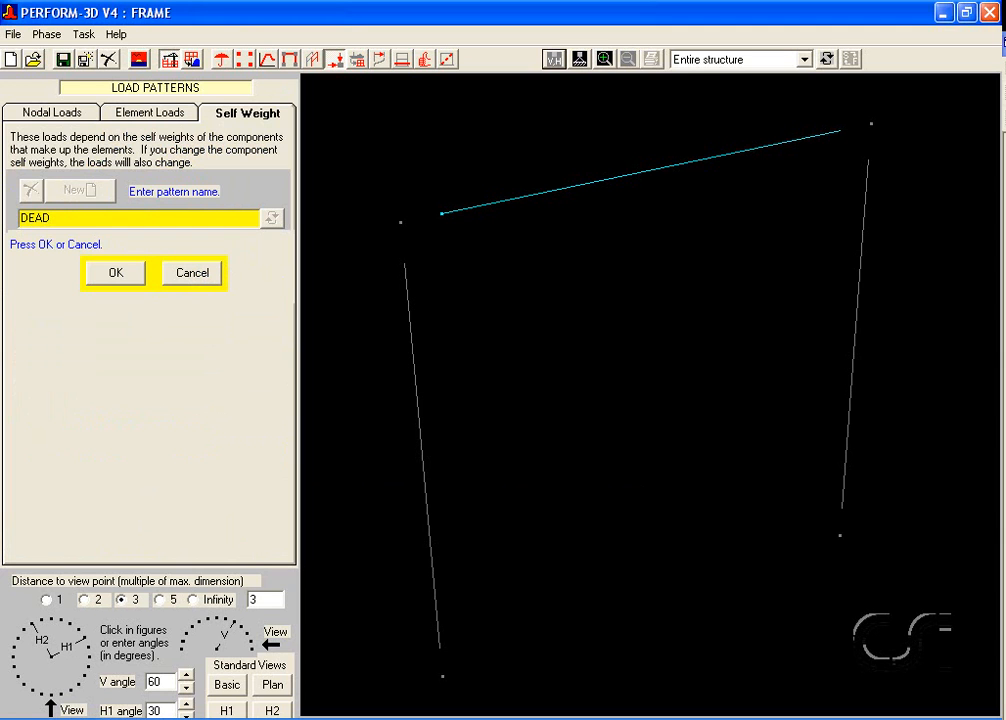
click(112, 274)
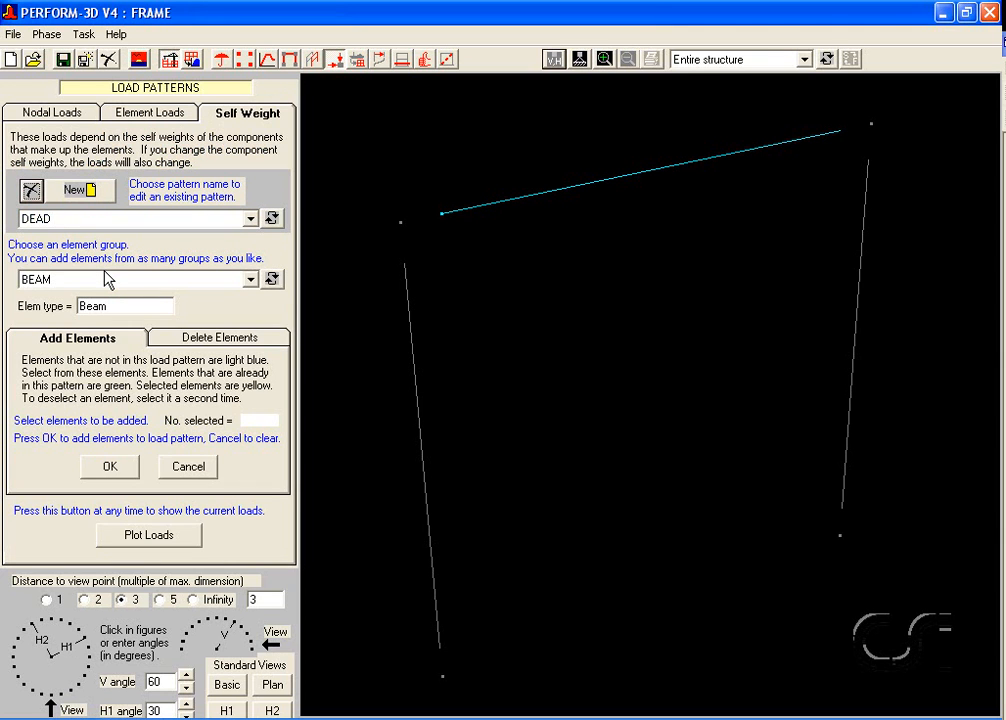
click(107, 279)
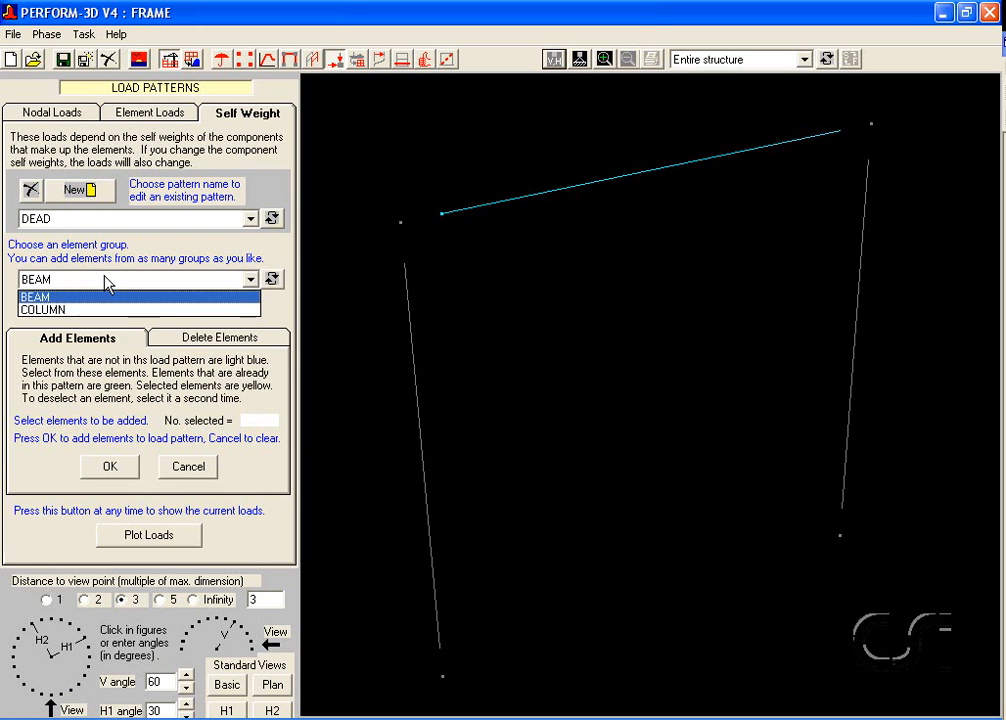
click(38, 298)
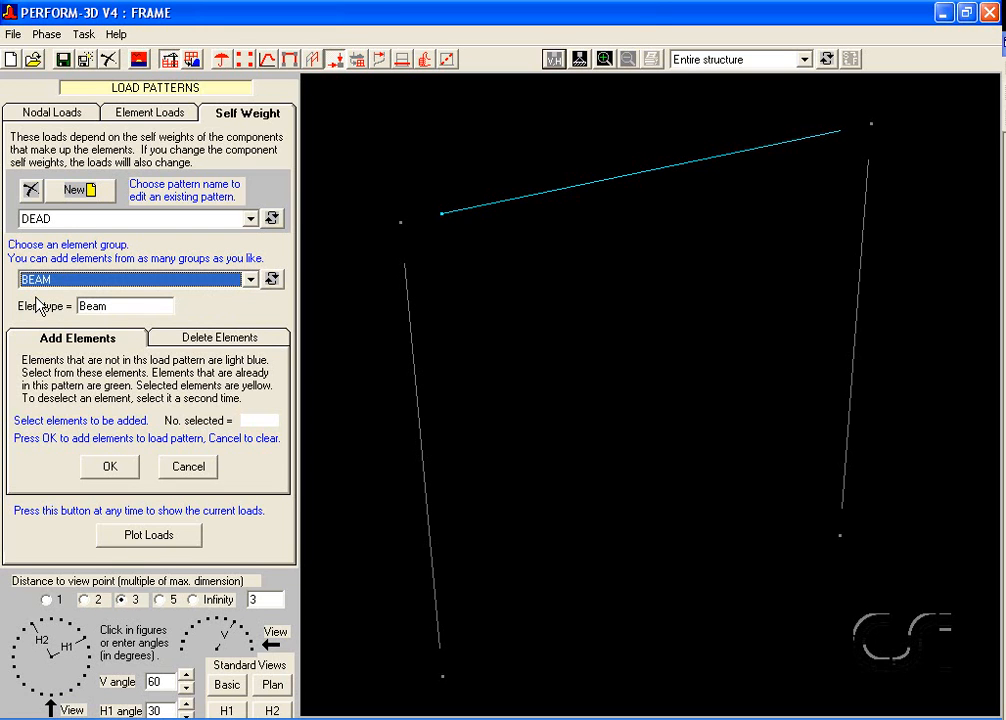
click(509, 206)
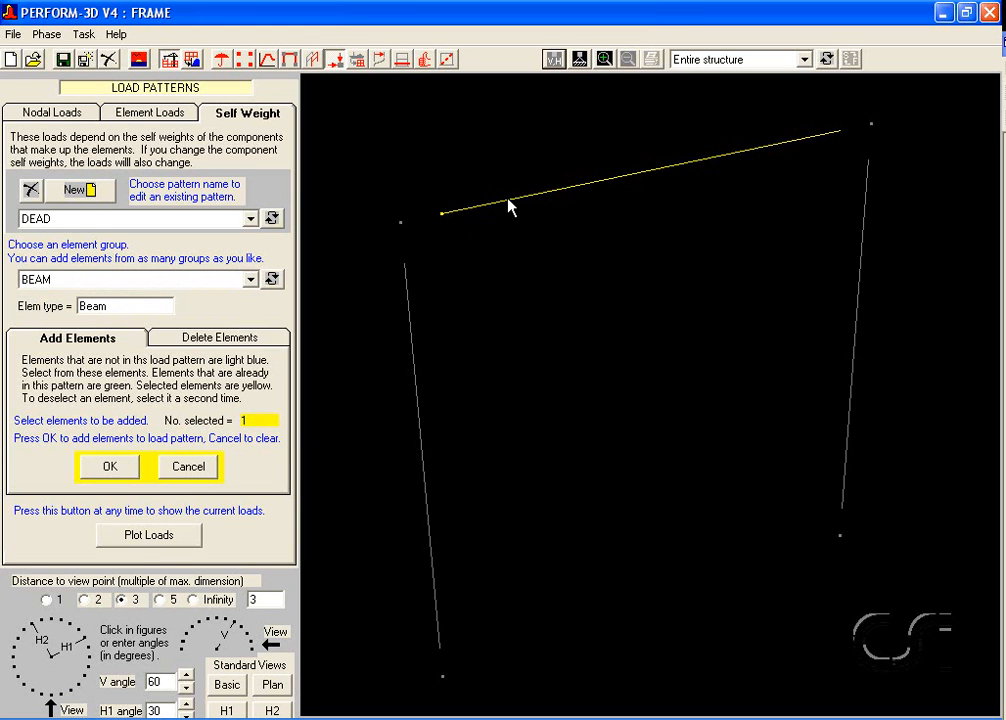
click(97, 467)
Step: Add both elements of the COLUMN group to the DEAD self-weight pattern
click(118, 283)
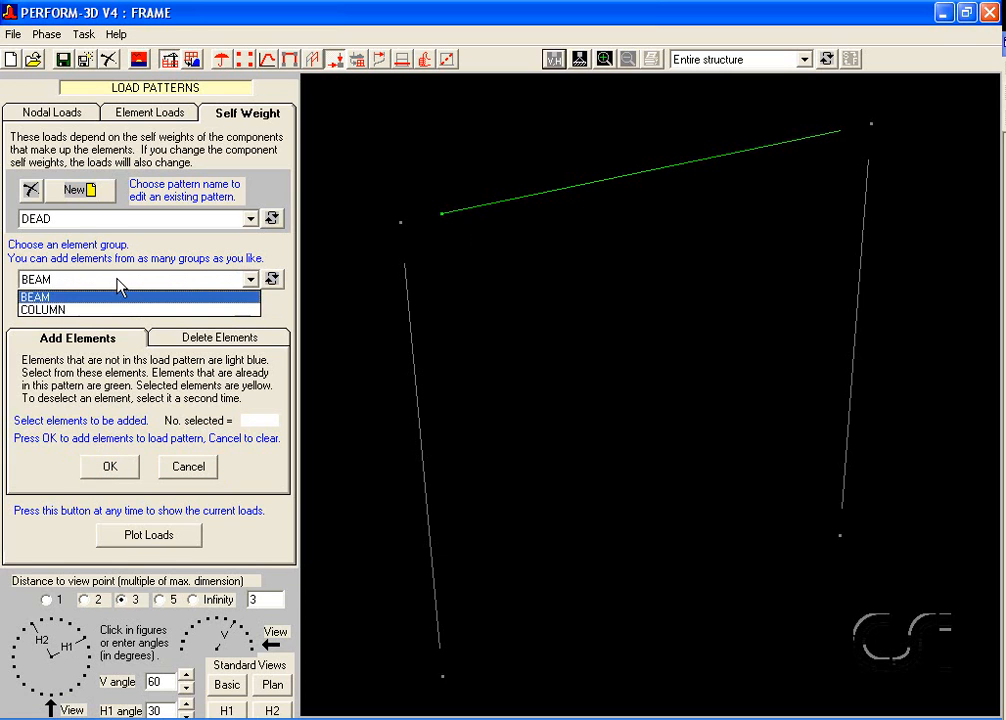
click(40, 311)
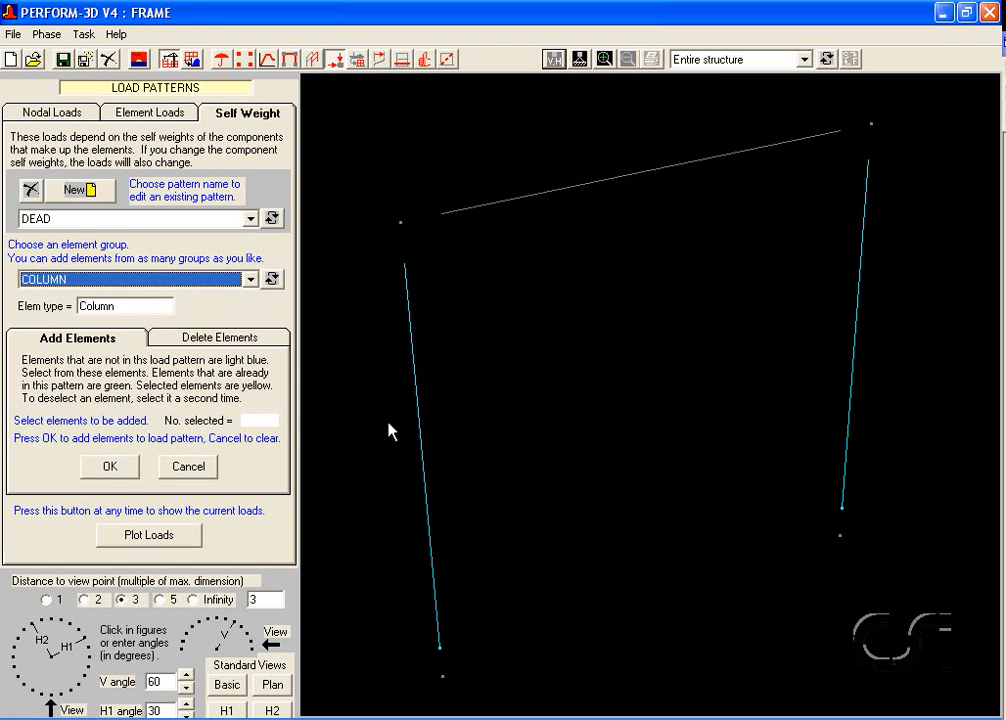
click(420, 428)
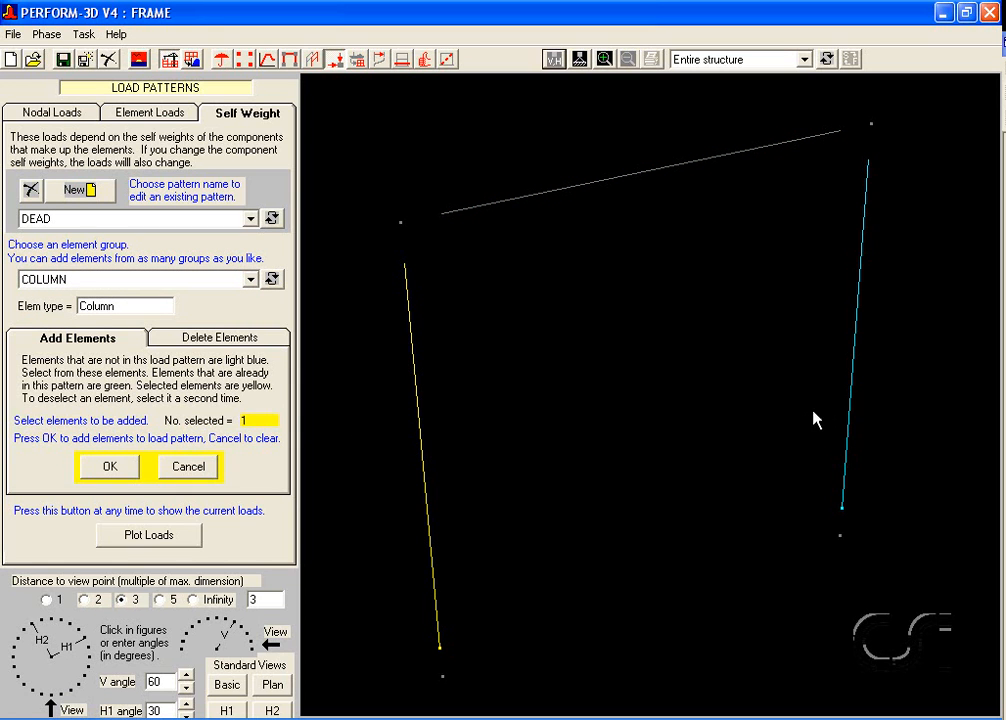
click(852, 403)
click(111, 469)
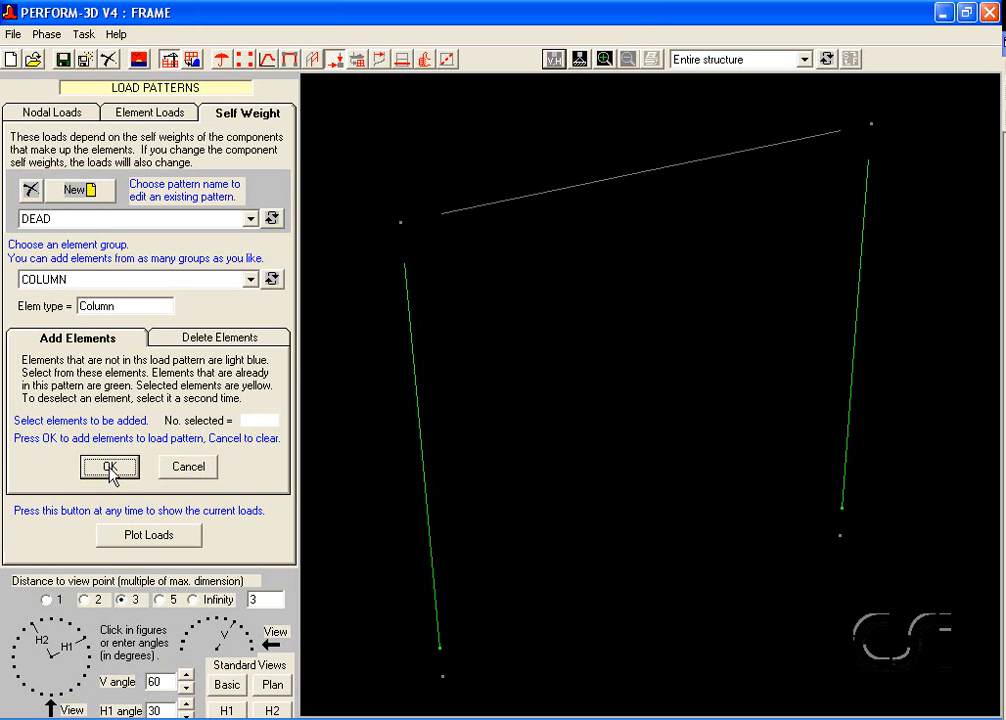
Step: Plot the loads of the DEAD self-weight pattern and save the current structure
click(148, 536)
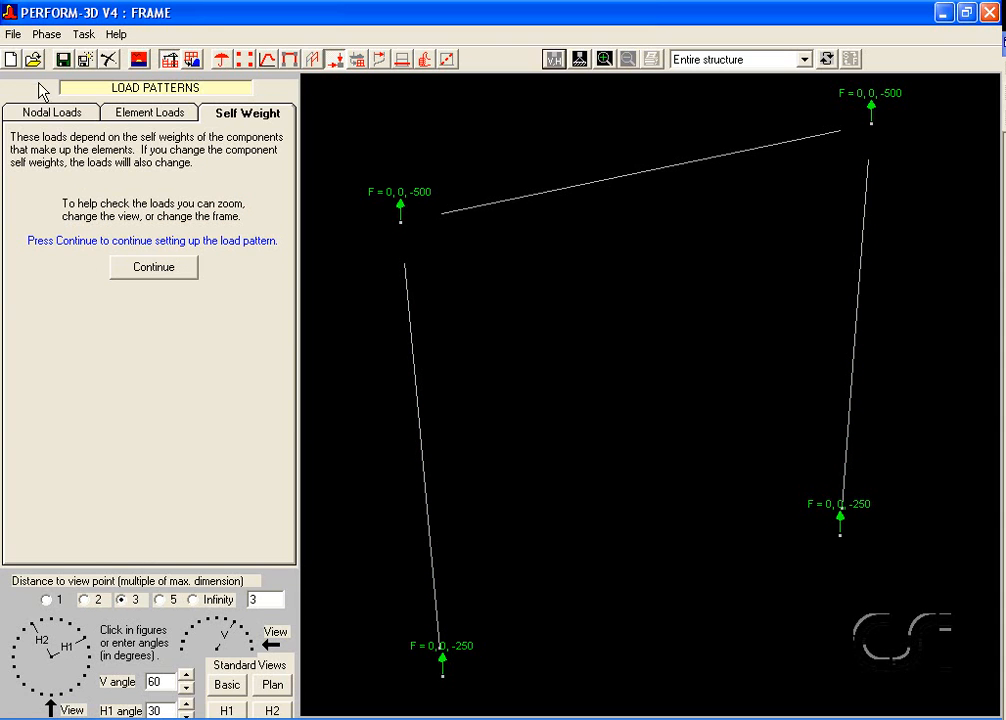
click(15, 35)
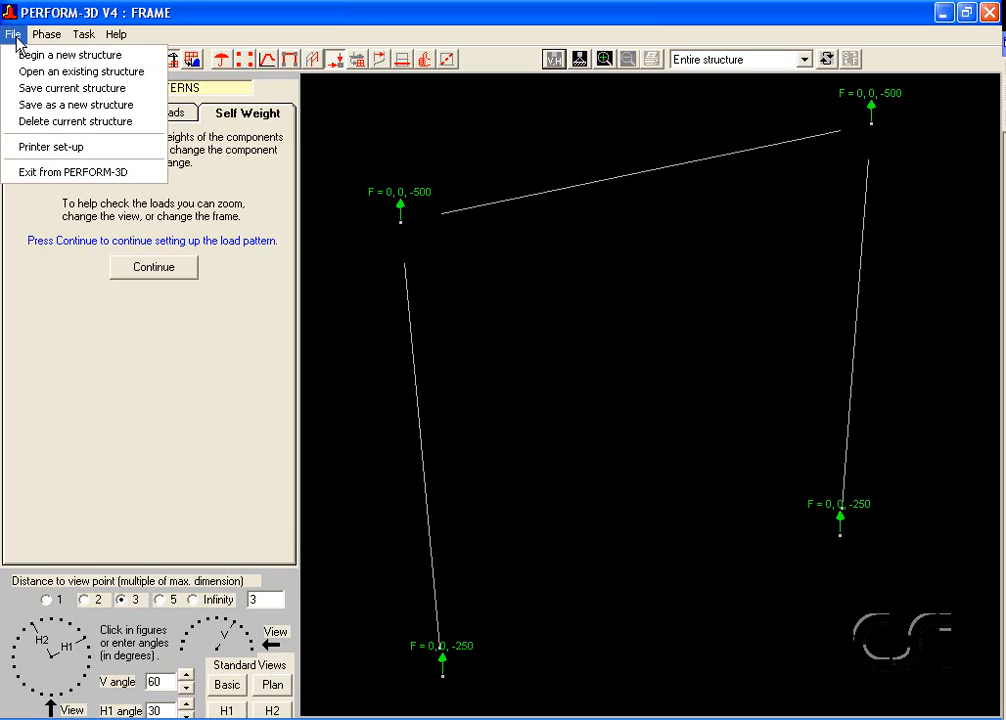
click(105, 89)
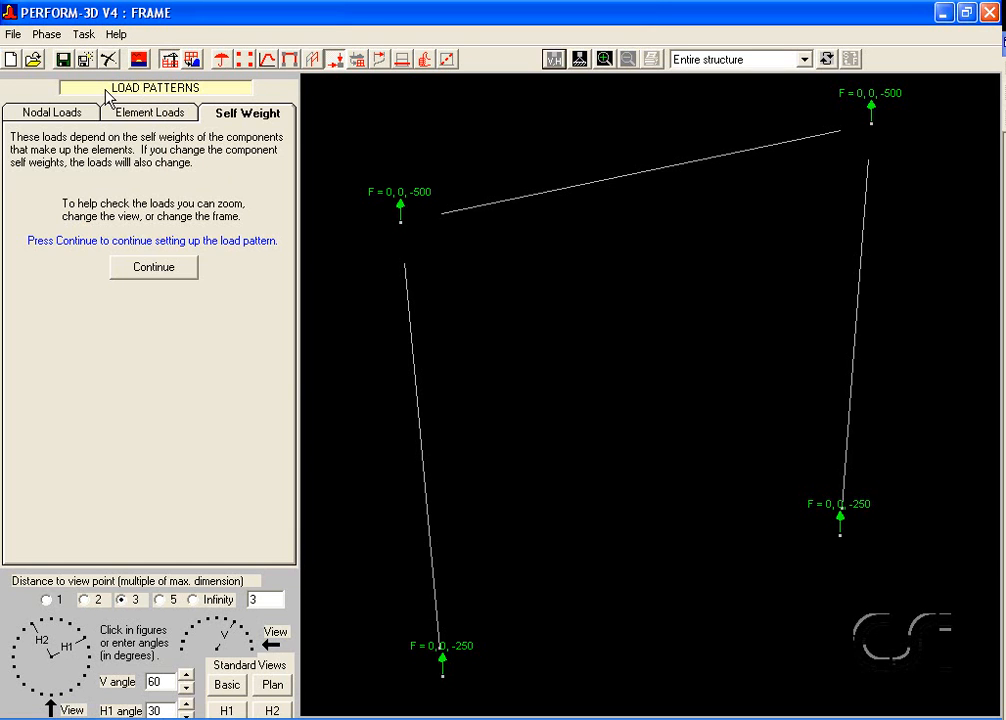
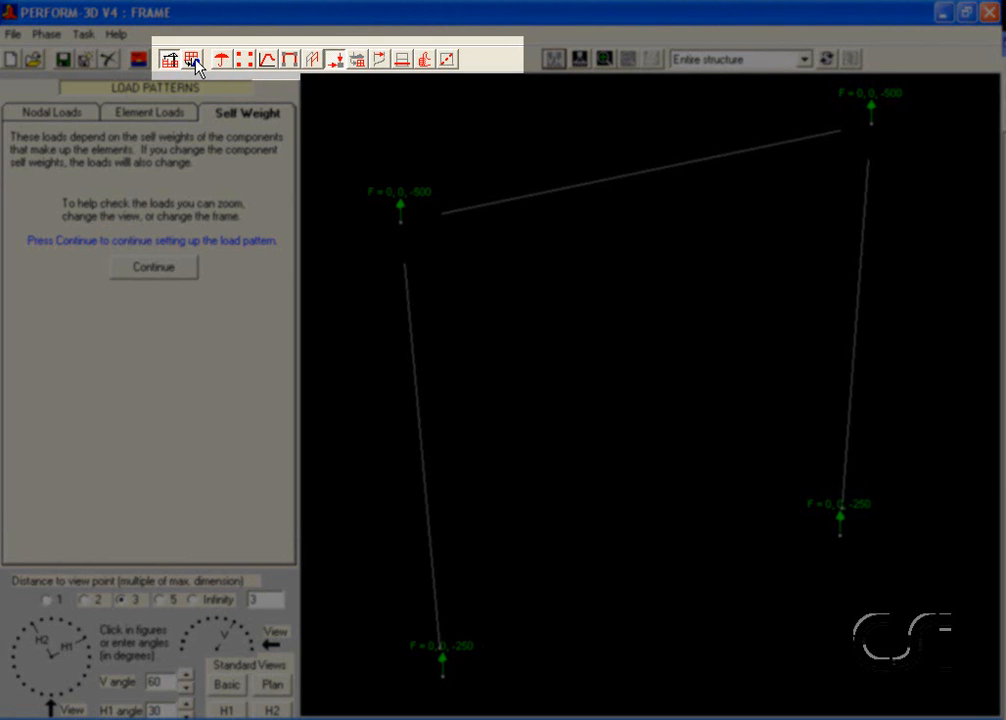
Step: Switch from the Modeling phase to the Analysis phase and open the load case setup
click(193, 60)
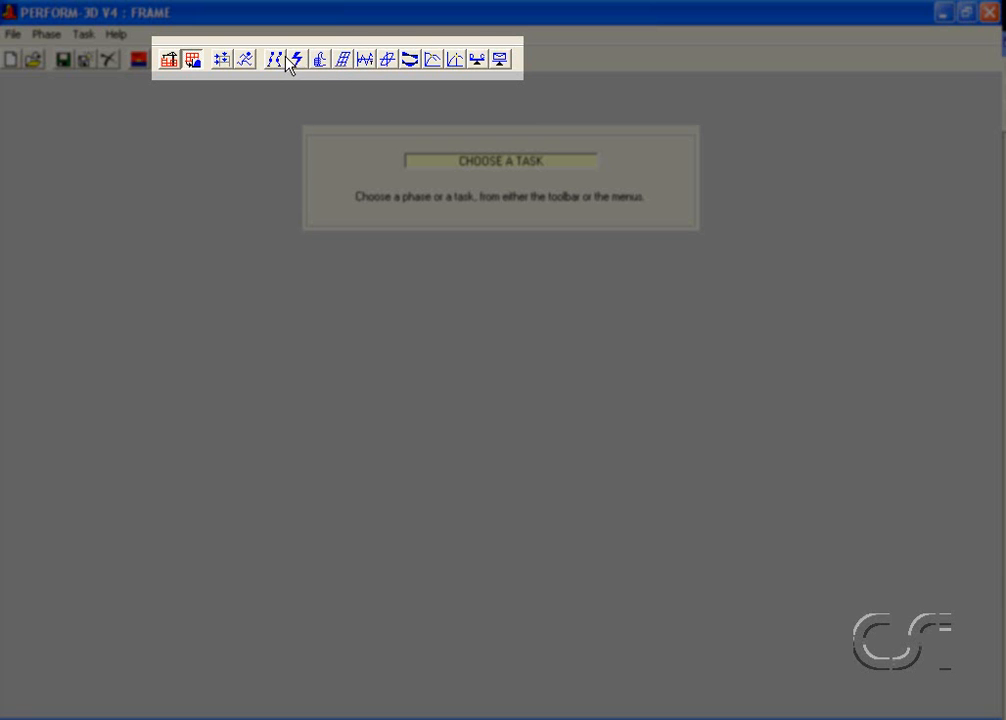
click(173, 62)
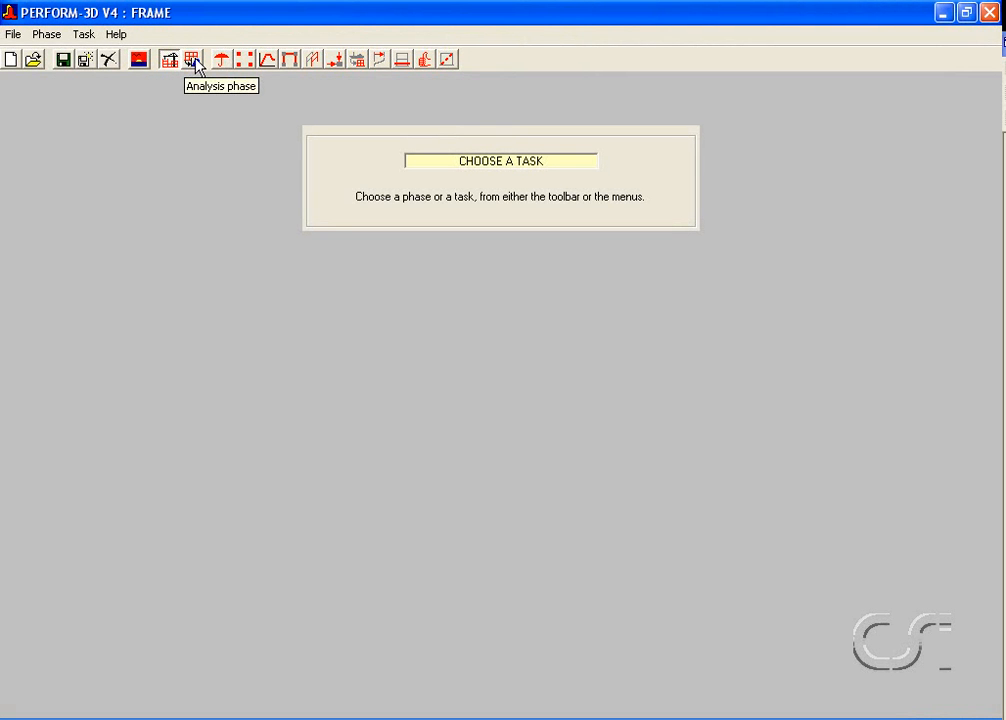
click(193, 63)
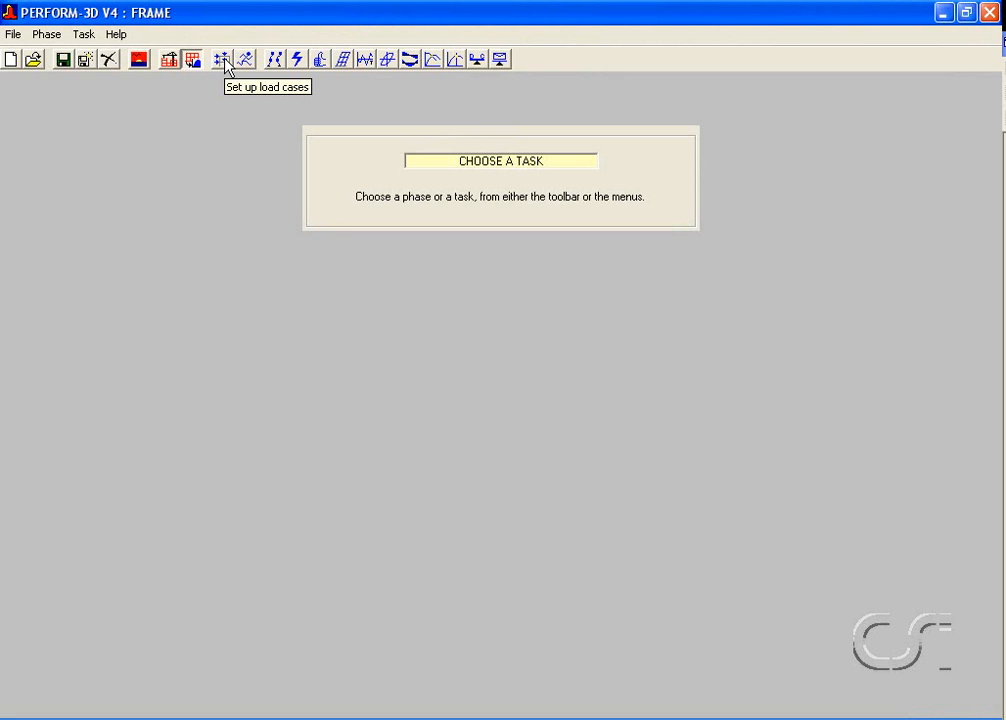
click(224, 60)
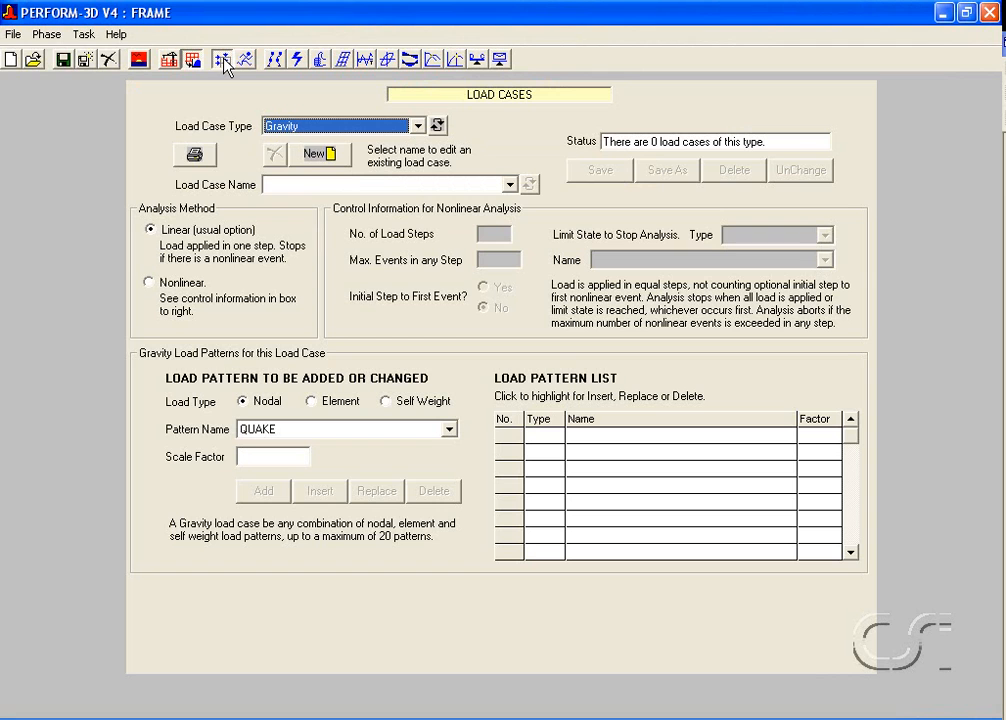
Step: Create a new Gravity load case named LIVE LOAD
click(415, 127)
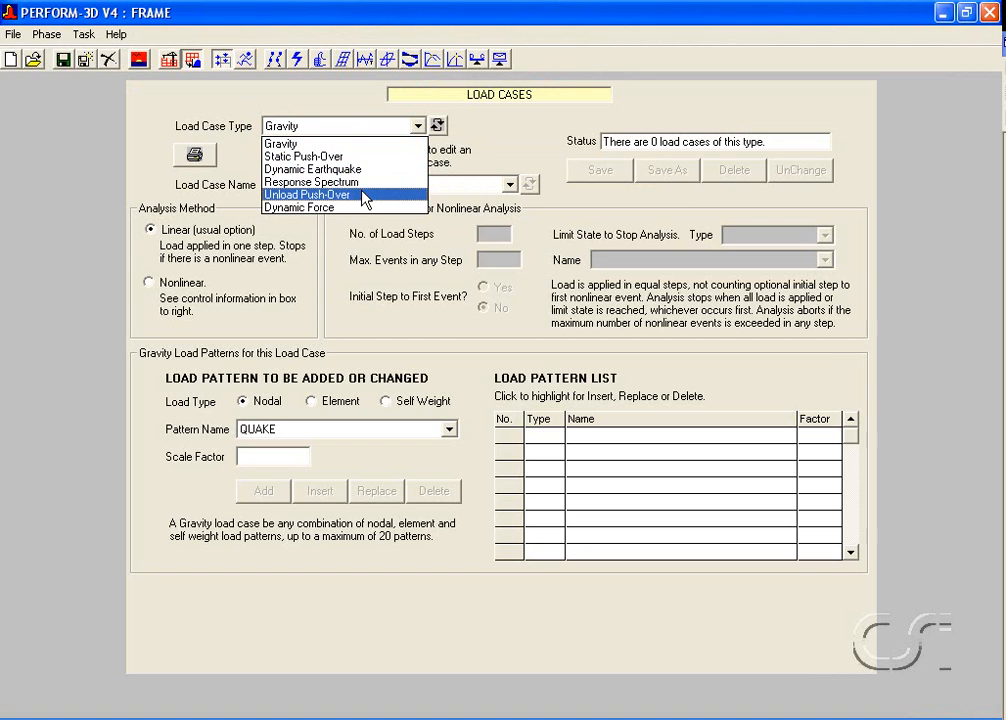
click(309, 145)
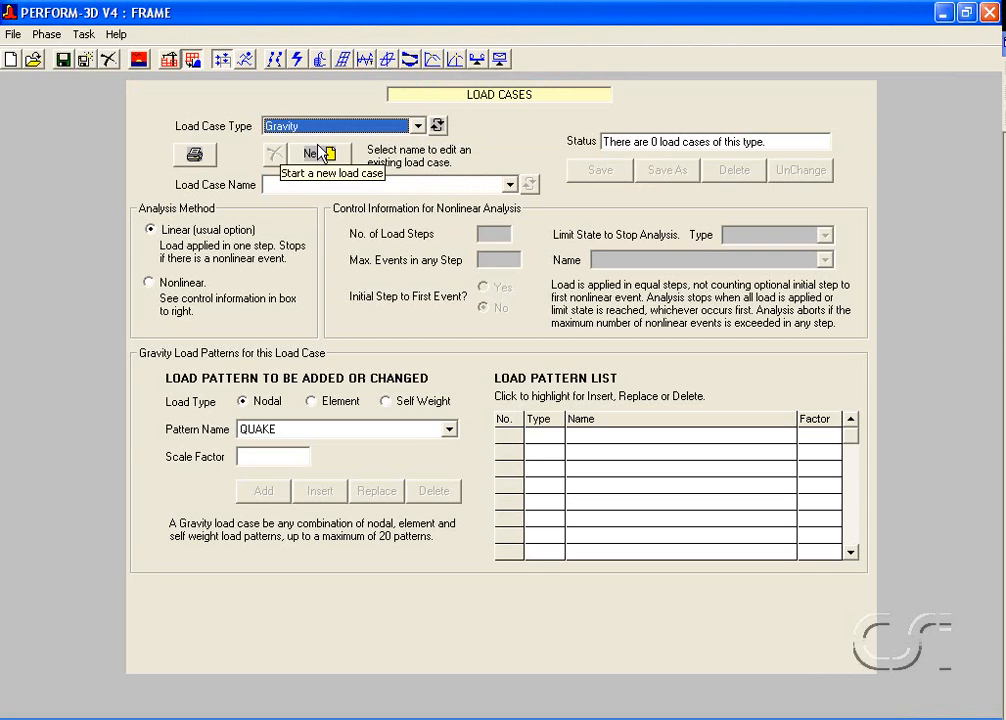
click(316, 155)
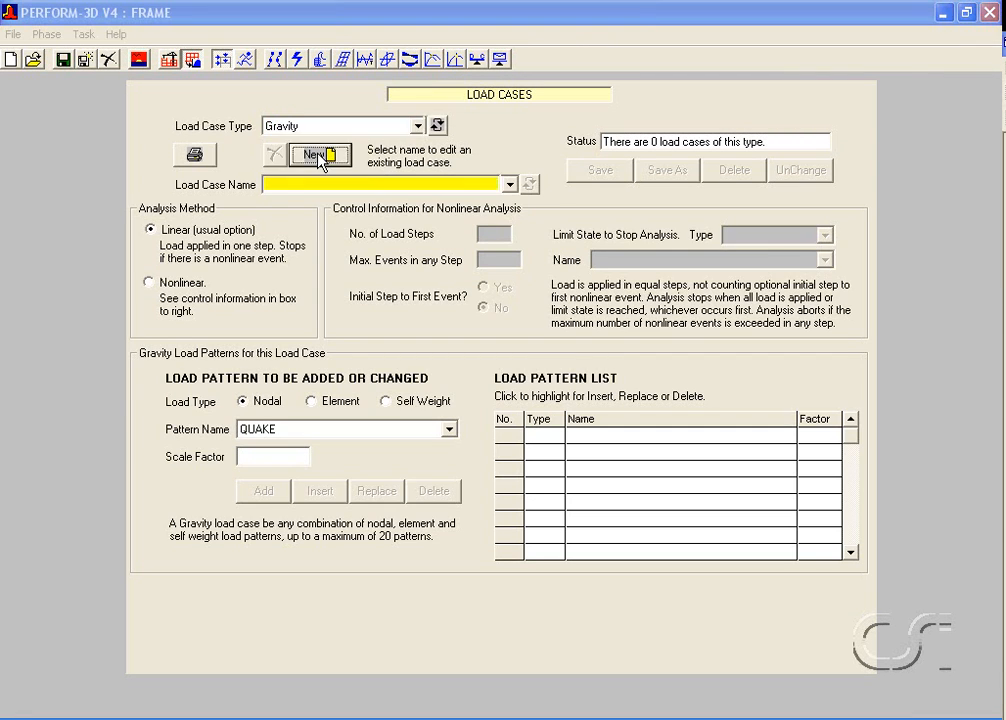
text(LIVE LOAD)
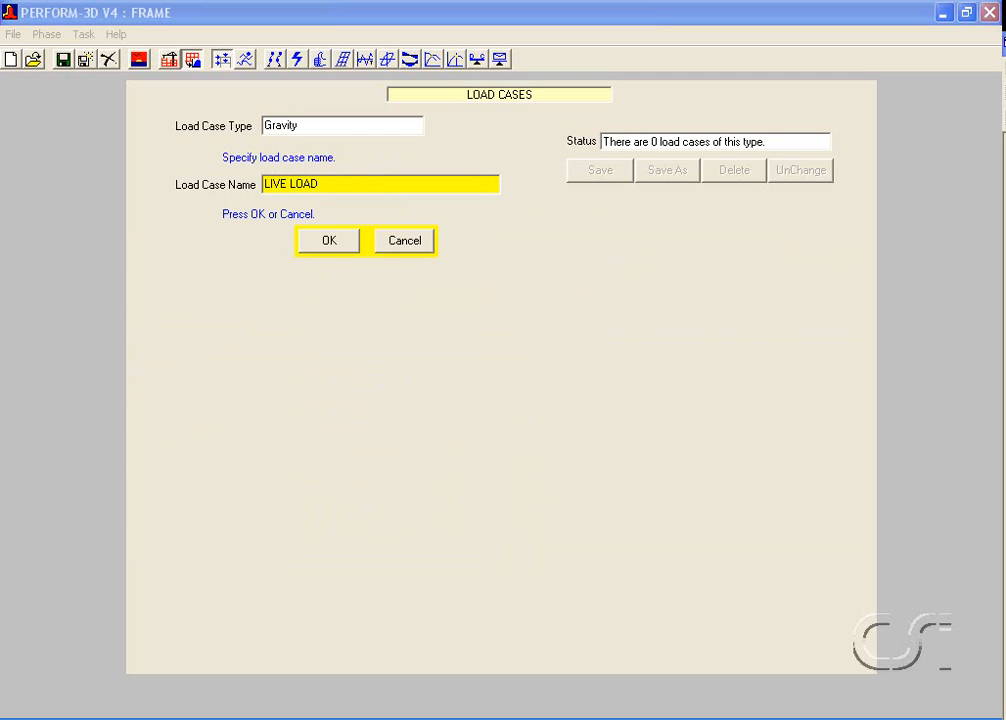
click(329, 244)
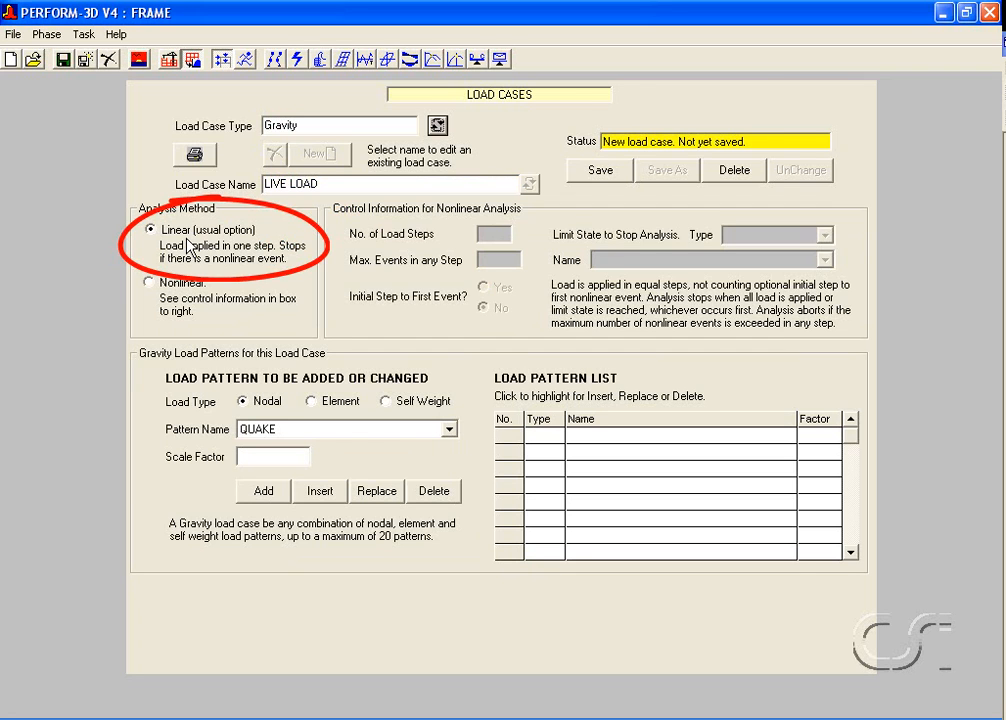
Step: Add the LIVE element load pattern to the LIVE LOAD case with a scale factor of 1.6 and save the case
click(313, 404)
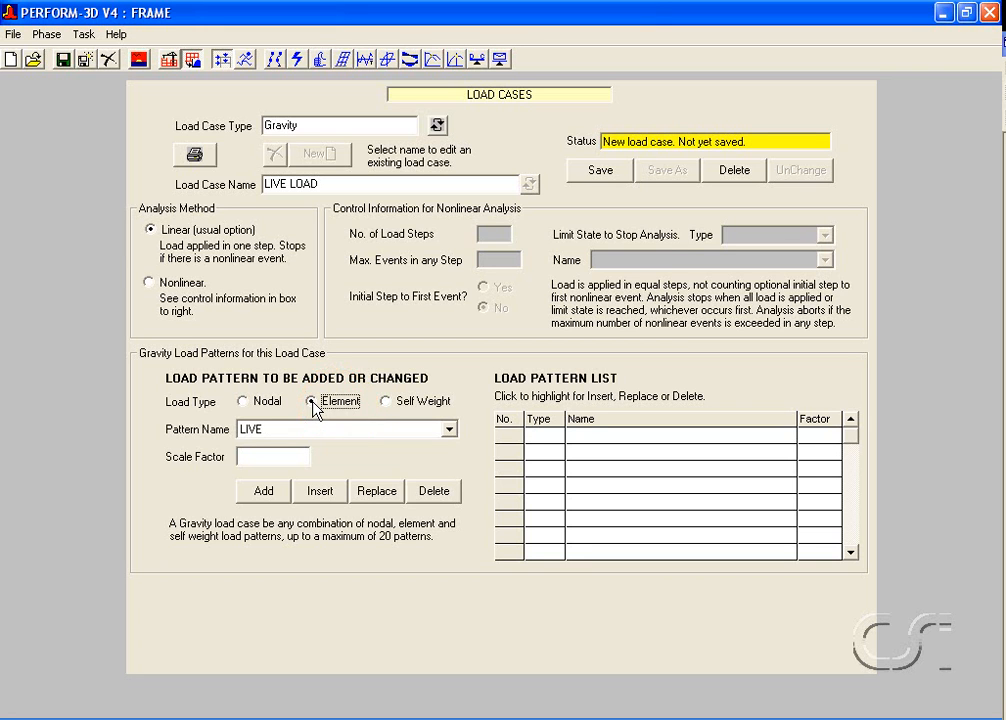
click(310, 430)
click(310, 436)
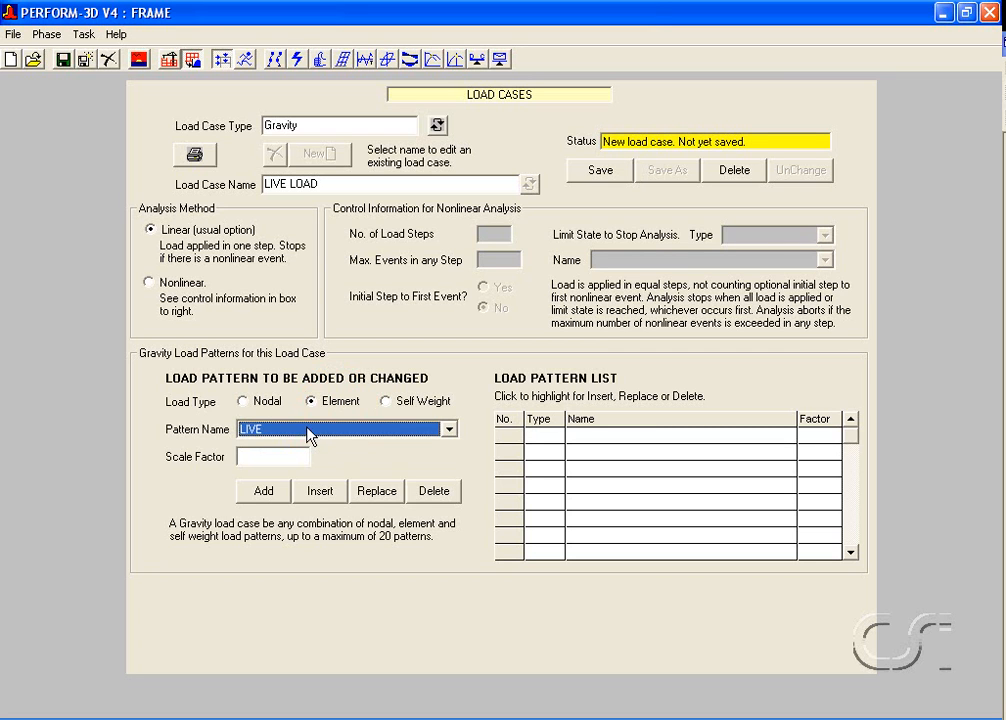
click(283, 455)
text(1.6)
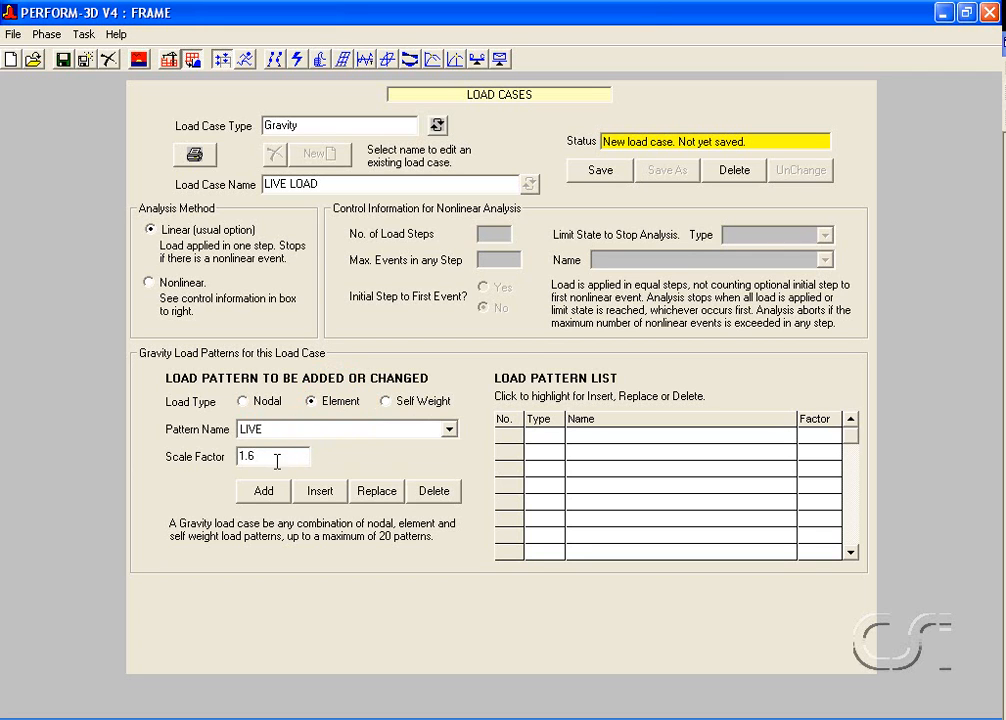
click(266, 491)
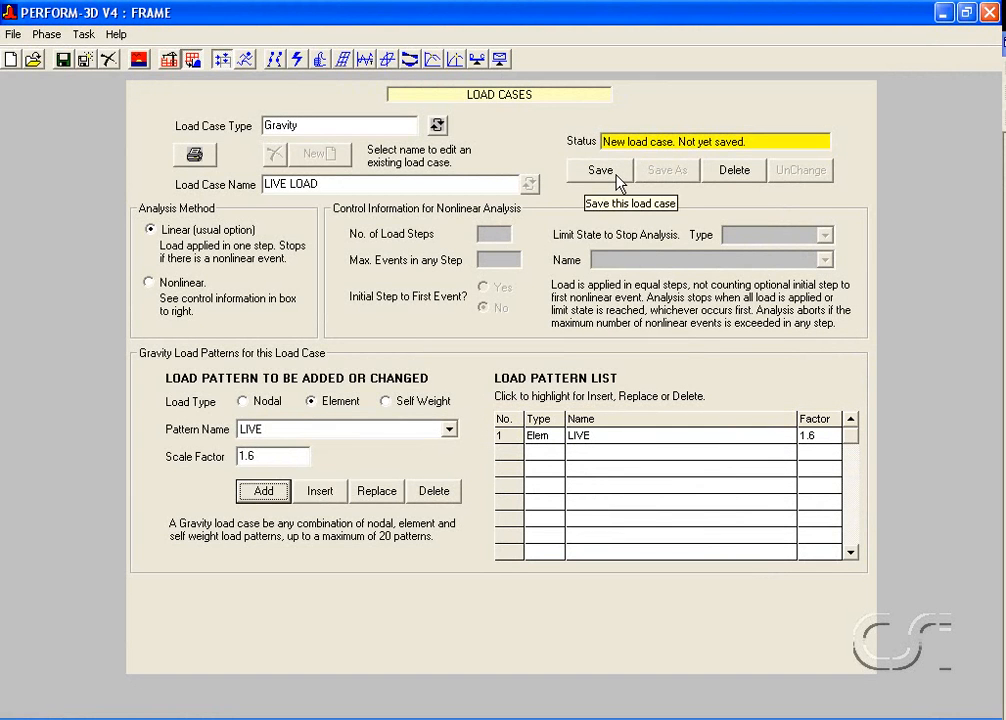
click(618, 178)
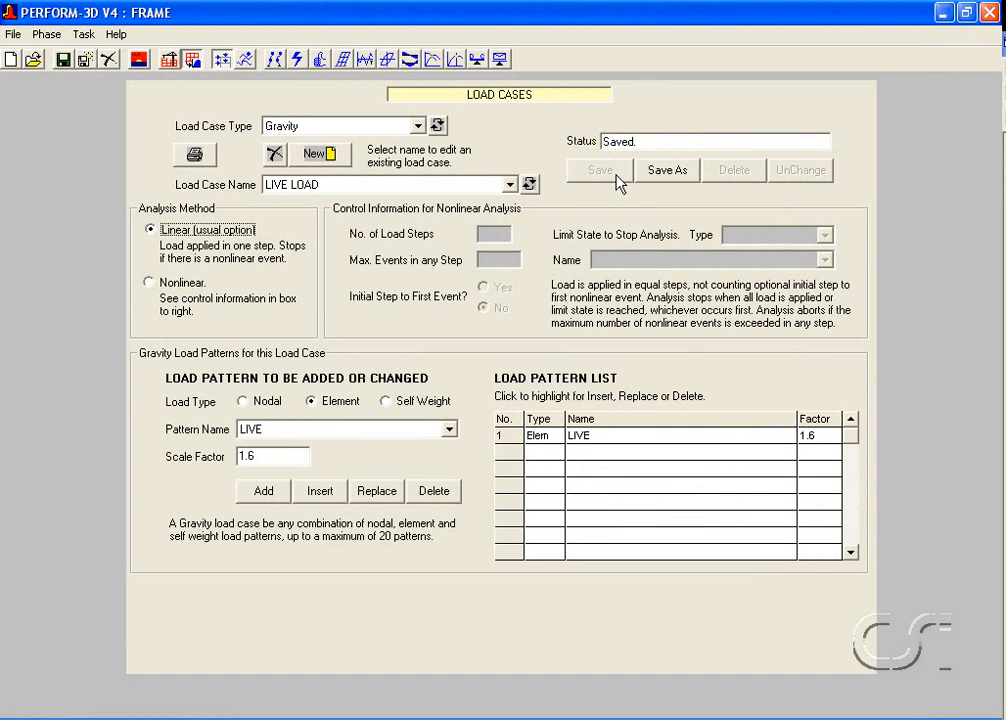
Step: Open the analysis series setup and check the structure and loads for errors
click(246, 62)
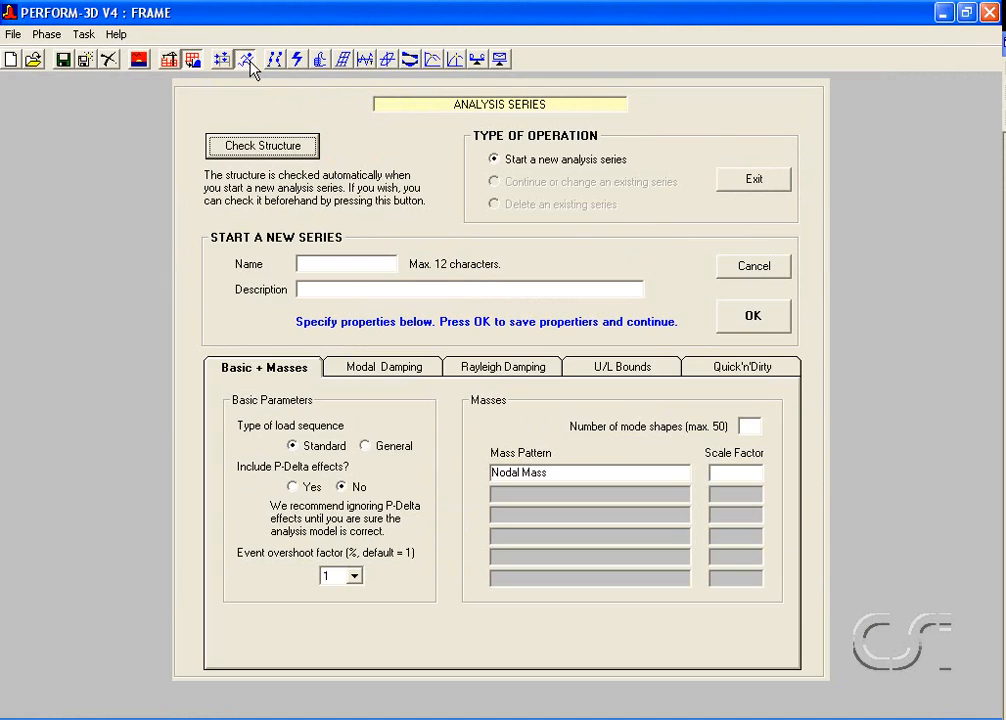
click(258, 152)
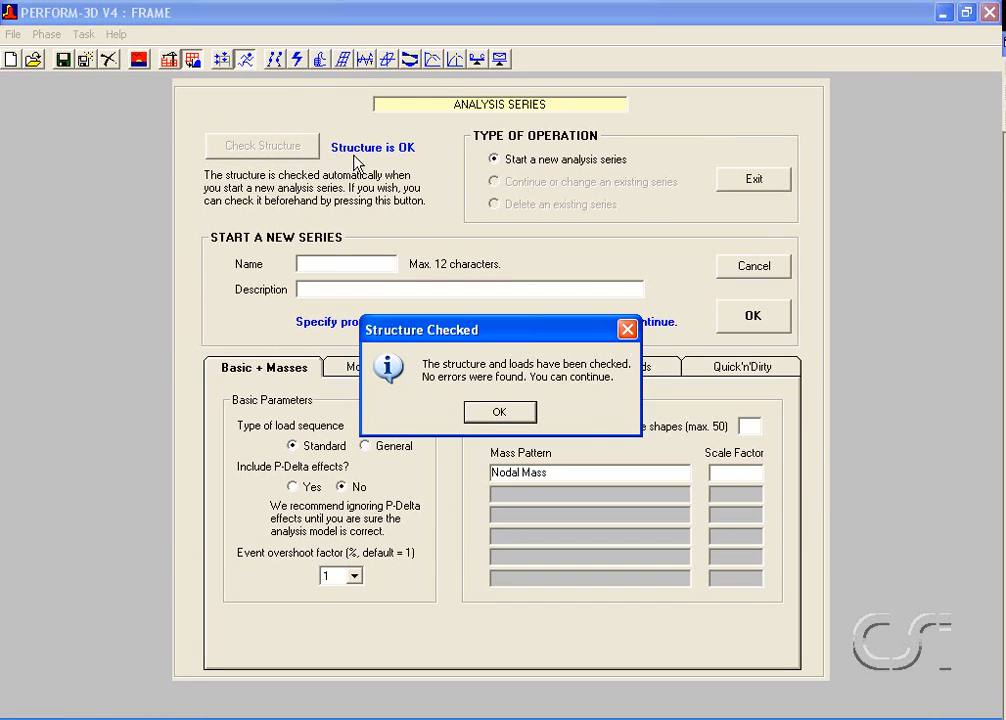
click(500, 412)
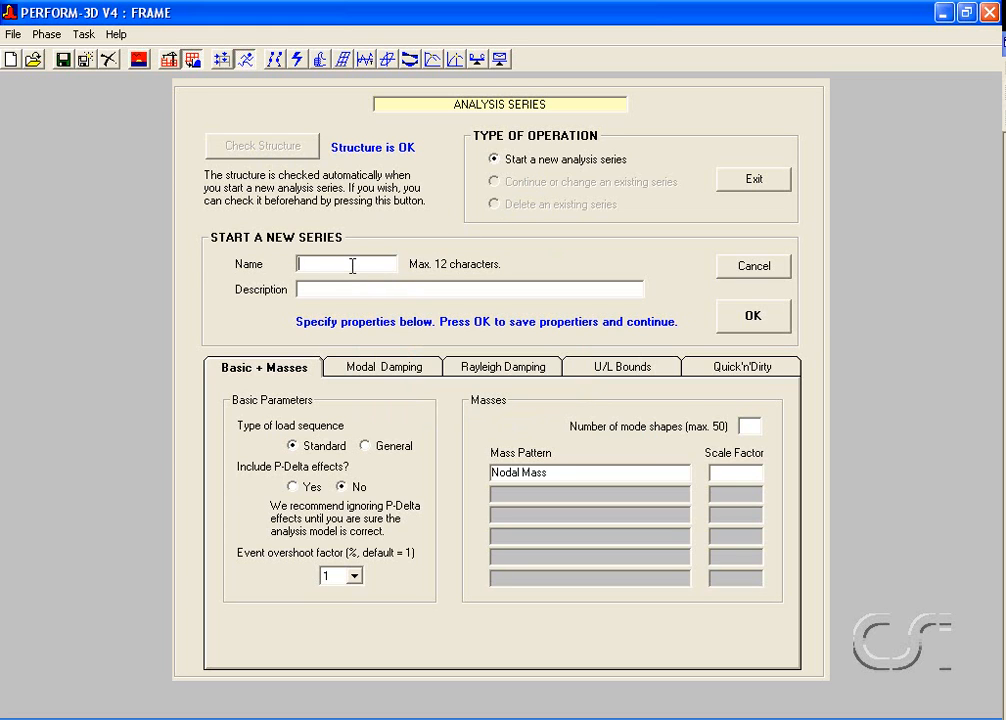
Step: Start an analysis series named LIVELOAD, described as Live Load Vertical, with a nodal mass scale factor of 1 and 5 mode shapes
text(LIVELOAD)
click(338, 290)
text(Live Load Vertical)
click(728, 471)
text(1)
click(752, 427)
text(5)
click(754, 325)
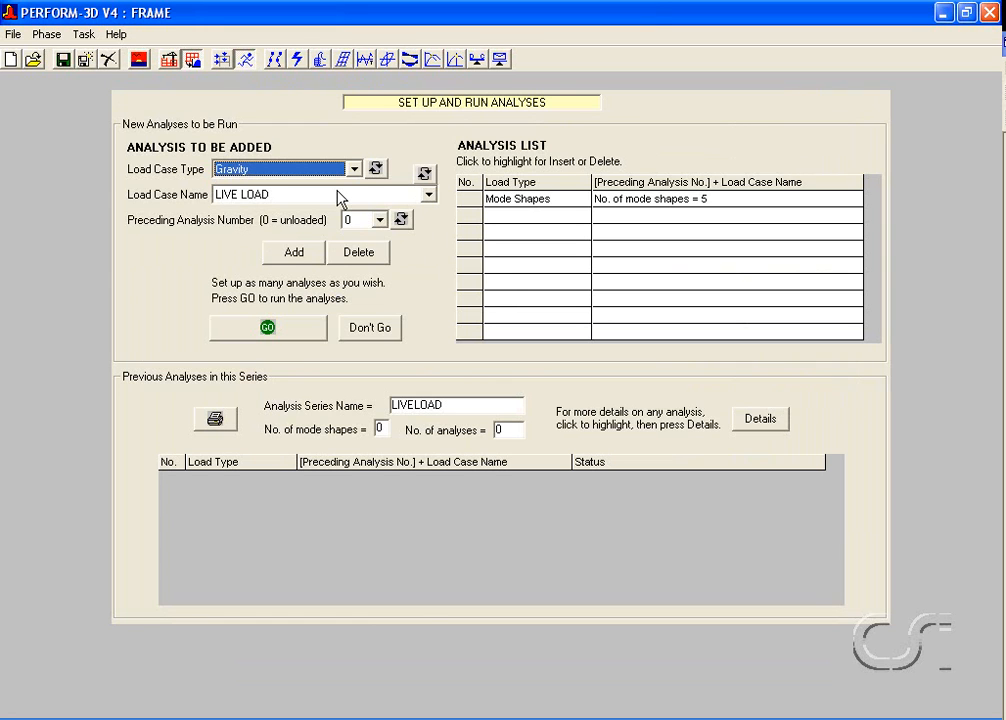
Step: Add the LIVE LOAD gravity case to the analysis list and run the analyses
click(302, 261)
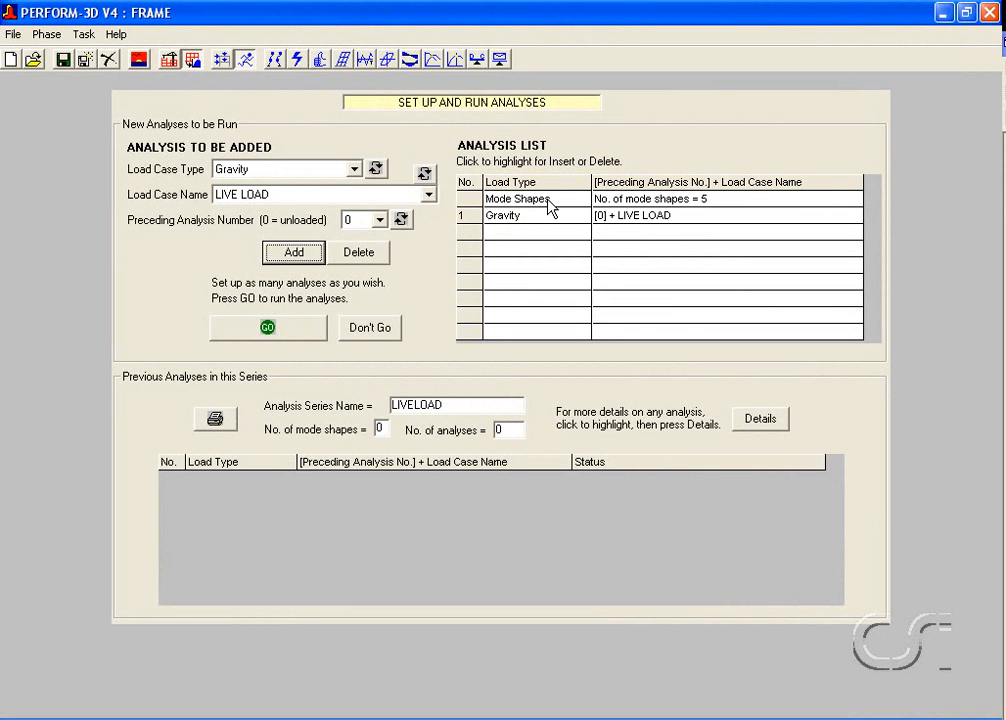
click(272, 333)
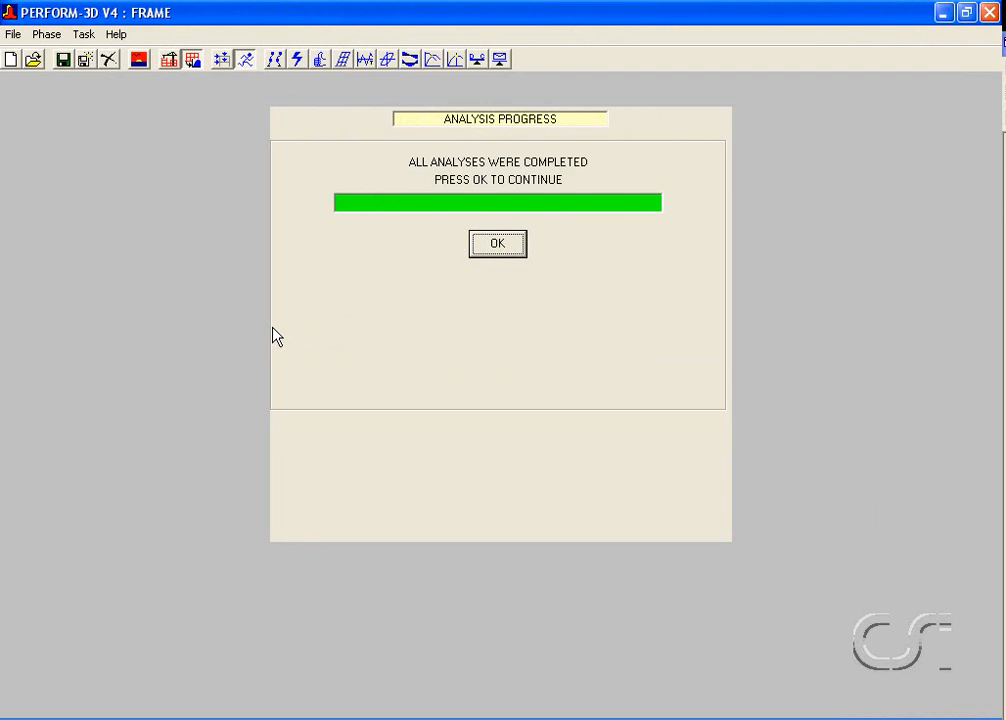
click(492, 244)
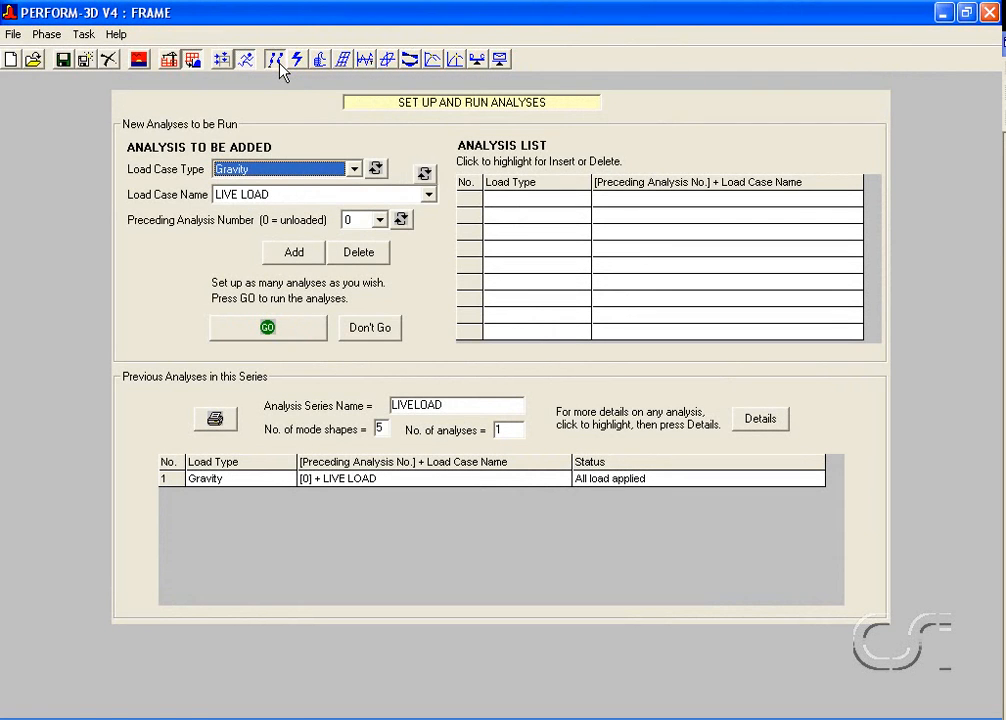
Step: Plot mode shape 1 from the modal analysis results and animate it briefly
click(277, 60)
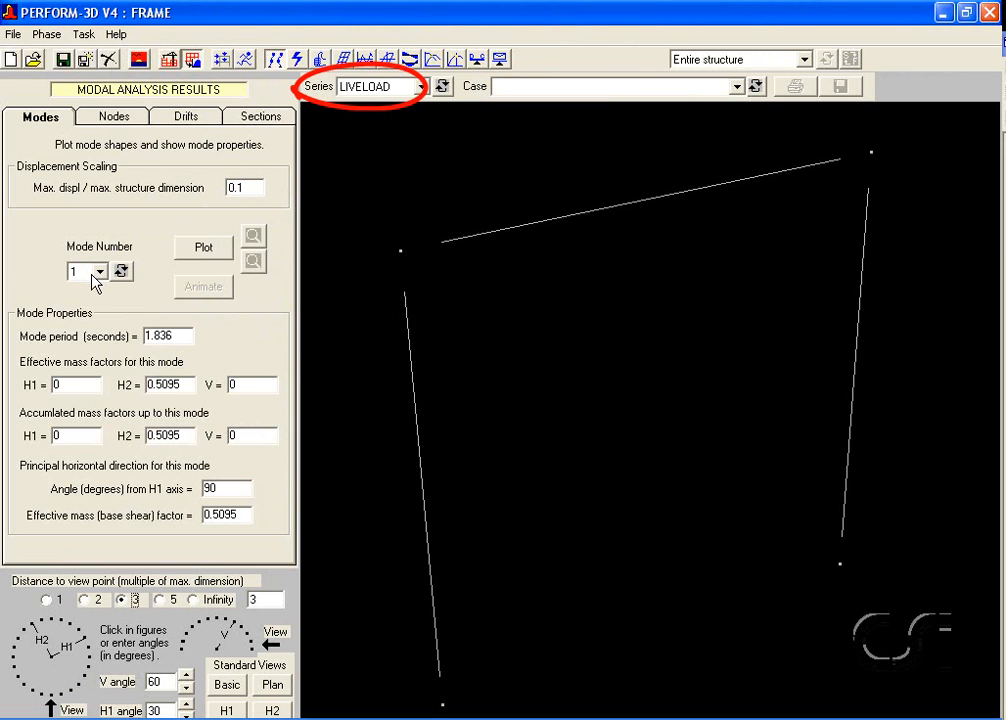
click(199, 250)
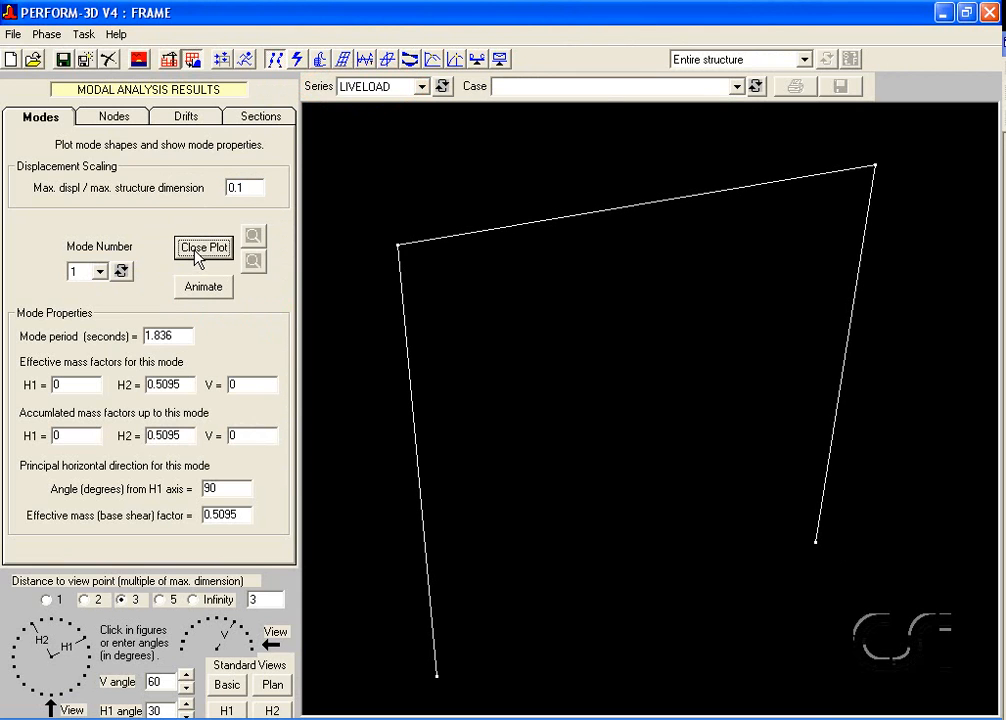
click(202, 287)
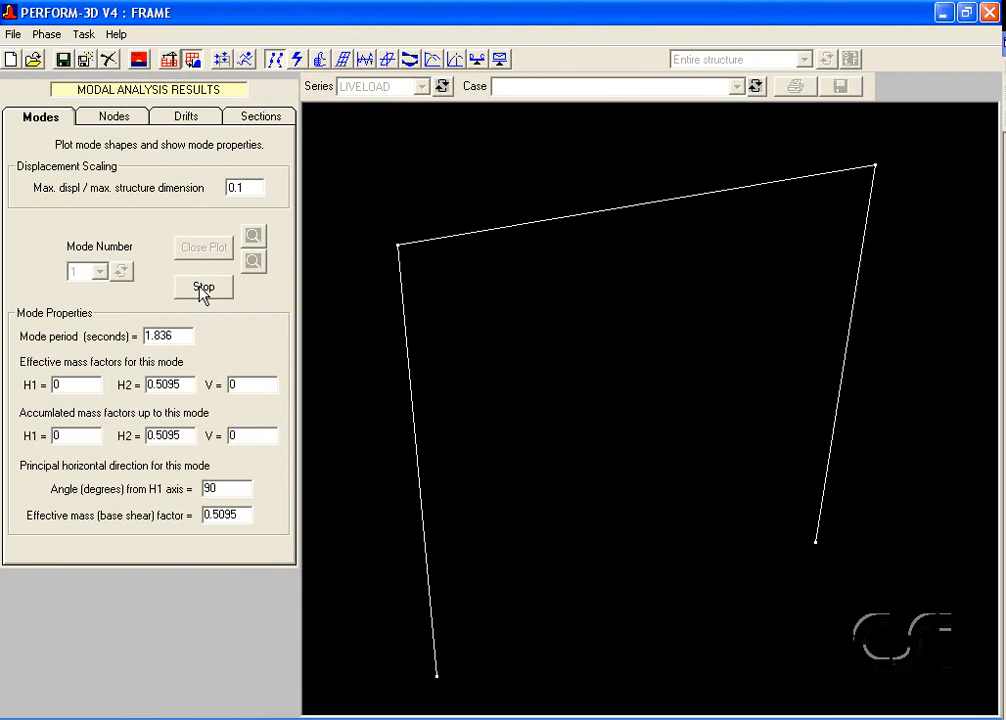
click(202, 287)
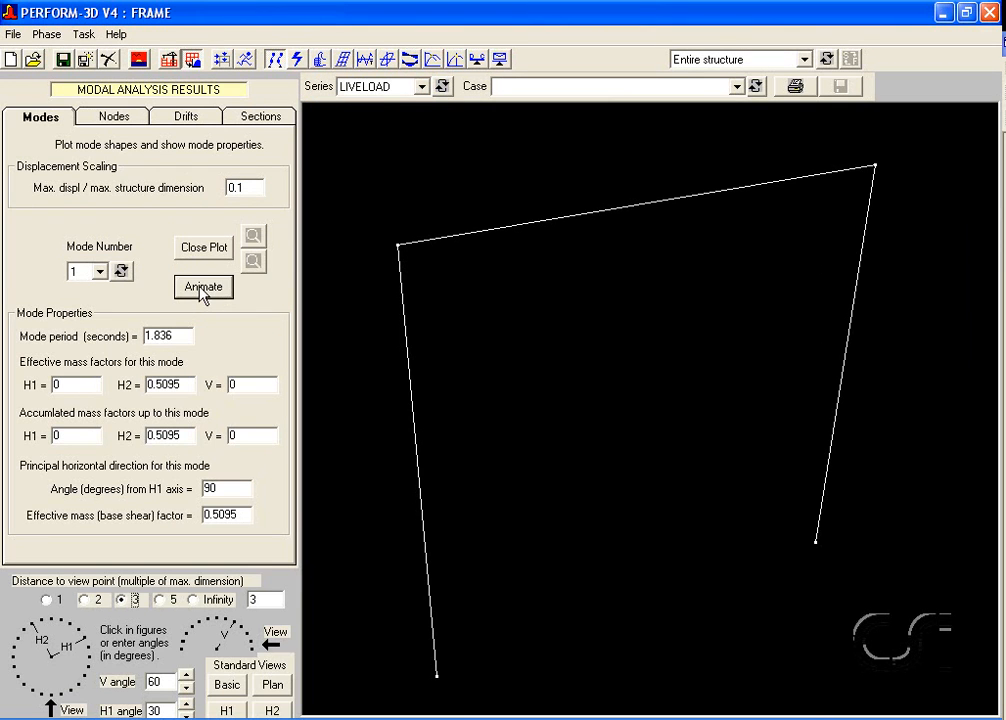
Step: Display mode shape 3 and animate it briefly
click(121, 271)
click(121, 271)
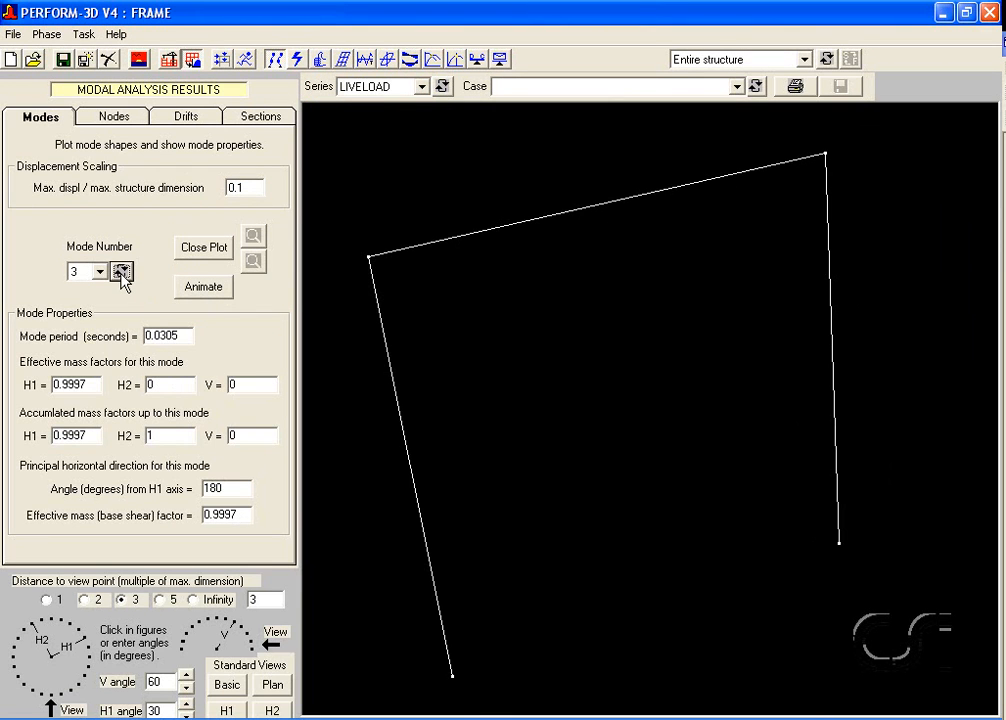
click(203, 287)
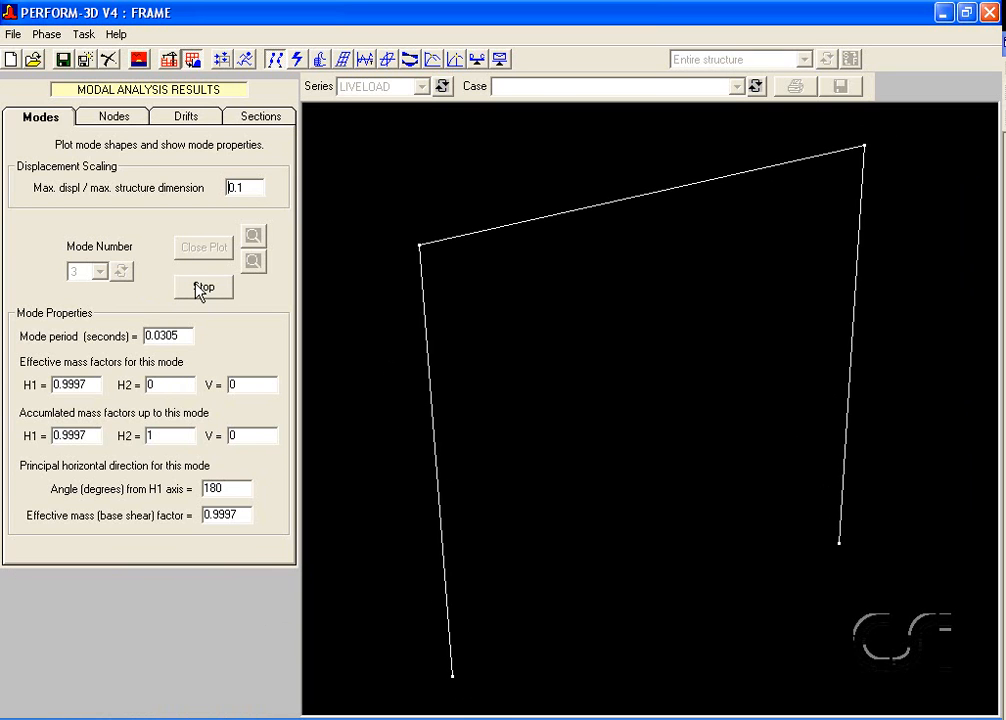
click(203, 287)
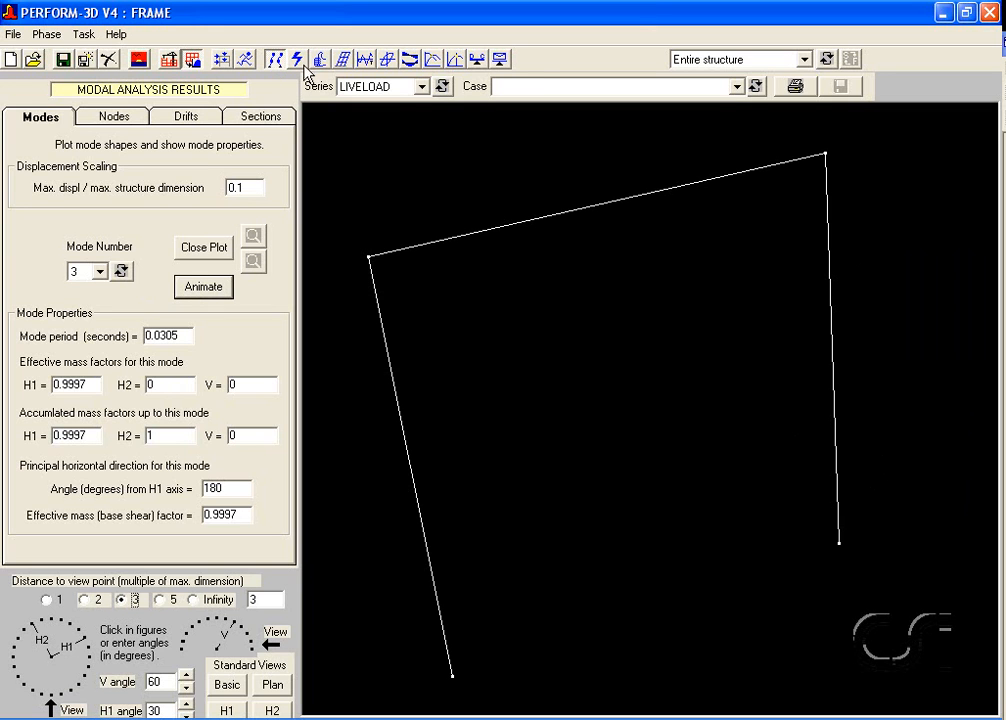
Step: Plot the gravity loads on the BEAM group's element, followed by its moment and shear envelopes, for the LIVE LOAD case
click(409, 62)
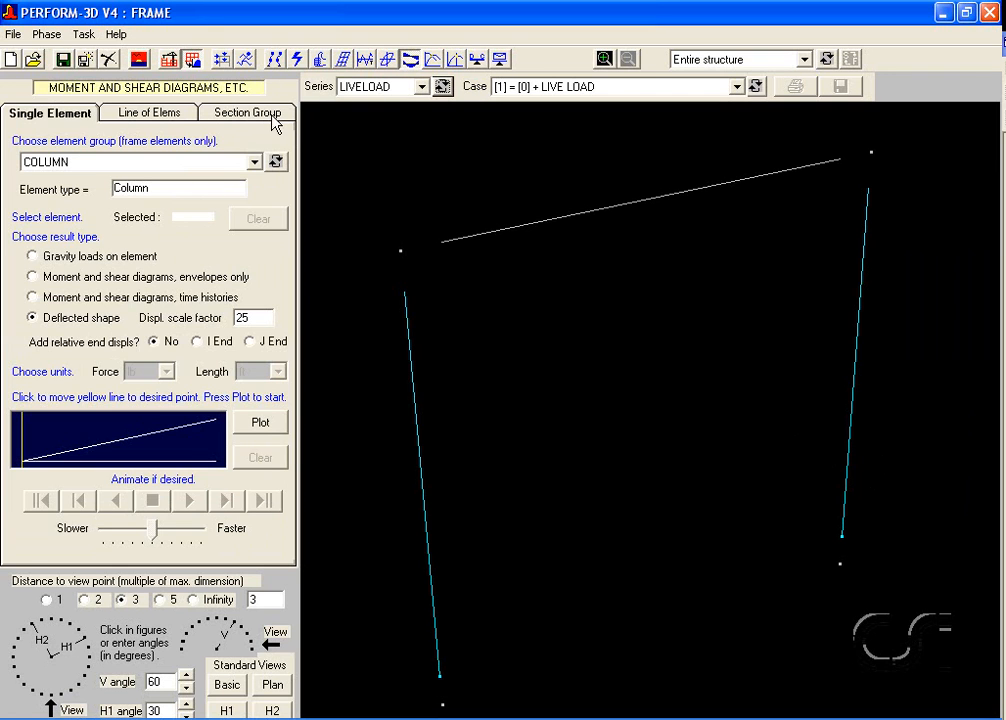
click(145, 163)
click(74, 178)
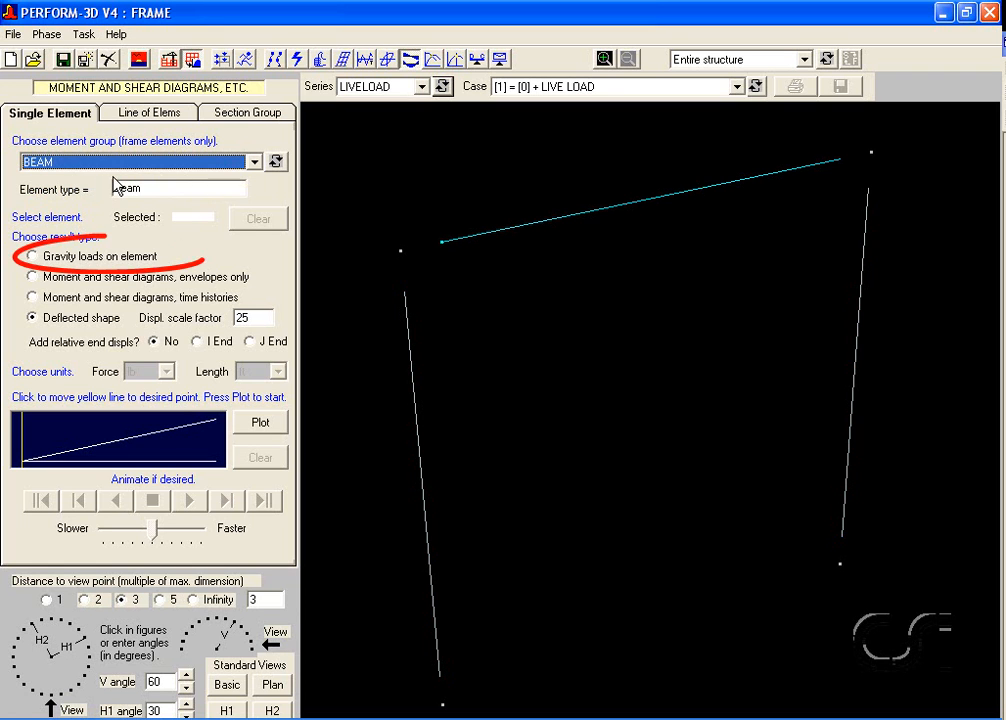
click(150, 257)
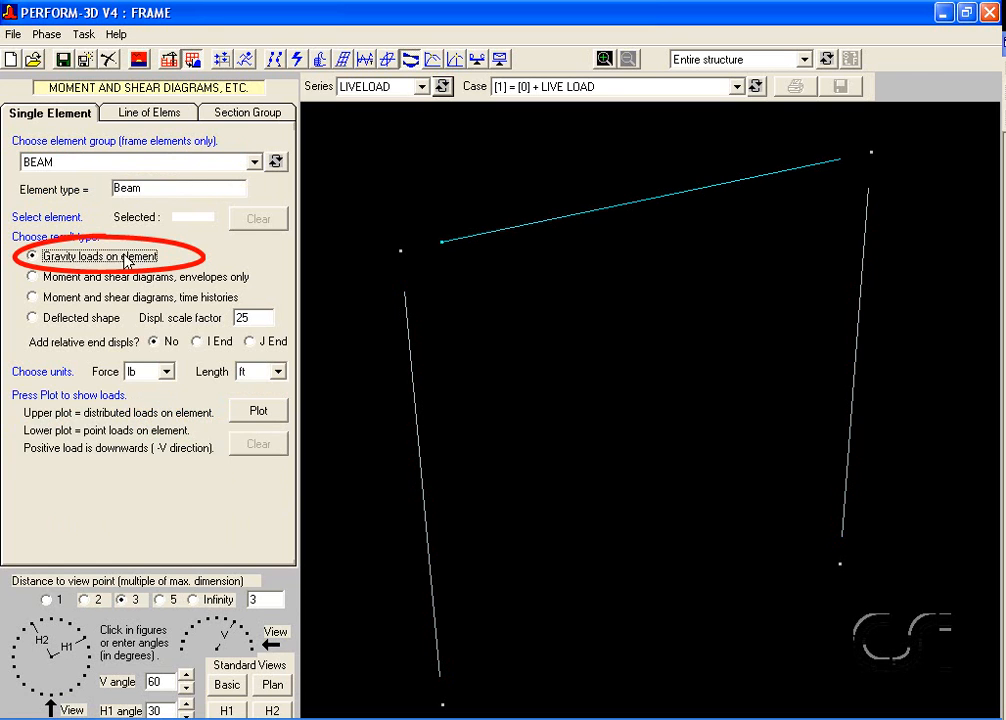
click(540, 230)
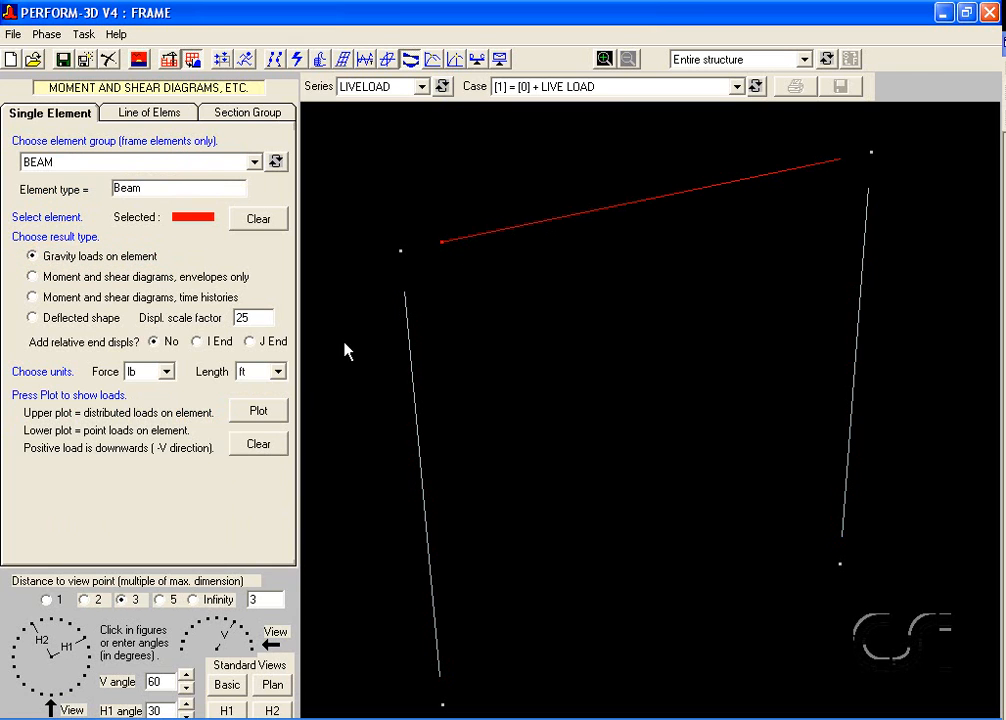
click(265, 411)
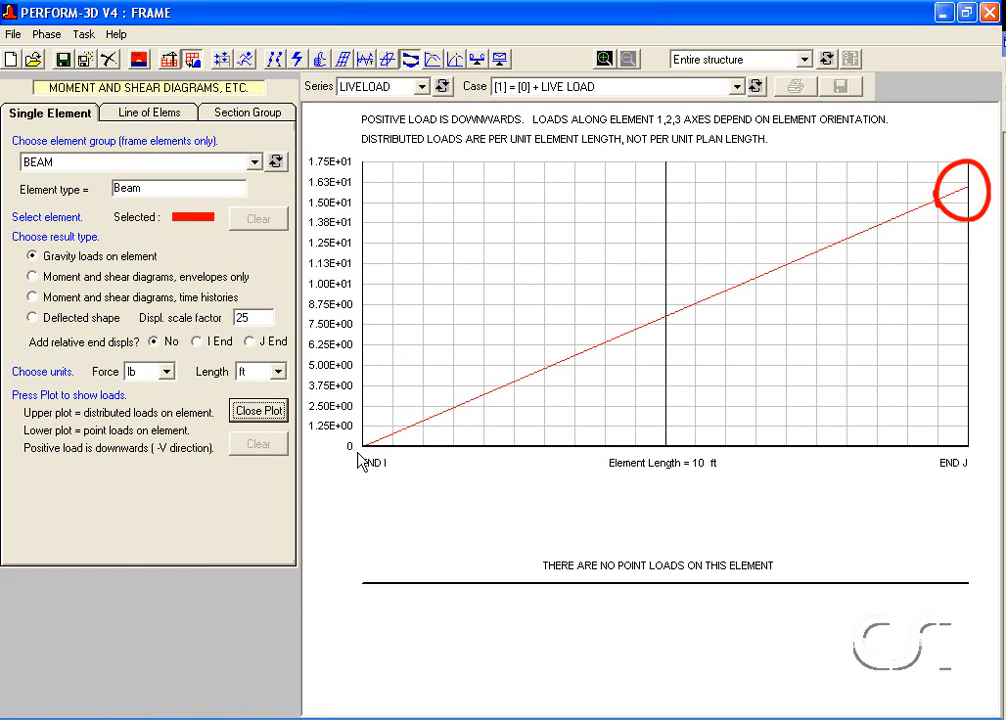
click(33, 277)
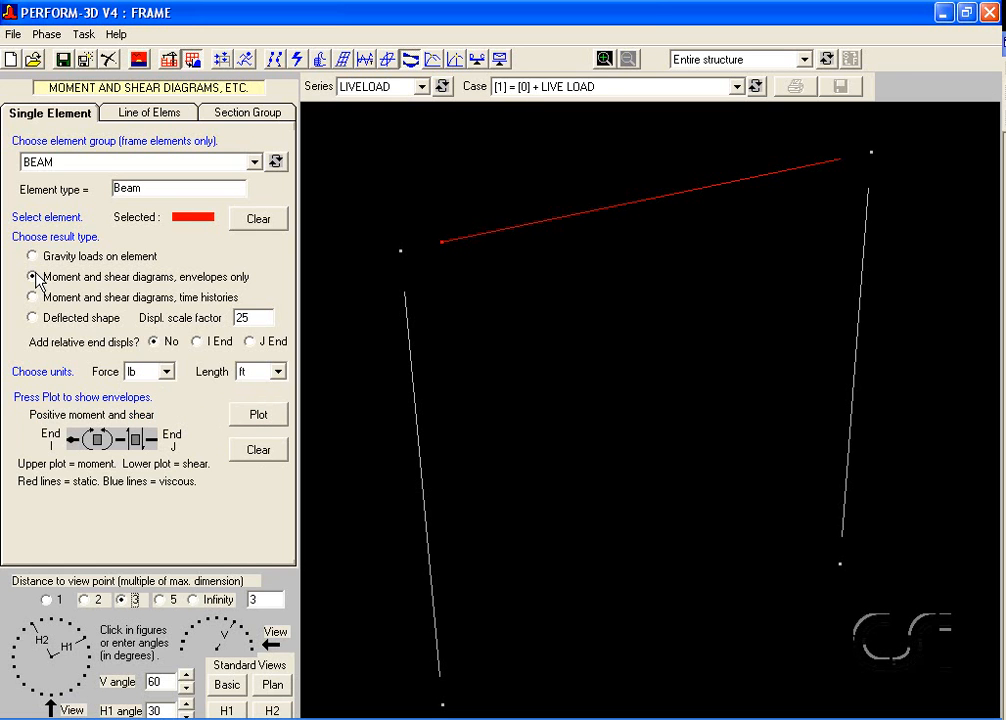
click(258, 416)
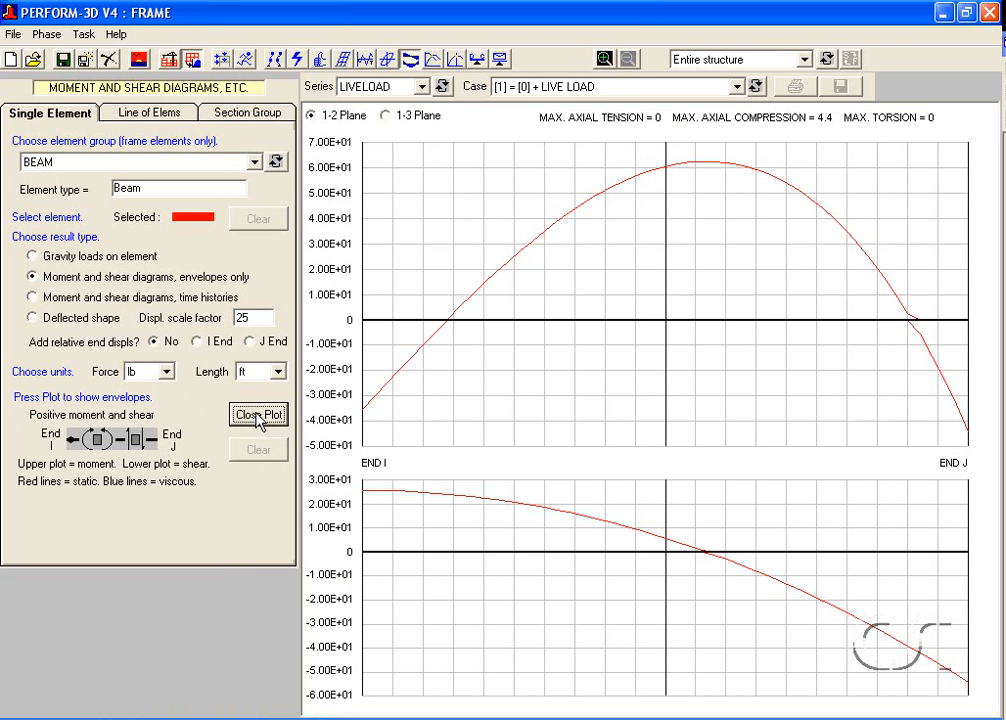